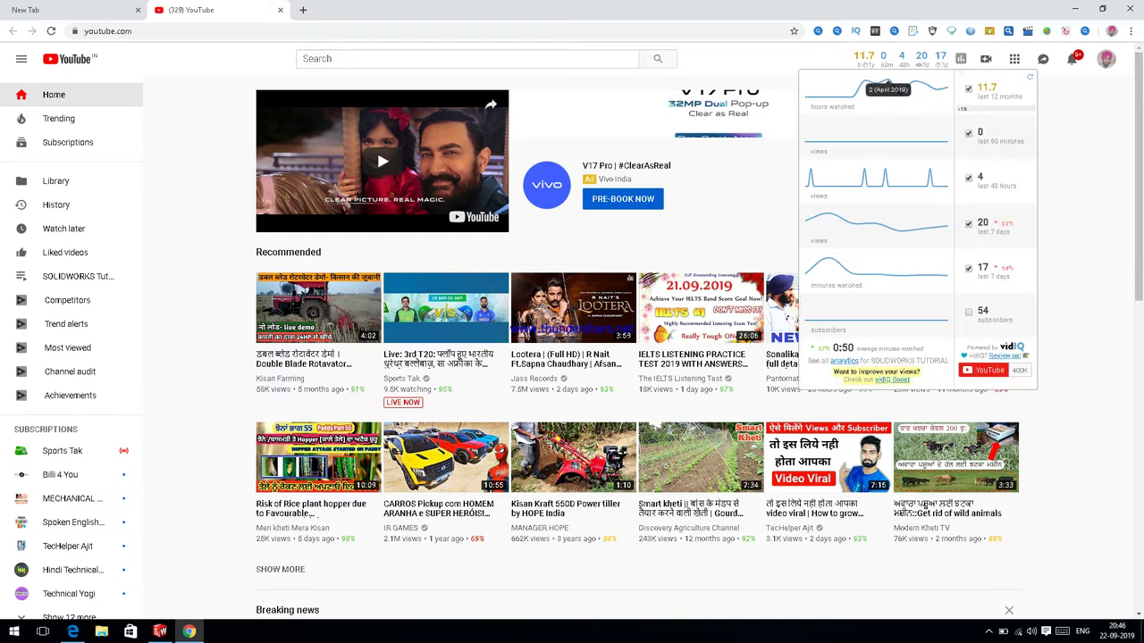
- Switch from the YouTube browser to the SolidWorks 2014 window
left_click(159, 632)
- Create a new Part document from the File menu
key("alt+f")
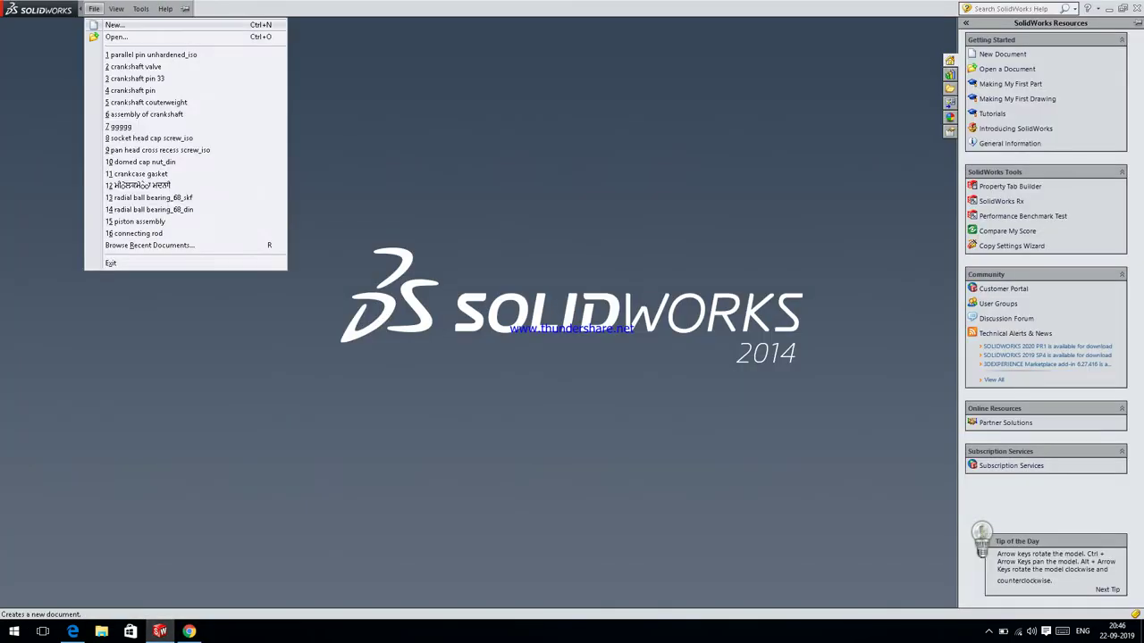
left_click(104, 25)
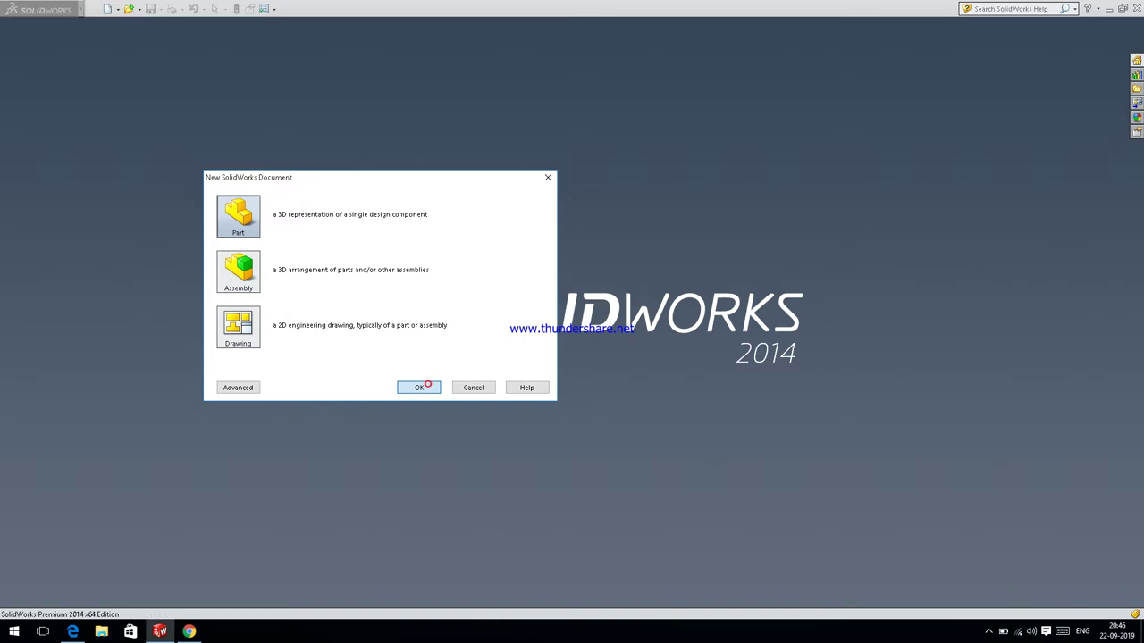
left_click(418, 387)
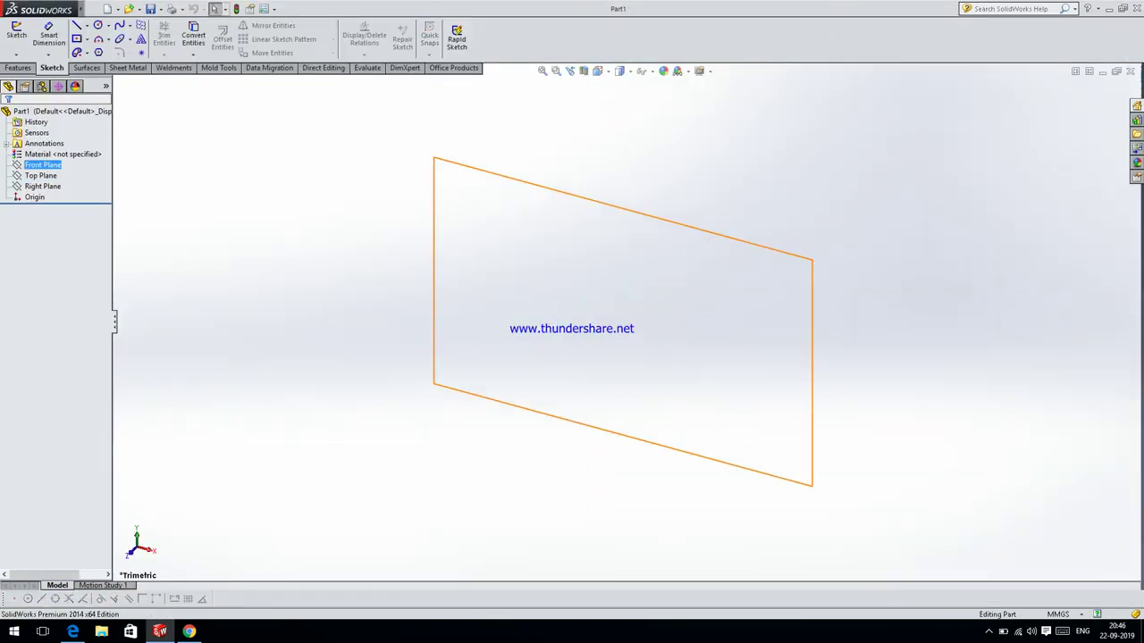
- Start a sketch on the Front Plane, then bring up the flange drawing PDF
left_click(41, 175)
left_click(42, 164)
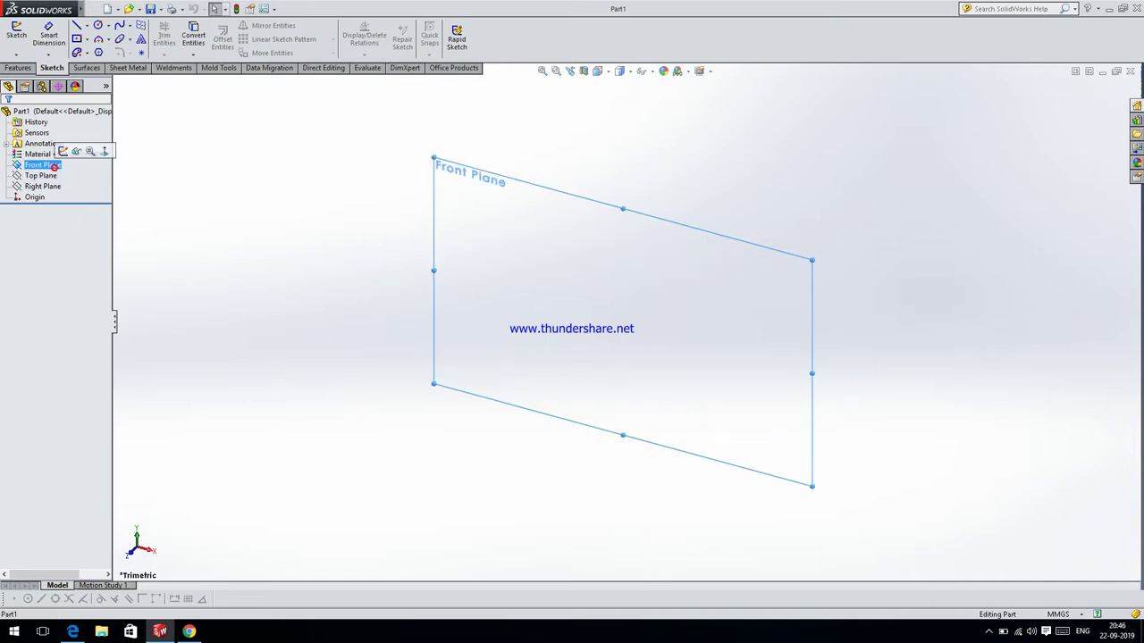
left_click(62, 151)
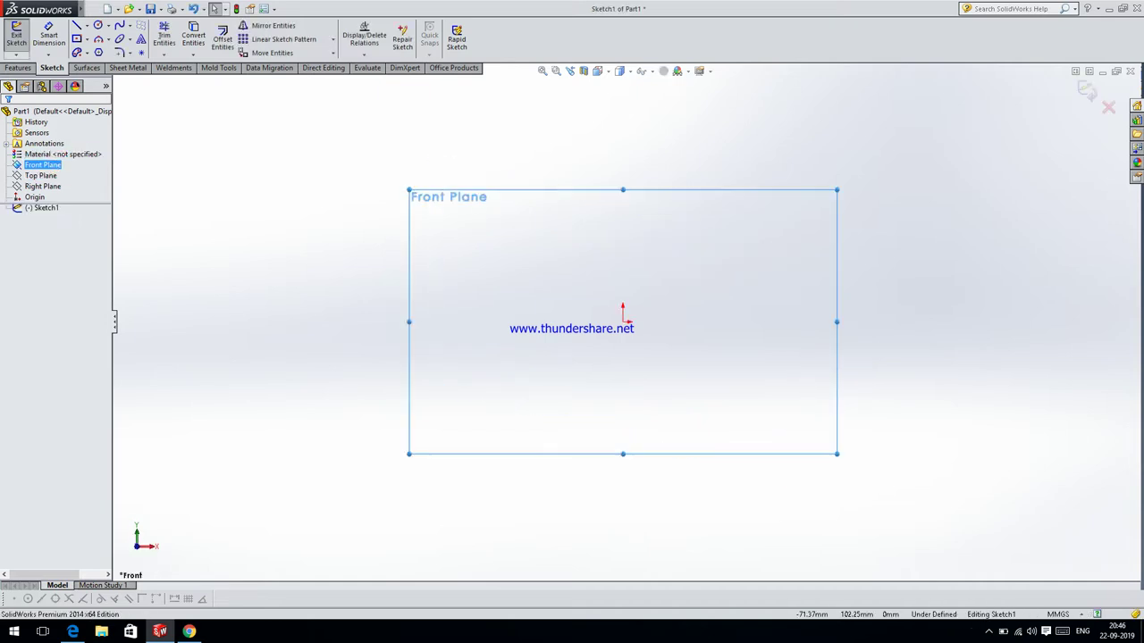
mouse_move(72, 630)
left_click(71, 580)
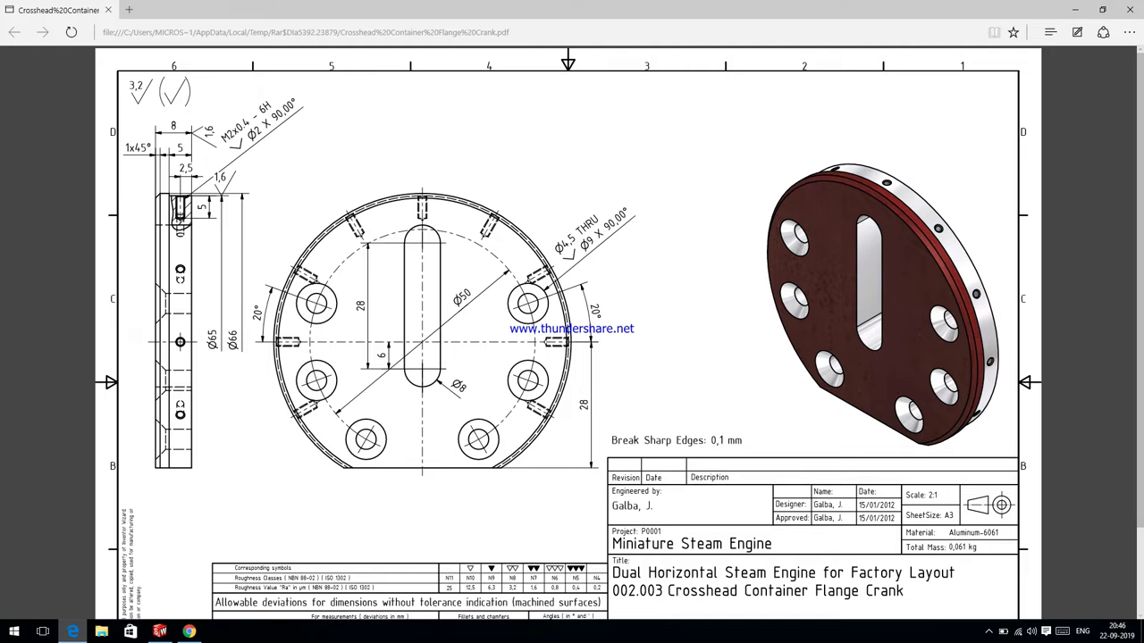
- Return from the flange drawing PDF to the empty Front Plane sketch
left_click(73, 632)
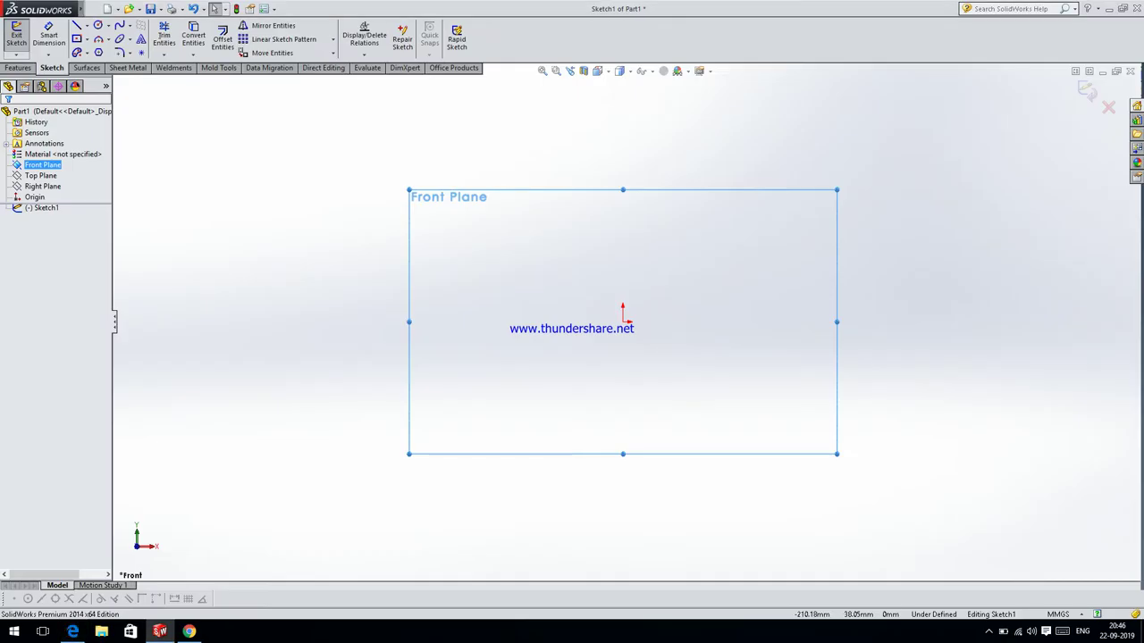
- Draw a circle centred on the origin and dimension its diameter to 65 mm
left_click(98, 25)
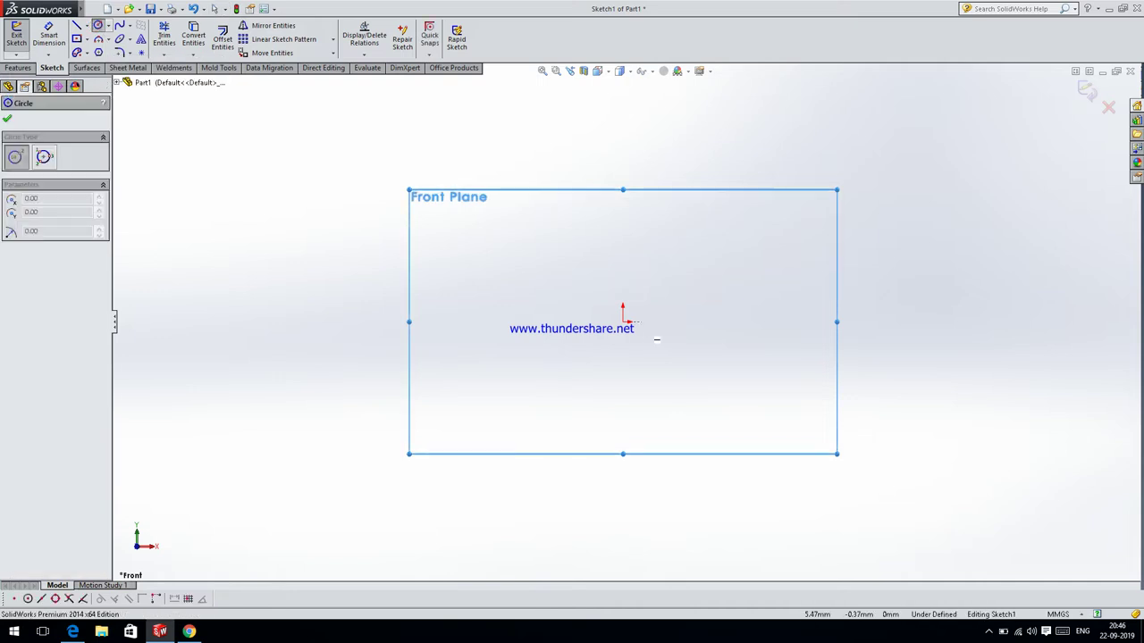
left_click(622, 322)
left_click(622, 501)
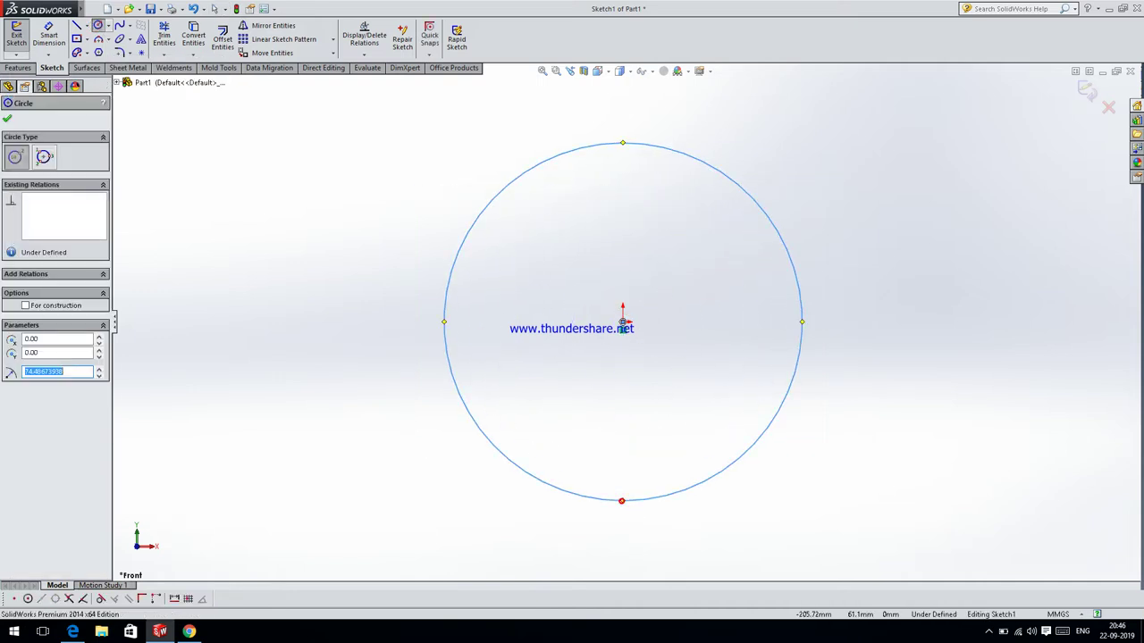
left_click(50, 36)
left_click(786, 252)
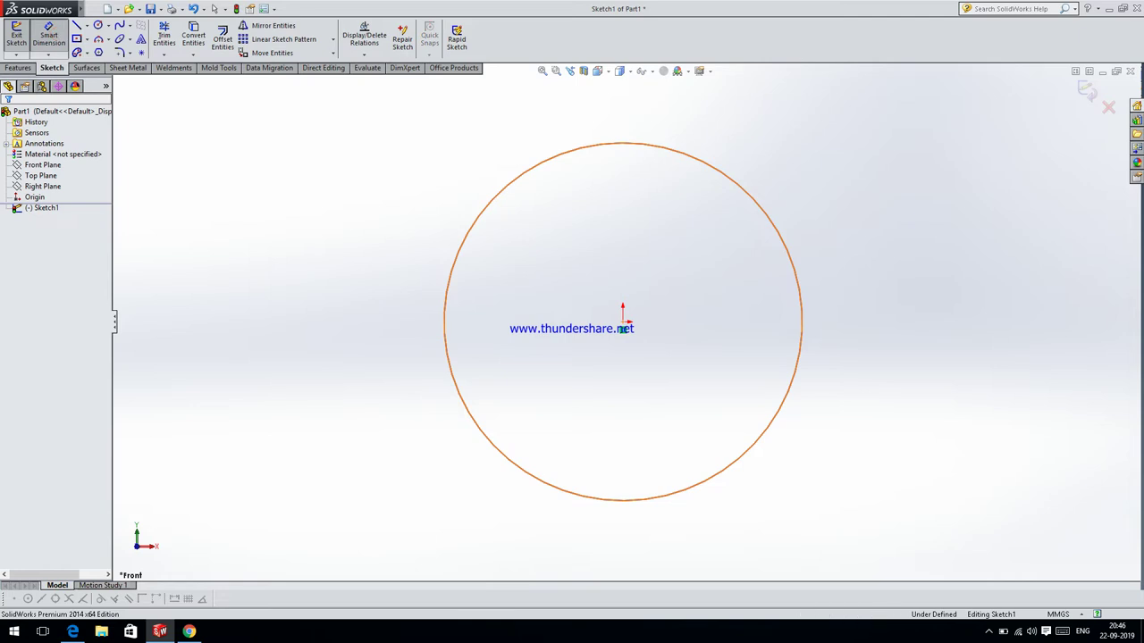
left_click(817, 191)
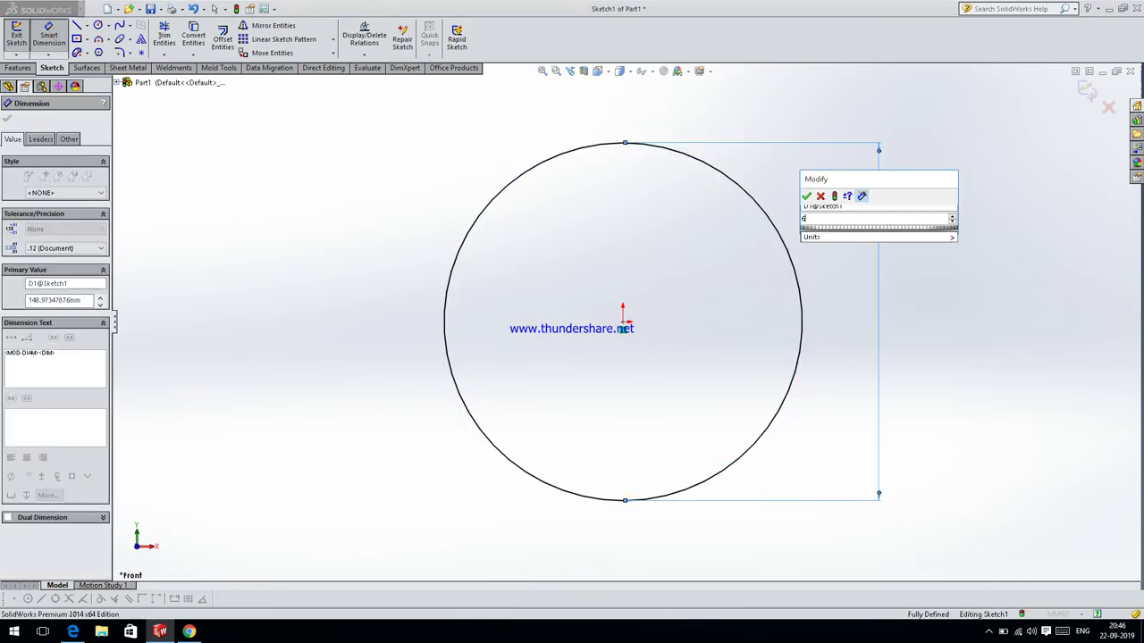
type("65")
key("Return")
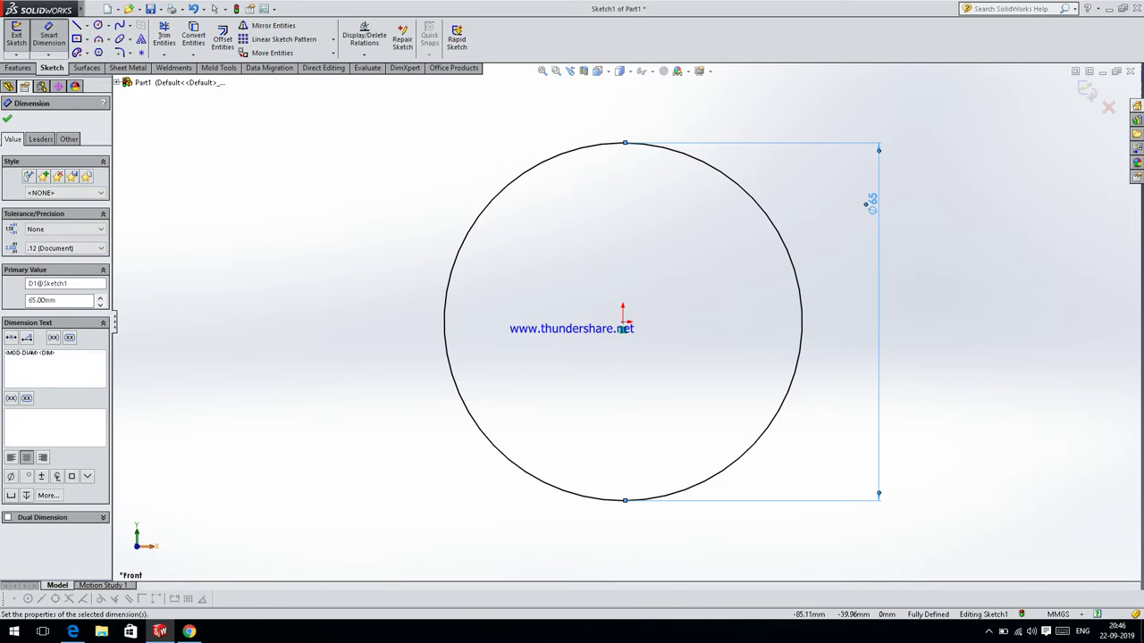
left_click(7, 118)
- Add an infinite horizontal construction centerline through the origin
left_click(88, 23)
left_click(107, 50)
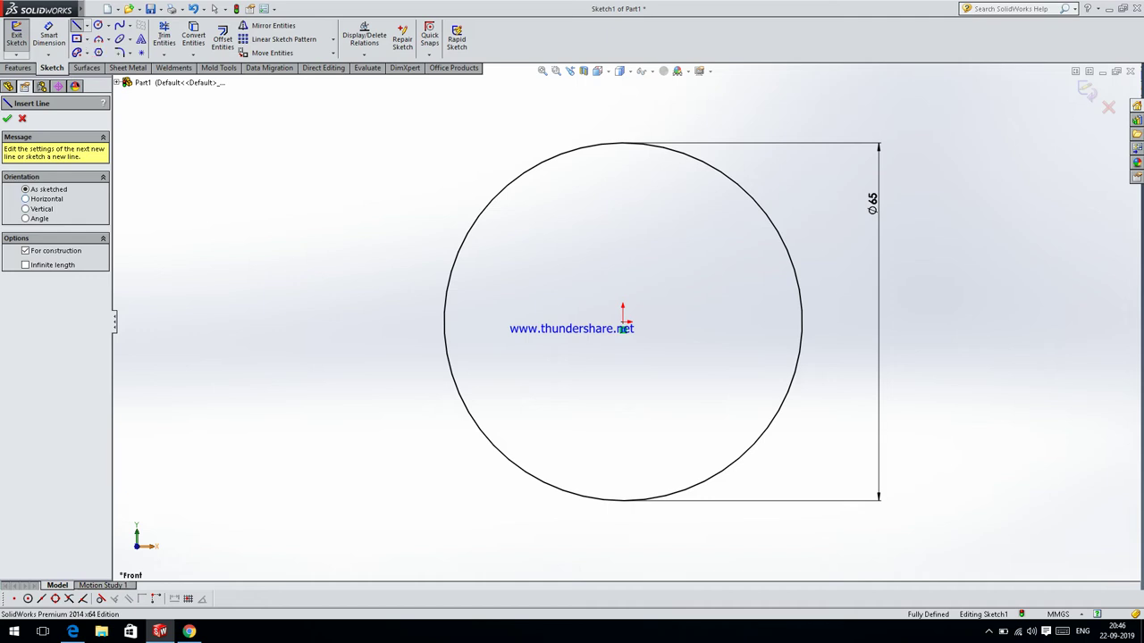
left_click(26, 209)
left_click(51, 271)
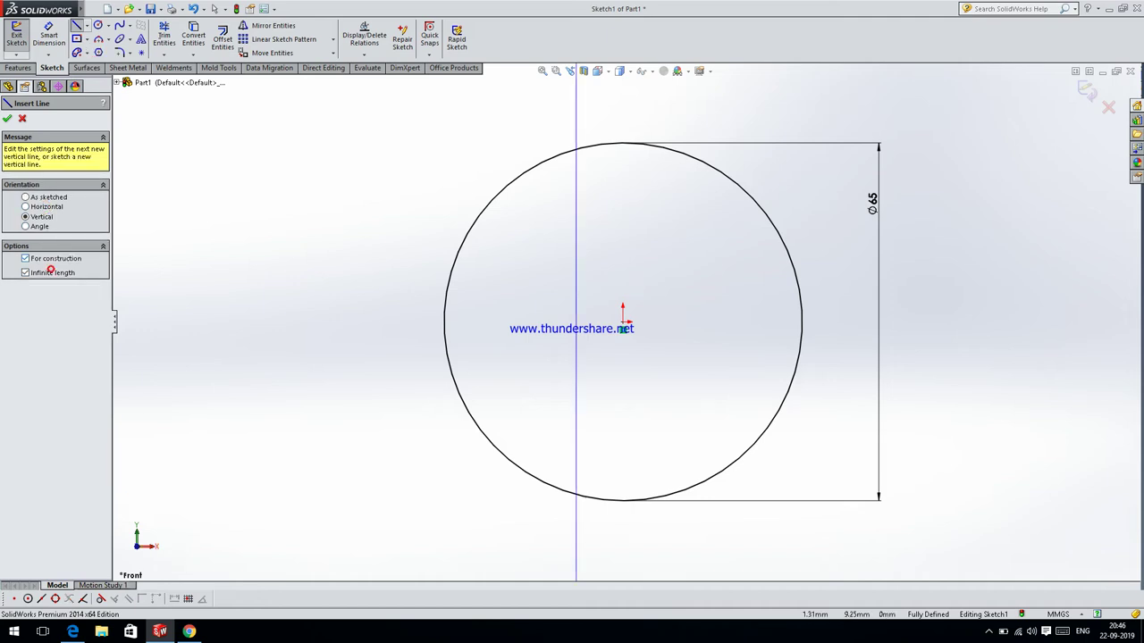
left_click(46, 206)
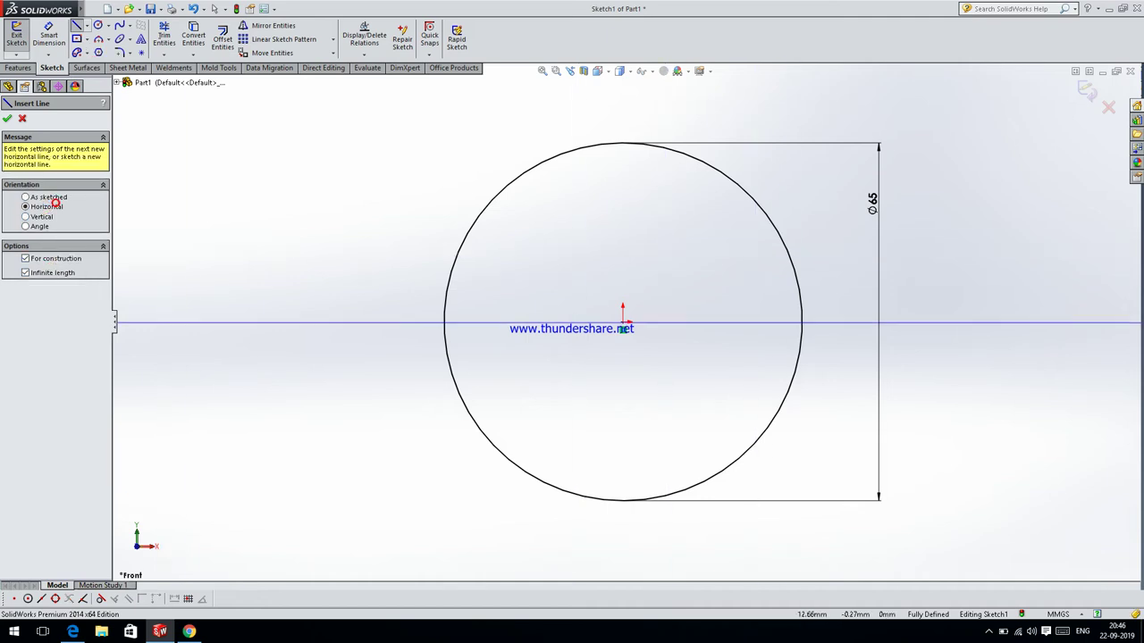
left_click(638, 335)
key("Escape")
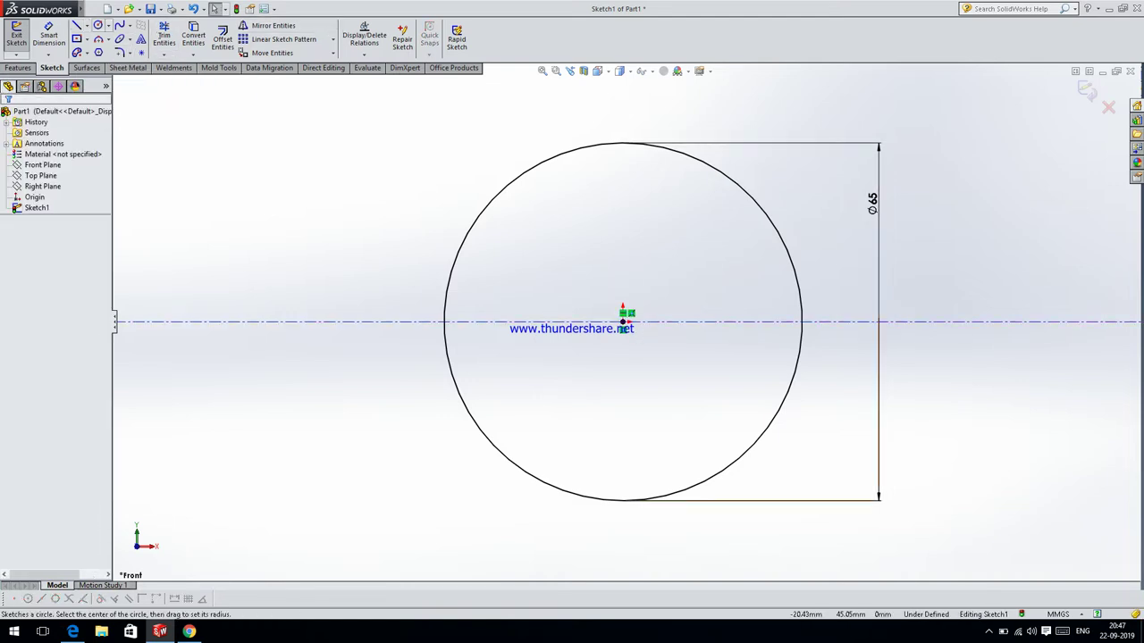
- Offset the centerline 28 mm downward to create the flat base line across the circle
left_click(221, 40)
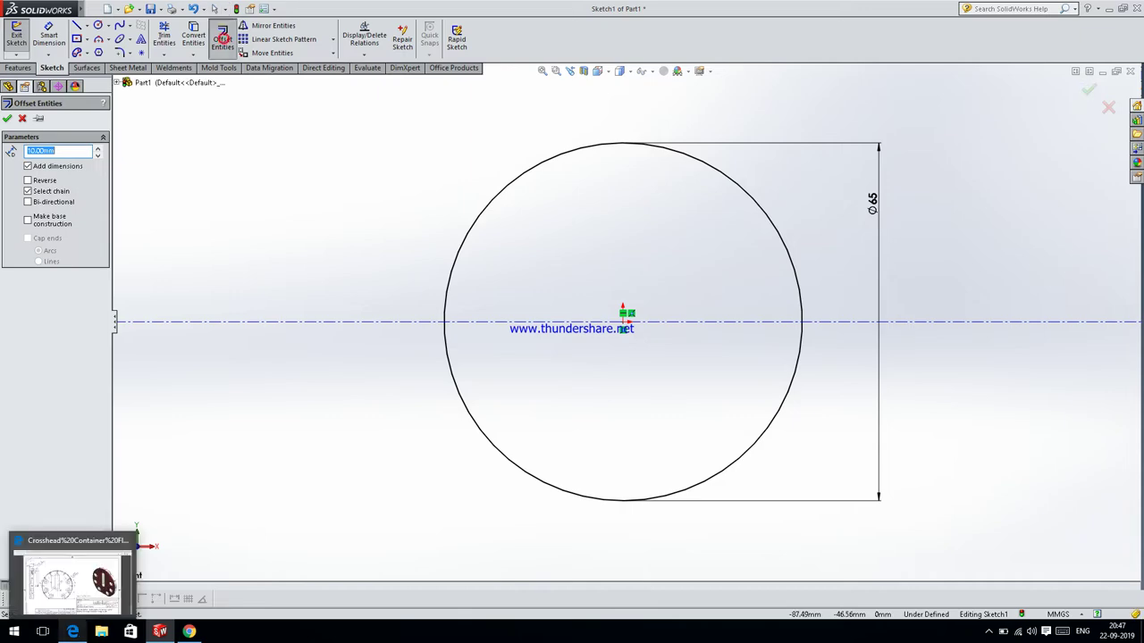
left_click(74, 631)
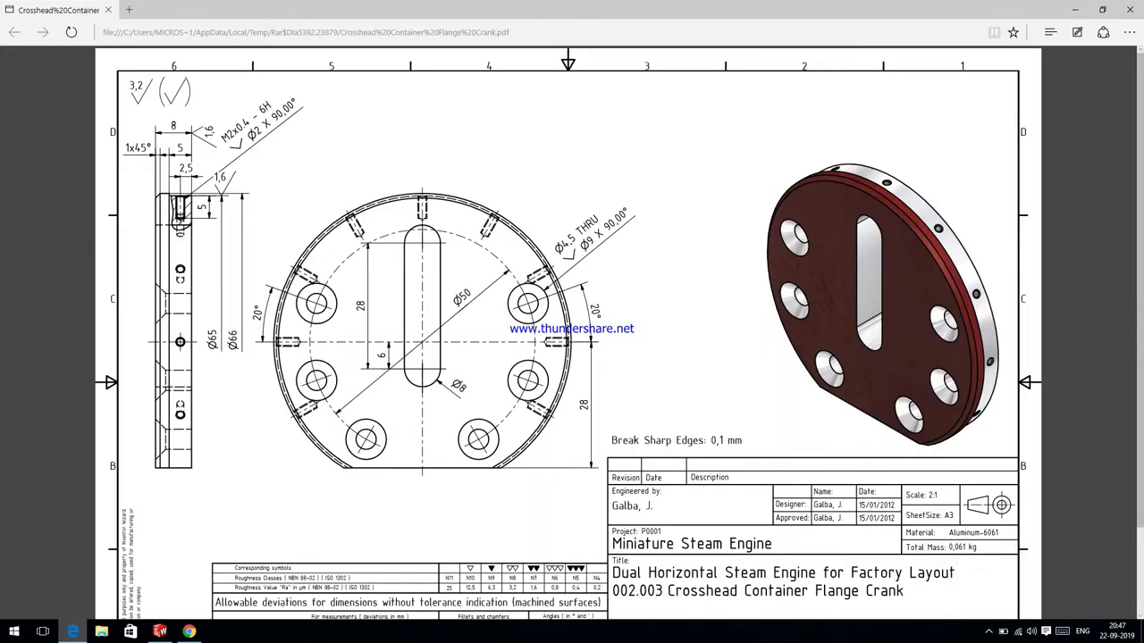
left_click(74, 631)
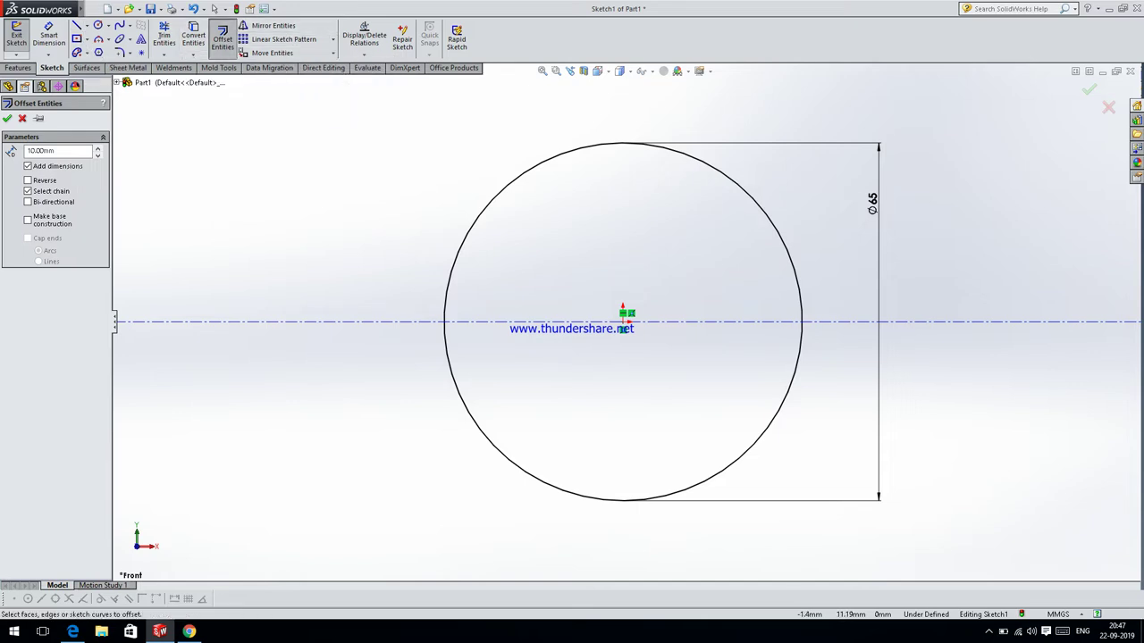
left_click(344, 321)
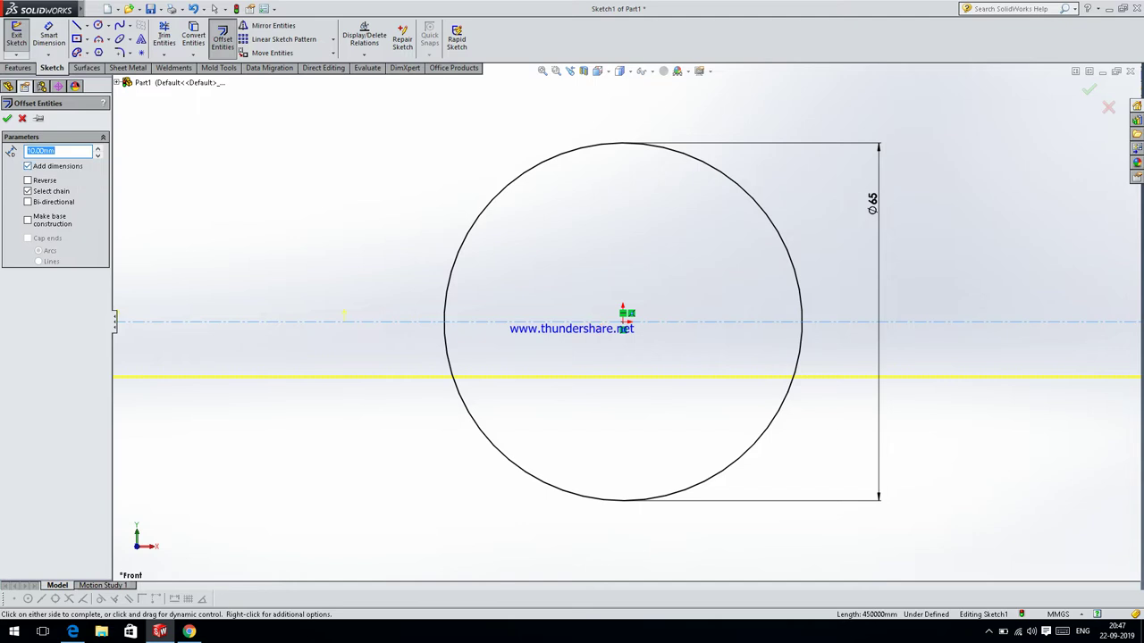
type("28")
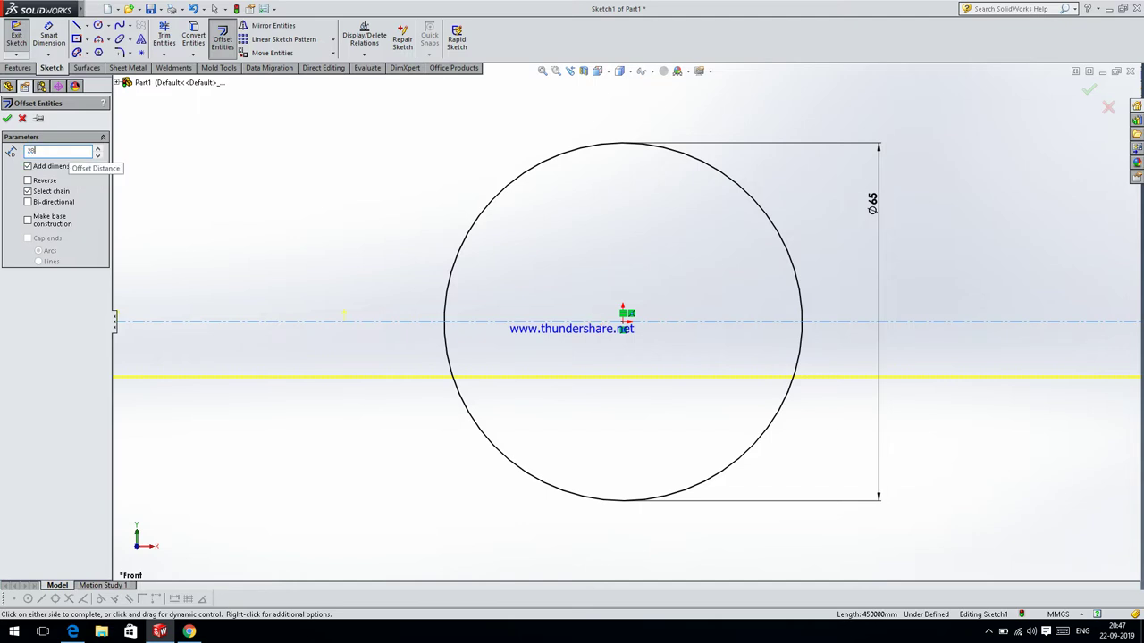
key("Return")
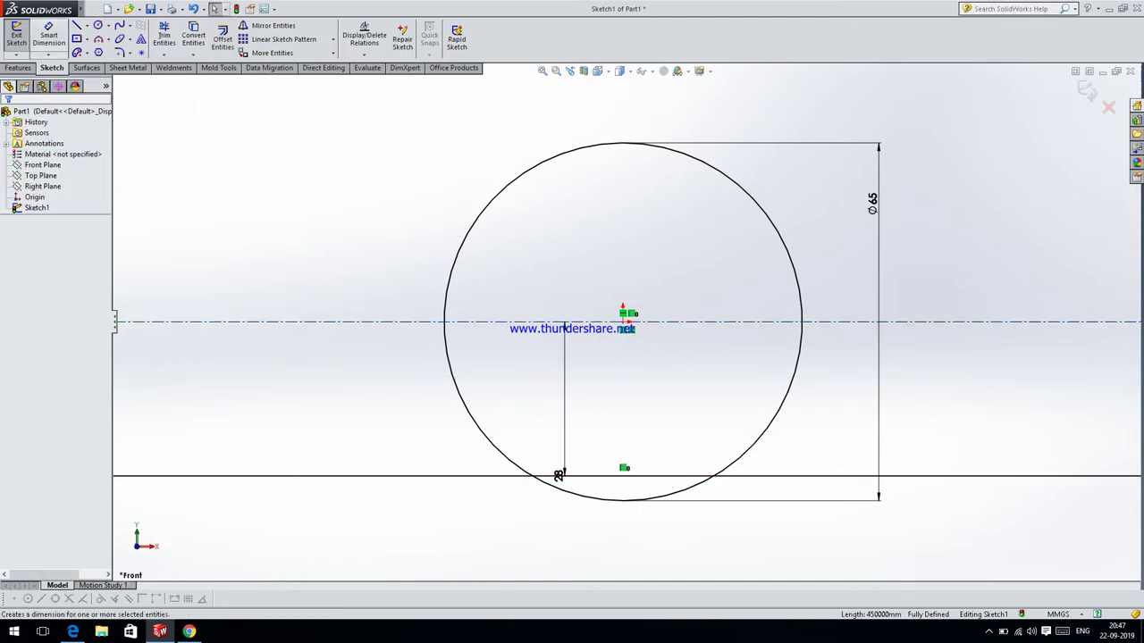
left_click(165, 40)
- Trim away the lower arc and leftover centerline pieces, leaving a flat-bottomed Ø65 profile for extrusion
mouse_move(594, 507)
left_mouse_down()
mouse_move(625, 494)
mouse_move(557, 474)
mouse_move(465, 473)
mouse_move(670, 563)
mouse_move(780, 476)
left_mouse_up()
left_click_drag(563, 474, 617, 474)
mouse_move(647, 321)
left_mouse_down()
mouse_move(673, 267)
mouse_move(379, 273)
left_mouse_up()
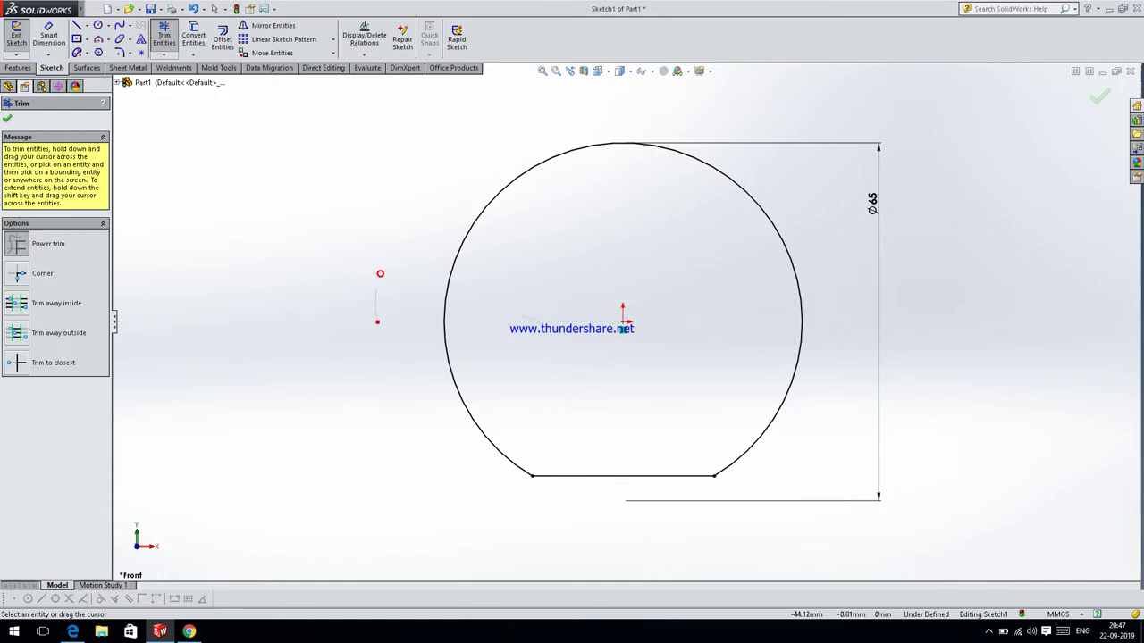
key("z")
scroll(715, 320, "down", 2)
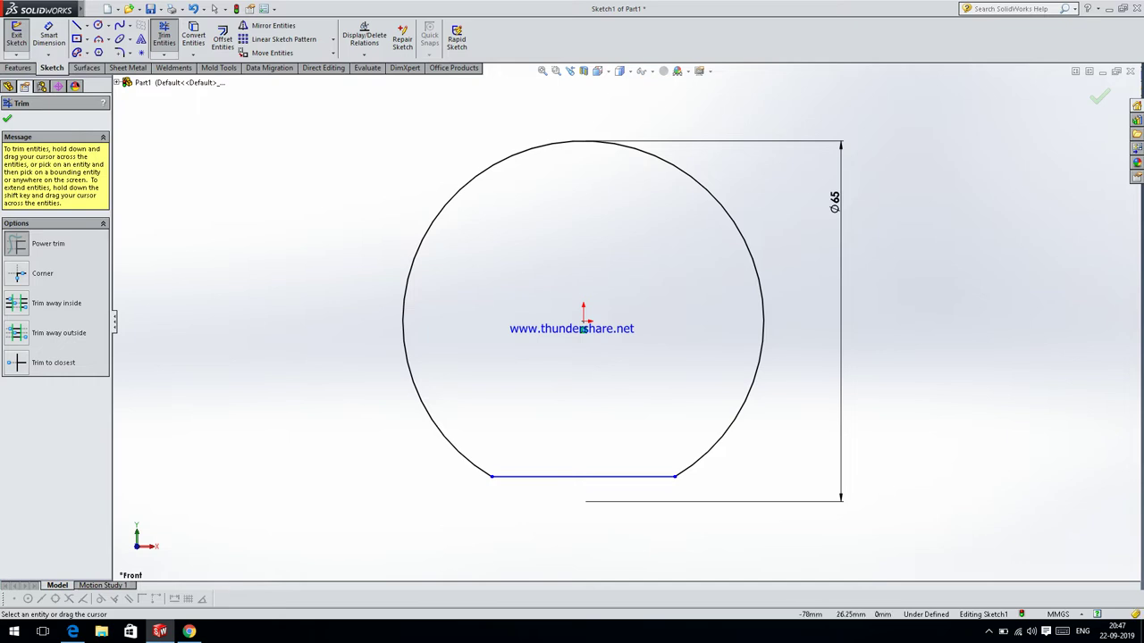
left_click(18, 68)
left_click(22, 40)
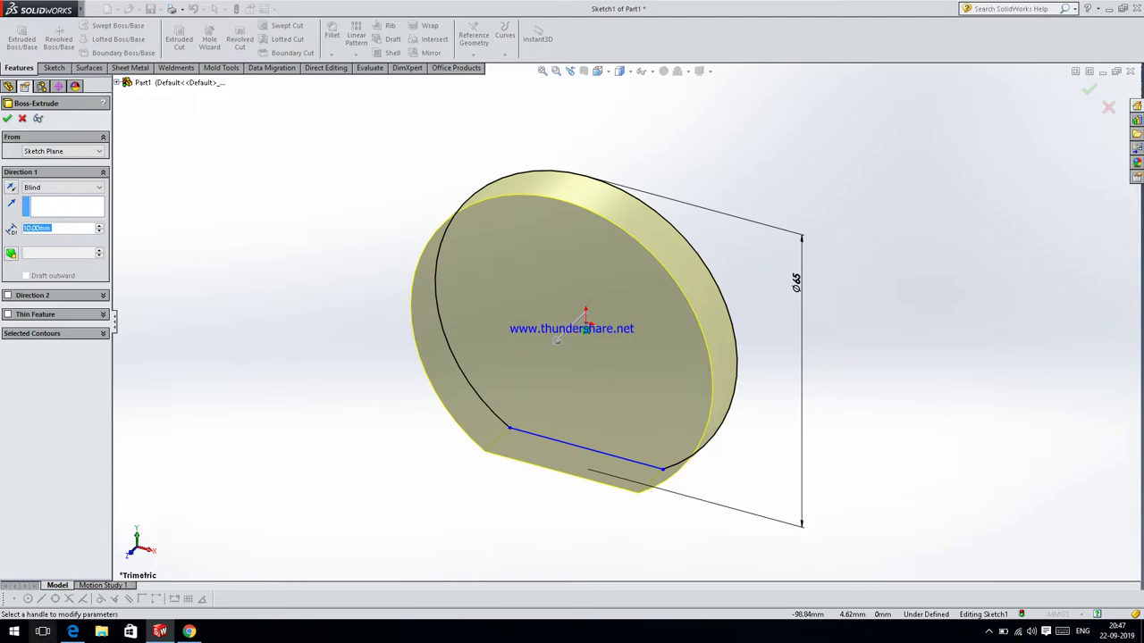
- Set the extrusion depth to 5 mm and confirm Boss-Extrude1
left_click(72, 581)
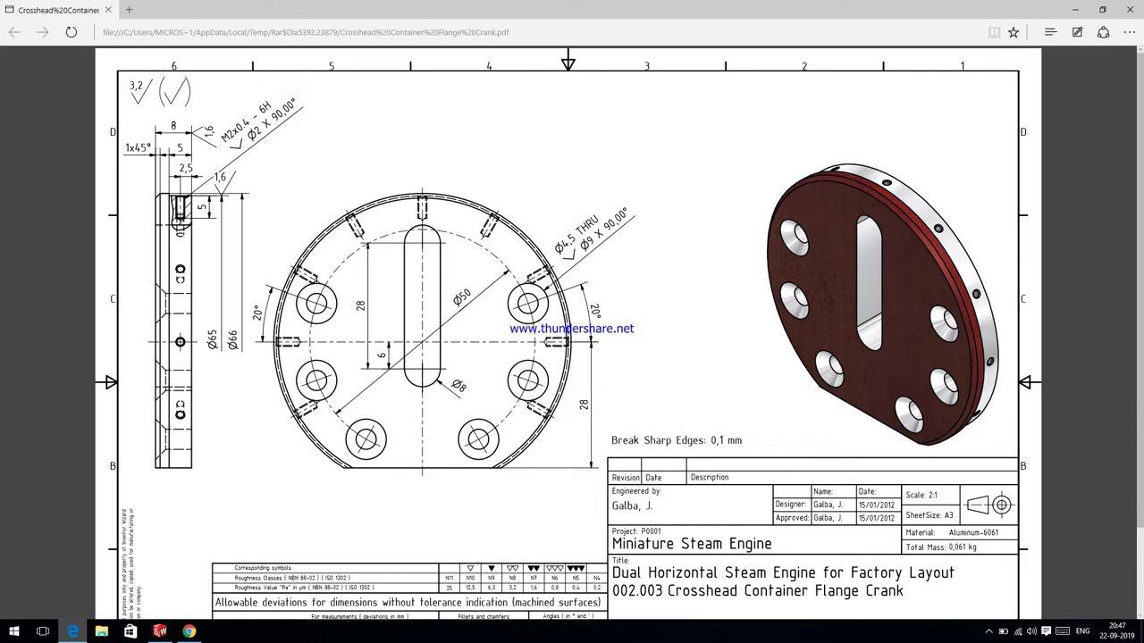
key("alt+Tab")
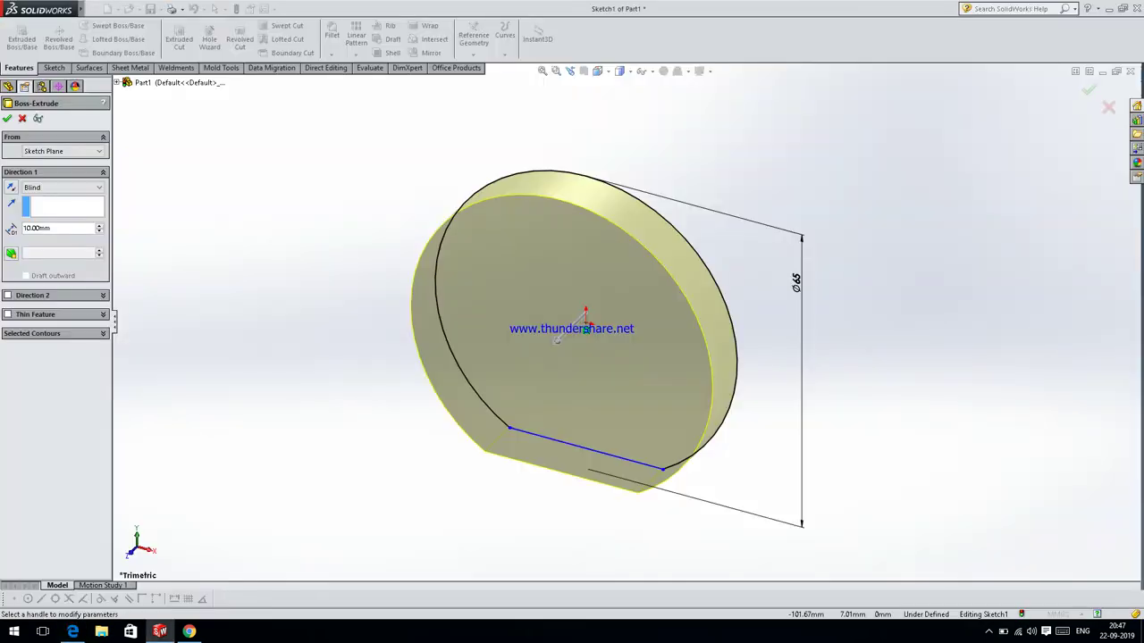
double_click(40, 228)
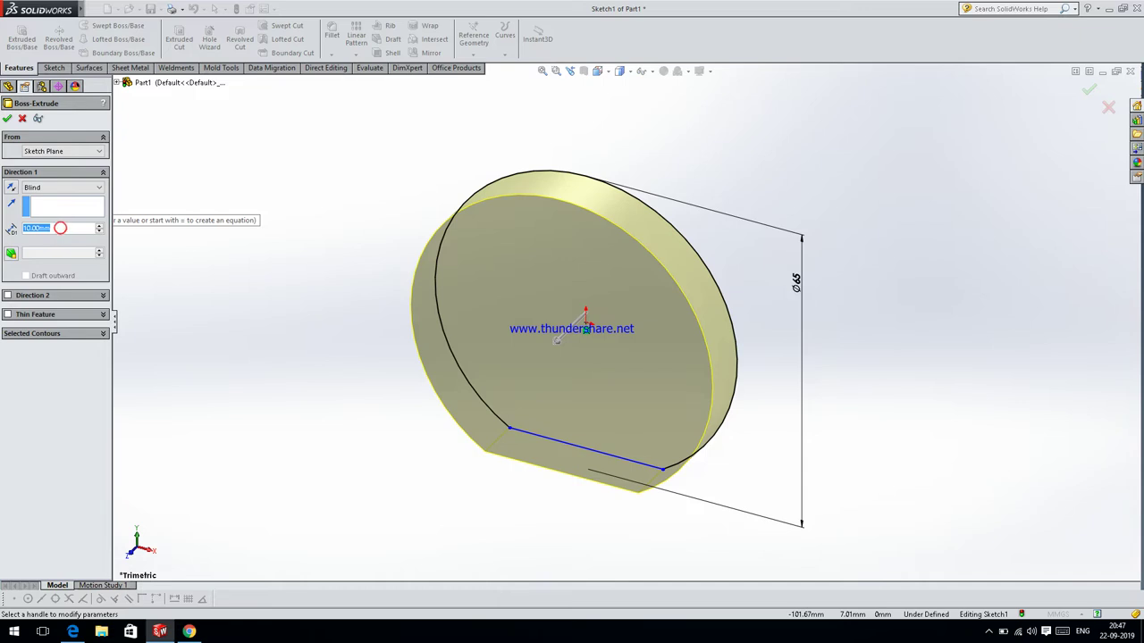
type("5")
key("Return")
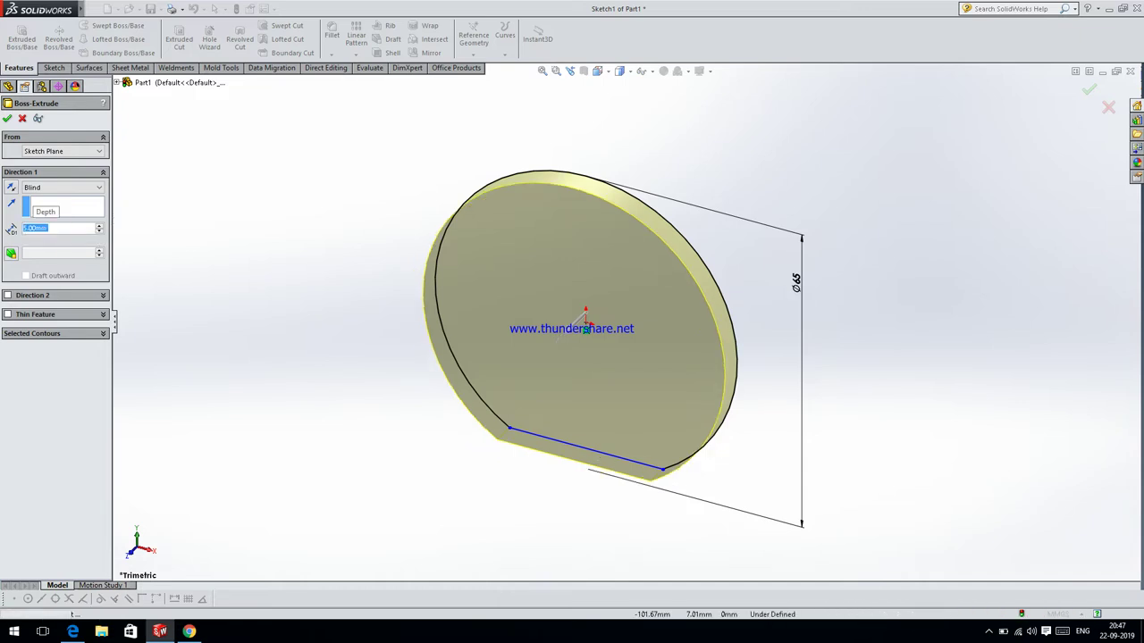
key("Return")
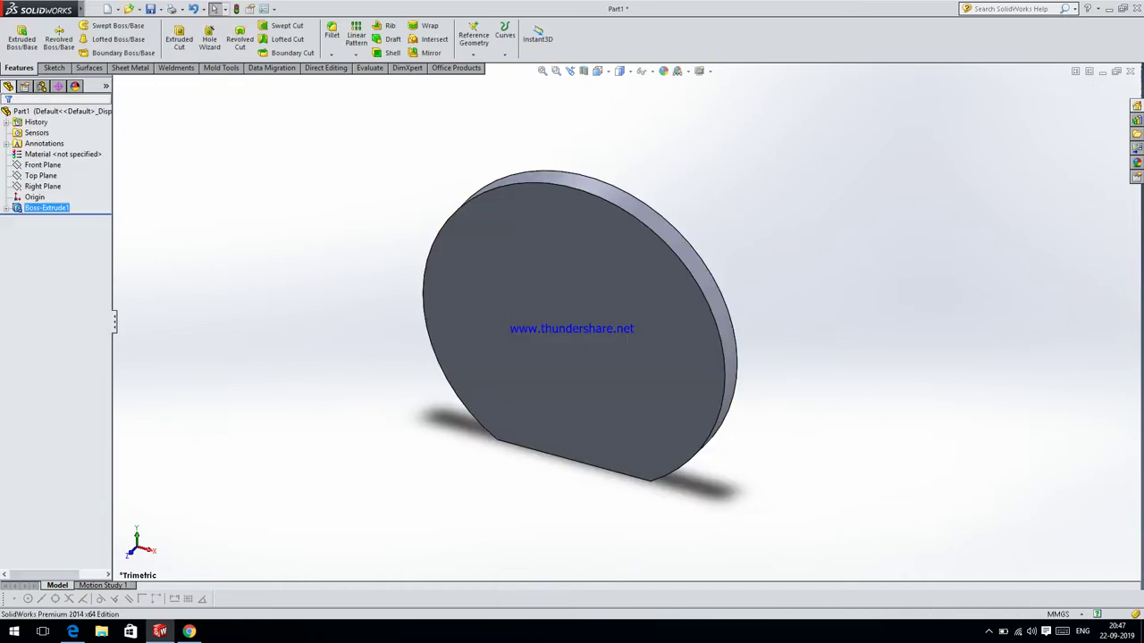
- Start Sketch2 on the disc's front face and view it Normal To
left_click(569, 353)
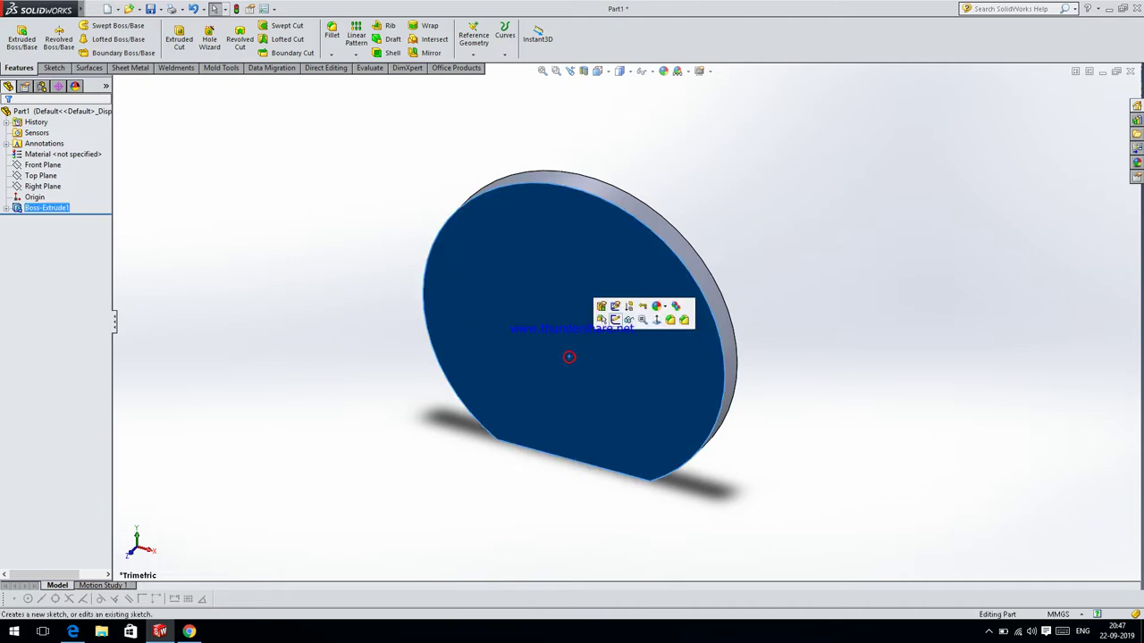
left_click(611, 323)
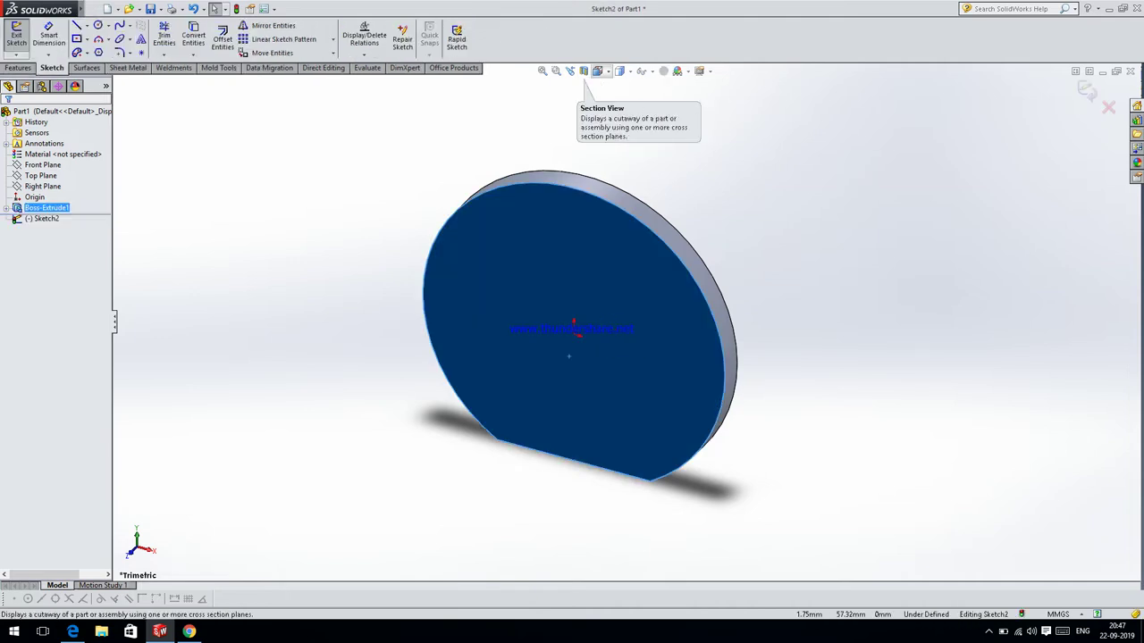
left_click(585, 71)
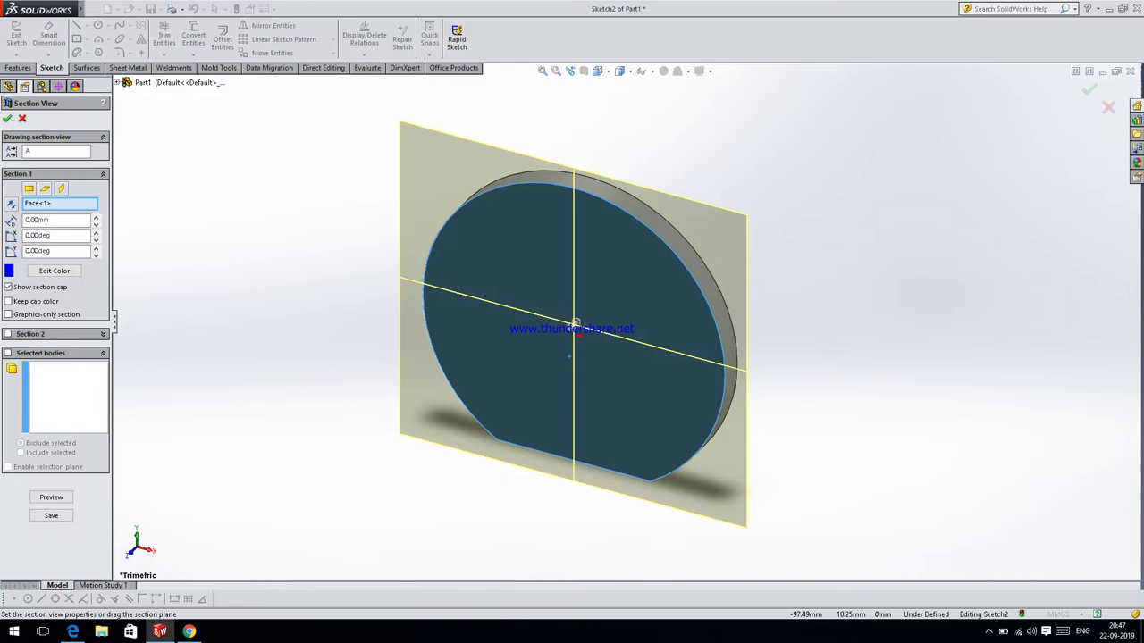
left_click(22, 118)
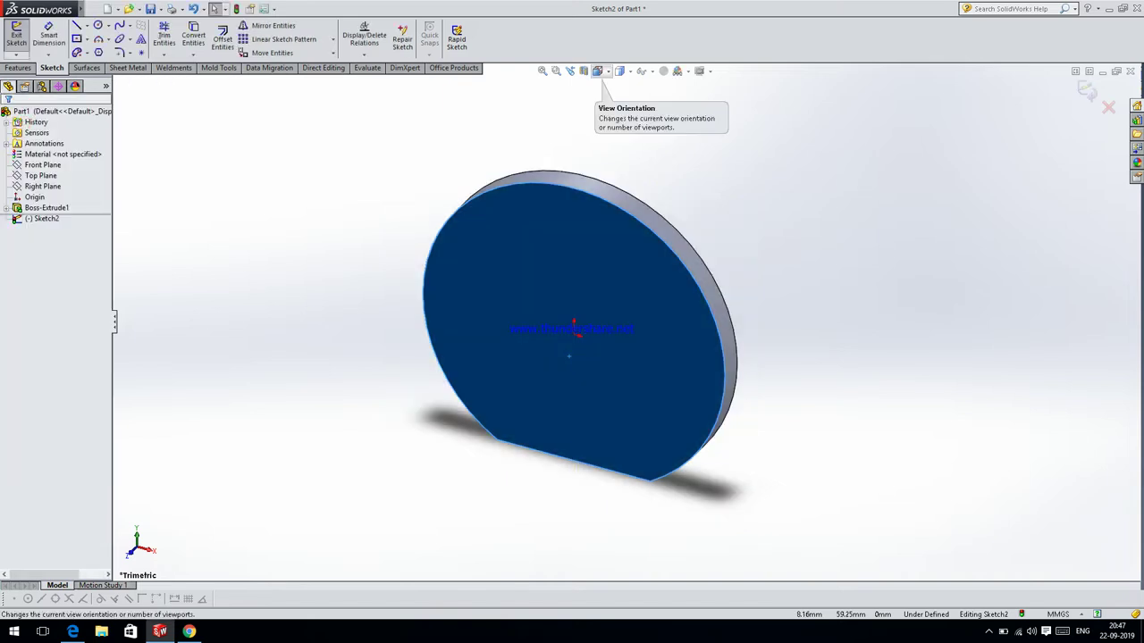
left_click(599, 71)
left_click(659, 100)
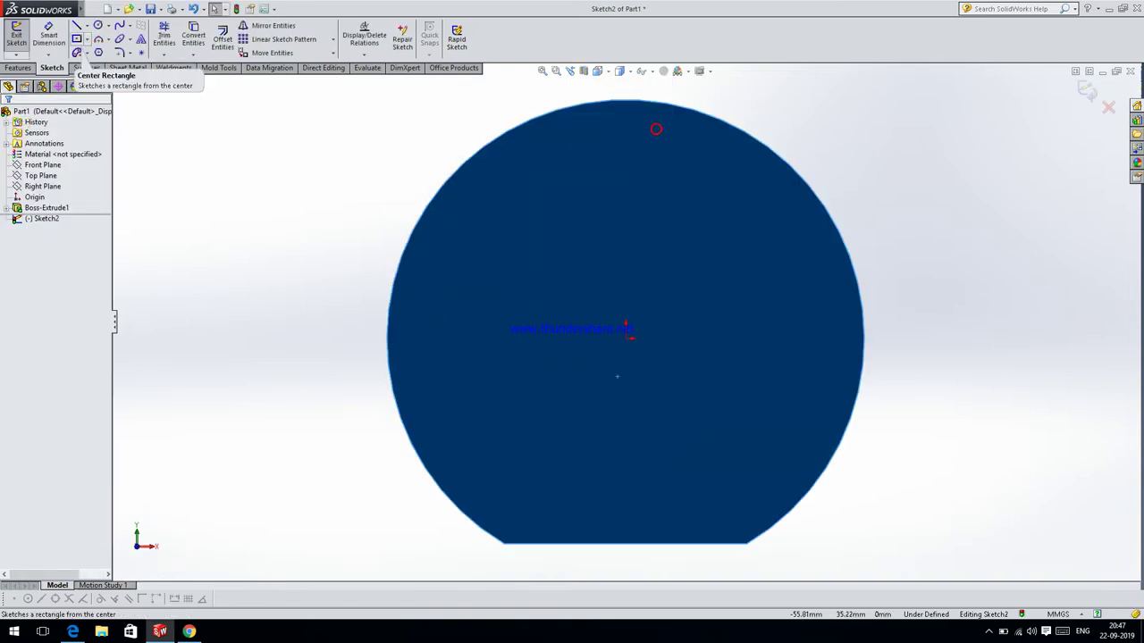
- Cancel a started circle and switch to Convert Entities instead
left_click(98, 25)
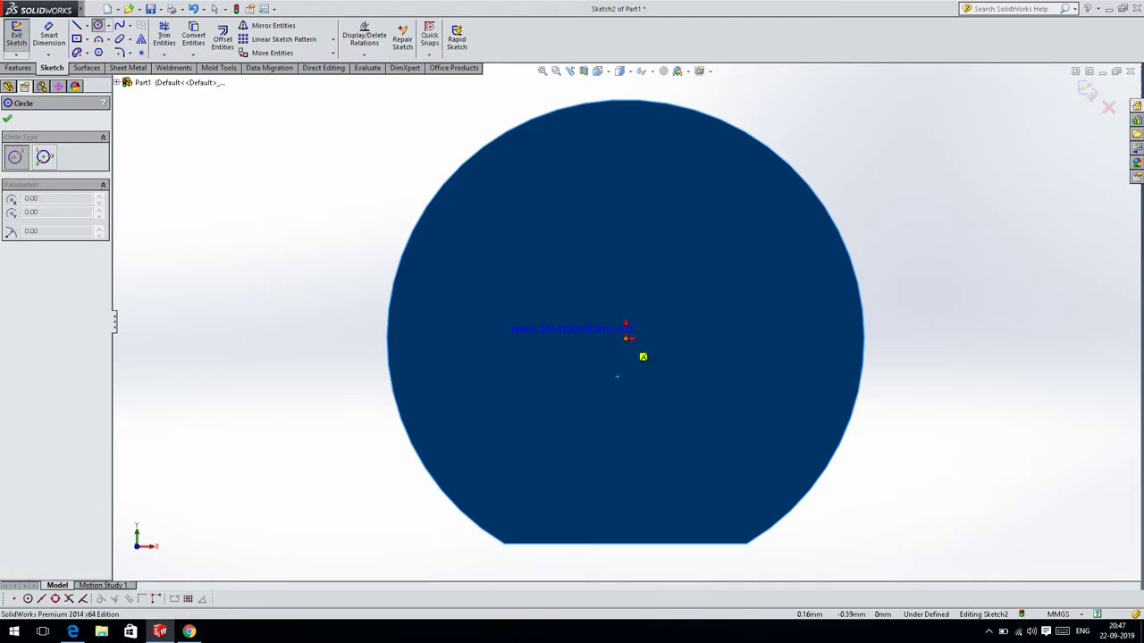
left_click(627, 333)
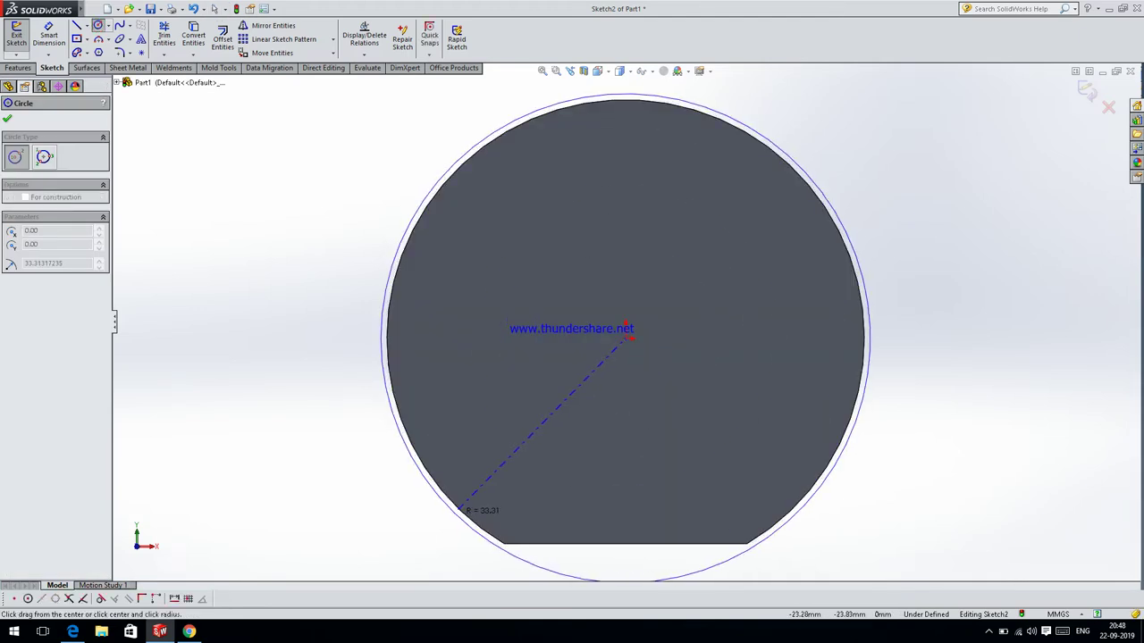
key("Escape")
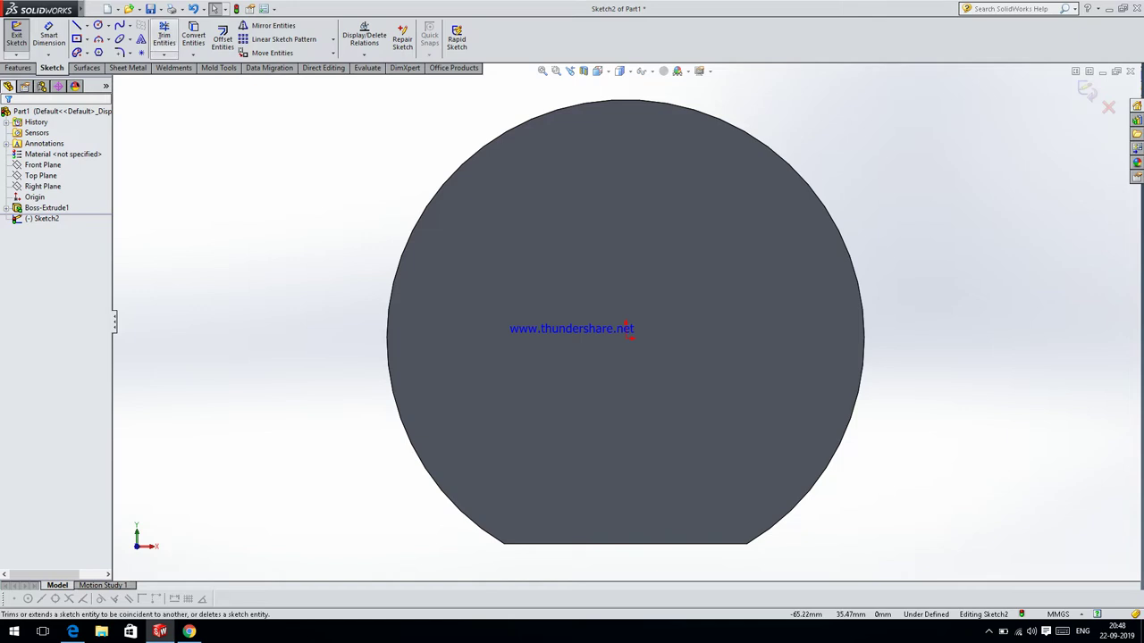
left_click(194, 39)
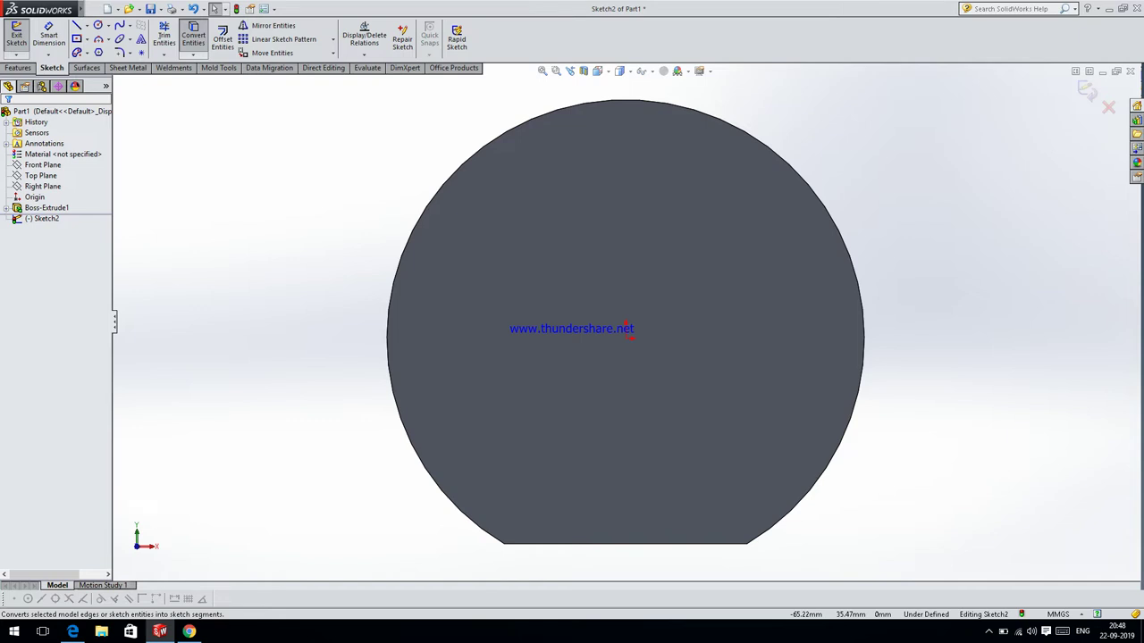
left_click(194, 38)
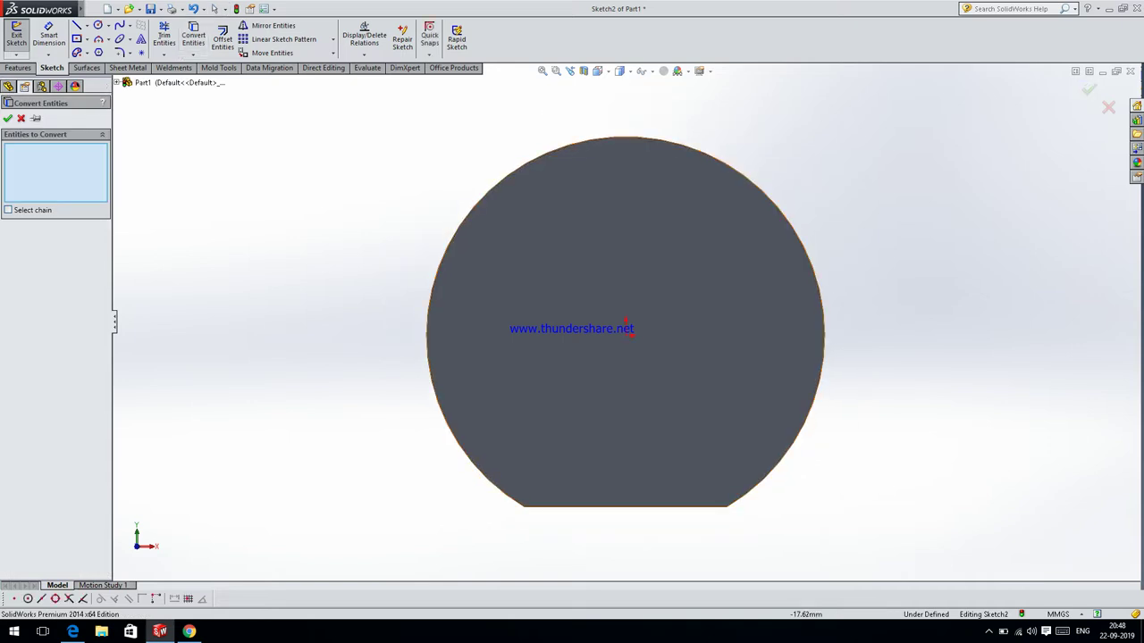
- Convert the disc's round edge and flat bottom edge into Sketch2 as a fully defined outline
left_click(483, 195)
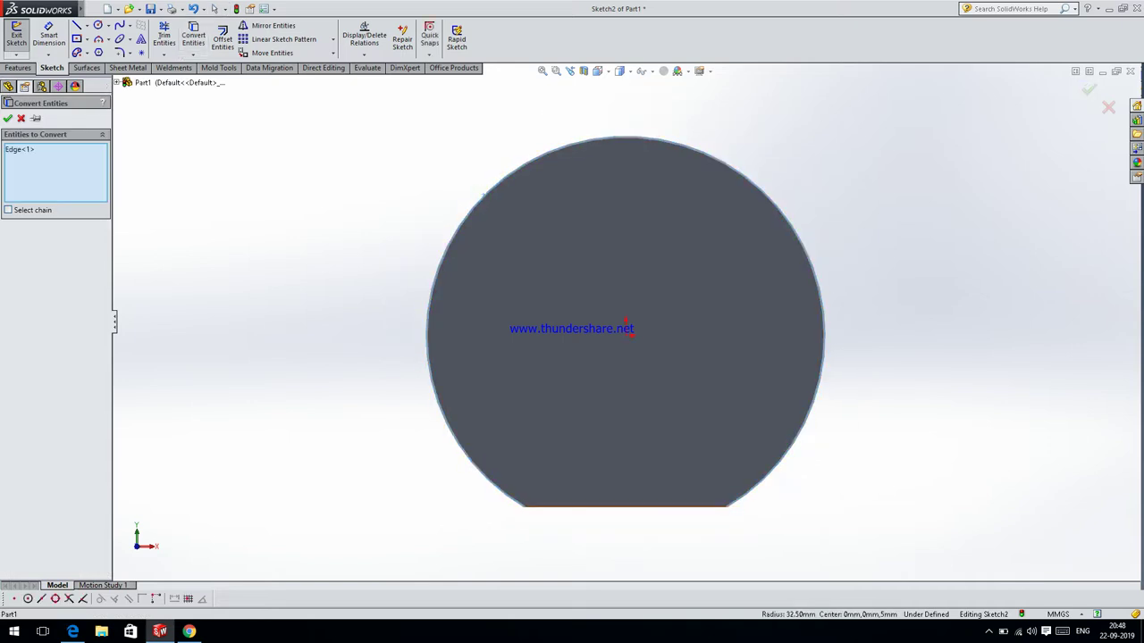
left_click(554, 506)
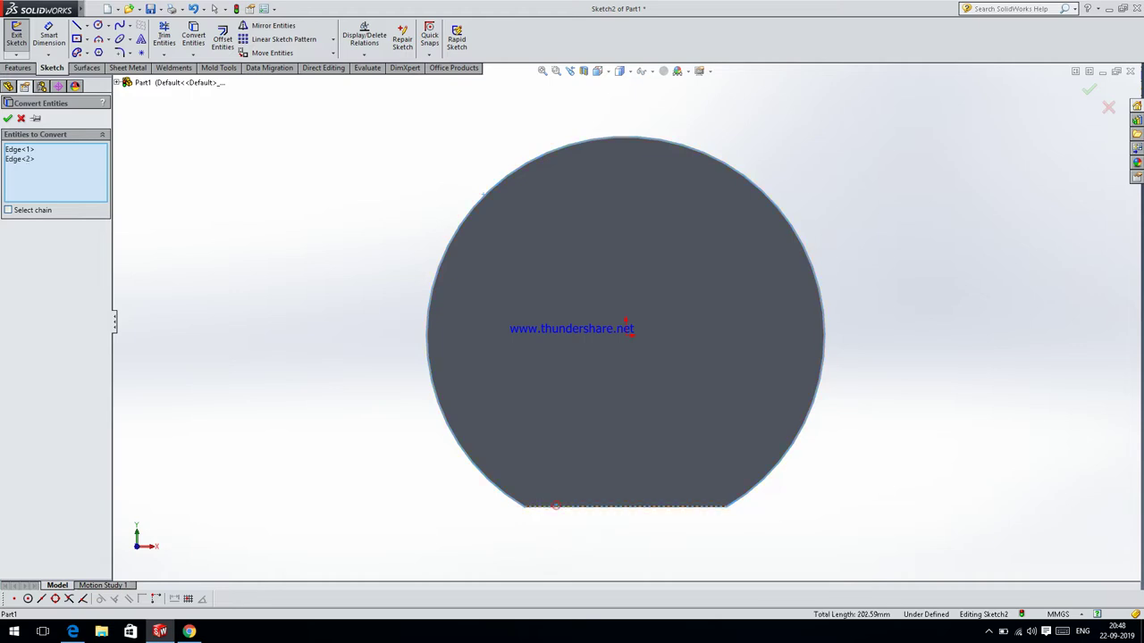
key("Return")
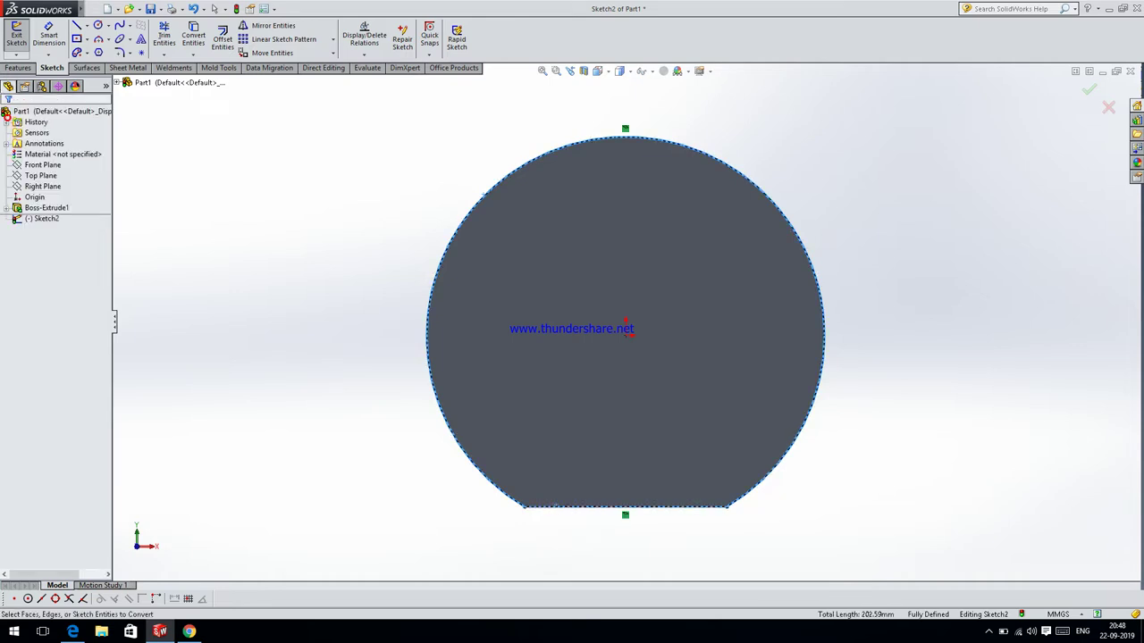
scroll(625, 322, "up", 5)
middle_click_drag(626, 322, 679, 321)
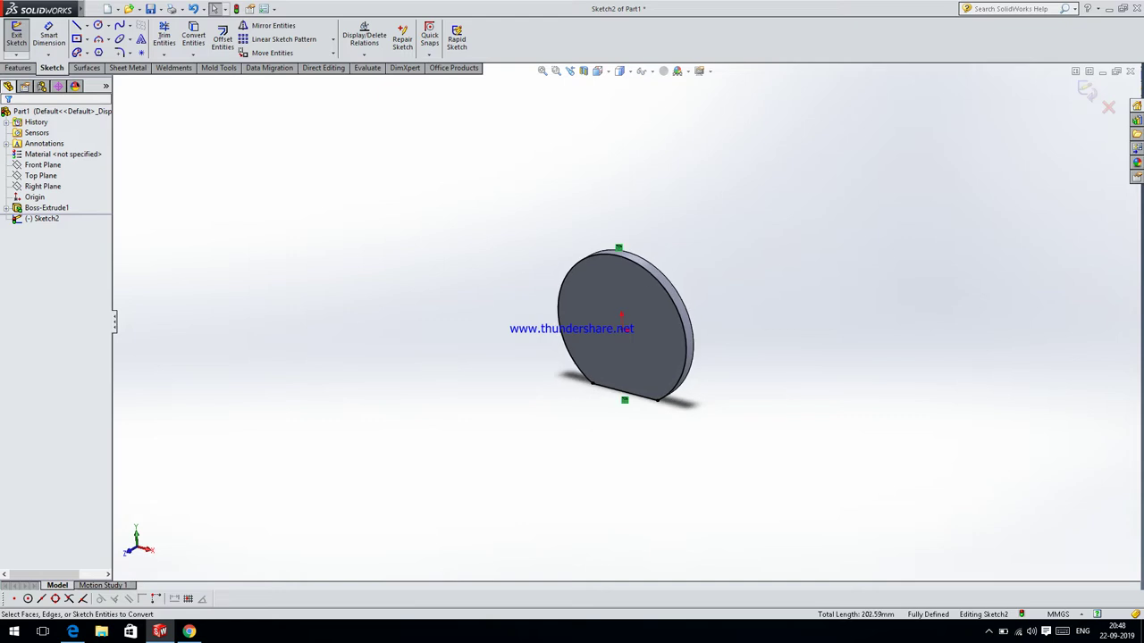
scroll(705, 331, "up", 3)
scroll(706, 331, "up", 2)
left_click(18, 68)
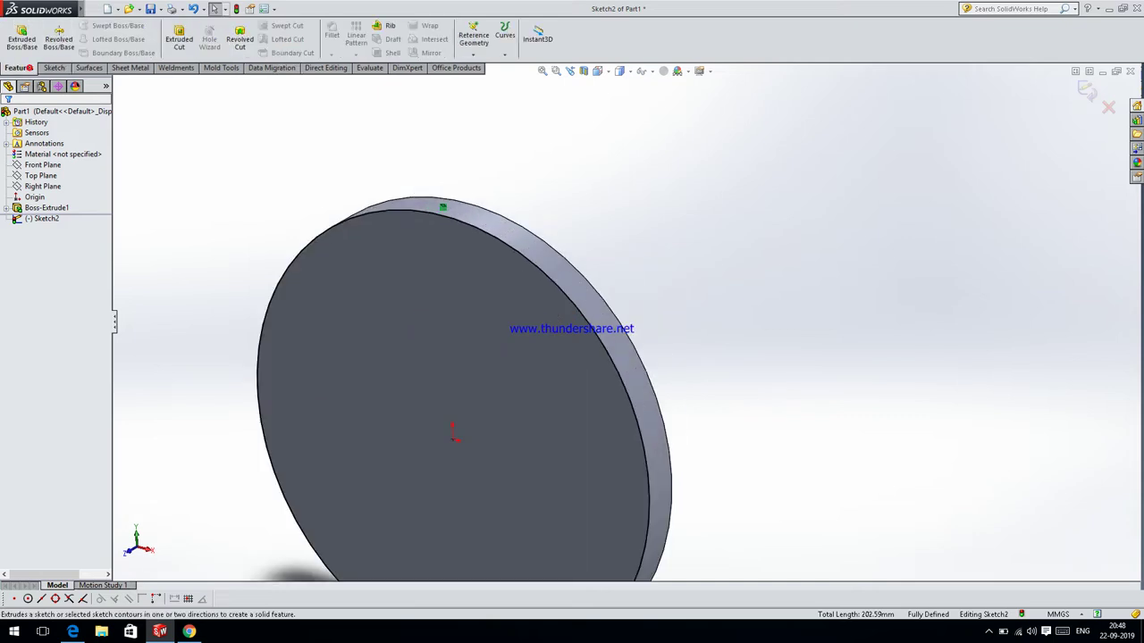
- Extrude Sketch2's outline 3 mm as Boss-Extrude2, checking the drawing for the depth
left_click(23, 38)
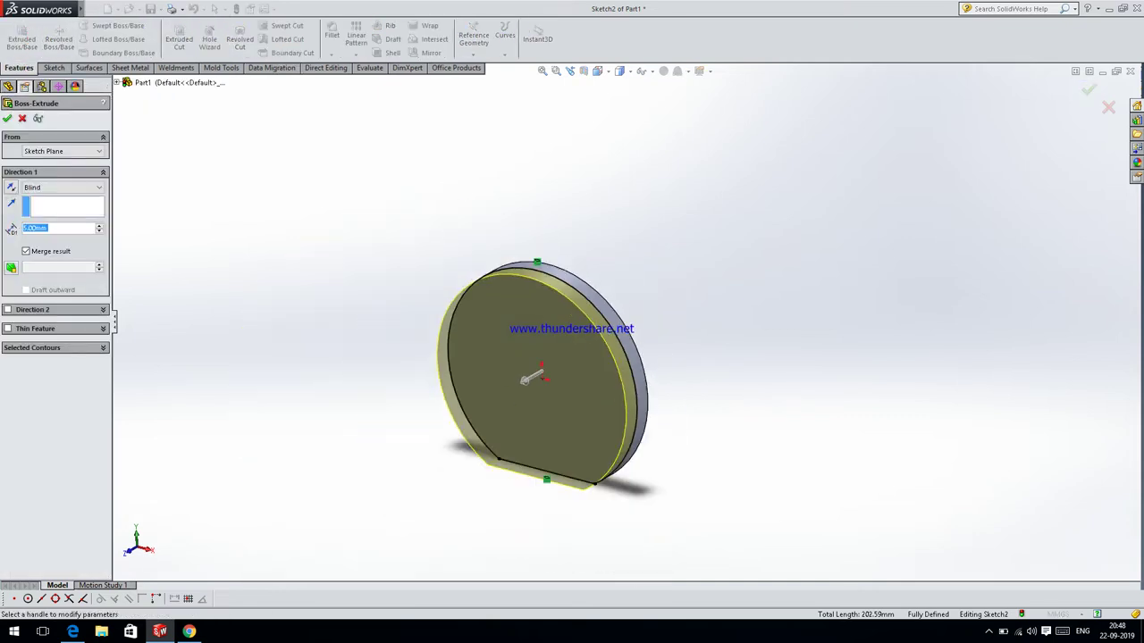
left_click(73, 631)
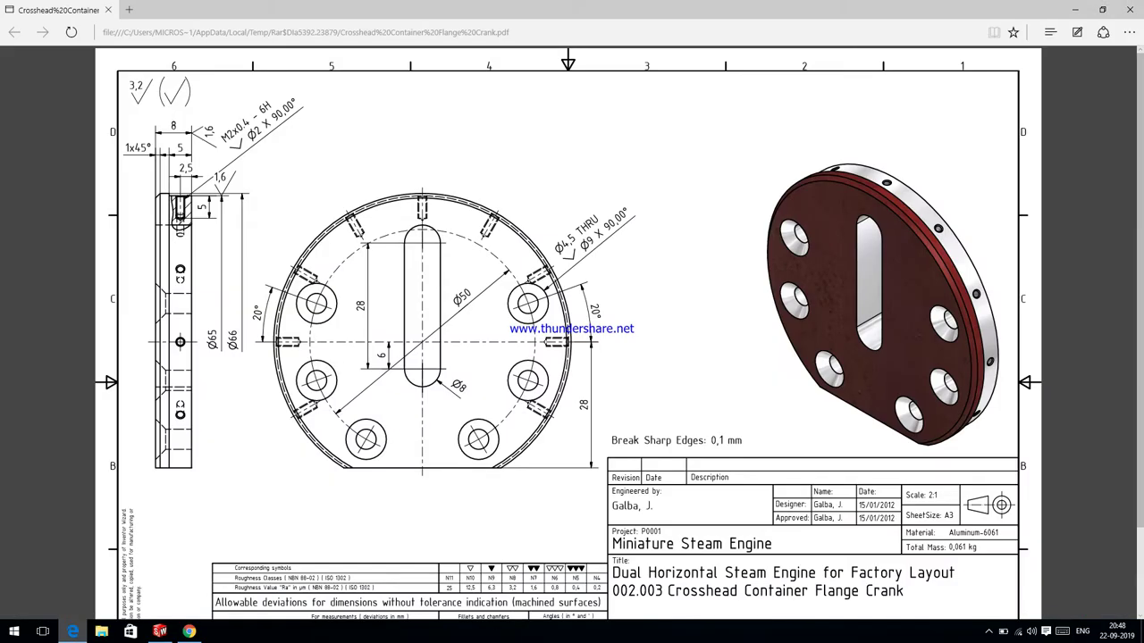
left_click(72, 631)
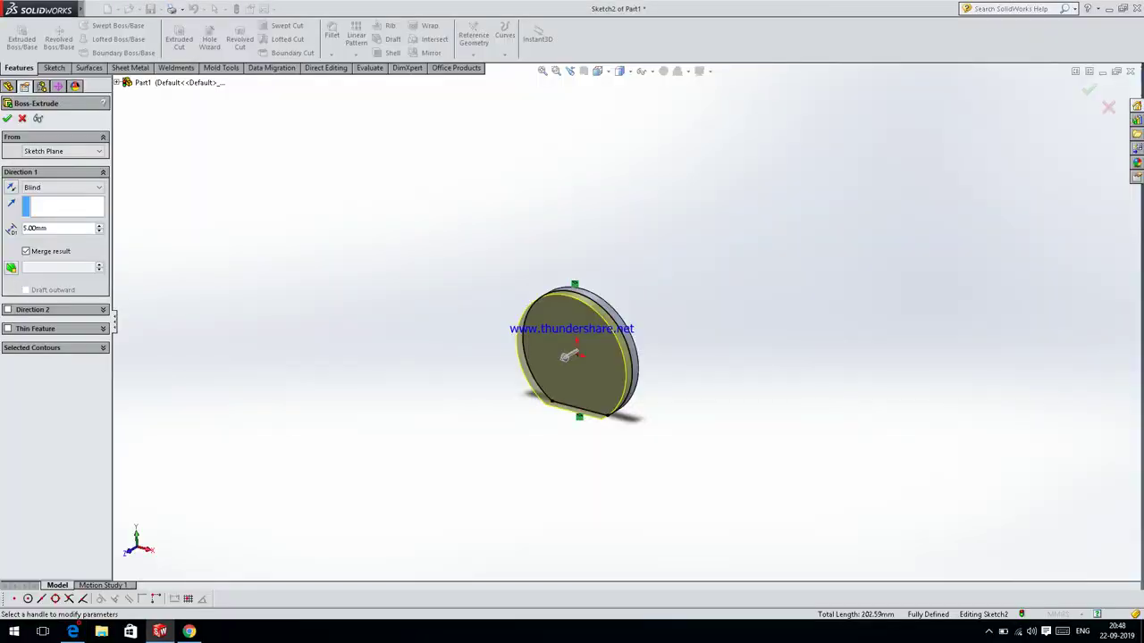
double_click(36, 228)
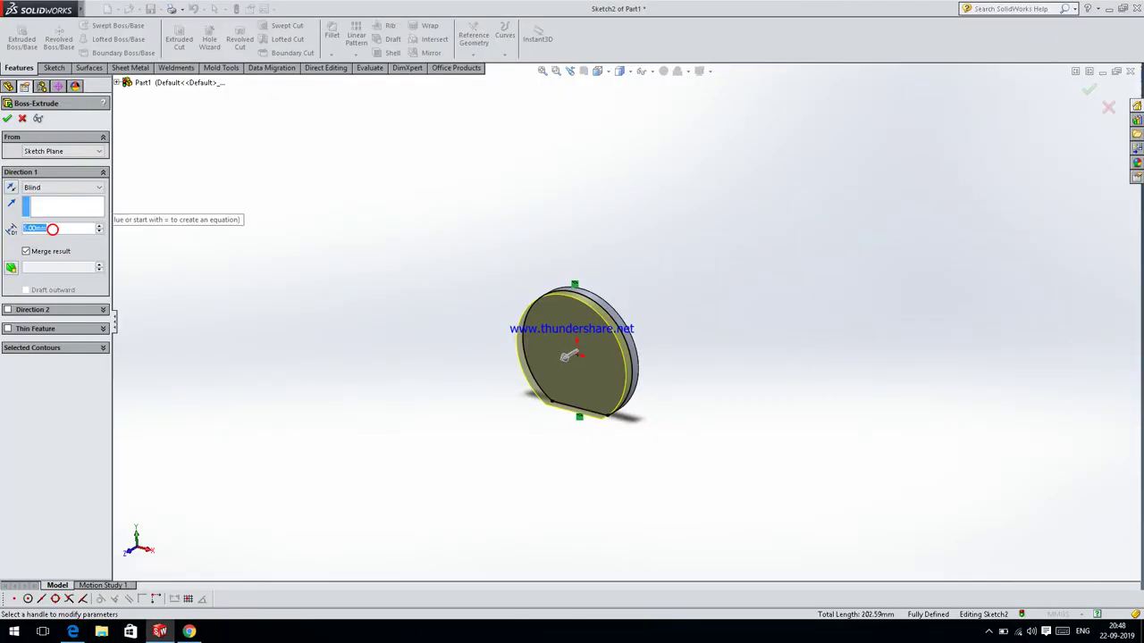
type("3")
key("Return")
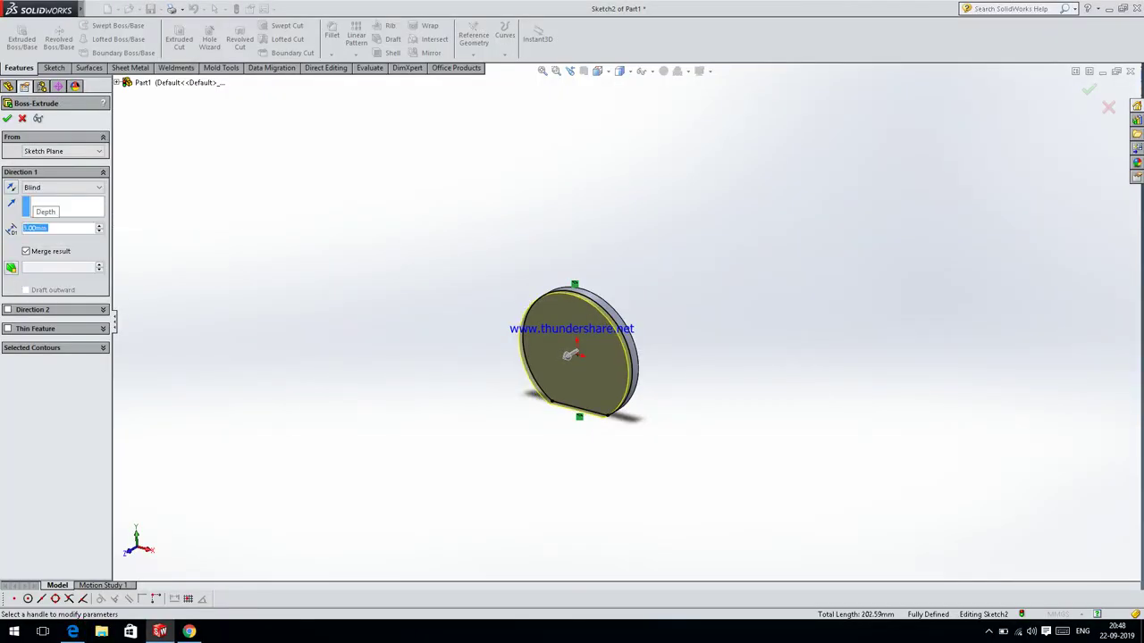
scroll(657, 309, "down", 5)
scroll(657, 308, "down", 3)
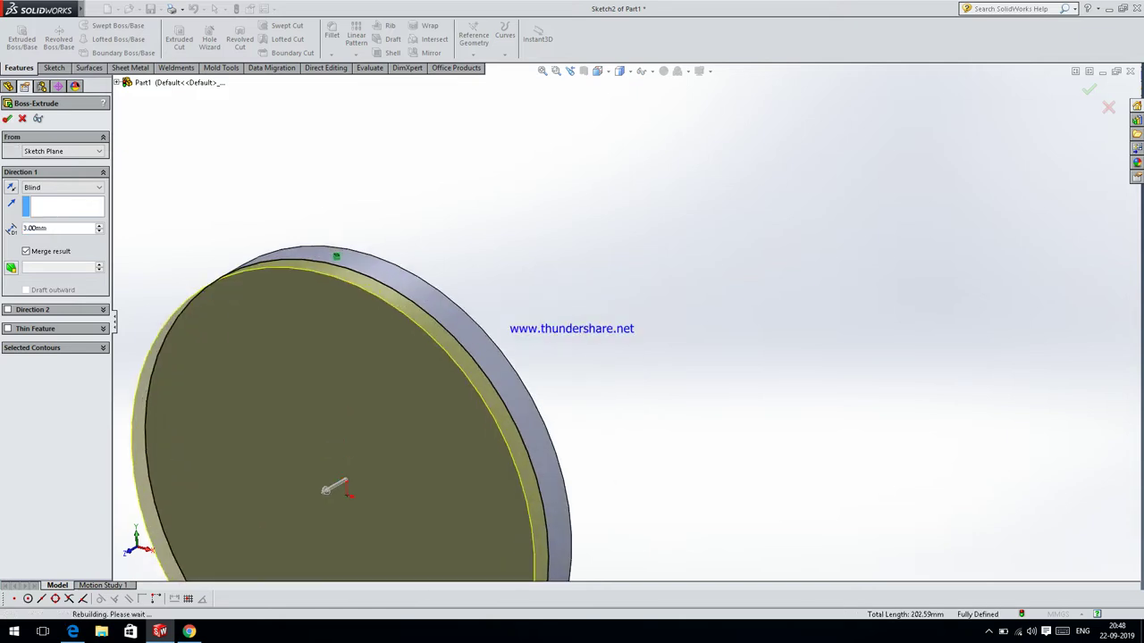
scroll(572, 331, "down", 1)
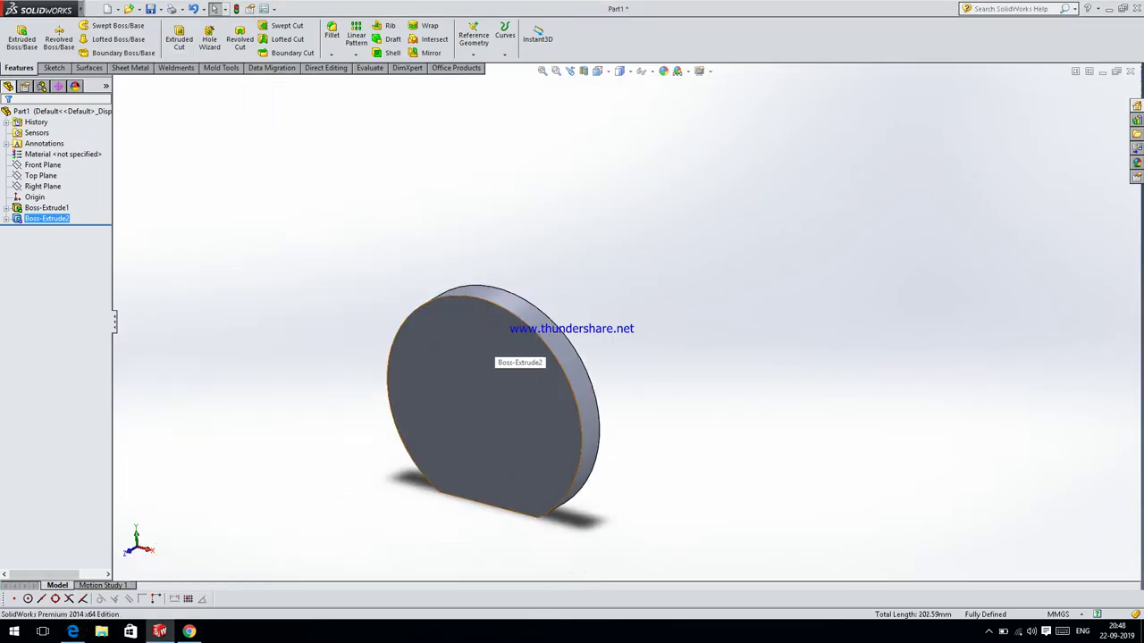
- After checking the flange drawing, start a new sketch on the disc's front face, viewed face-on
mouse_move(523, 365)
middle_mouse_down()
mouse_move(626, 368)
mouse_move(536, 362)
mouse_move(585, 362)
mouse_move(549, 357)
middle_mouse_up()
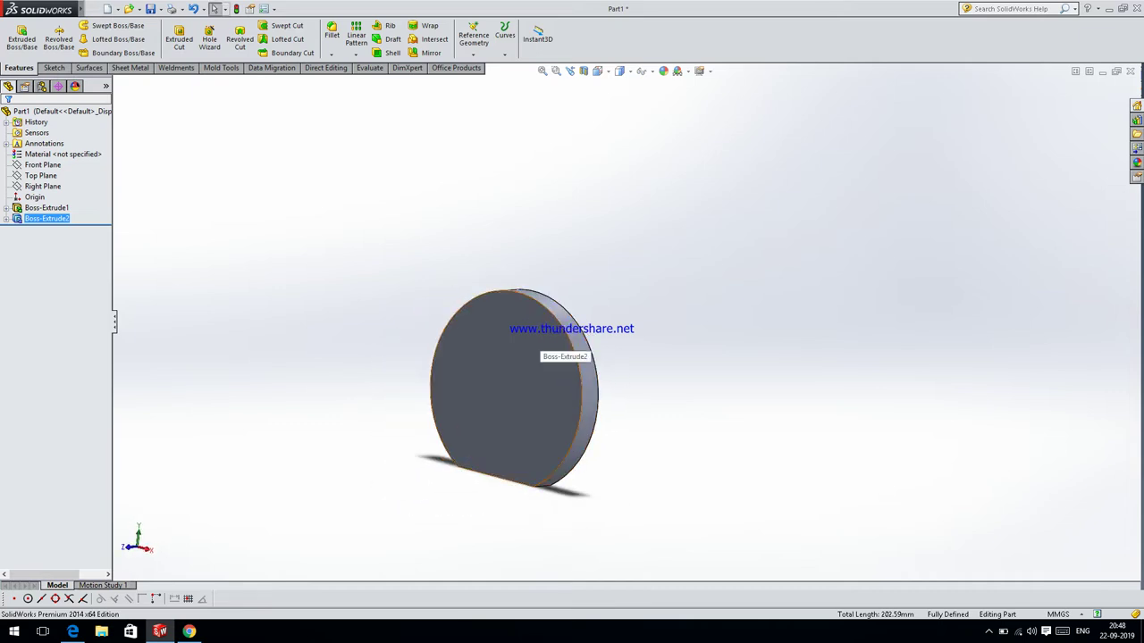
left_click(73, 632)
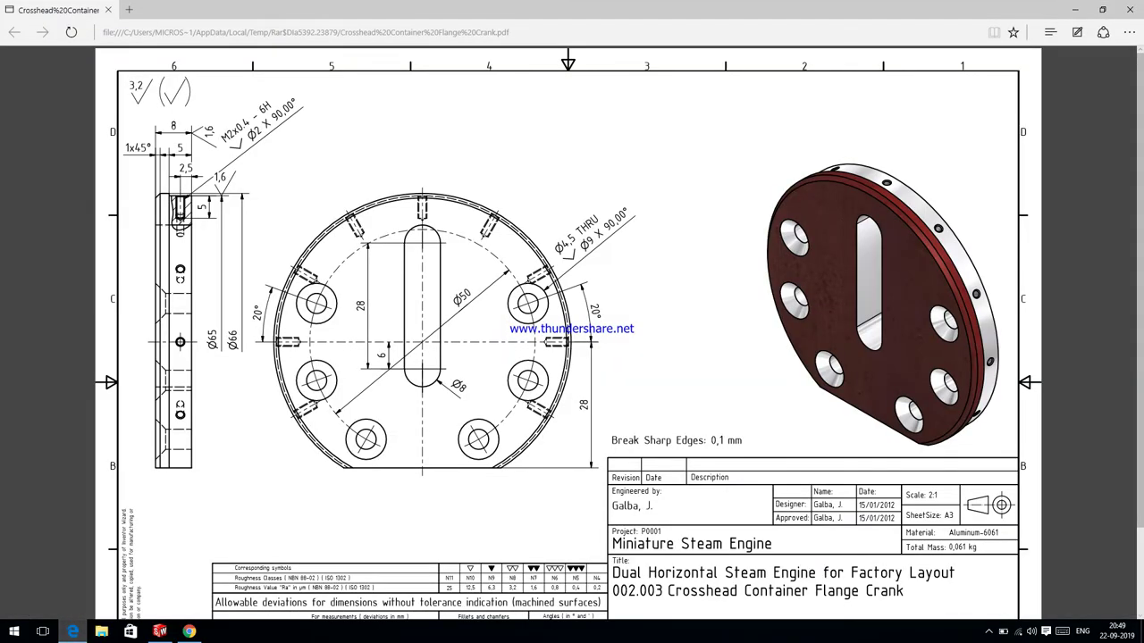
left_click(72, 632)
left_click(527, 349)
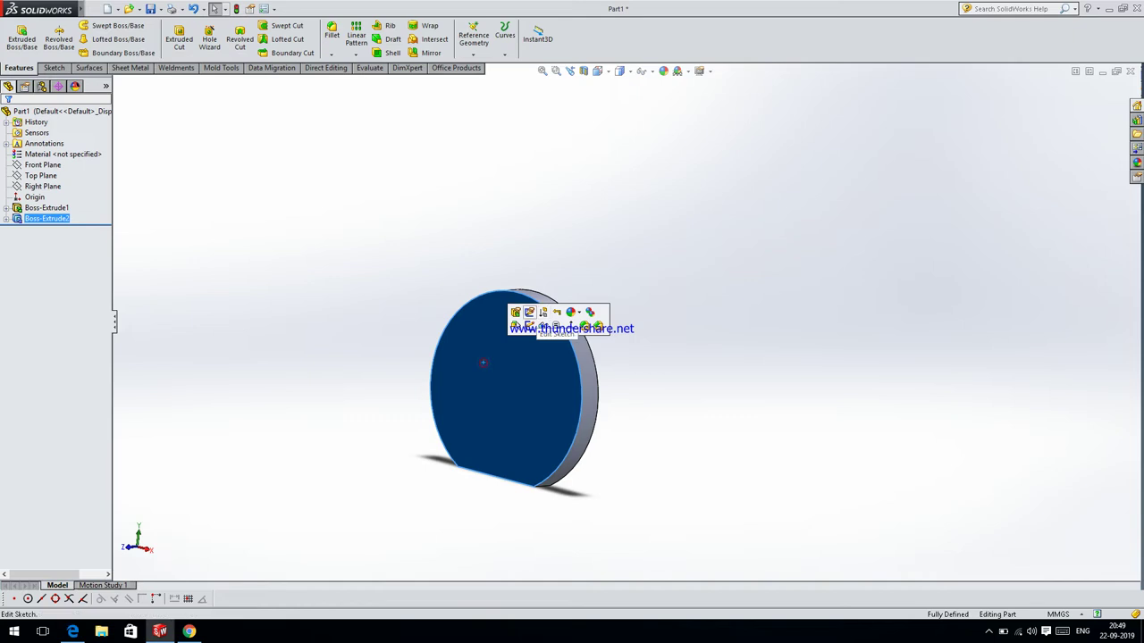
left_click(529, 313)
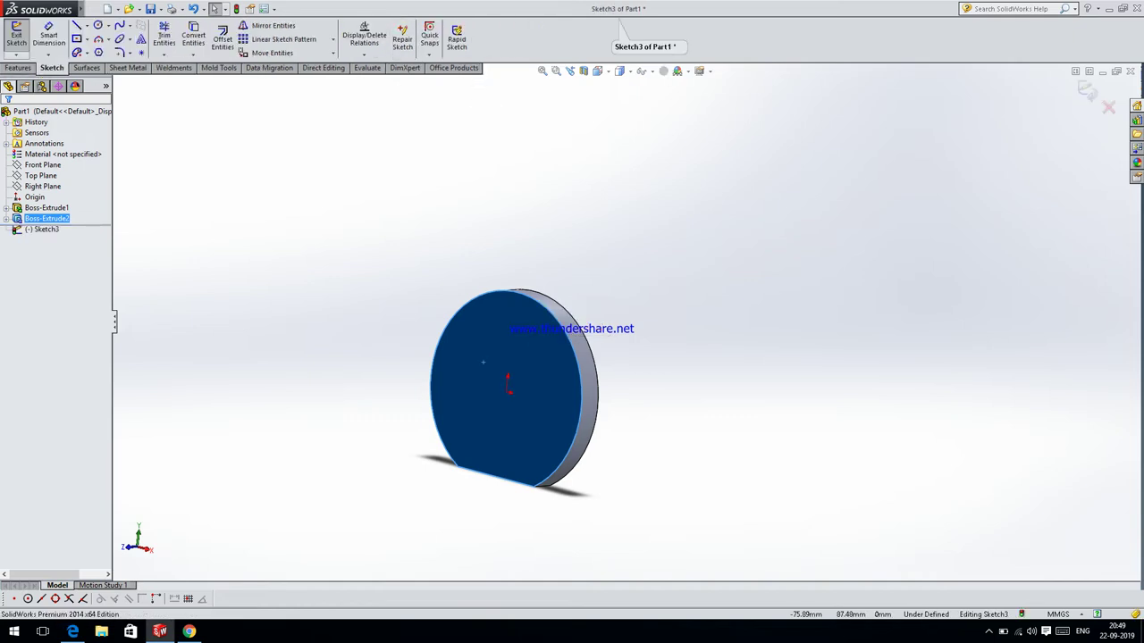
left_click(598, 71)
left_click(628, 141)
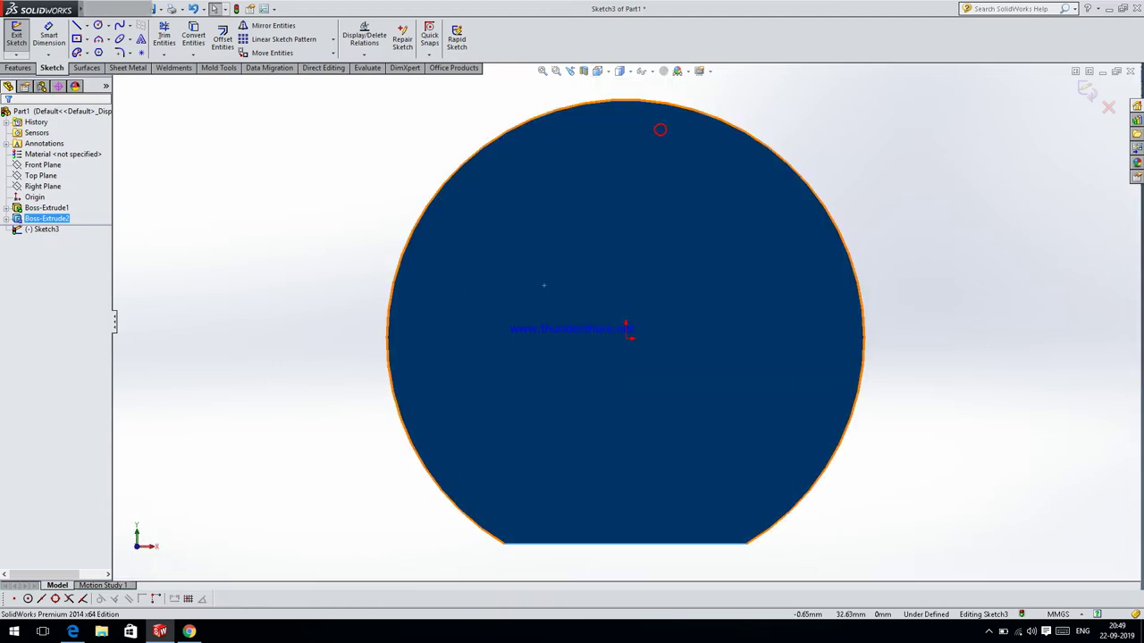
- Draw a circle centred on the origin, radius about 37.36 mm, enclosing the disc
left_click(99, 25)
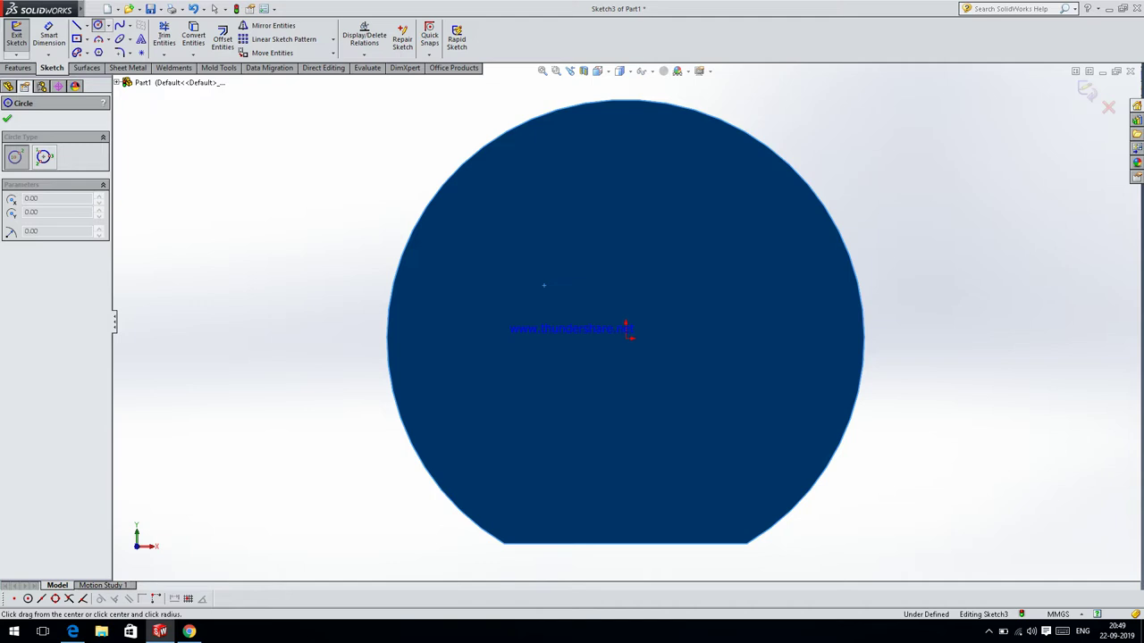
scroll(625, 323, "up", 3)
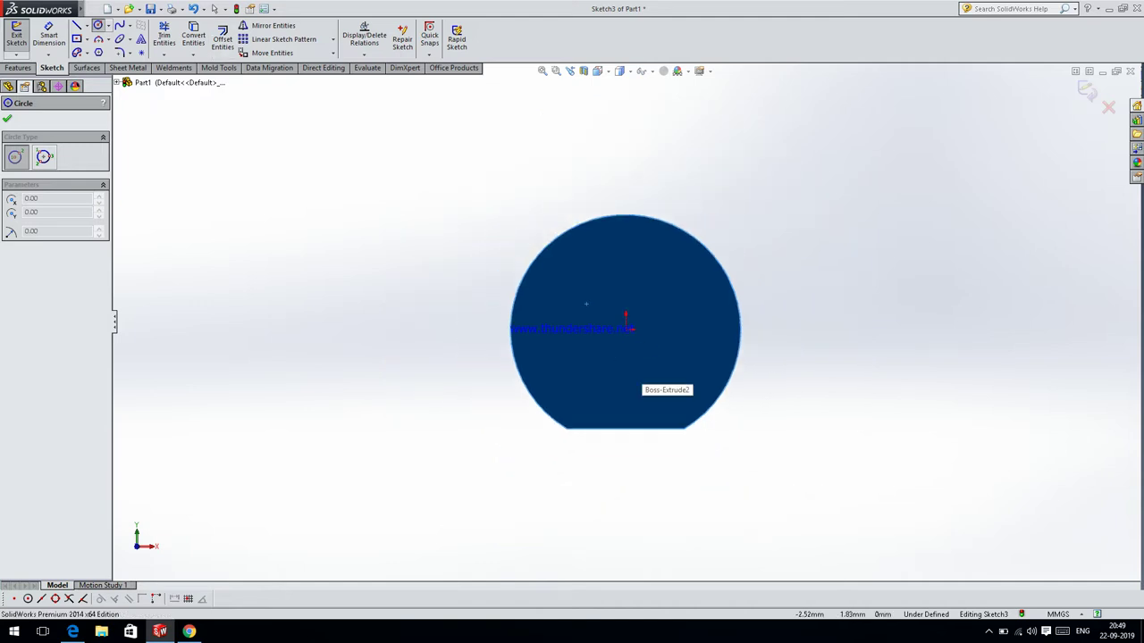
left_click(626, 329)
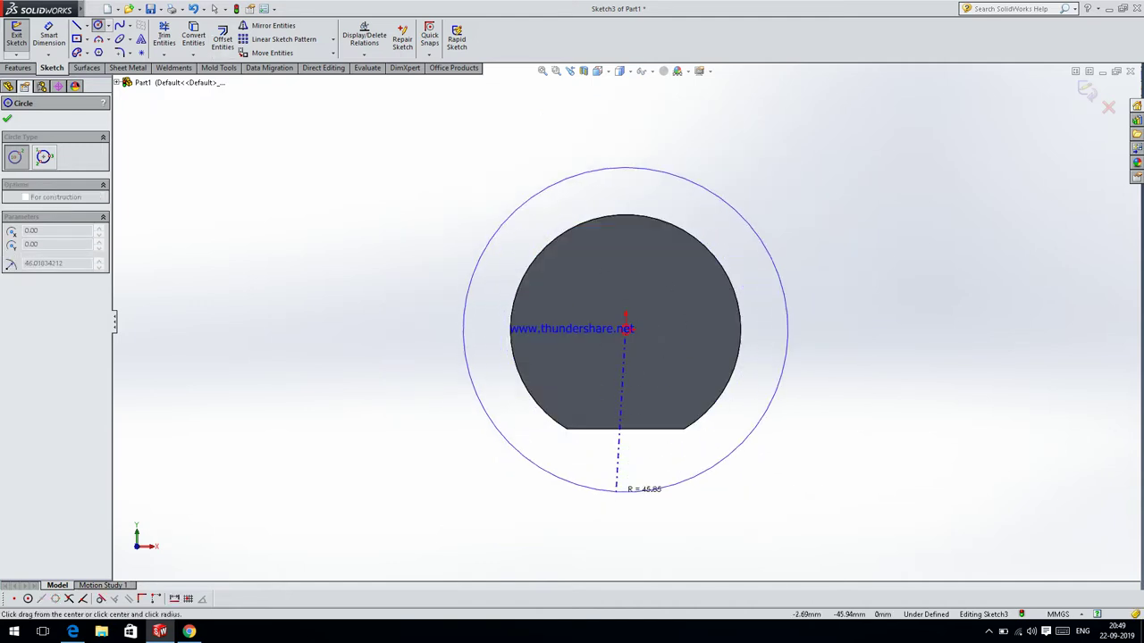
left_click(626, 461)
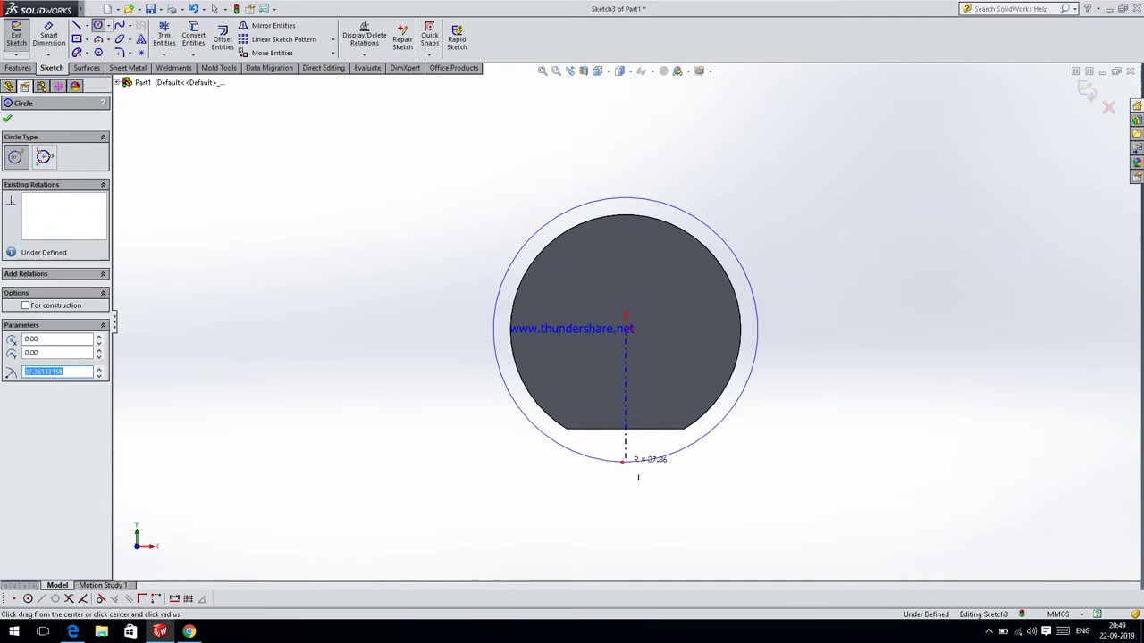
left_click(50, 36)
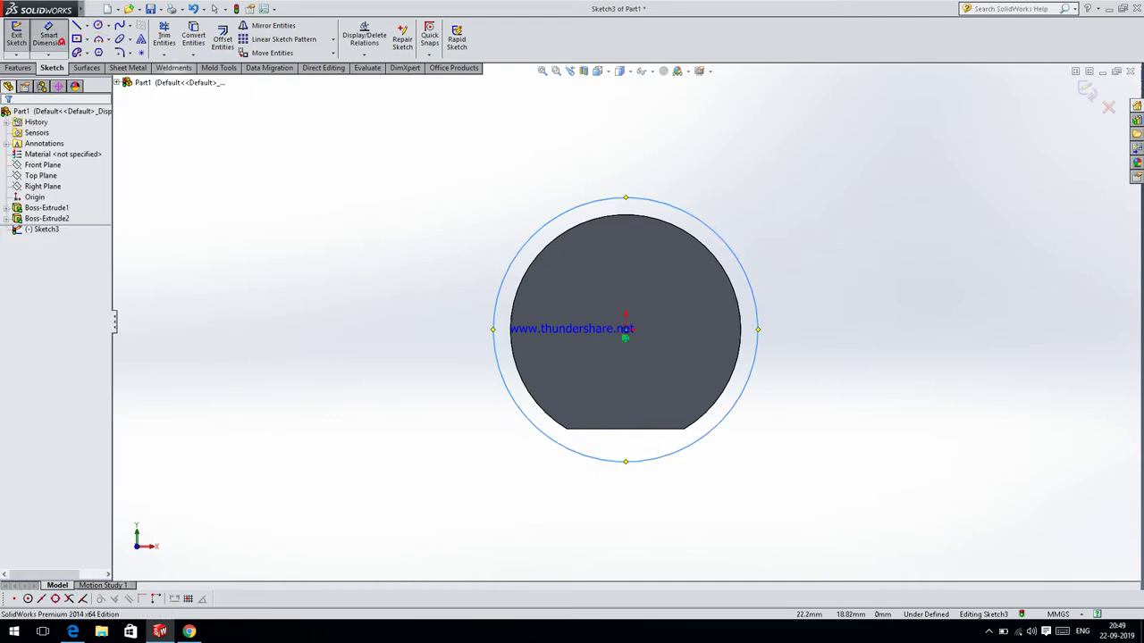
- Dimension the surrounding circle's diameter to 66 mm
left_click(754, 293)
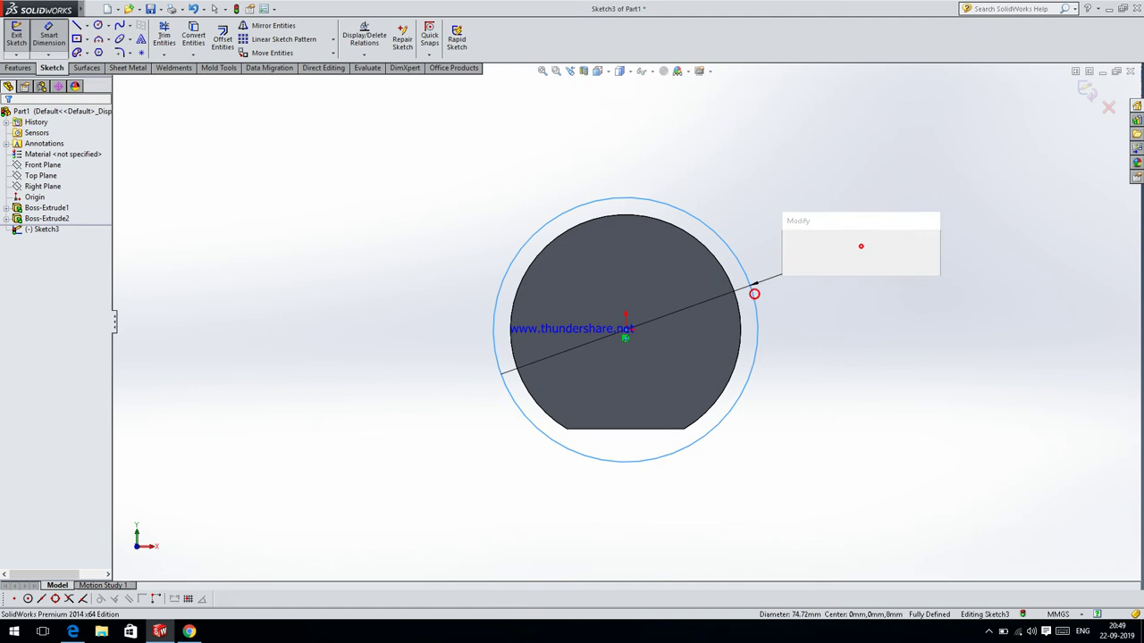
left_click(857, 243)
type("66")
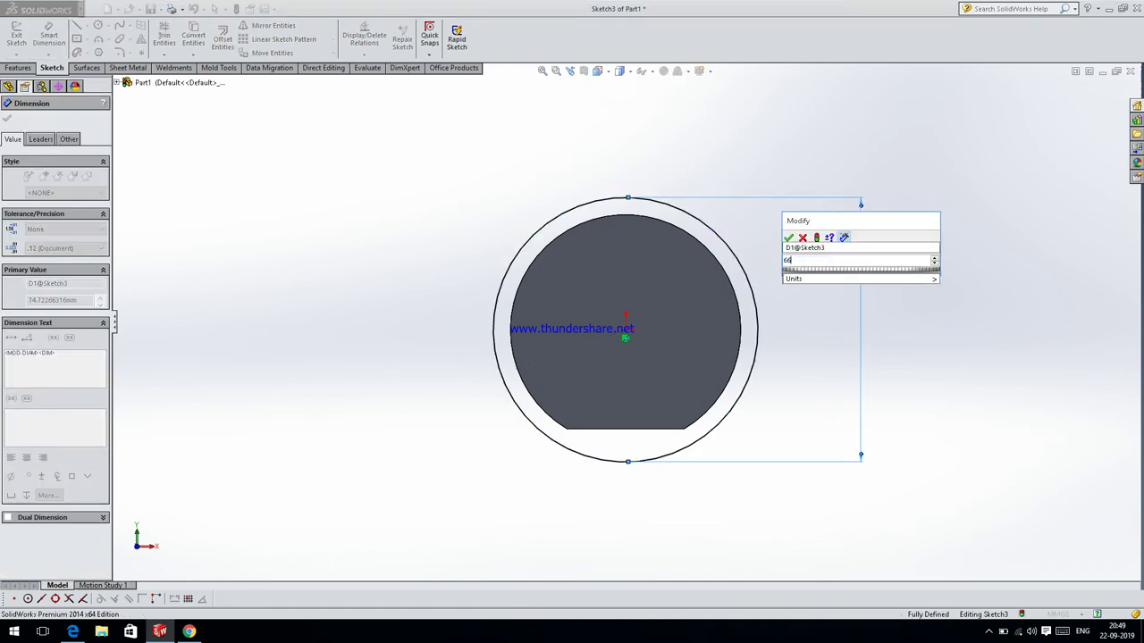
key("Return")
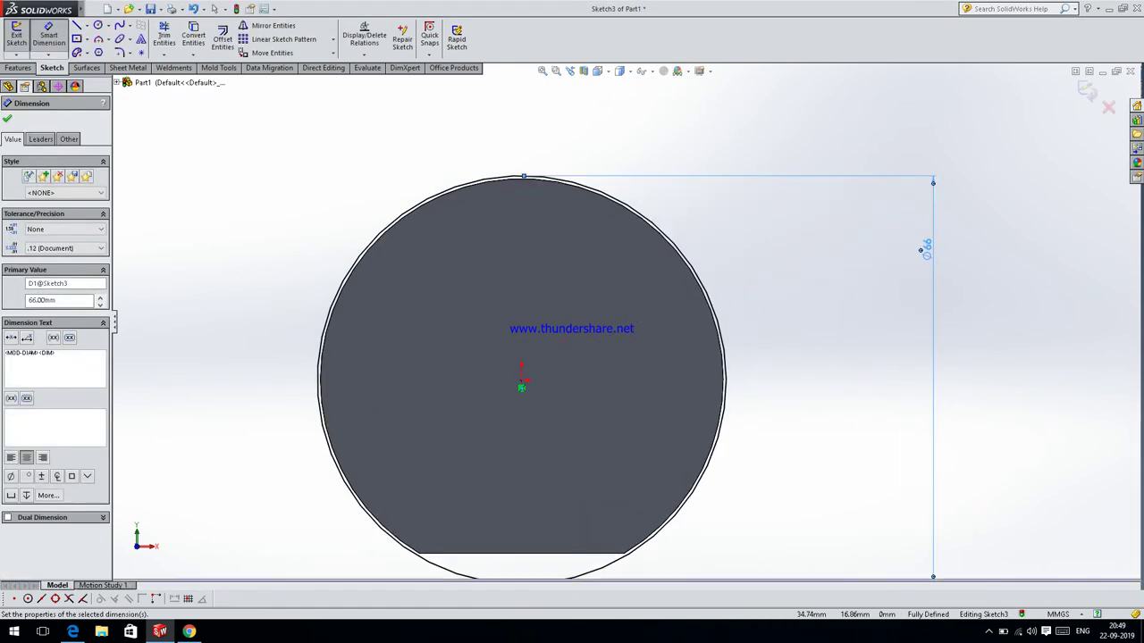
left_click(8, 118)
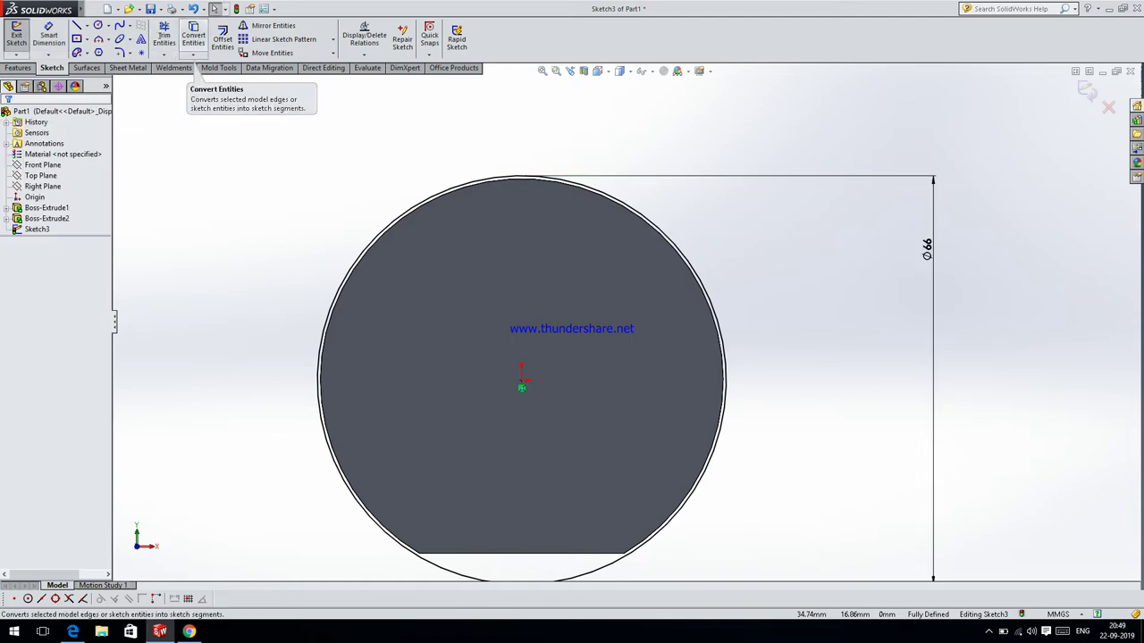
- Try Convert Entities and Offset Entities on the bottom flat edge, cancelling both
left_click(193, 40)
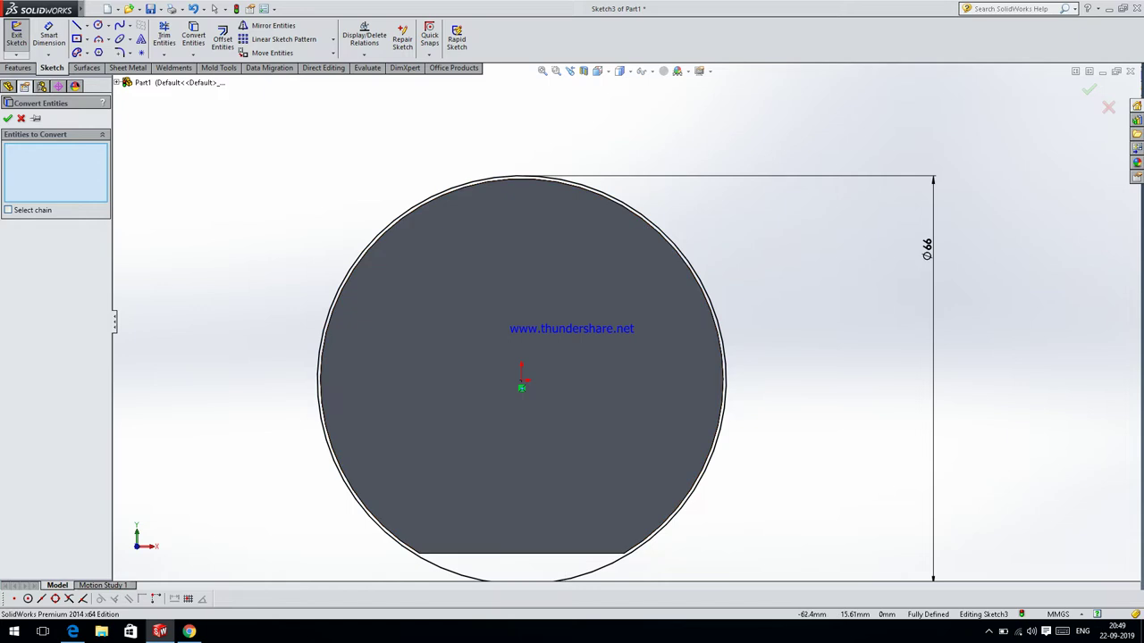
left_click(21, 118)
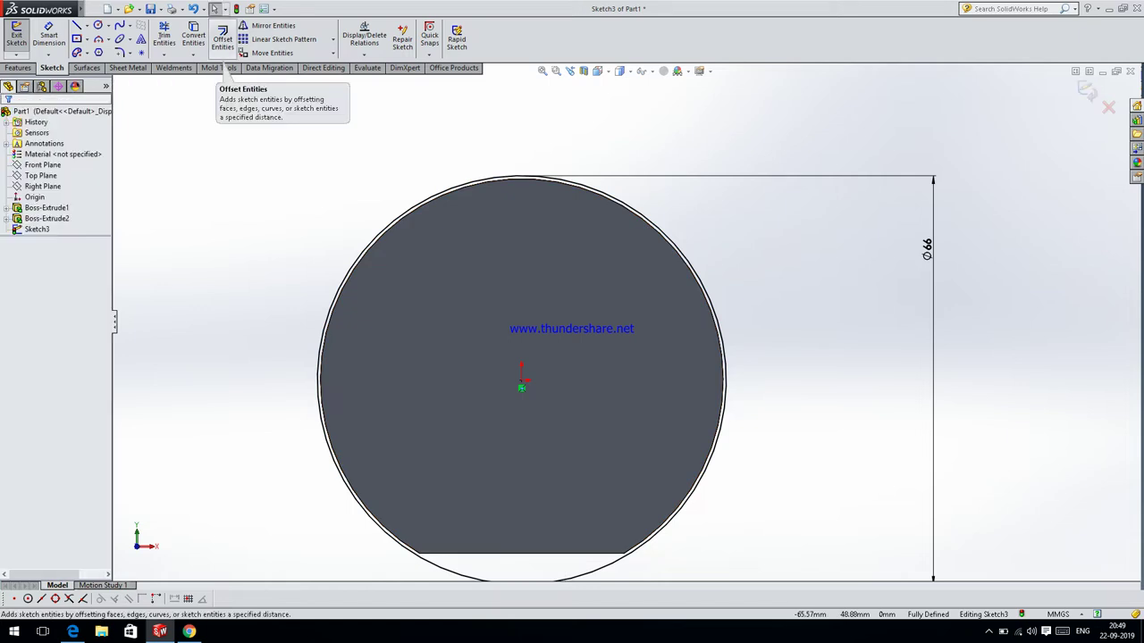
left_click(223, 41)
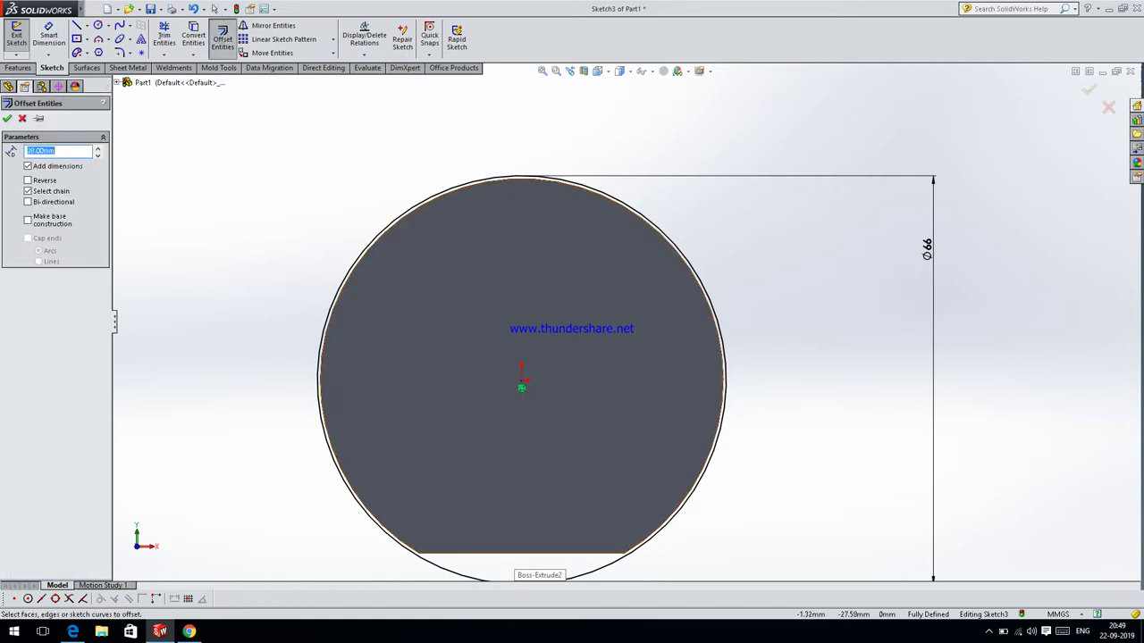
left_click(515, 553)
key("z")
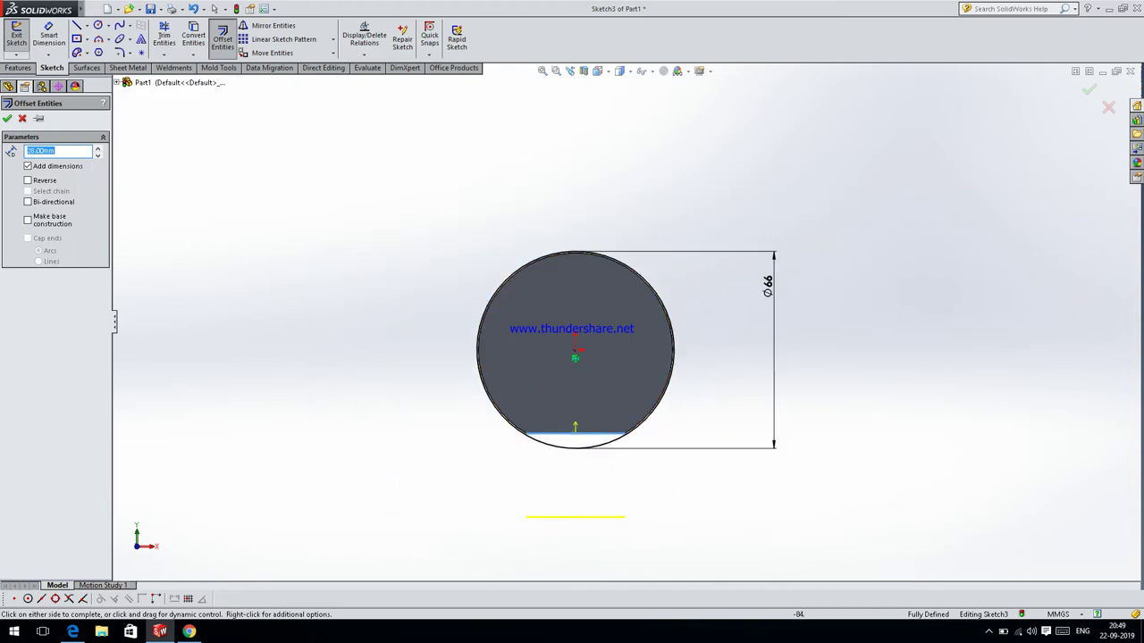
key("Escape")
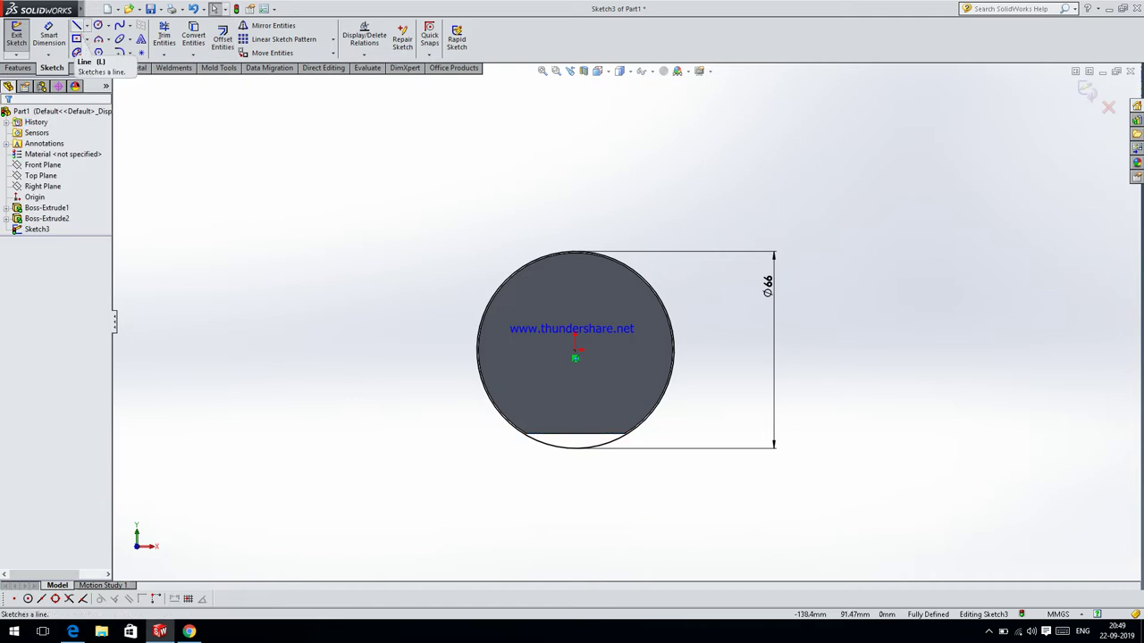
- Draw an infinite horizontal centerline through the circle's centre
left_click(84, 25)
left_click(103, 50)
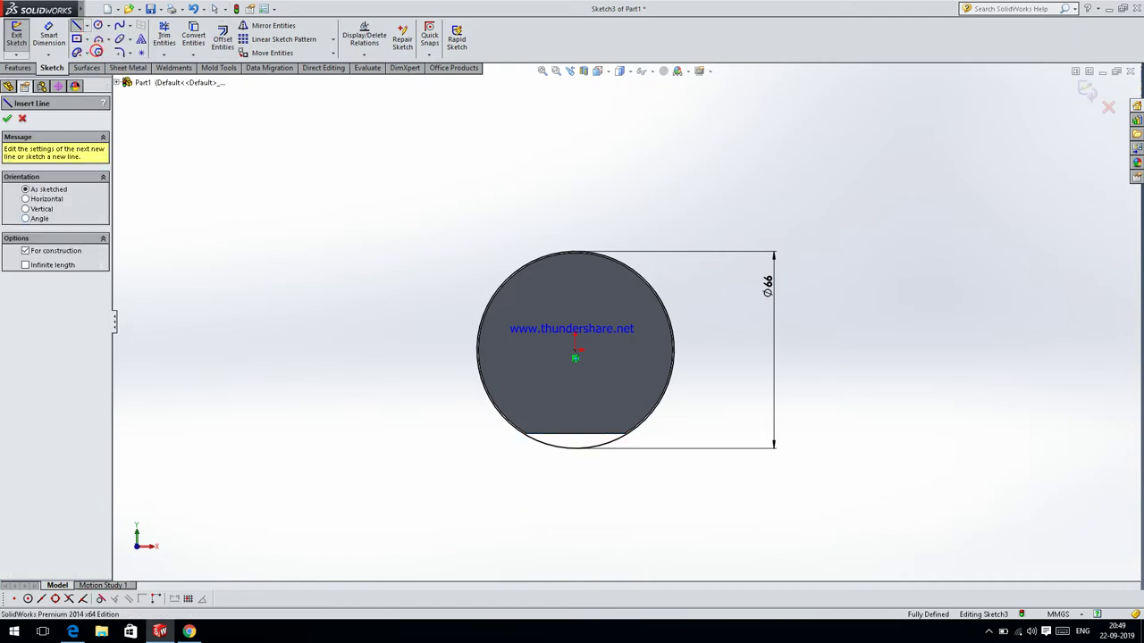
left_click(40, 208)
left_click(25, 272)
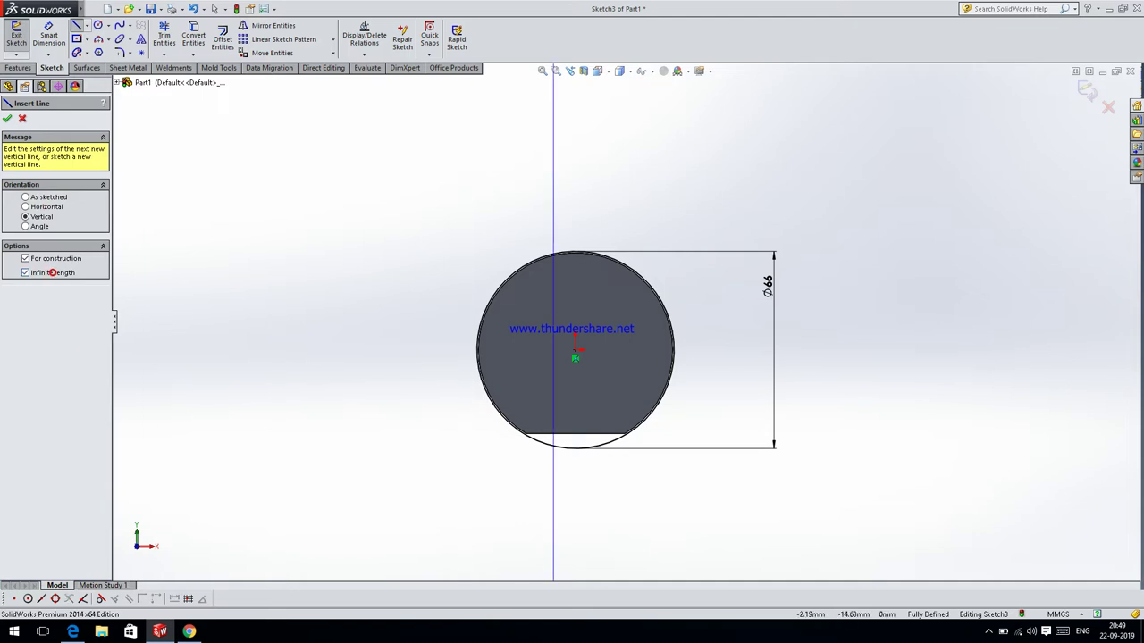
left_click(49, 207)
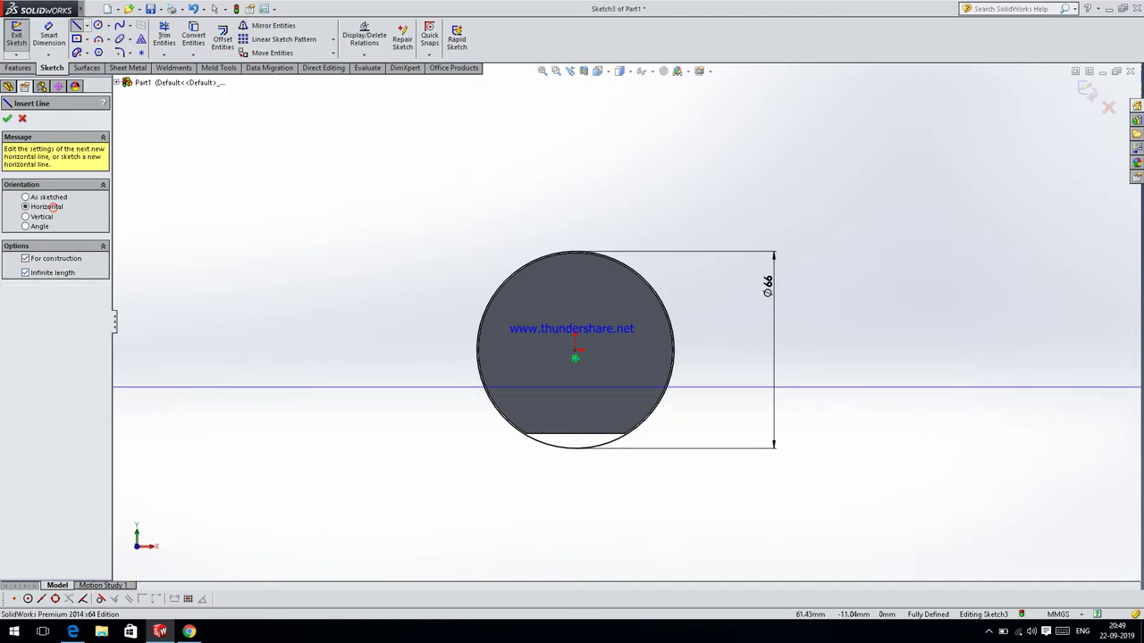
left_click(575, 350)
key("Escape")
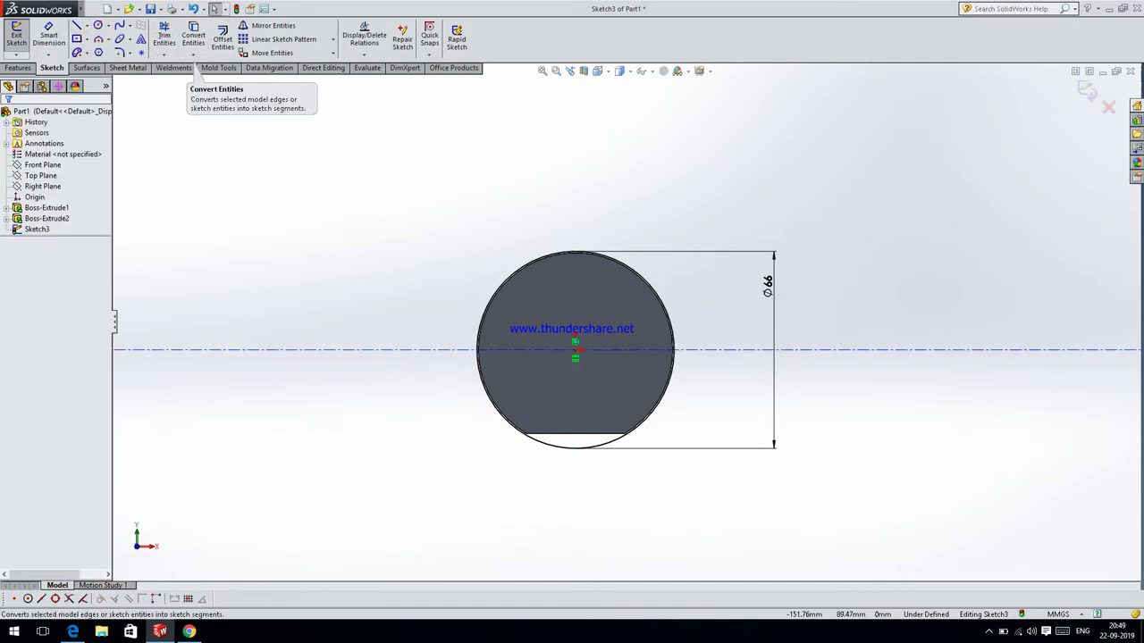
- Offset the centerline 20 mm downward to form the flat-bottom line
left_click(222, 40)
left_click(395, 351)
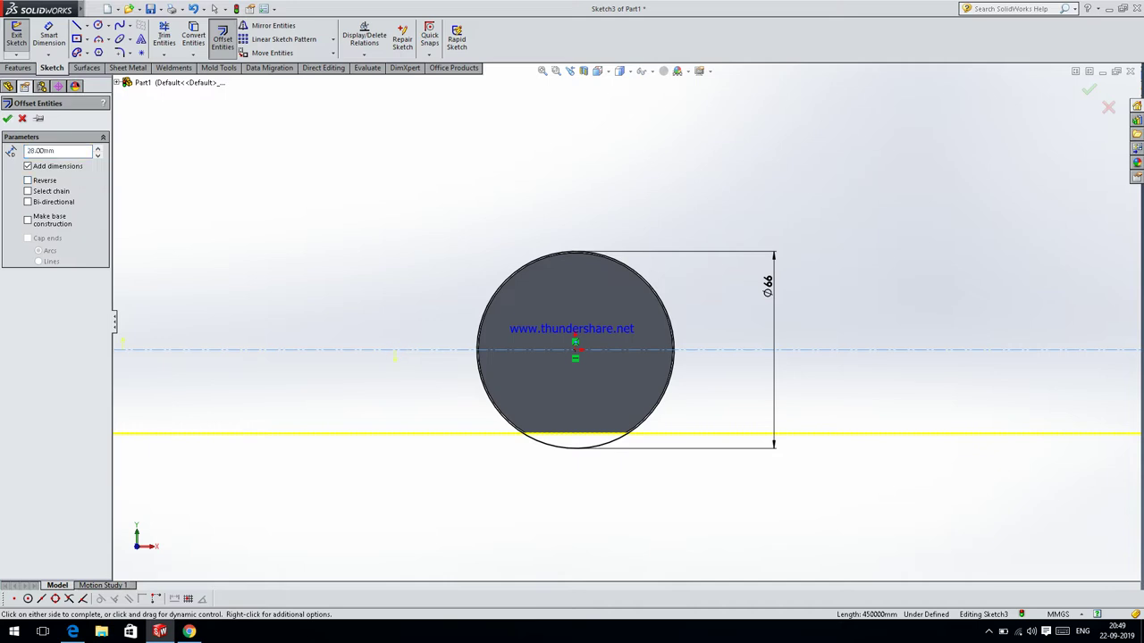
left_click(394, 357)
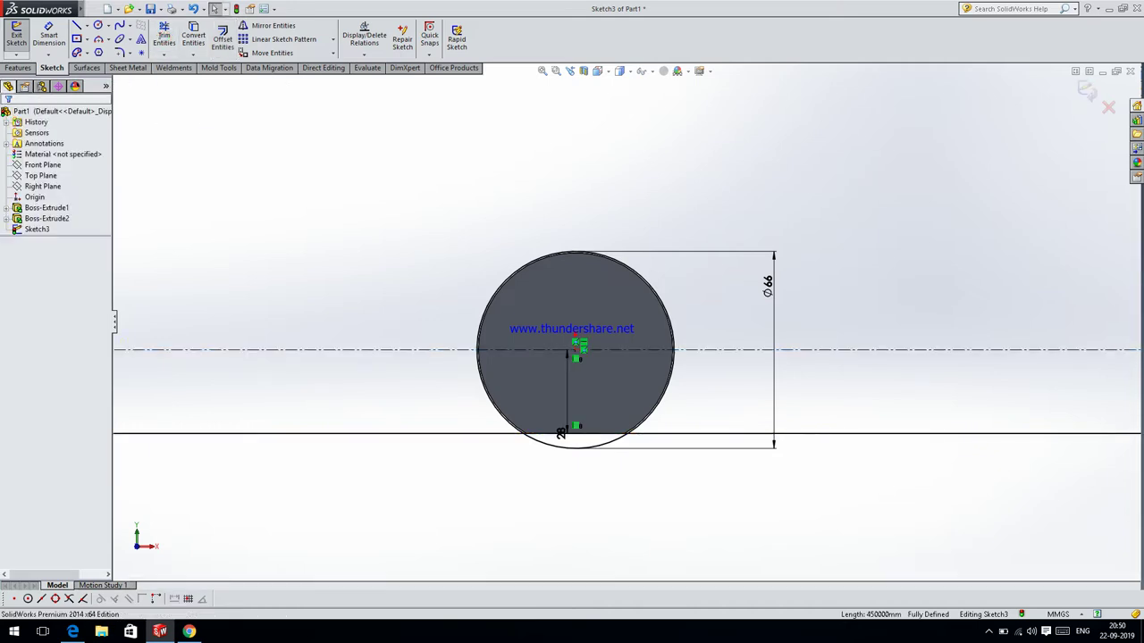
left_click_drag(727, 411, 654, 470)
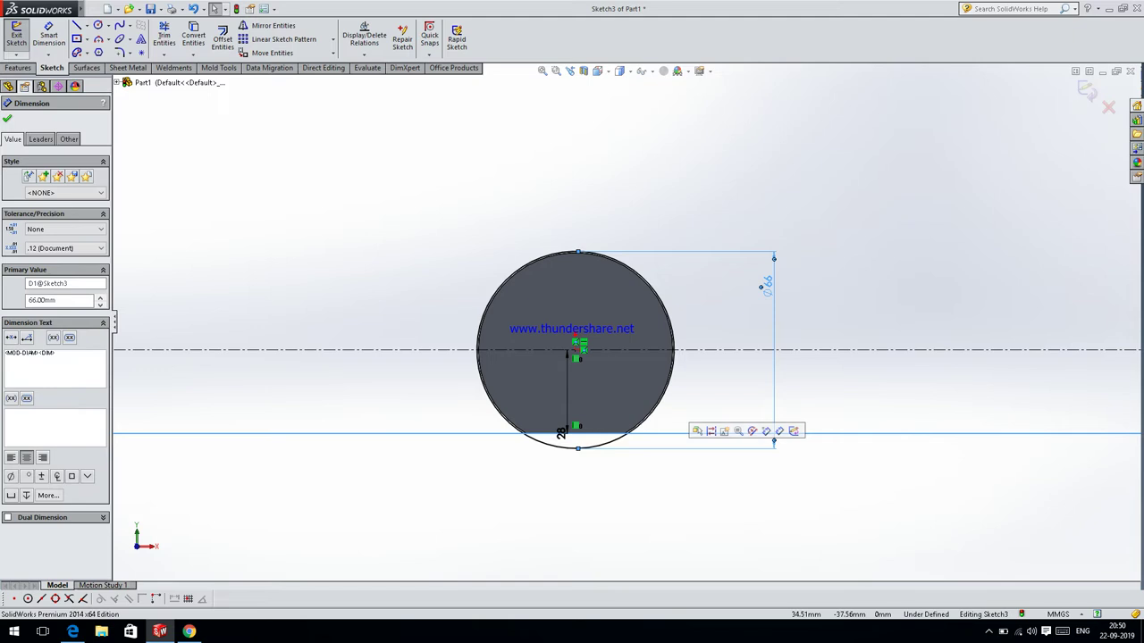
key("Escape")
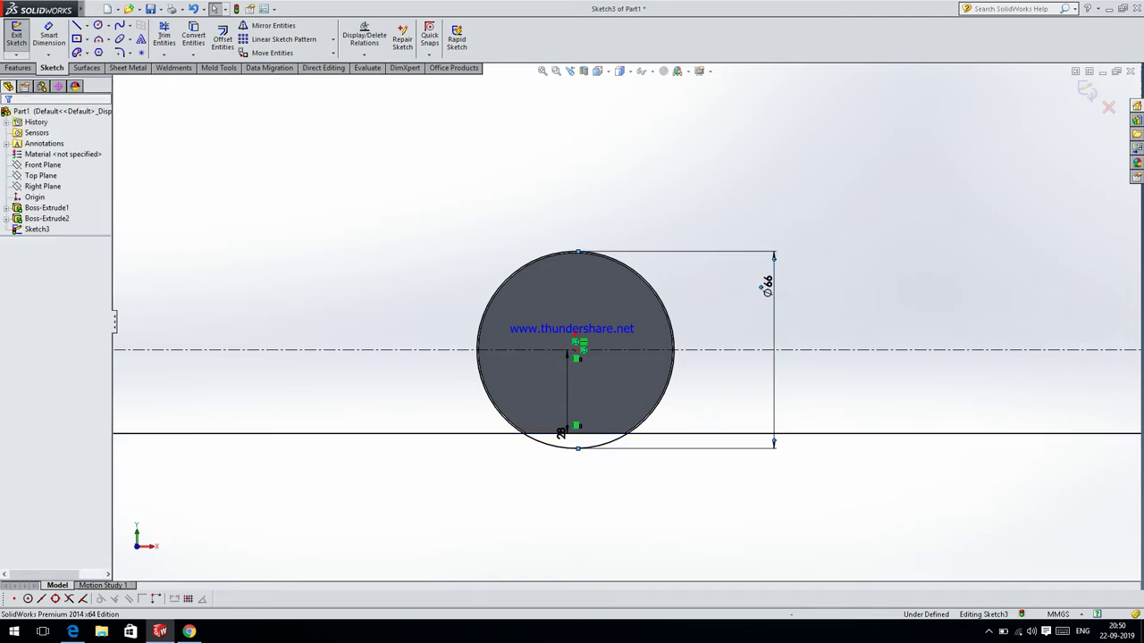
left_click_drag(787, 310, 694, 499)
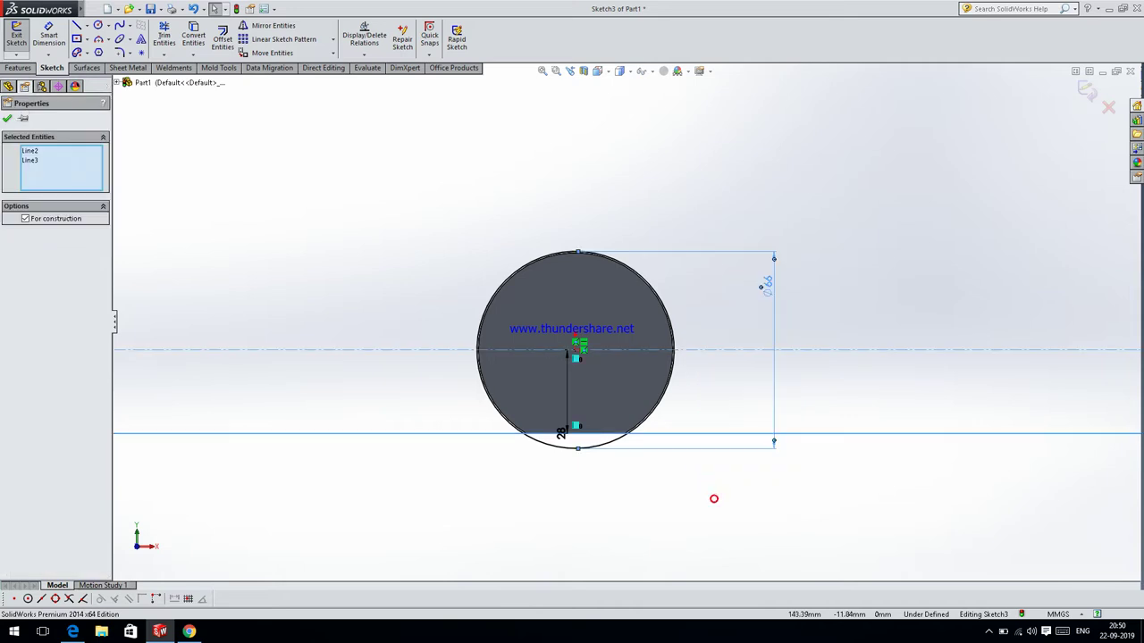
left_click(714, 498)
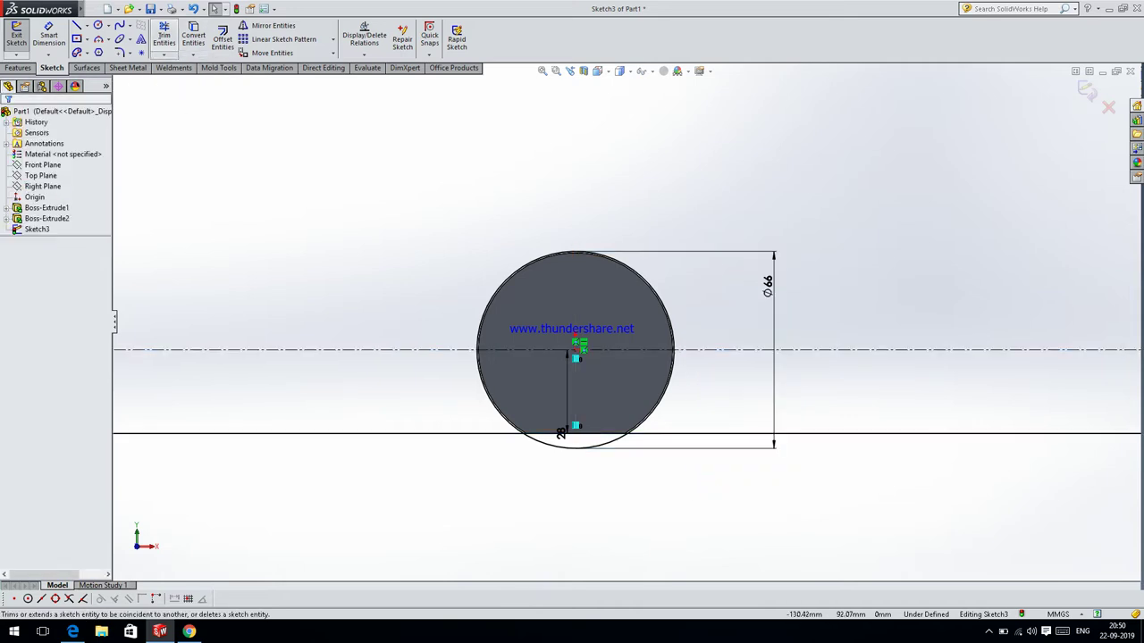
- Power-trim the excess line, centerline and arc pieces outside the flat-bottomed Ø66 outline
left_click(164, 35)
left_click_drag(745, 390, 716, 516)
left_click_drag(547, 561, 386, 251)
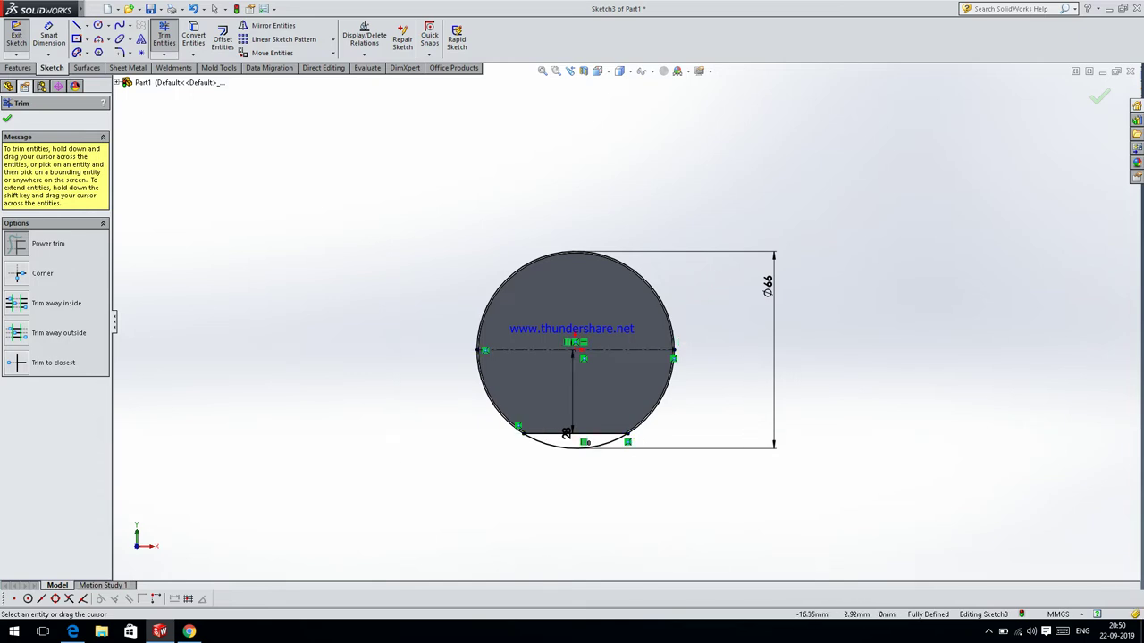
mouse_move(543, 374)
left_mouse_down()
mouse_move(534, 315)
mouse_move(579, 391)
left_mouse_up()
scroll(563, 398, "up", 5)
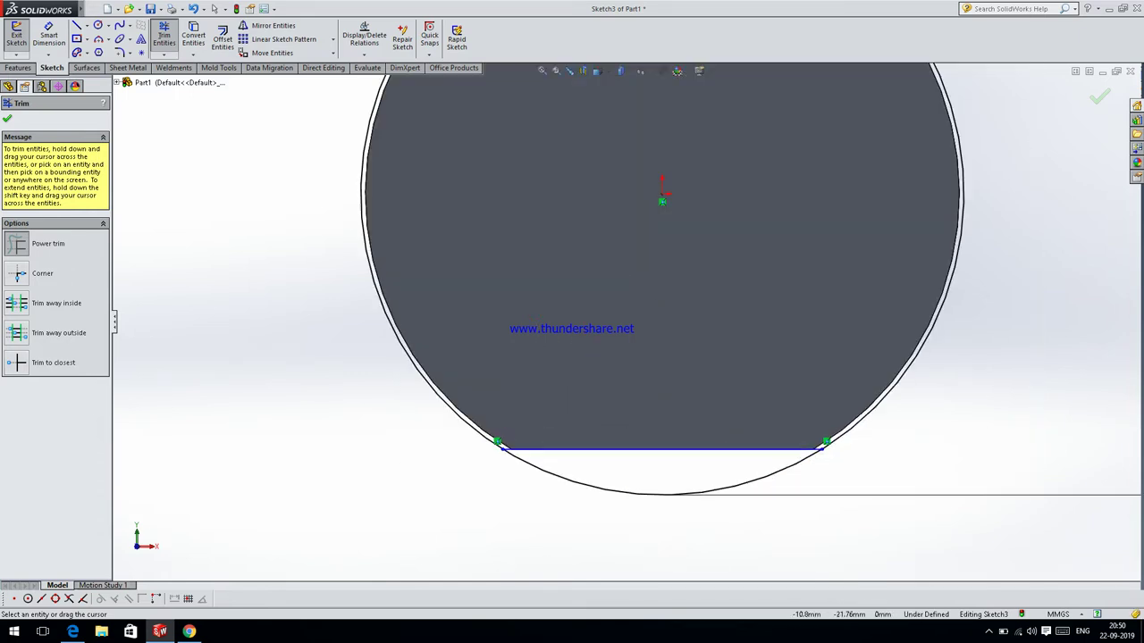
scroll(516, 436, "up", 3)
scroll(517, 436, "up", 2)
left_click_drag(397, 474, 412, 491)
scroll(706, 241, "down", 3)
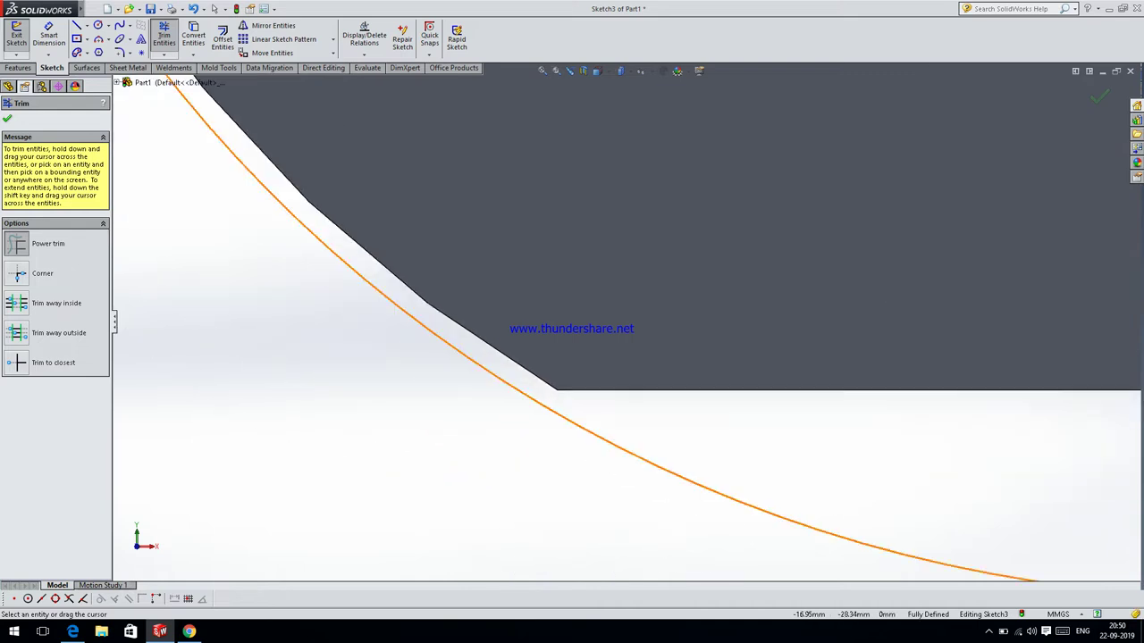
key("Escape")
- Select the large arc and review the Trim Entities options
scroll(536, 367, "down", 1)
scroll(536, 367, "down", 1)
scroll(500, 305, "up", 2)
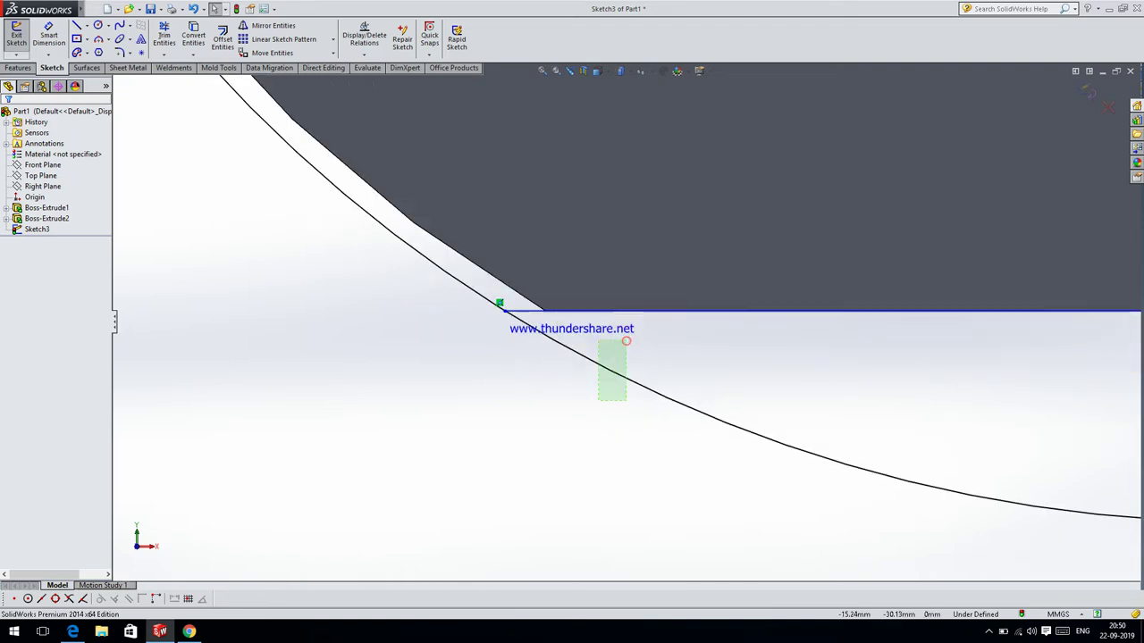
left_click(613, 366)
key("Escape")
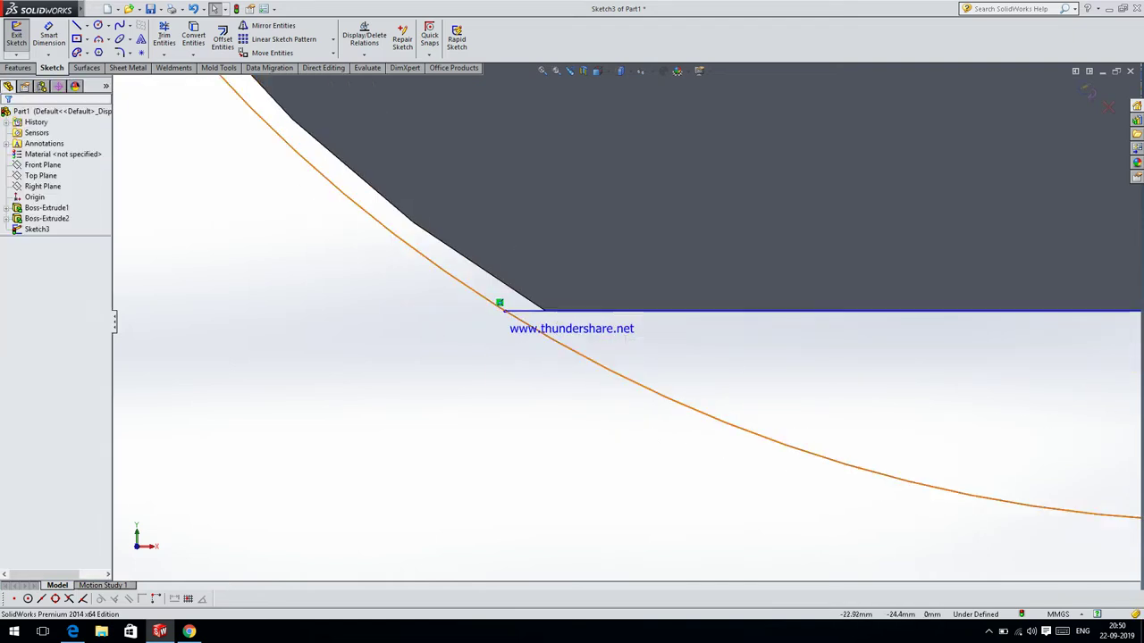
left_click(164, 52)
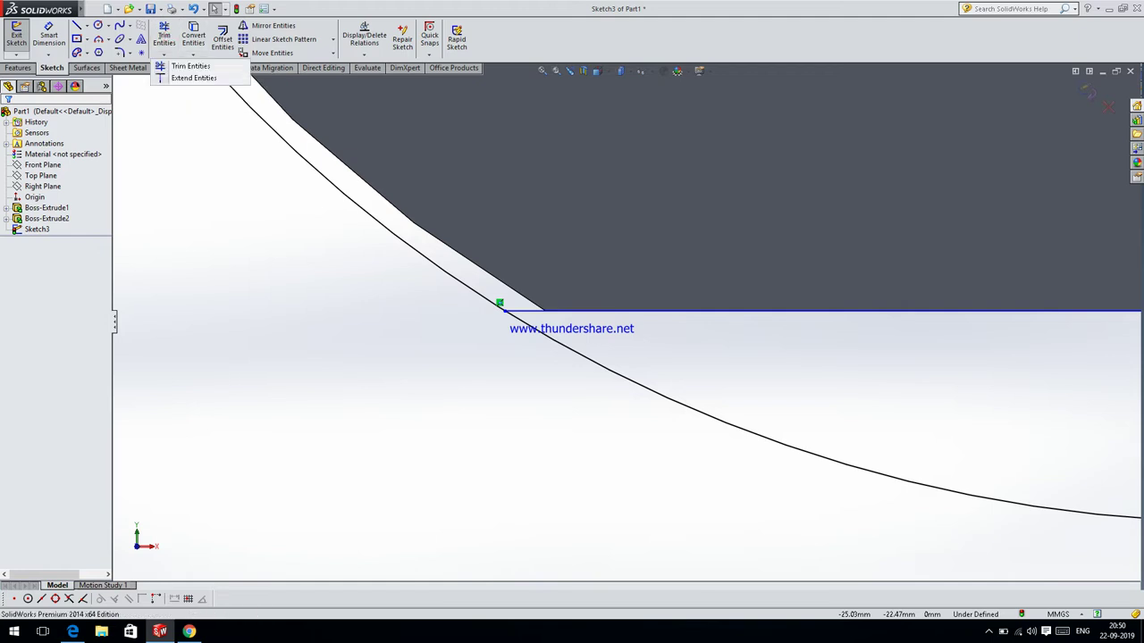
left_click_drag(742, 376, 712, 471)
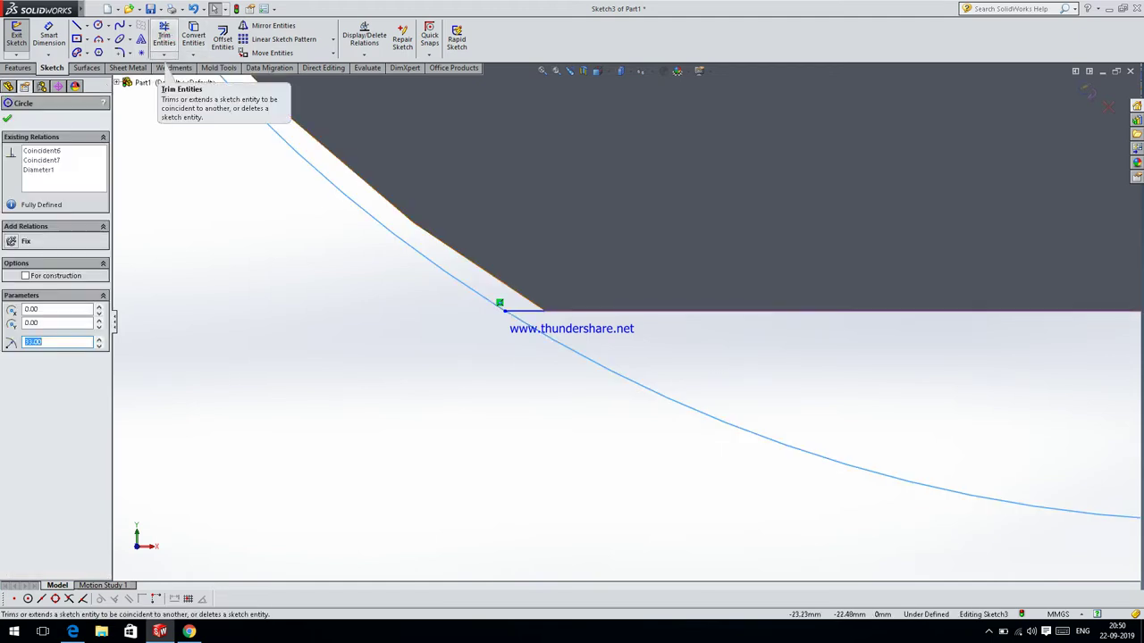
key("Escape")
- Run Trim Entities once more, then close the Trim PropertyManager
left_click(164, 40)
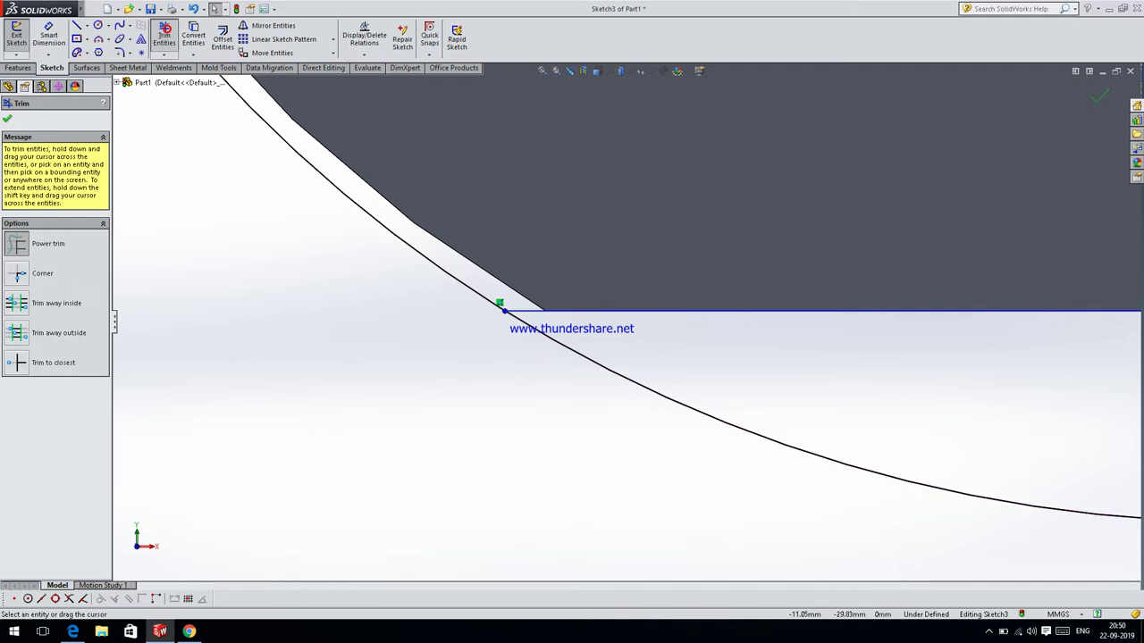
scroll(848, 385, "up", 2)
scroll(848, 385, "up", 1)
scroll(847, 385, "up", 2)
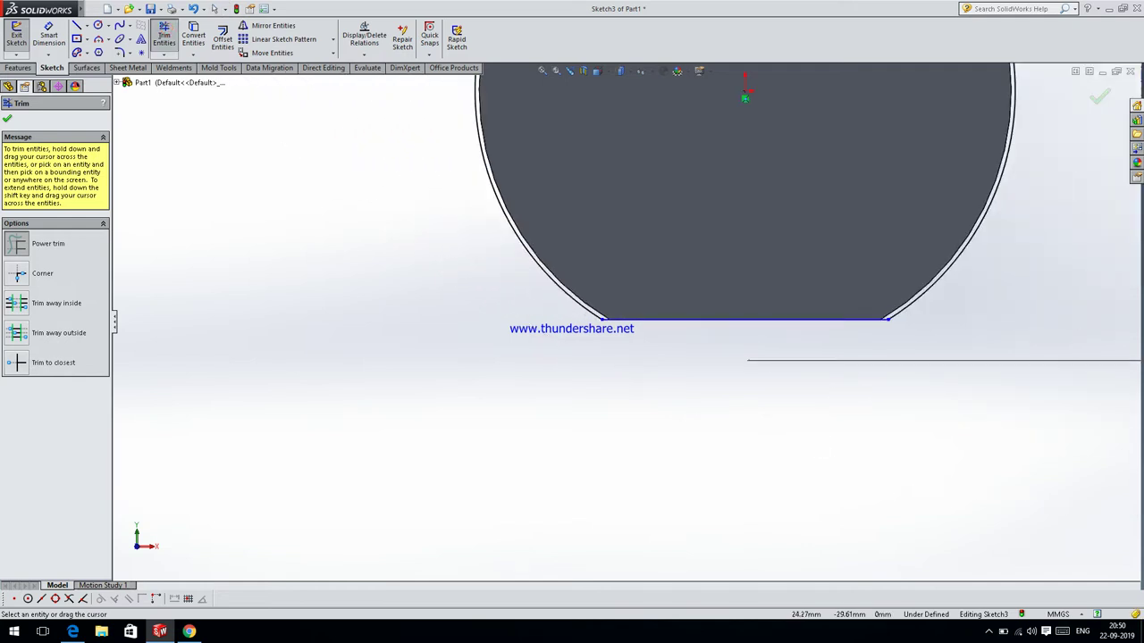
scroll(624, 327, "up", 2)
scroll(876, 308, "up", 2)
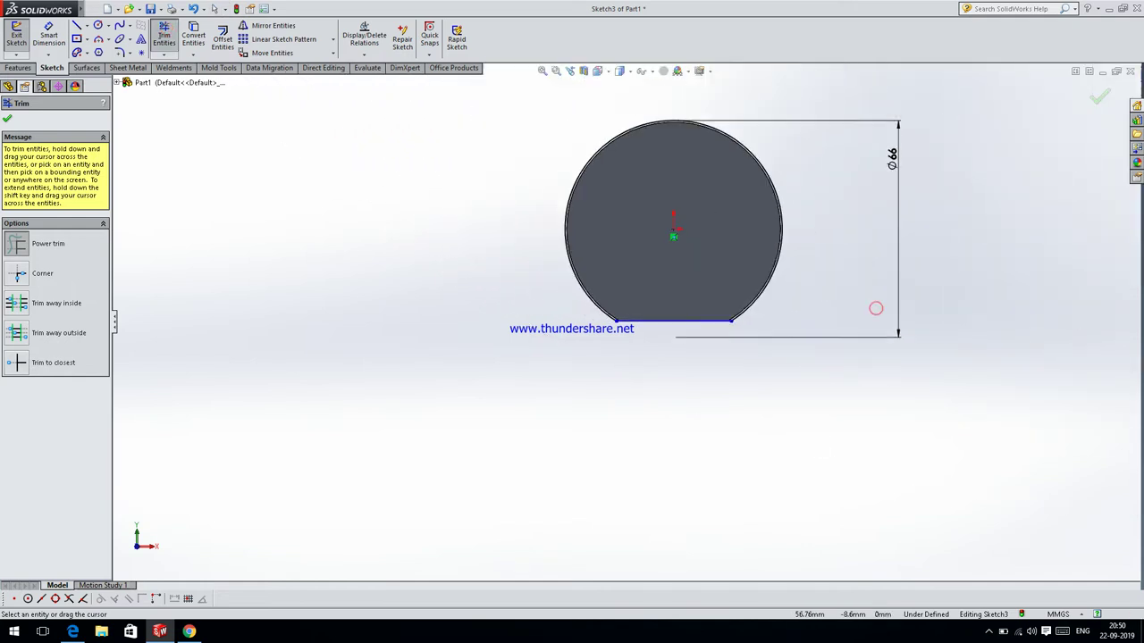
scroll(910, 257, "down", 3)
left_click(7, 118)
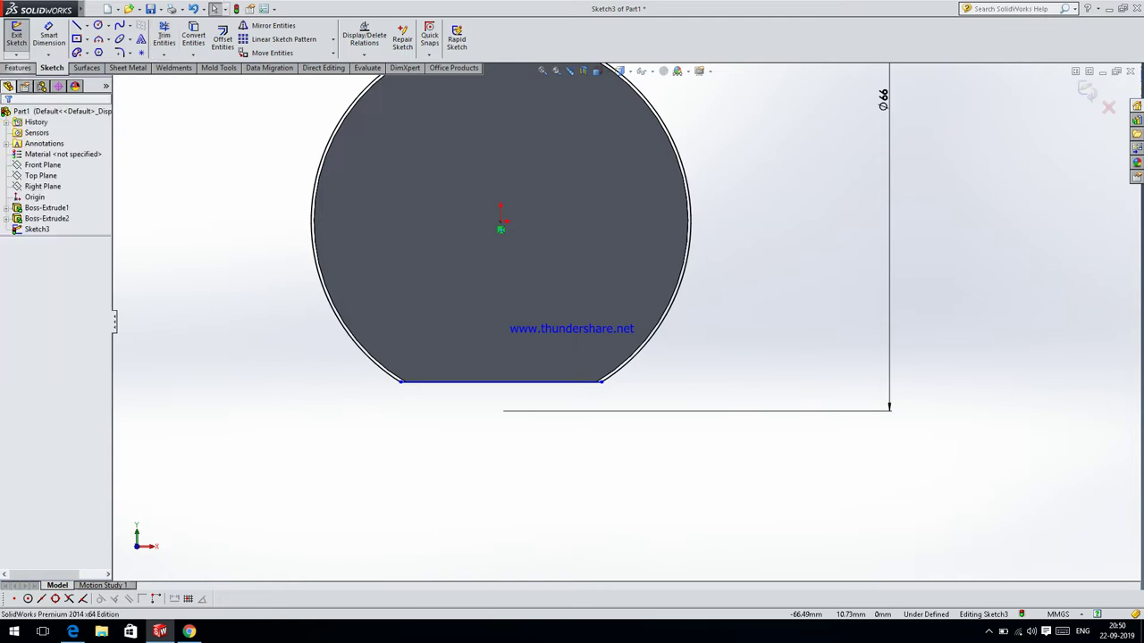
left_click(18, 68)
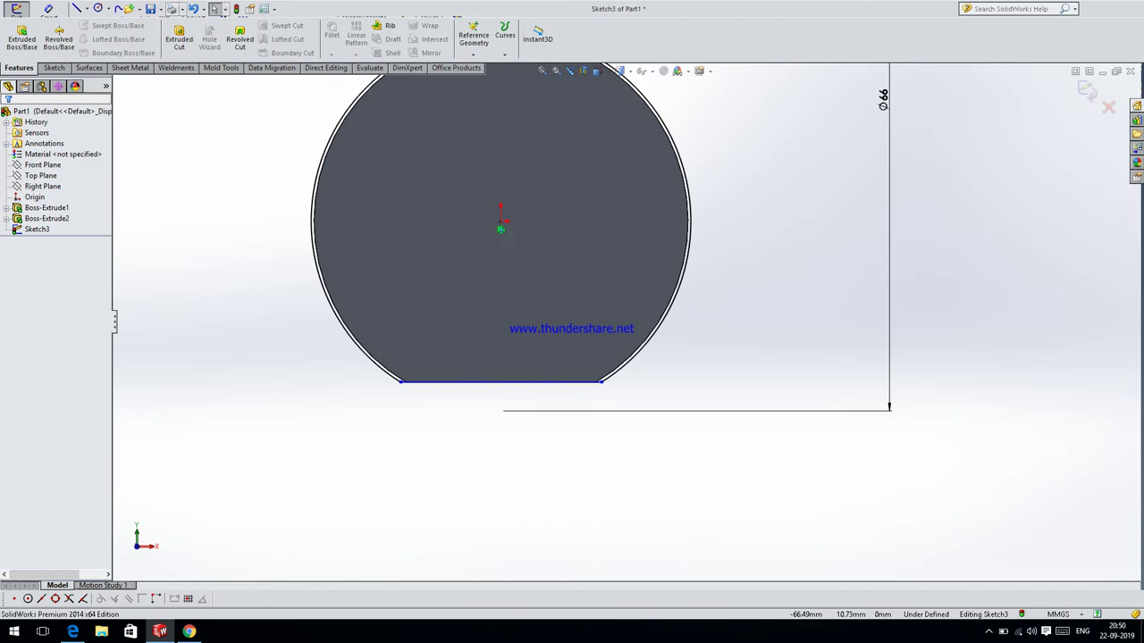
- Extrude the flat-bottomed sketch 3 mm as a new boss and view it from the front
left_click(24, 36)
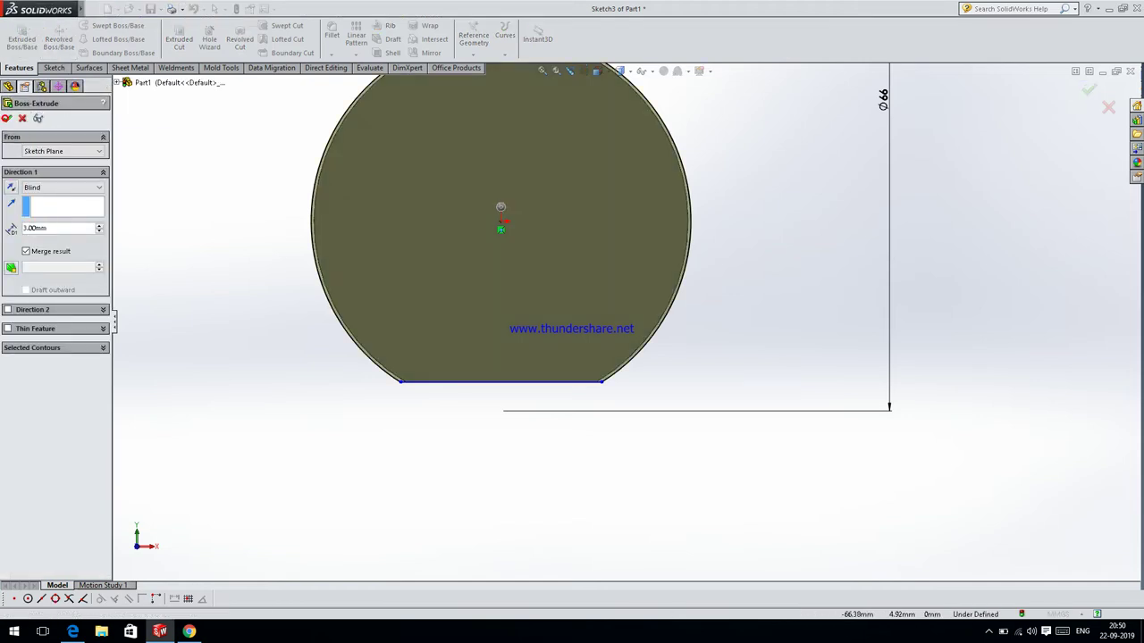
key("Return")
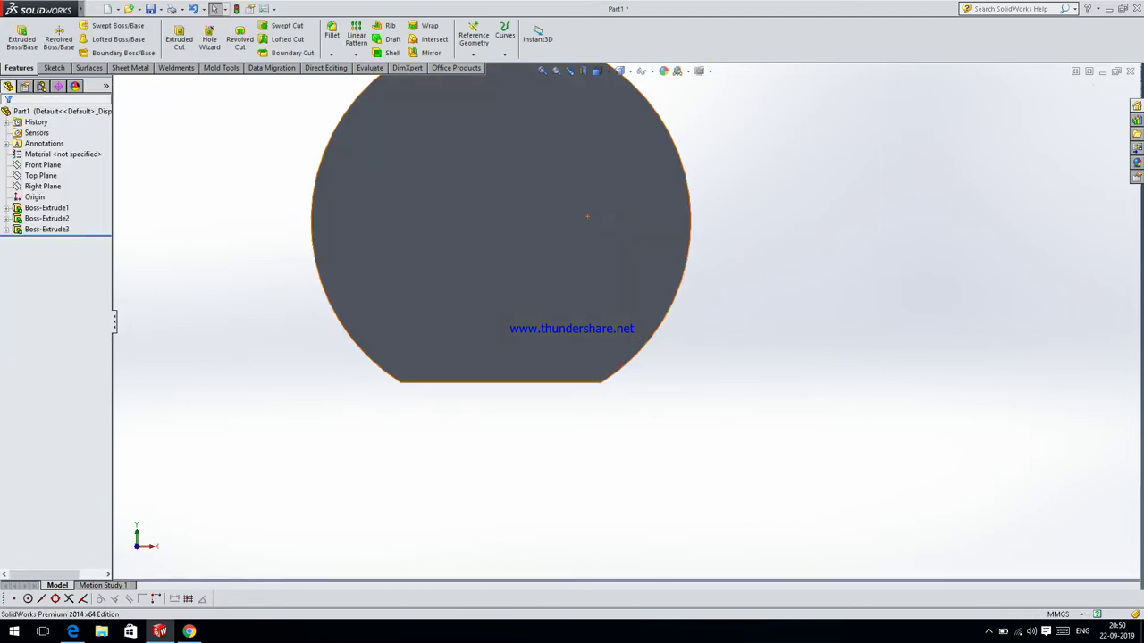
middle_click_drag(652, 309, 465, 309)
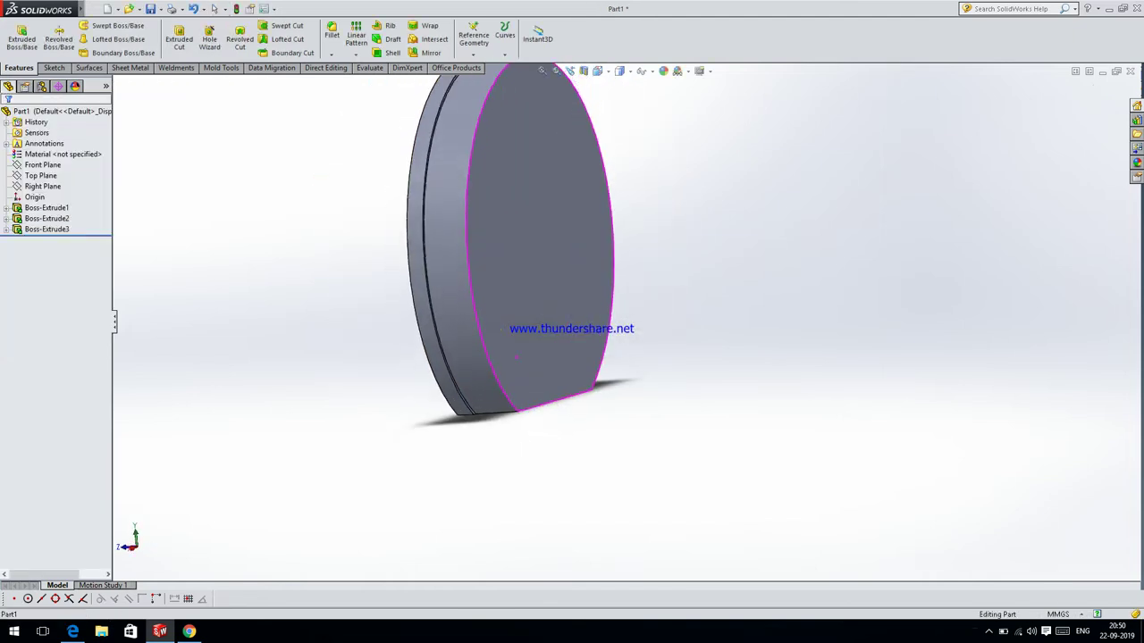
key("ctrl+1")
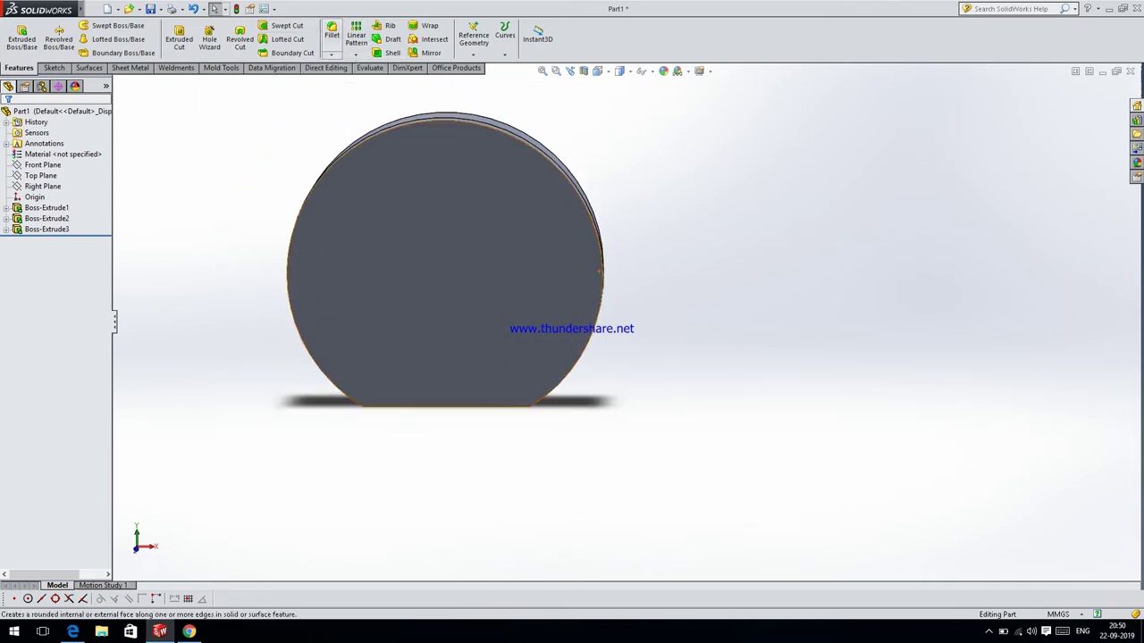
- Choose Chamfer from the Fillet drop-down list
left_click(332, 54)
left_click(357, 78)
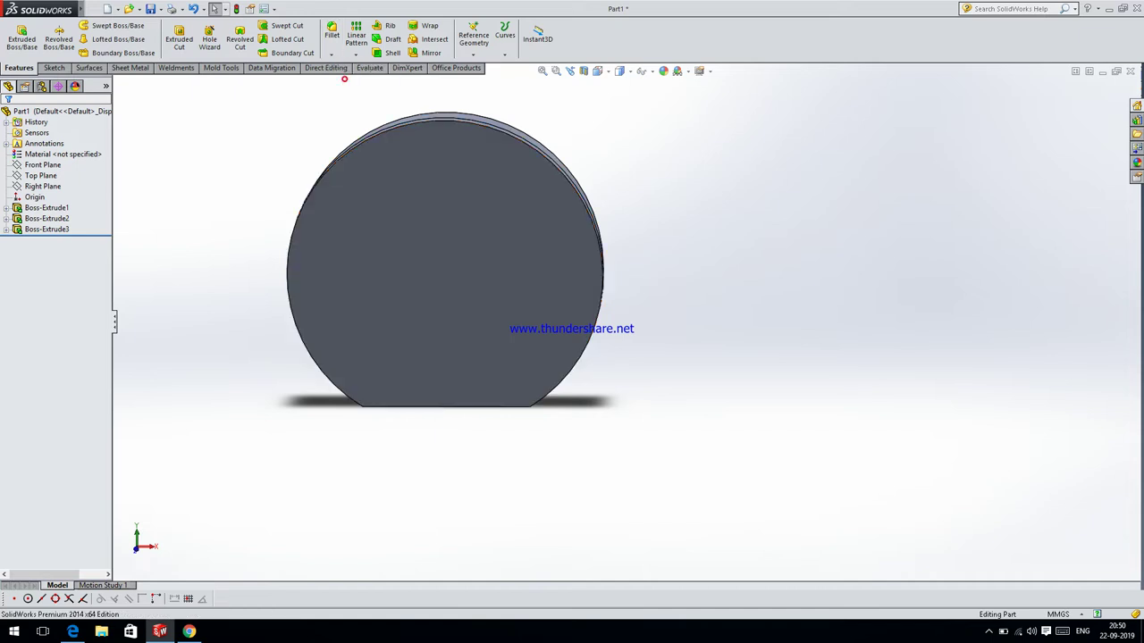
scroll(295, 116, "down", 5)
scroll(625, 357, "up", 5)
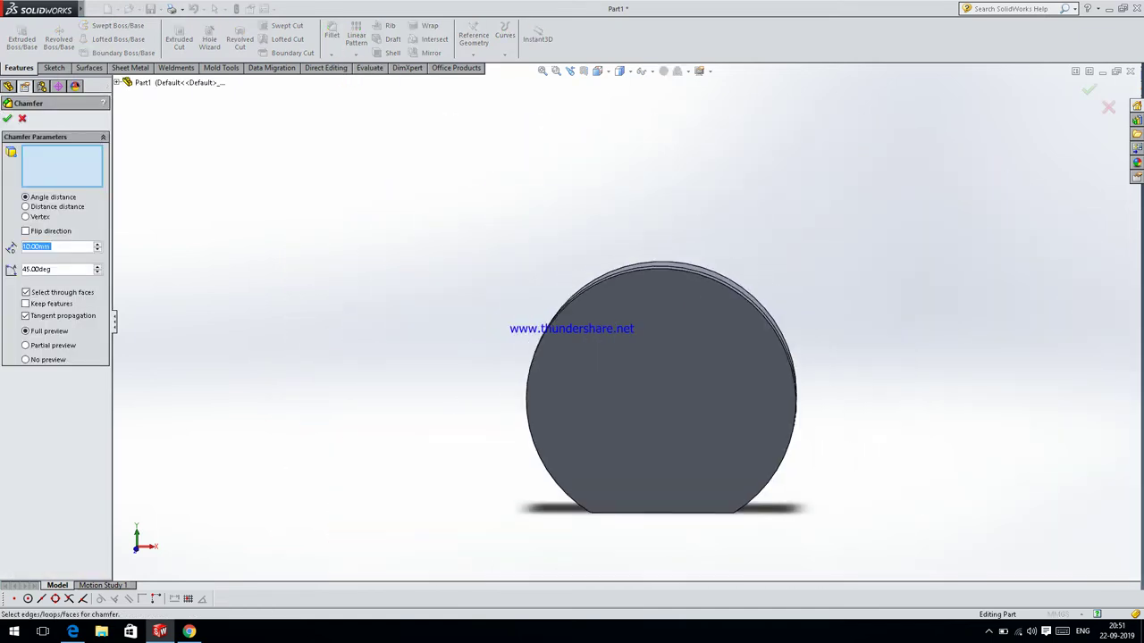
- Chamfer the disc's front circular edge by 1 mm at 45°
middle_click_drag(572, 358, 679, 321)
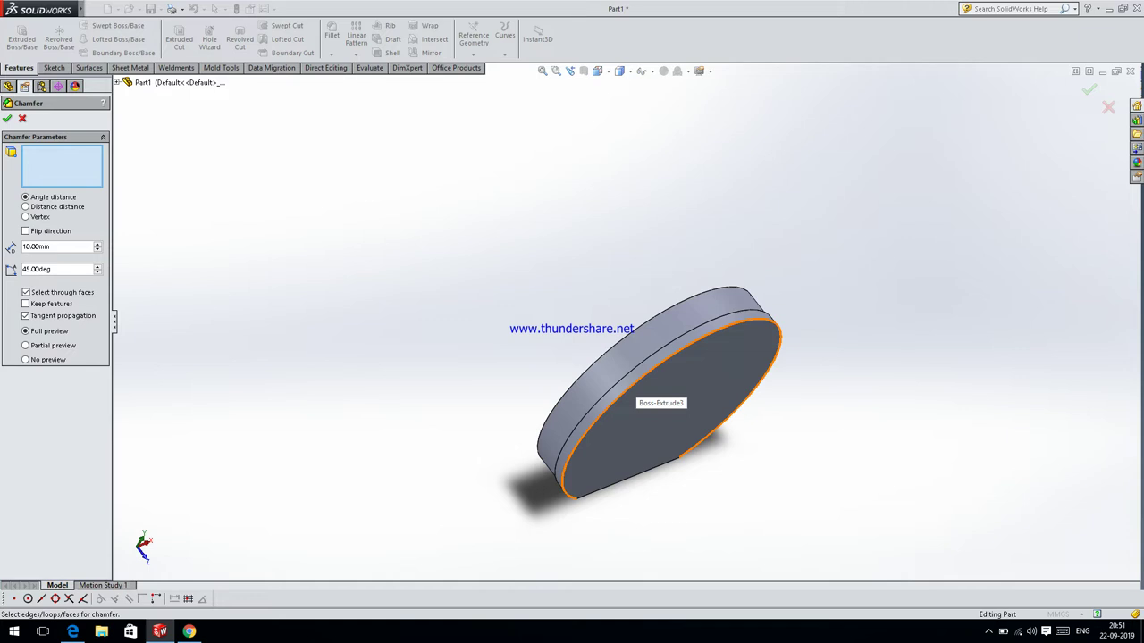
left_click(679, 457)
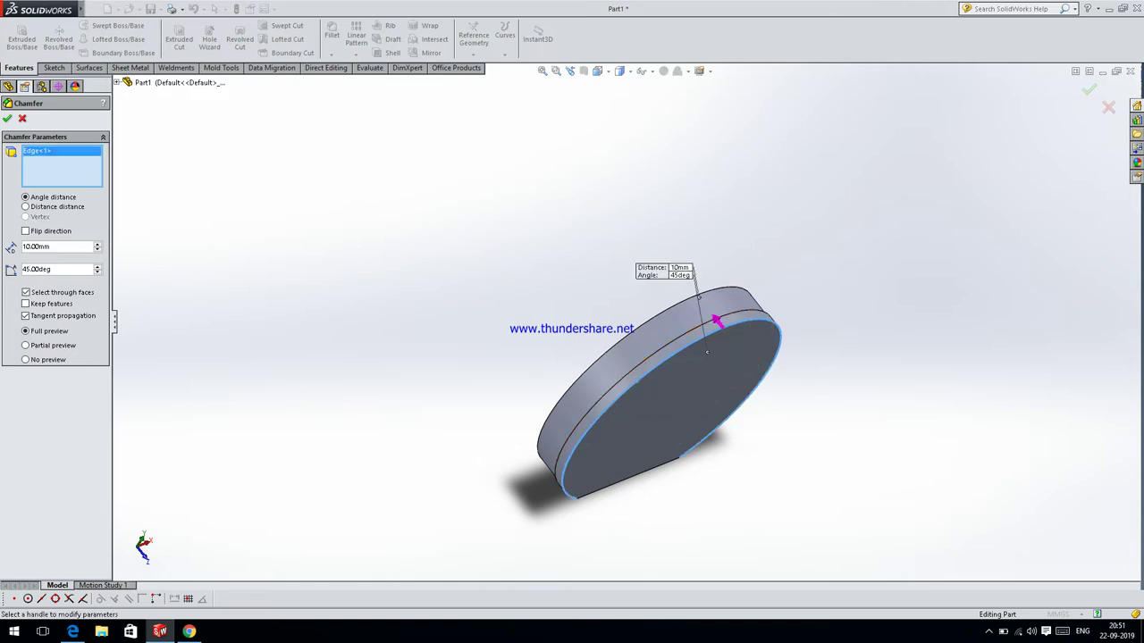
left_click(57, 246)
type("1")
key("Return")
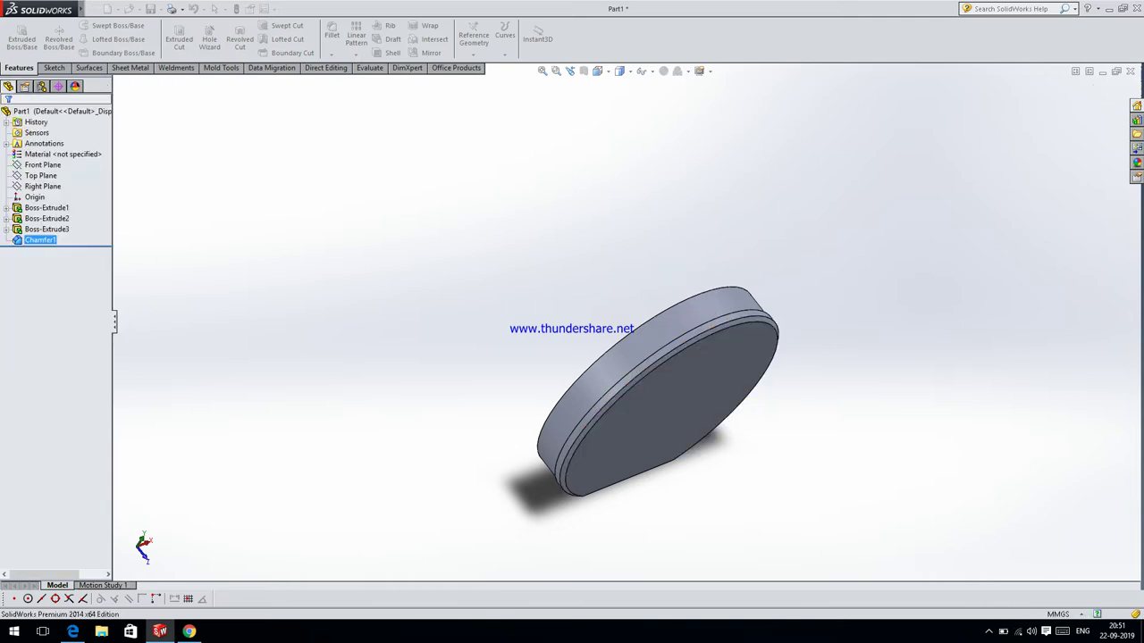
mouse_move(661, 393)
middle_mouse_down()
mouse_move(625, 393)
mouse_move(683, 441)
middle_mouse_up()
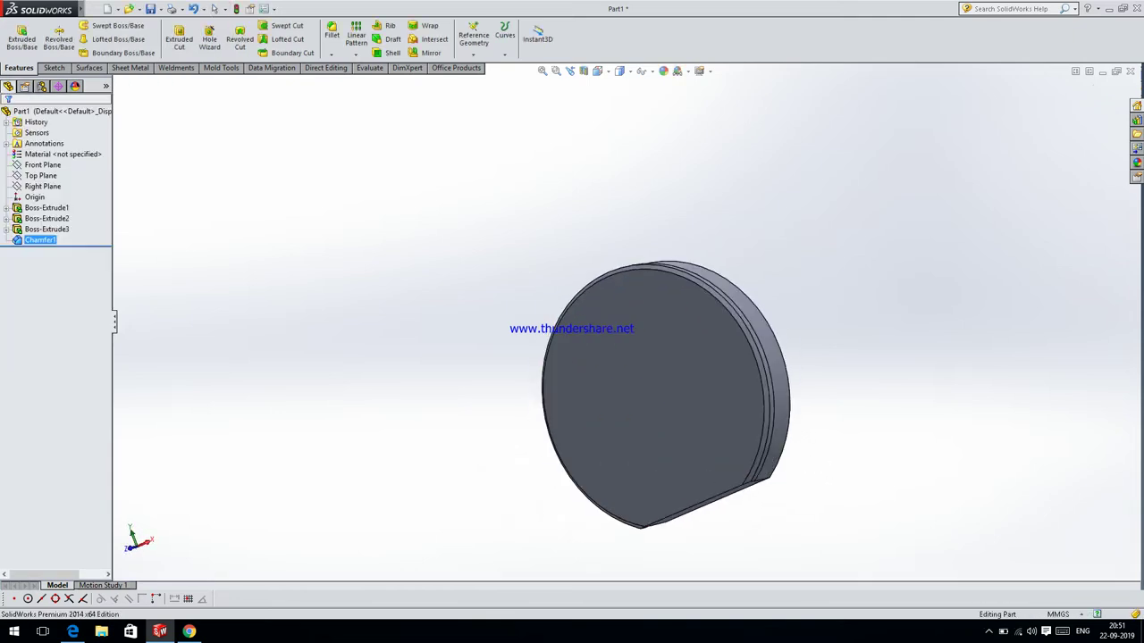
left_click(683, 441)
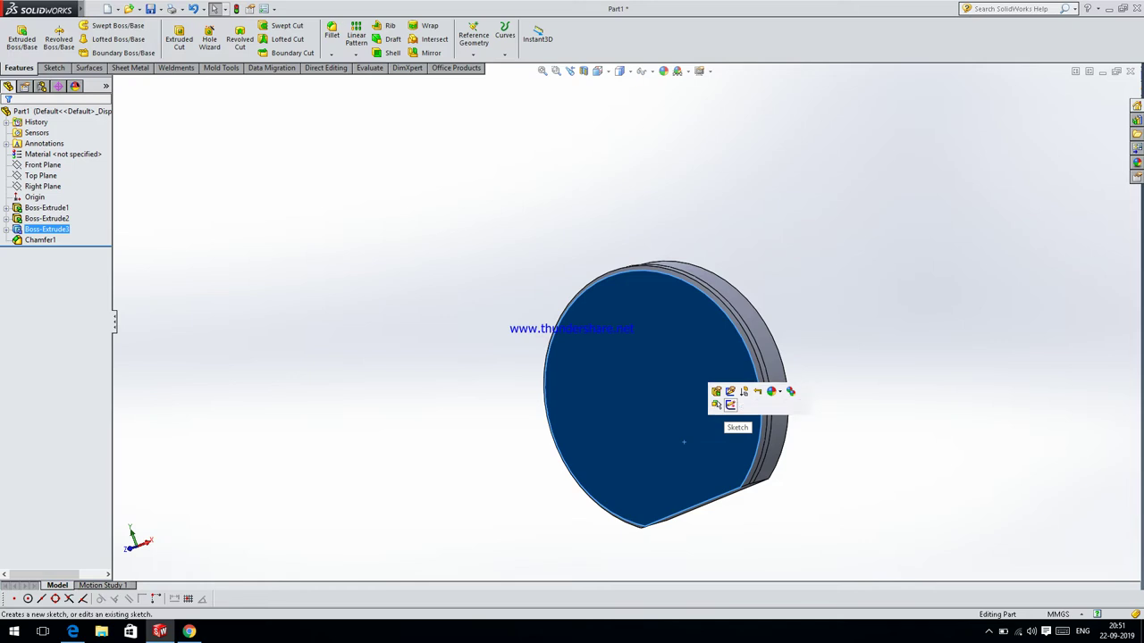
- Open Sketch4 on the disc's front face, view it Normal To, and consult the reference drawing
left_click(730, 405)
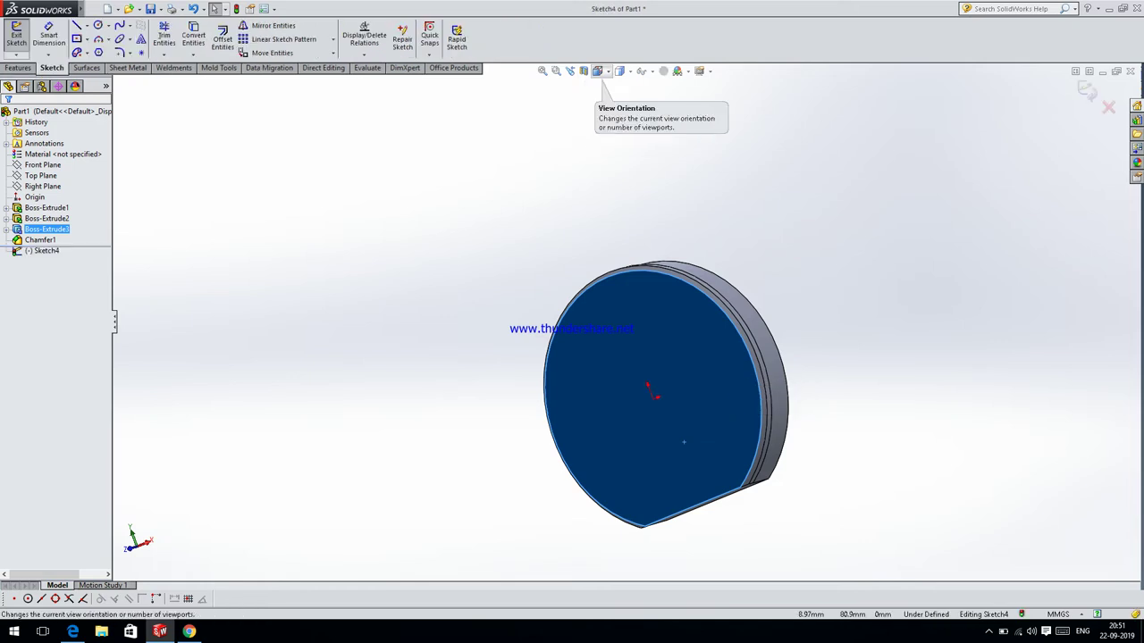
left_click(597, 71)
left_click(652, 143)
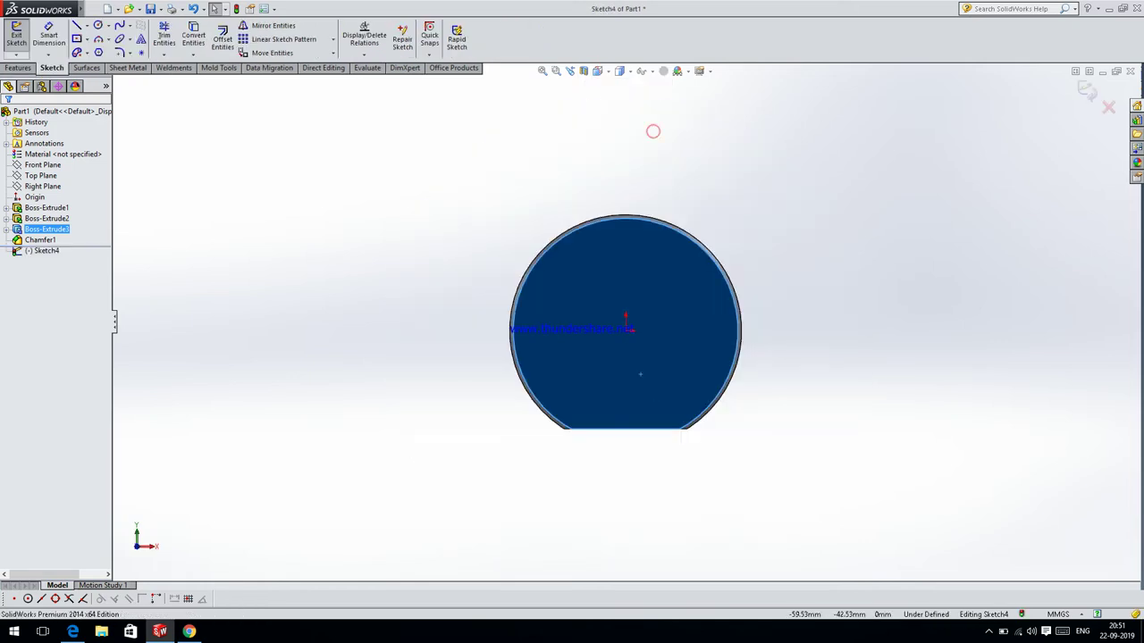
left_click(72, 631)
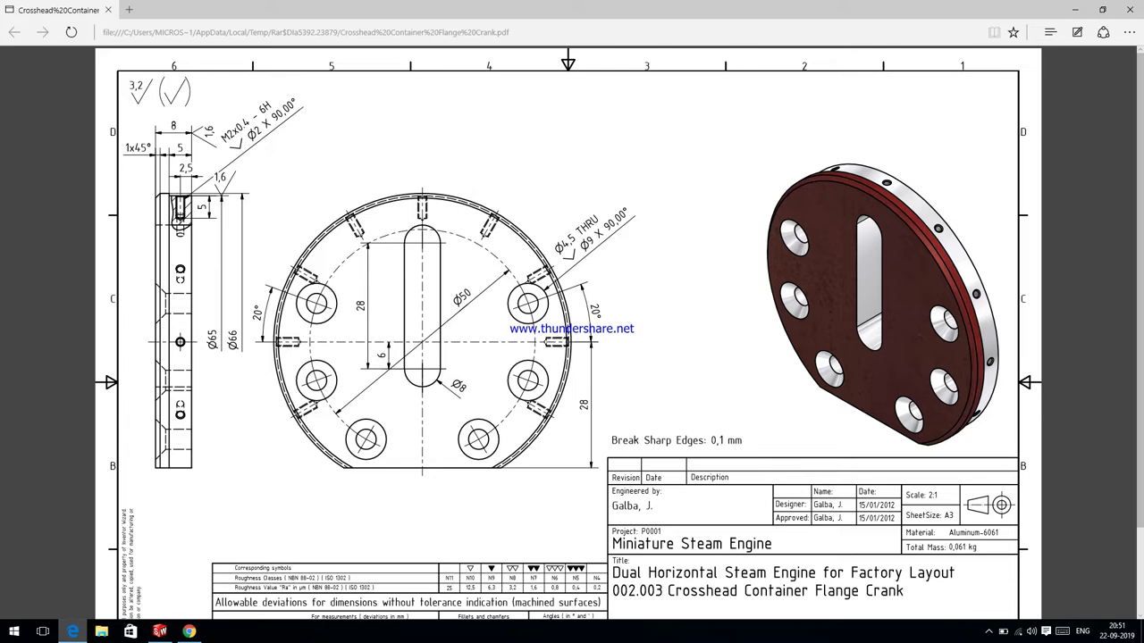
key("alt+Tab")
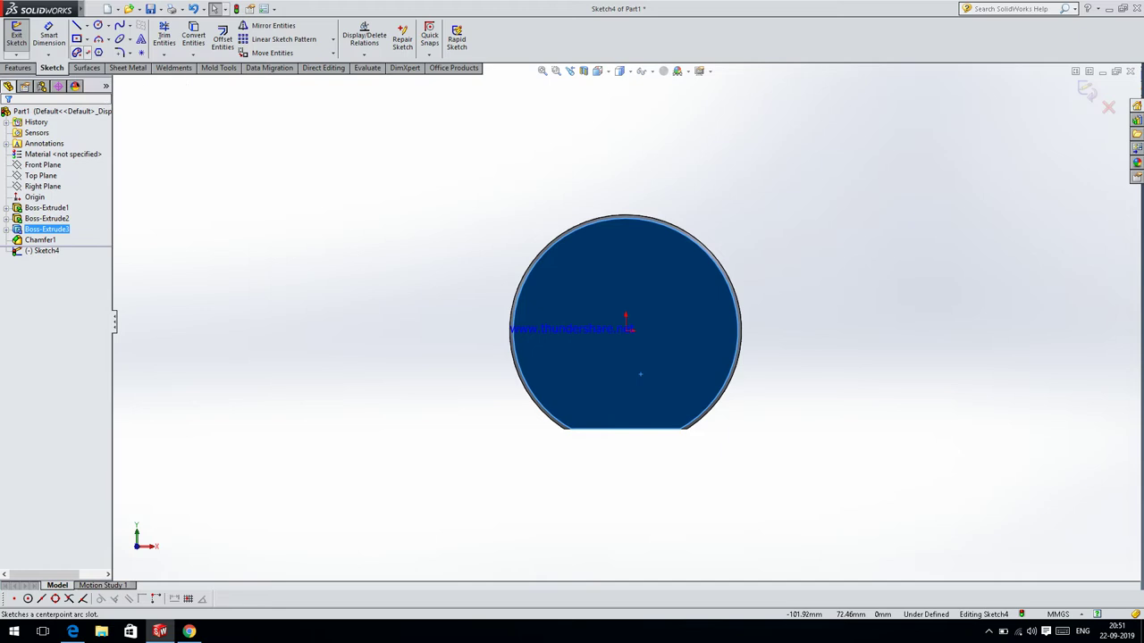
- Draw a vertical straight slot through the origin by its two endpoints, then compare it with the drawing
left_click(87, 51)
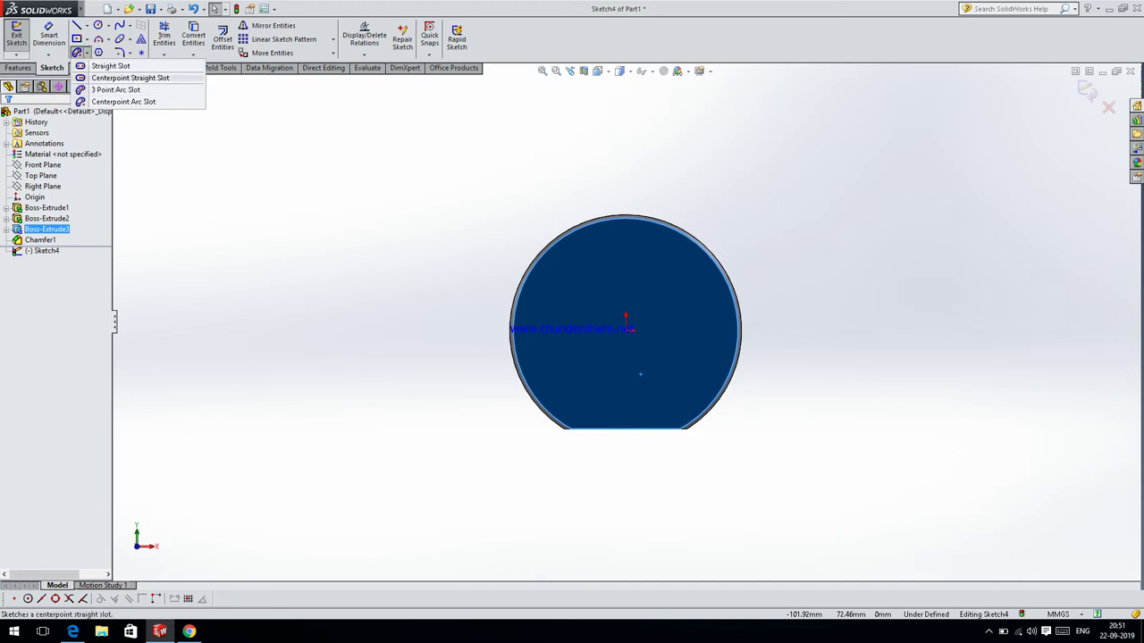
left_click(129, 78)
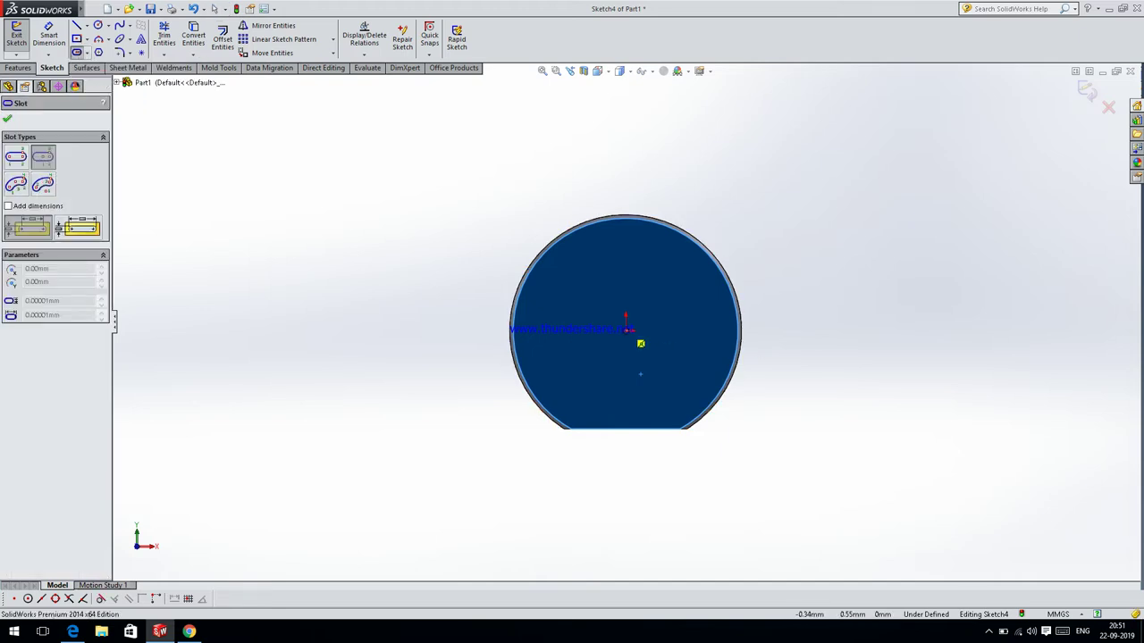
left_click(626, 329)
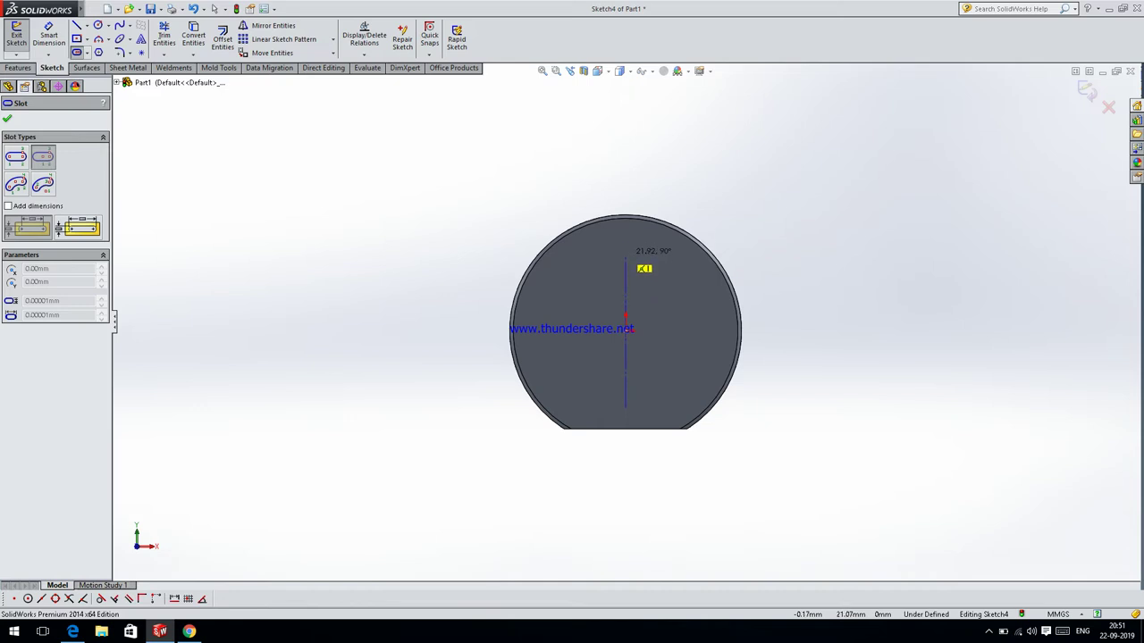
key("Escape")
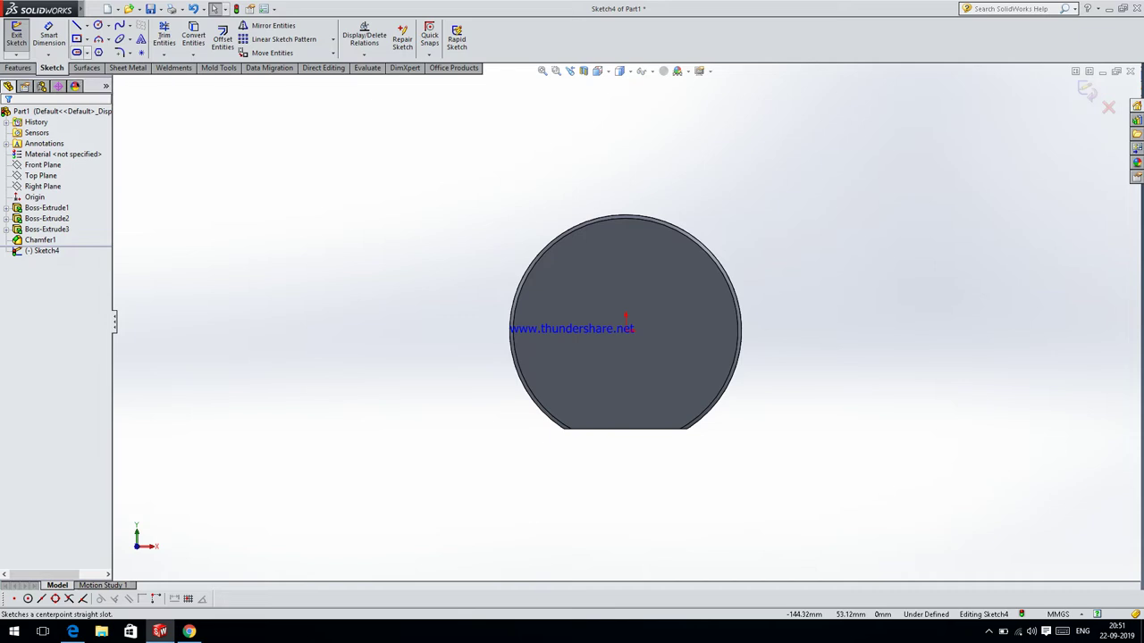
left_click(88, 52)
left_click(102, 66)
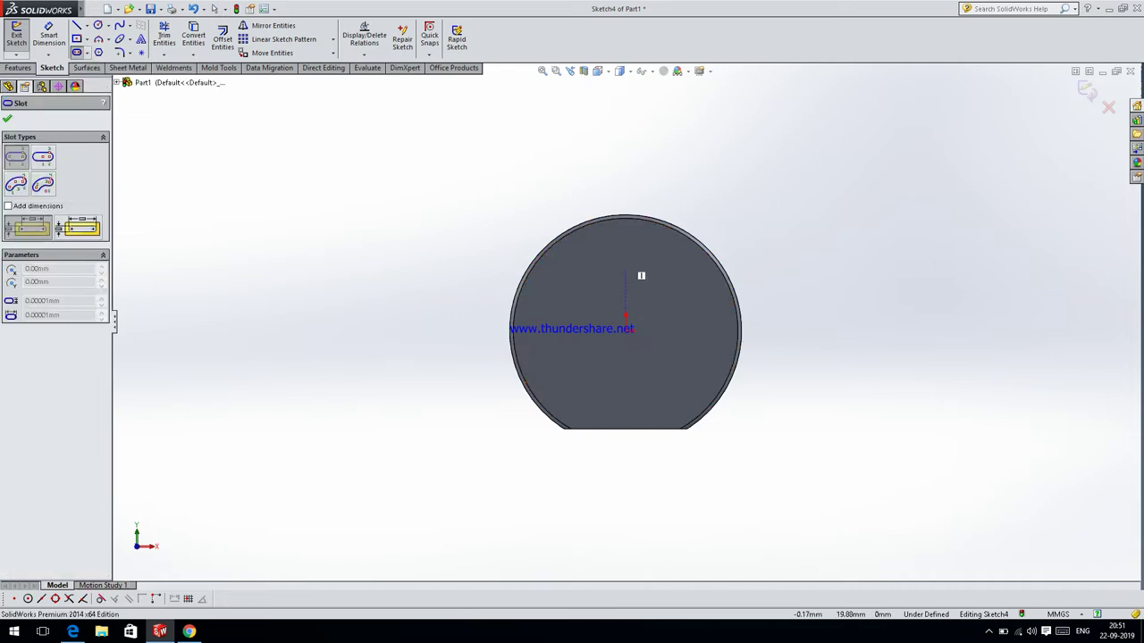
left_click(625, 262)
left_click(626, 371)
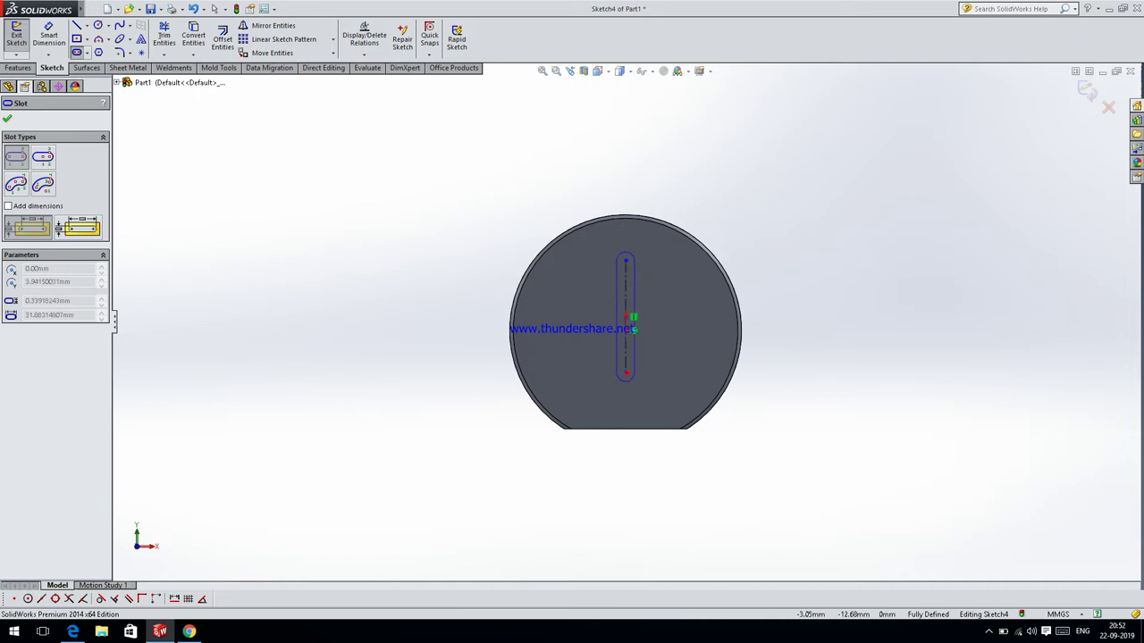
left_click(632, 318)
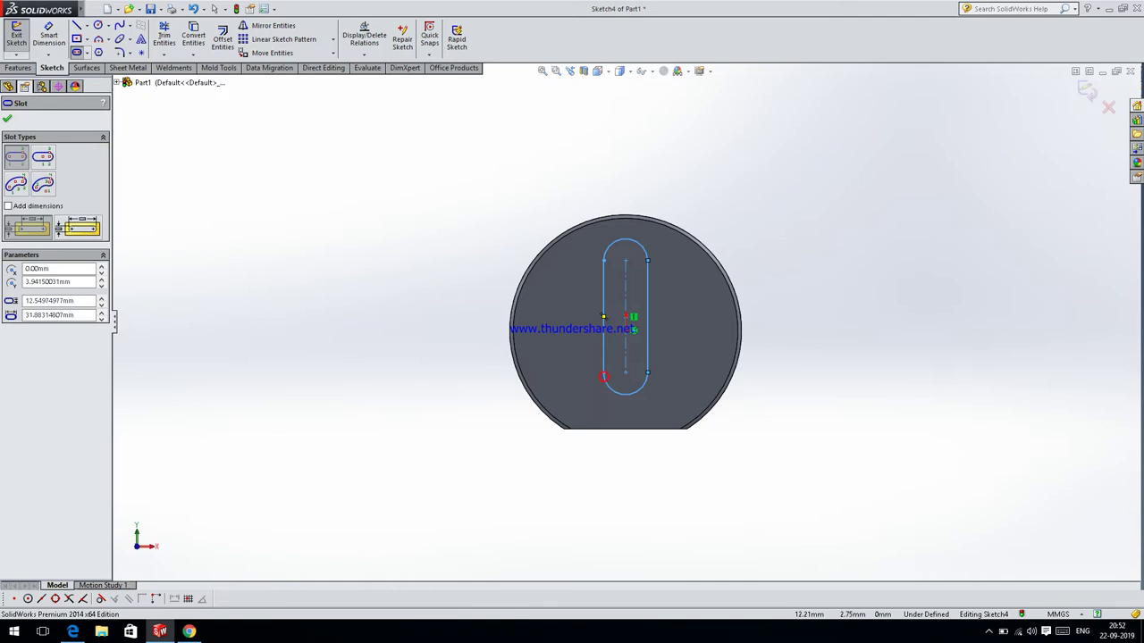
key("Escape")
scroll(645, 317, "down", 3)
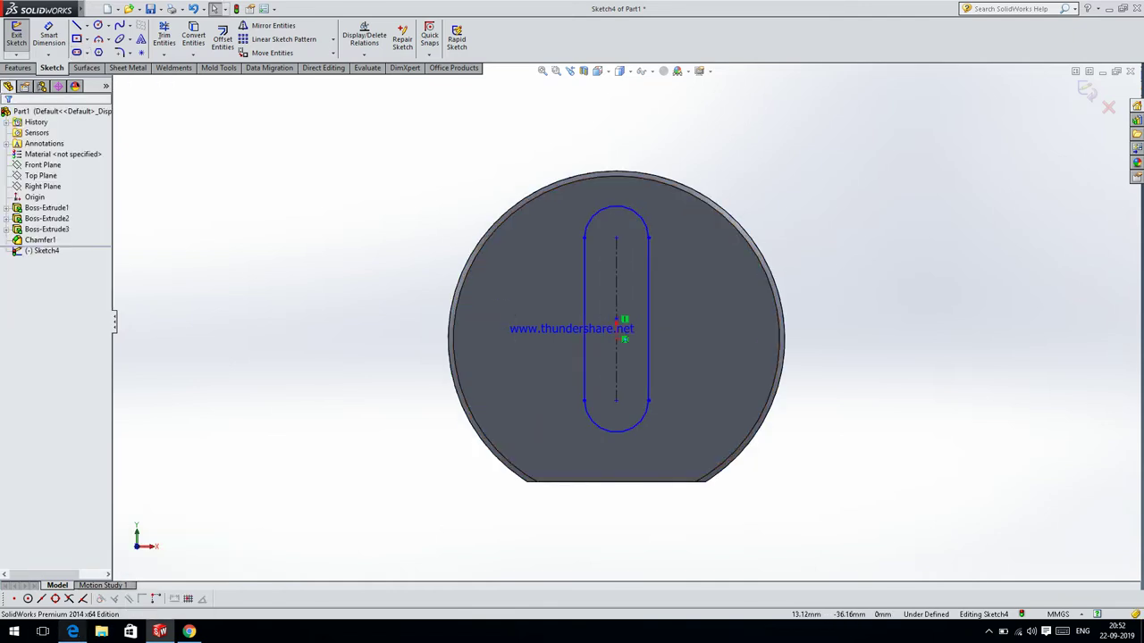
left_click(72, 632)
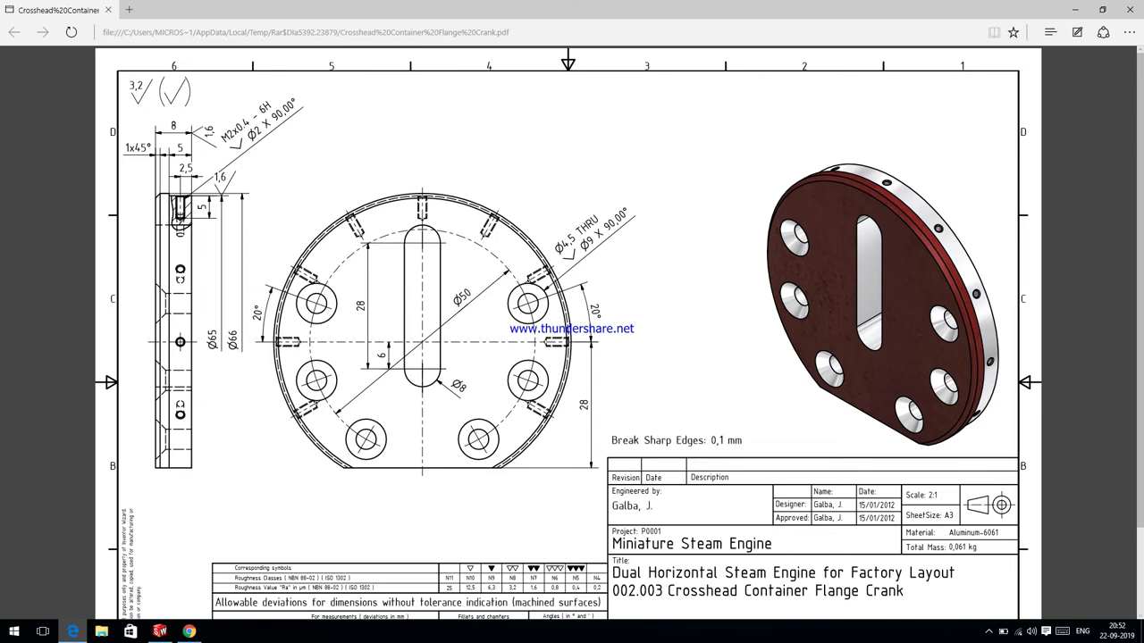
key("alt+Tab")
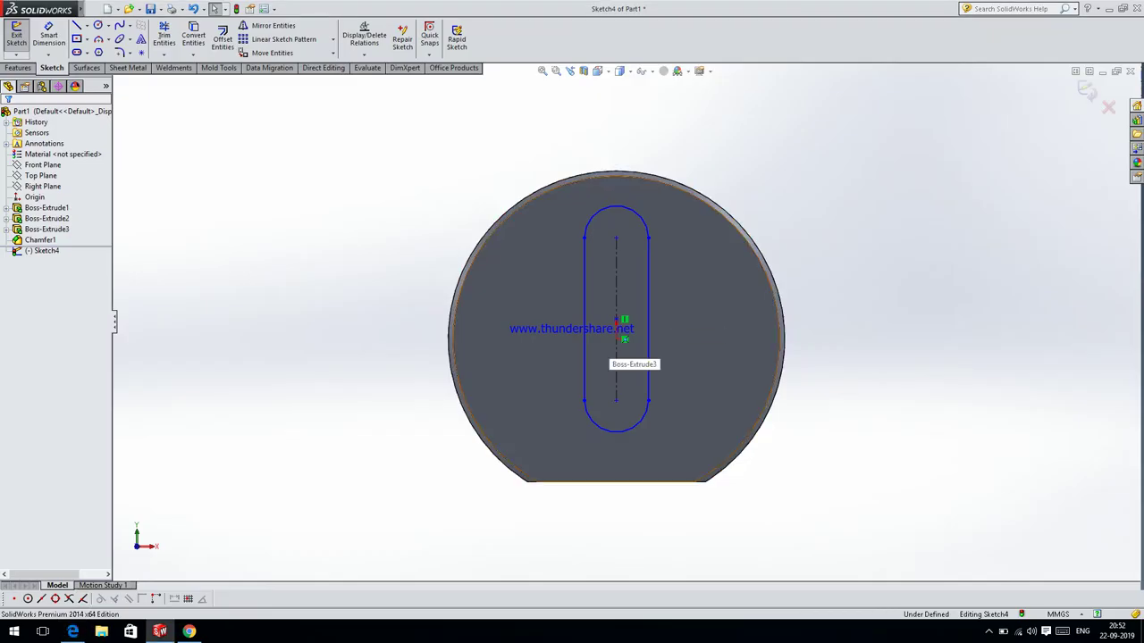
- Check the flange drawing and clear the selections in the slot sketch
left_click(617, 338)
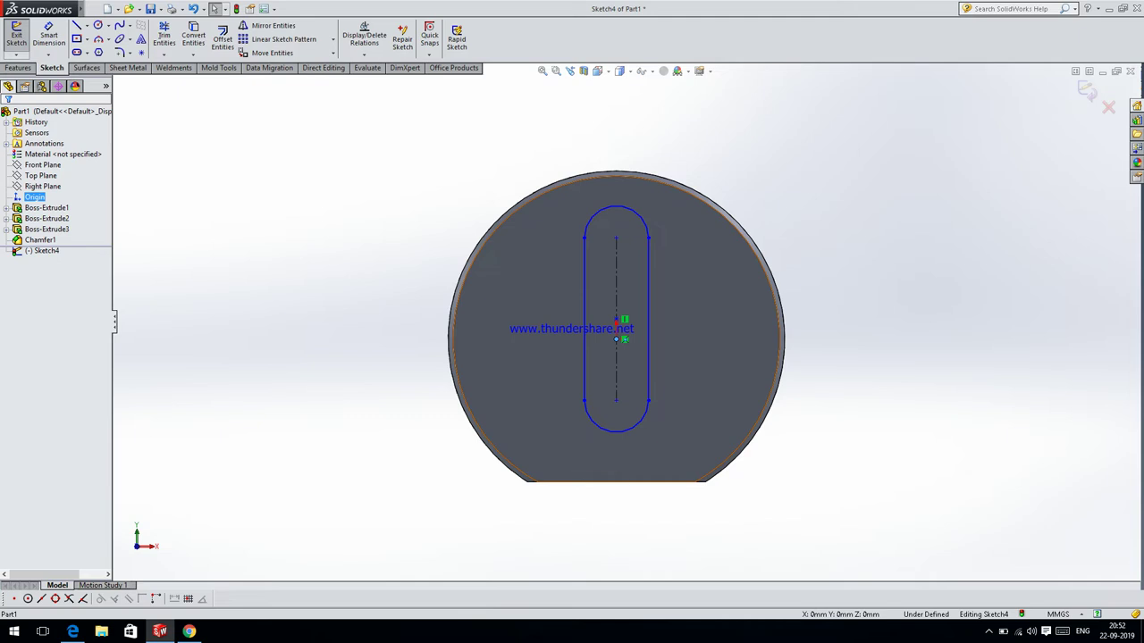
mouse_move(73, 631)
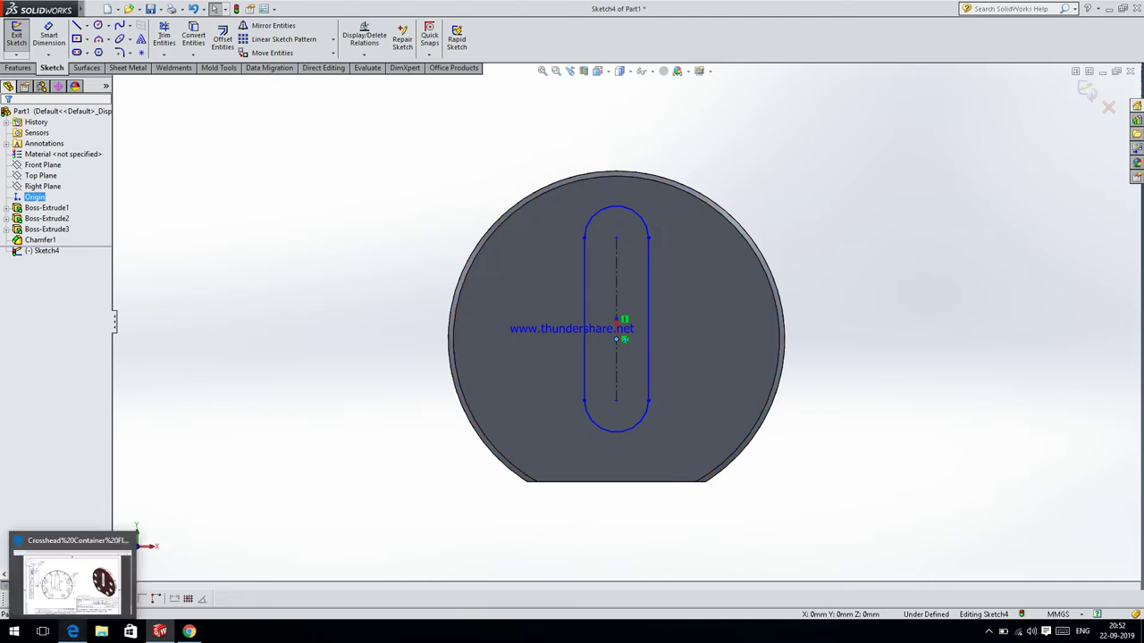
left_click(73, 632)
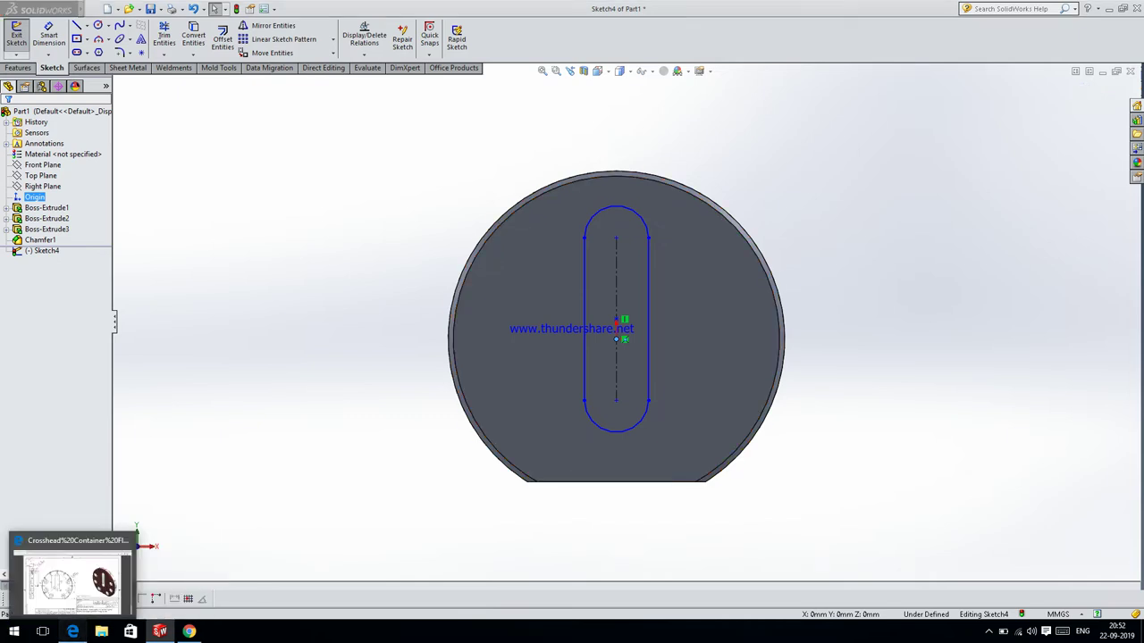
left_click(72, 632)
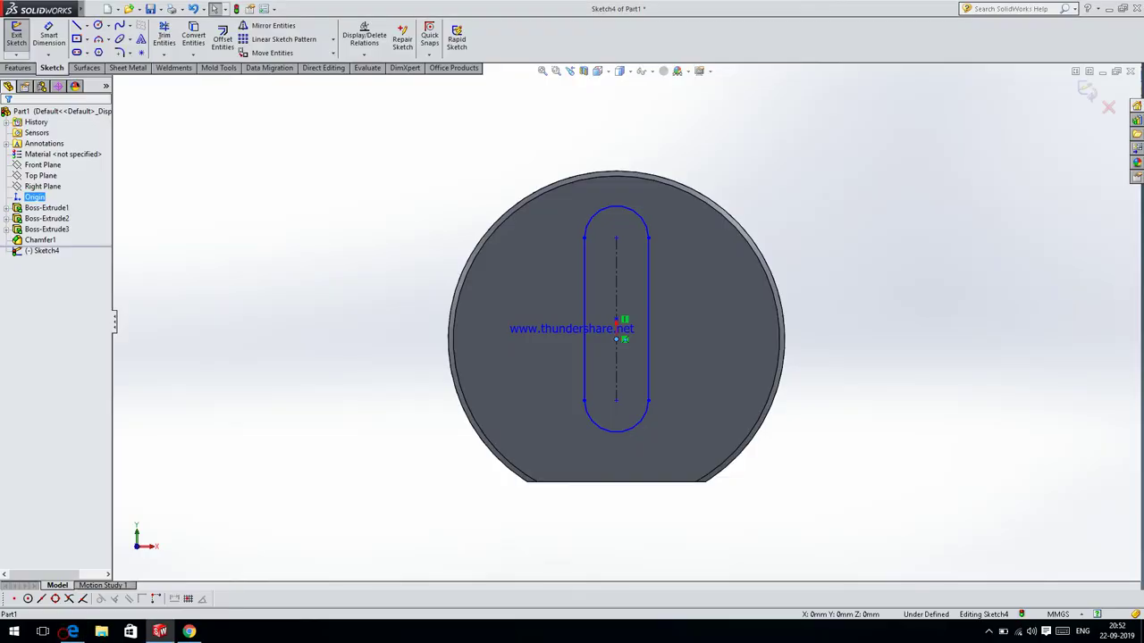
left_click(581, 402)
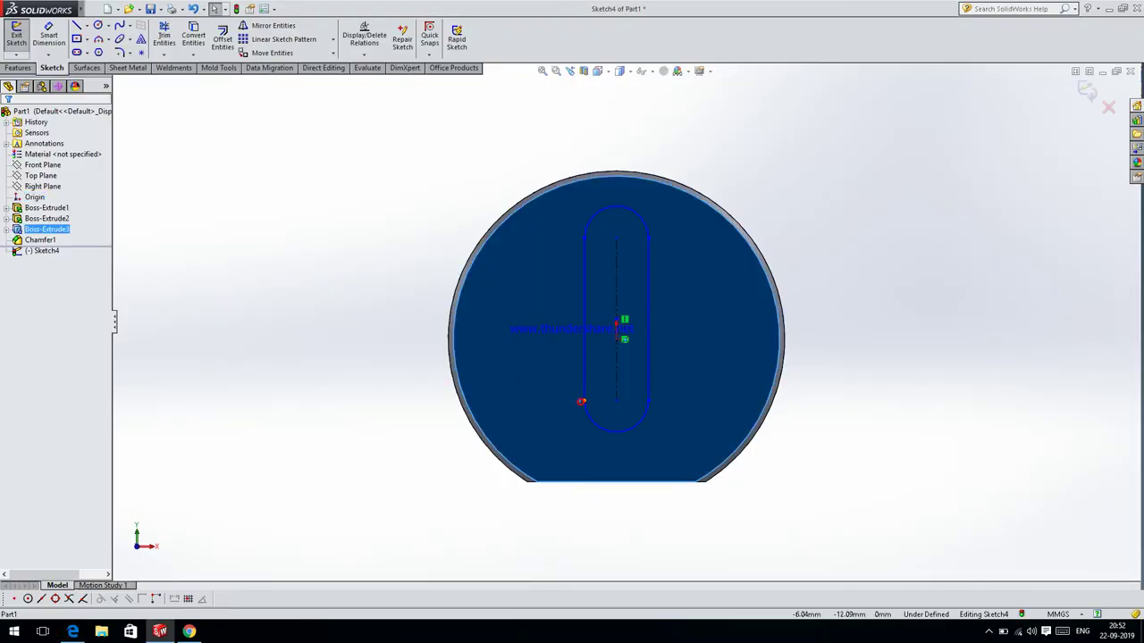
left_click(584, 402)
key("Escape")
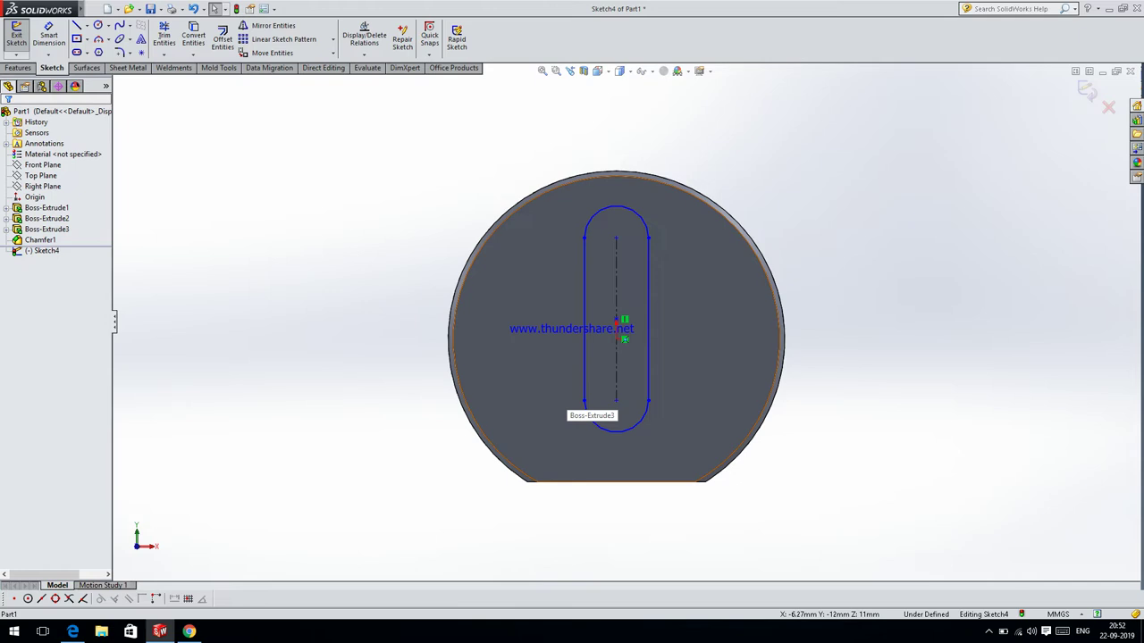
- Dimension the slot's lower end 6 mm below the origin and verify it against the drawing
left_click(56, 39)
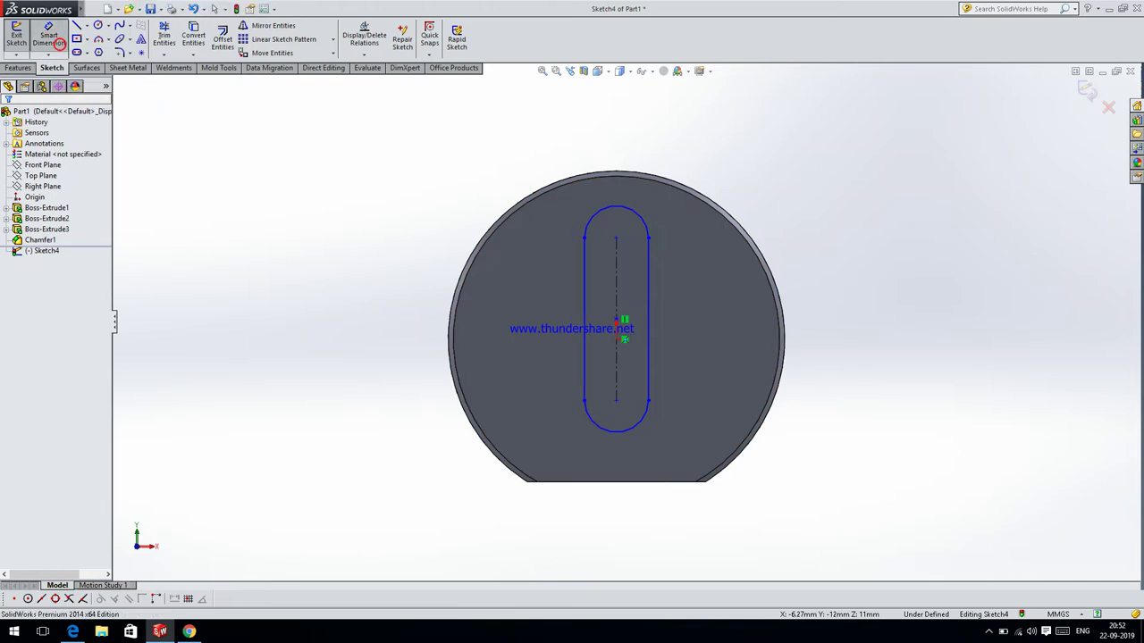
left_click(616, 339)
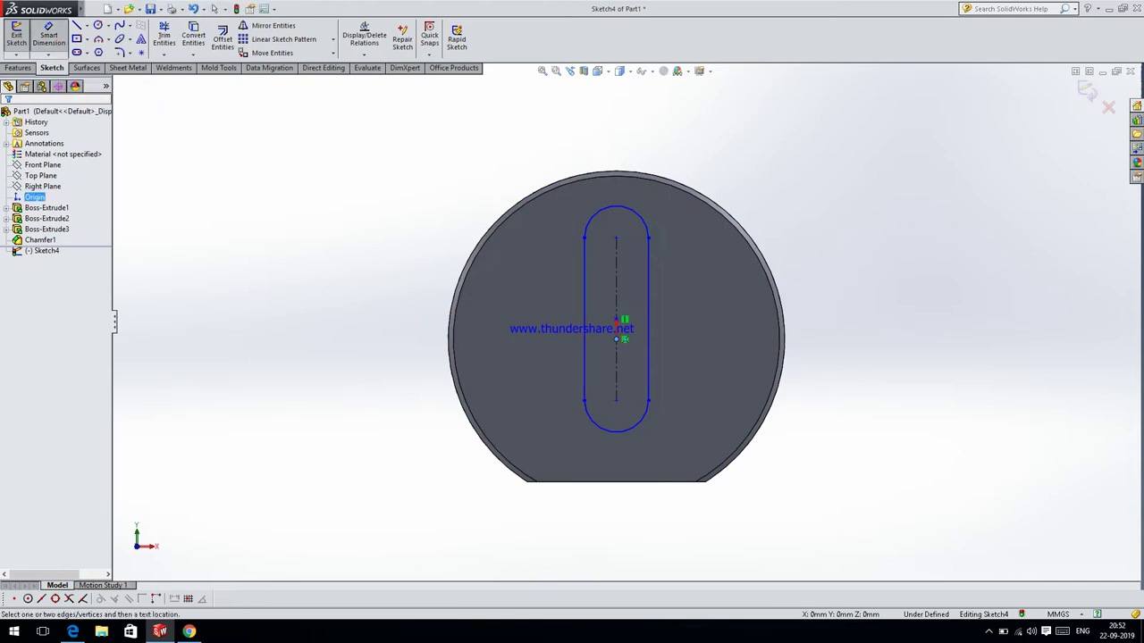
left_click(584, 401)
left_click(370, 361)
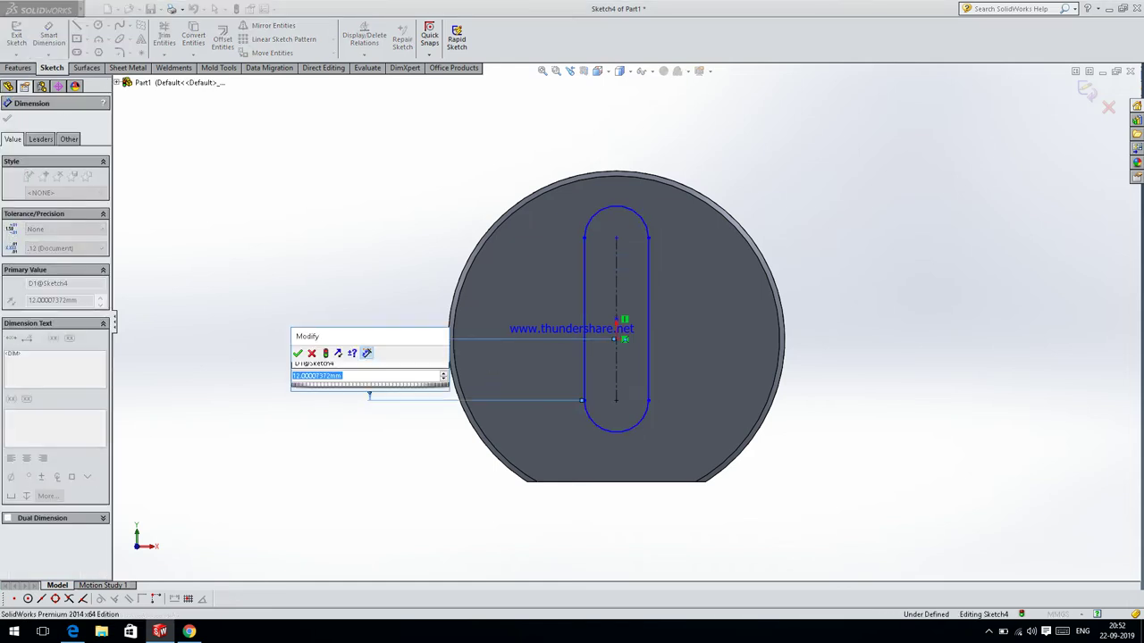
type("6")
key("Return")
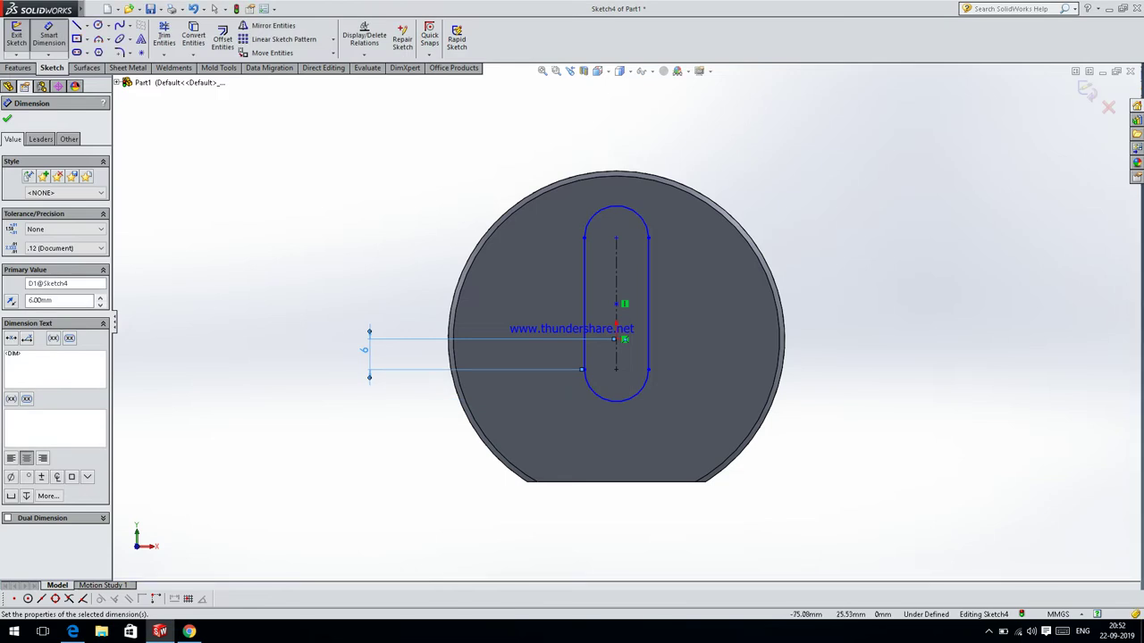
left_click(72, 632)
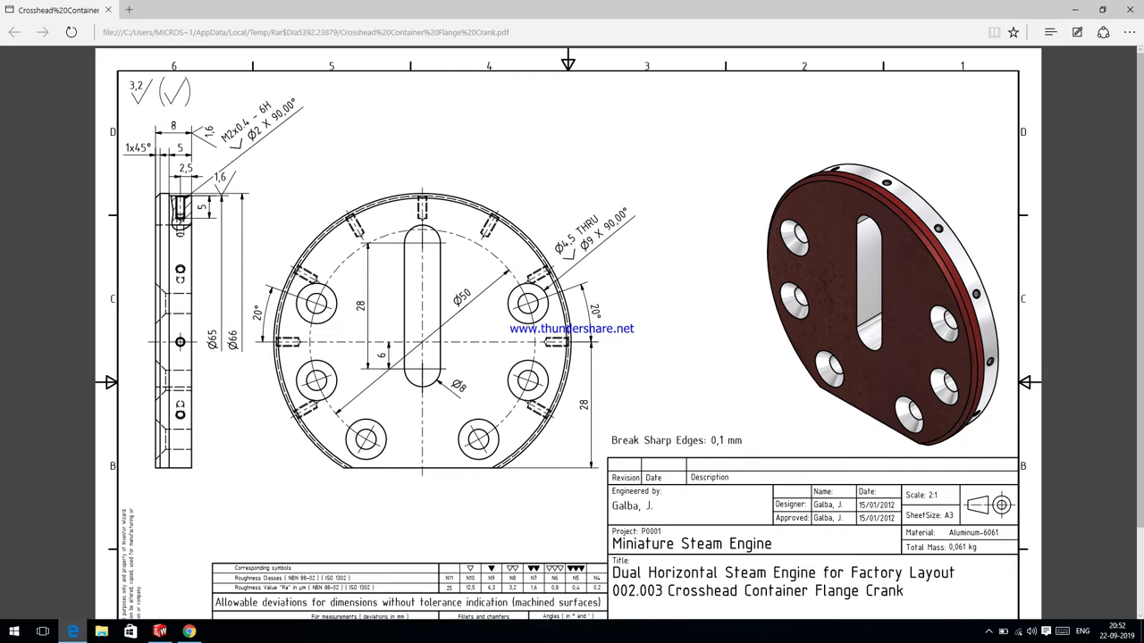
left_click(159, 632)
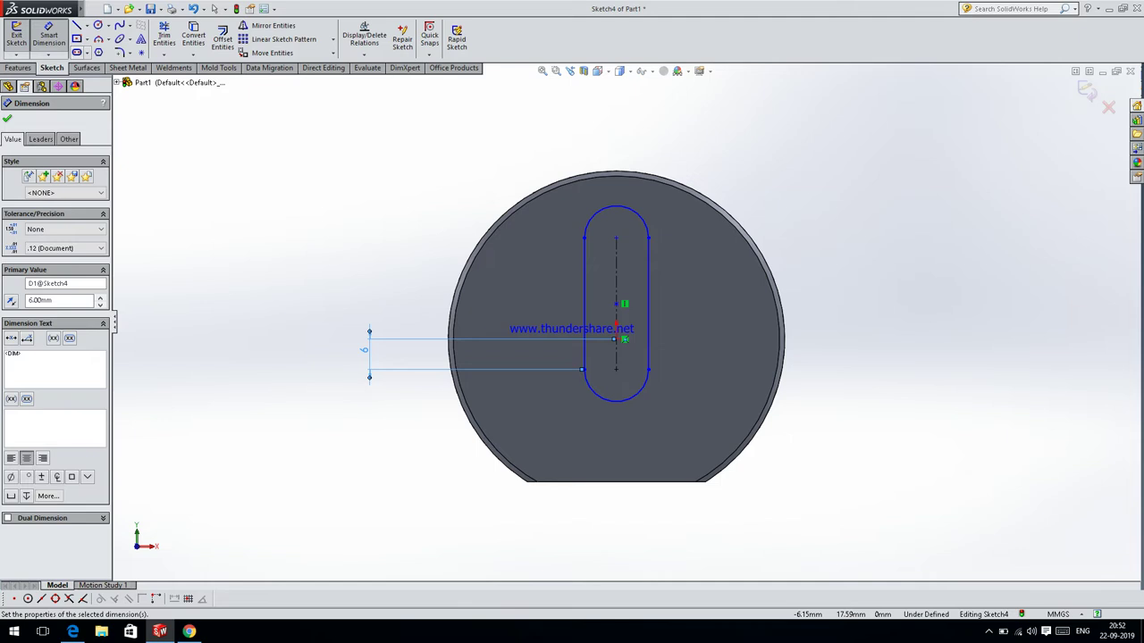
- Dimension the slot length between its end centres as 28 mm
left_click(584, 294)
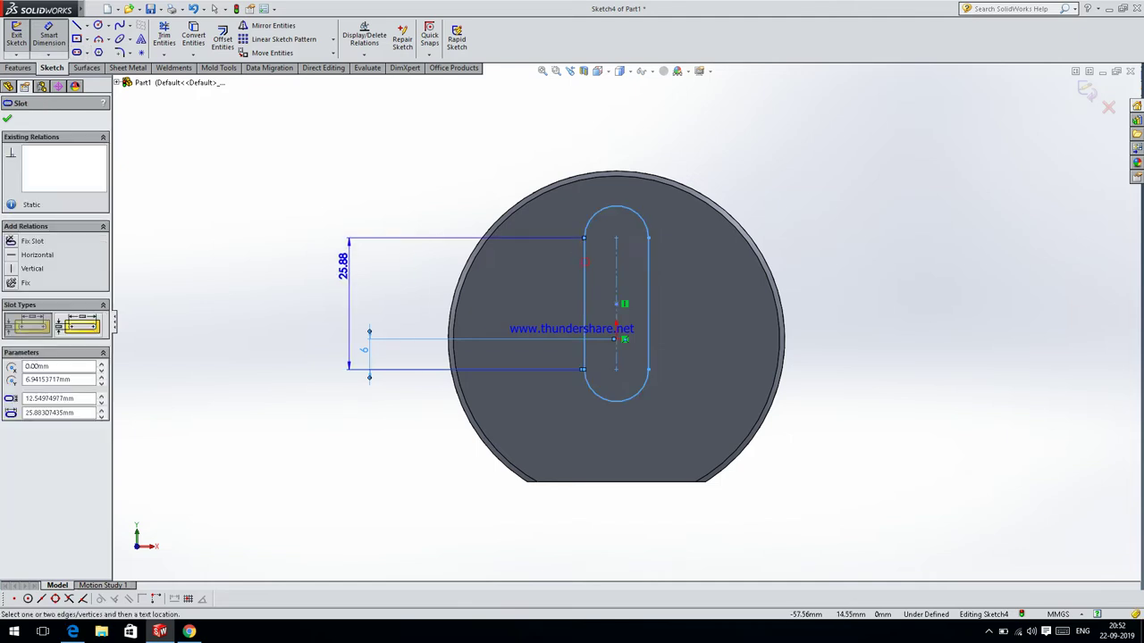
left_click(301, 260)
type("2")
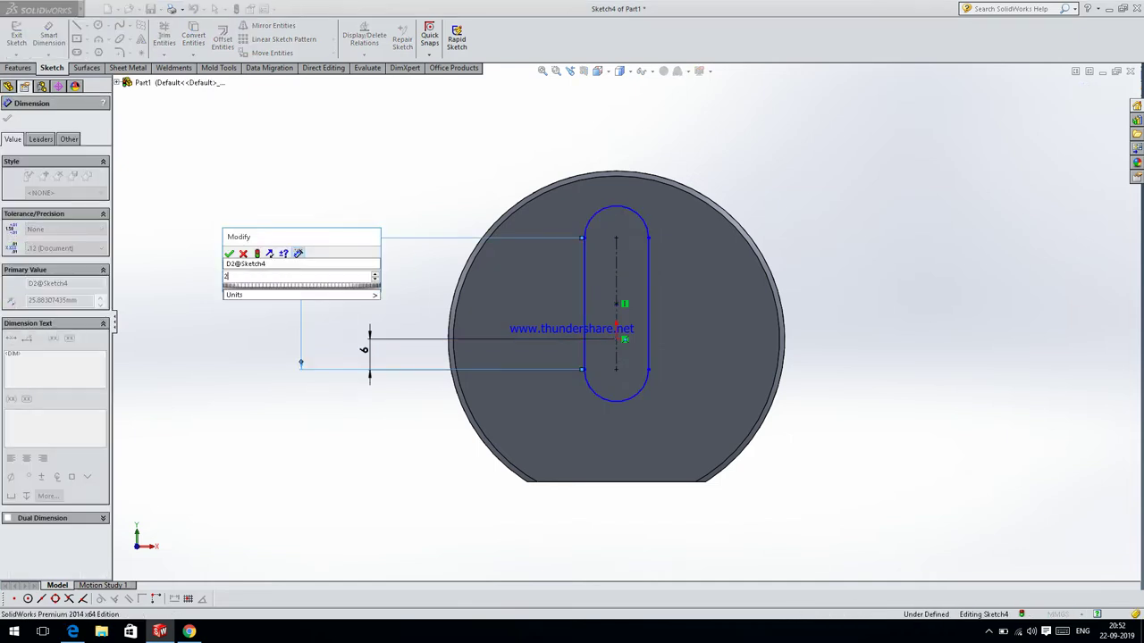
key("Return")
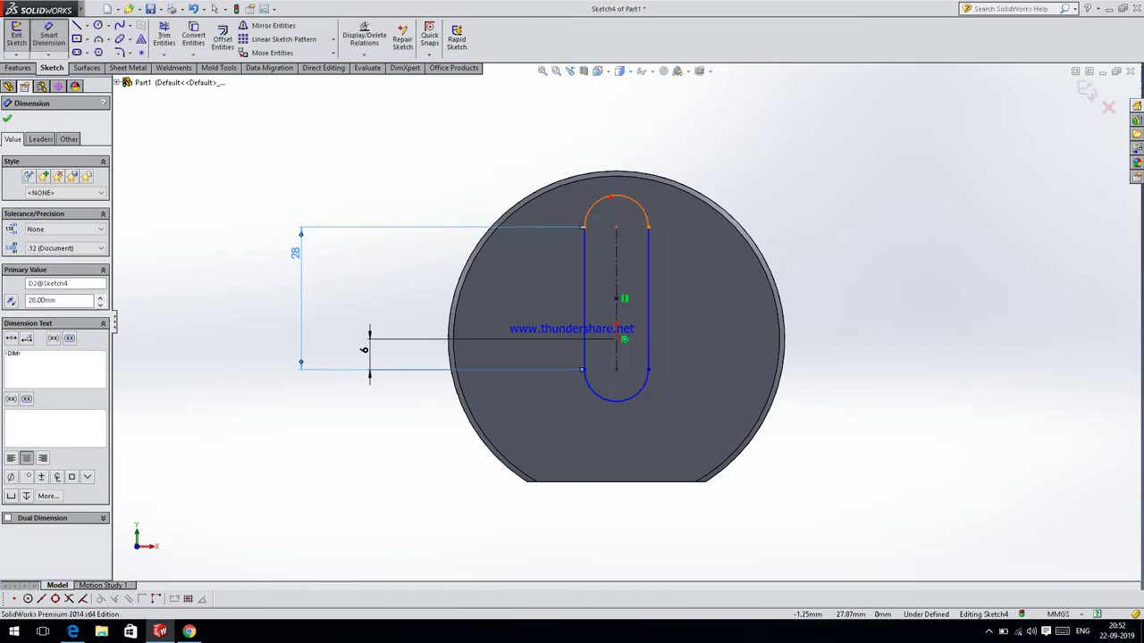
- Place a radius dimension on the slot's top arc and check the drawing for its value
left_click(616, 198)
left_click(693, 107)
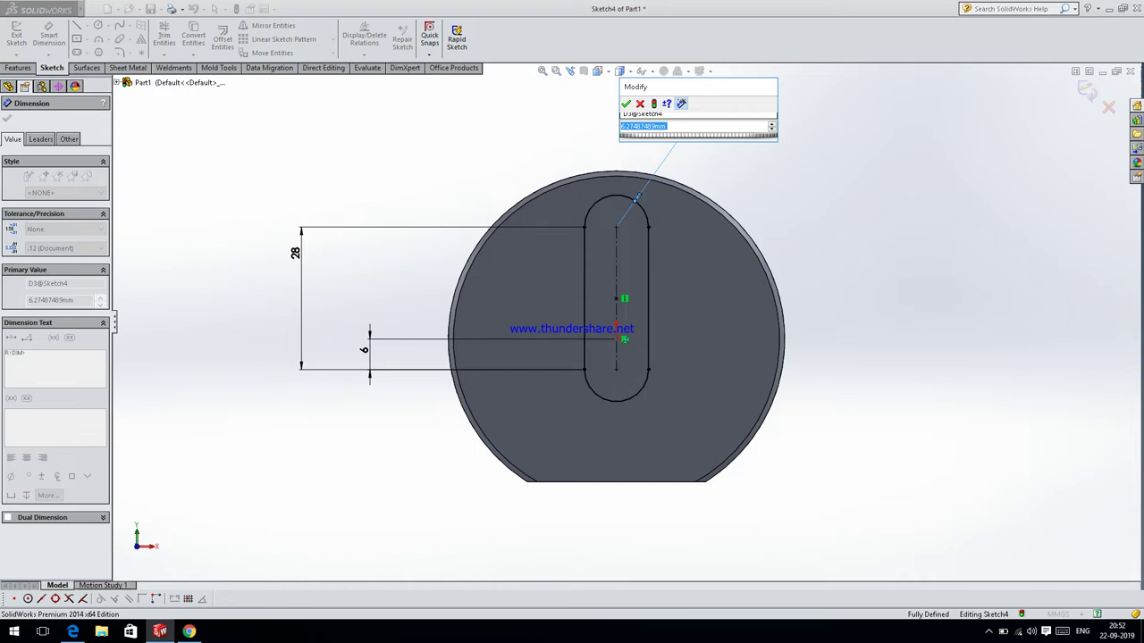
left_click(72, 631)
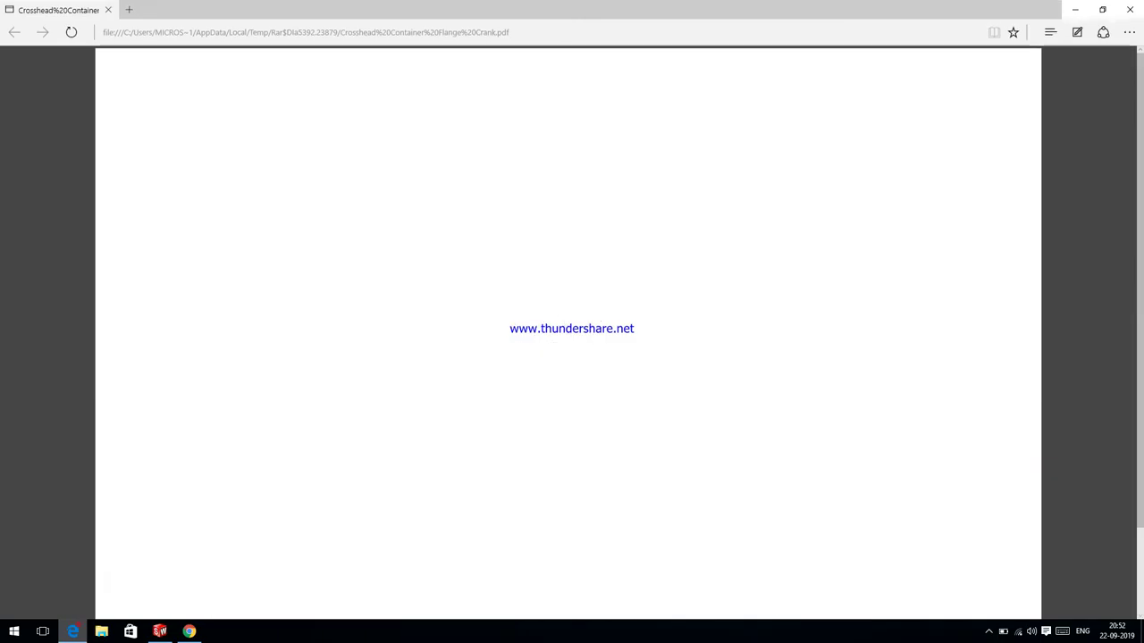
key("alt+Tab")
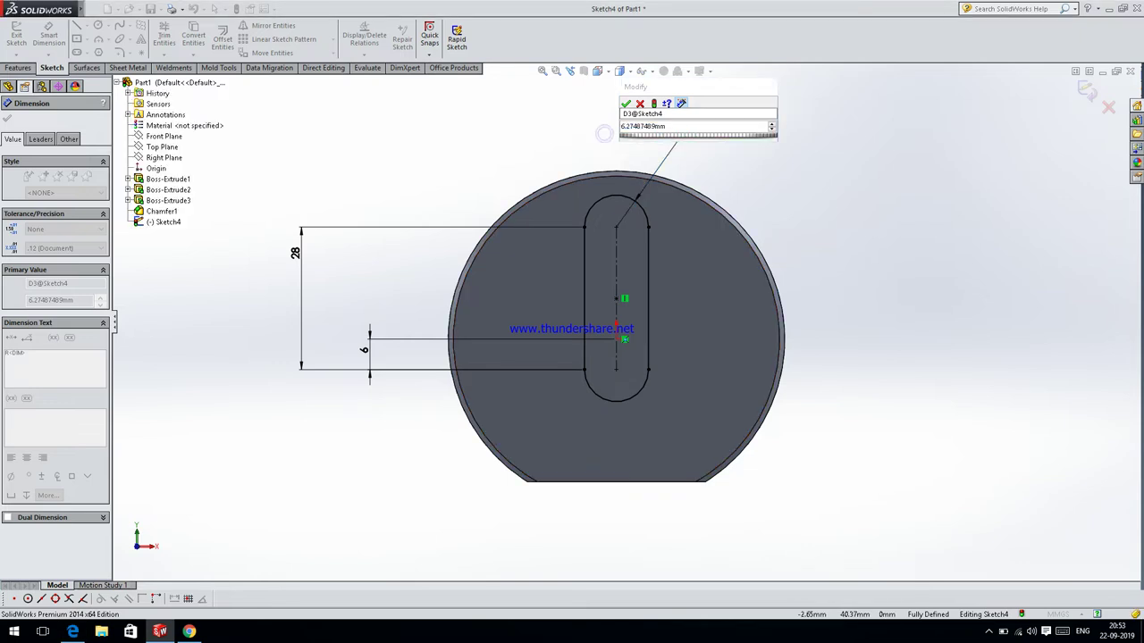
- Set the slot's end arc radius to 4 mm
left_click(684, 131)
left_click(674, 126)
type("4")
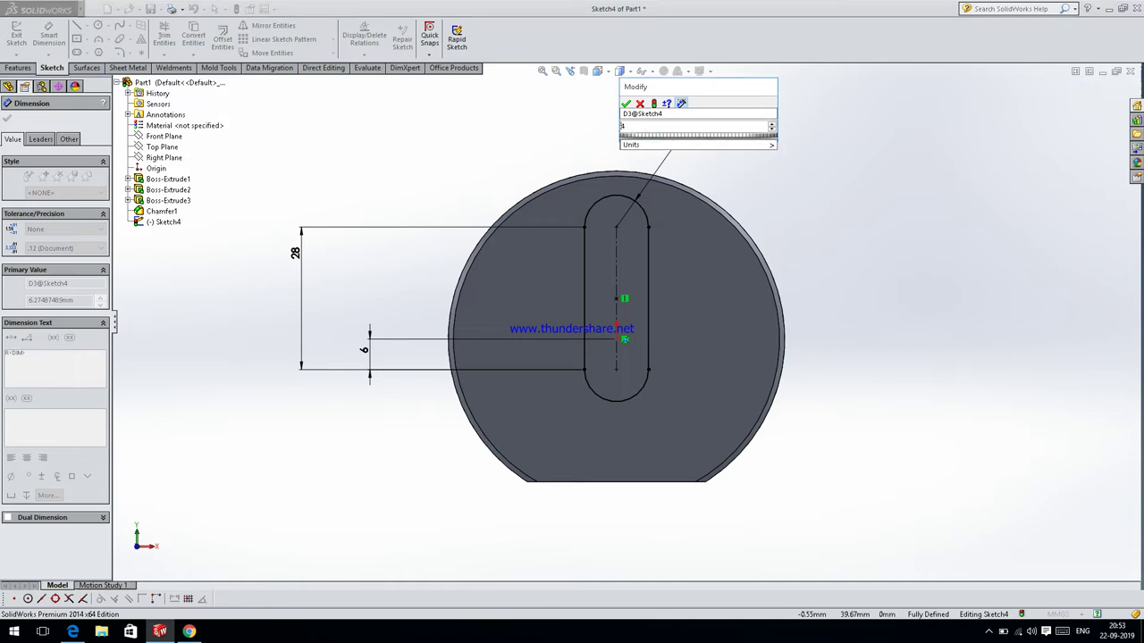
left_click(625, 104)
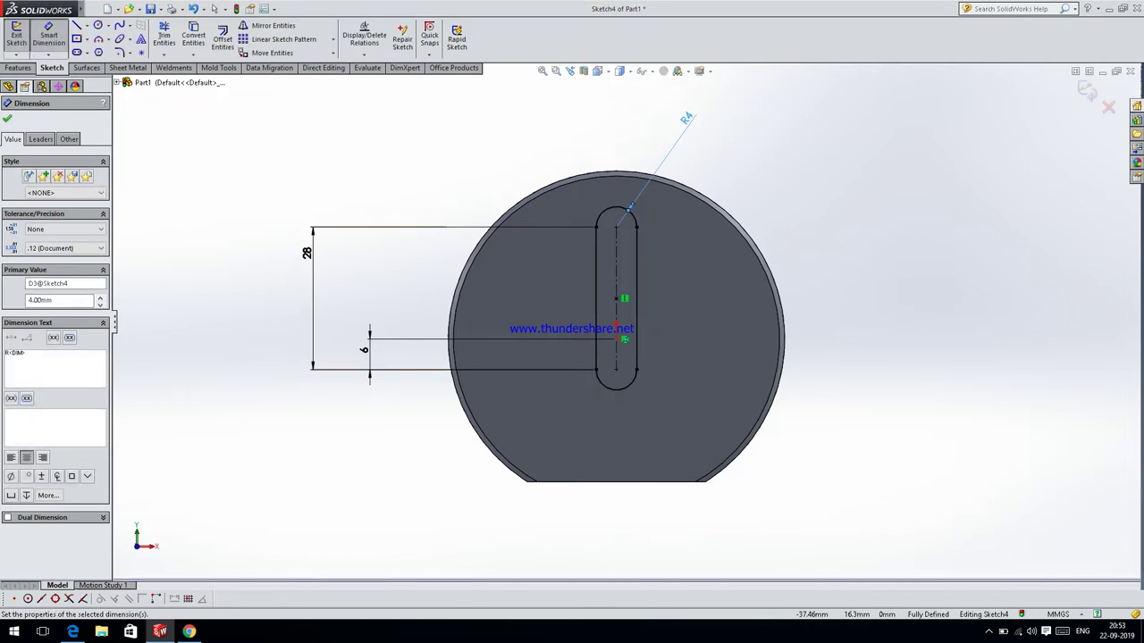
- Check the reference drawing, finish dimensioning, and start an Extruded Cut of the slot sketch
mouse_move(72, 632)
left_click(72, 581)
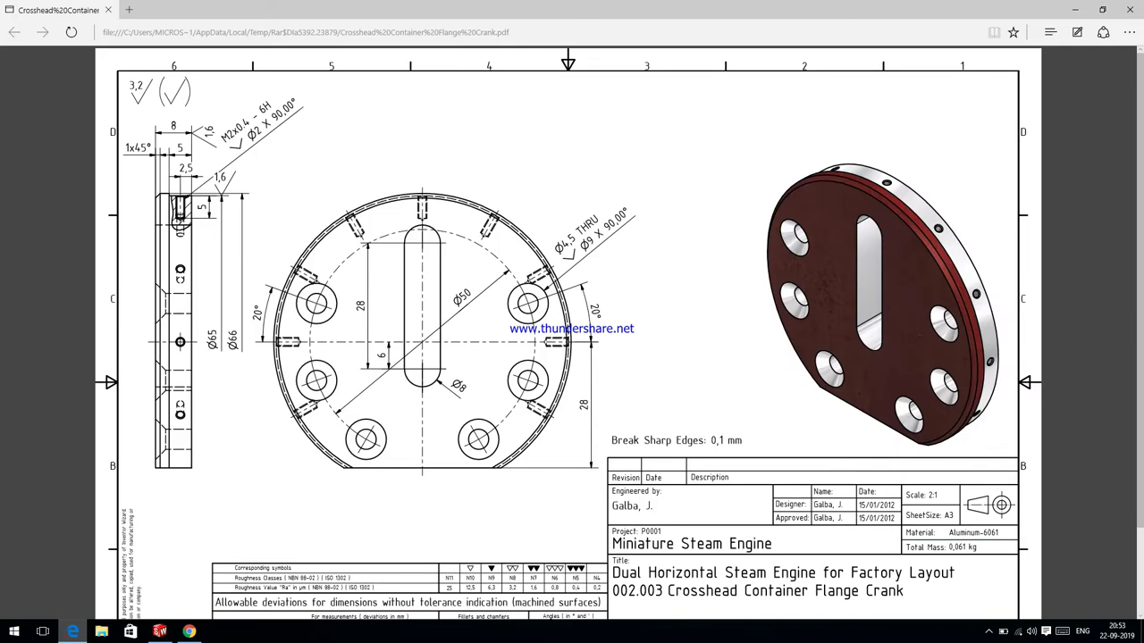
key("alt+Tab")
left_click(7, 118)
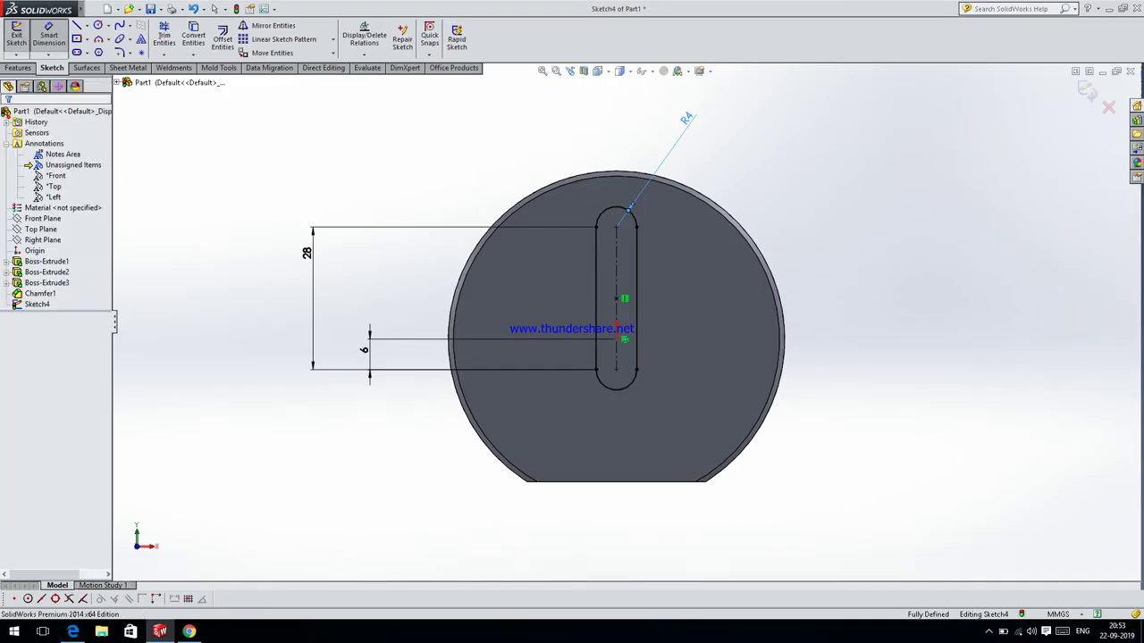
left_click(19, 68)
left_click(178, 38)
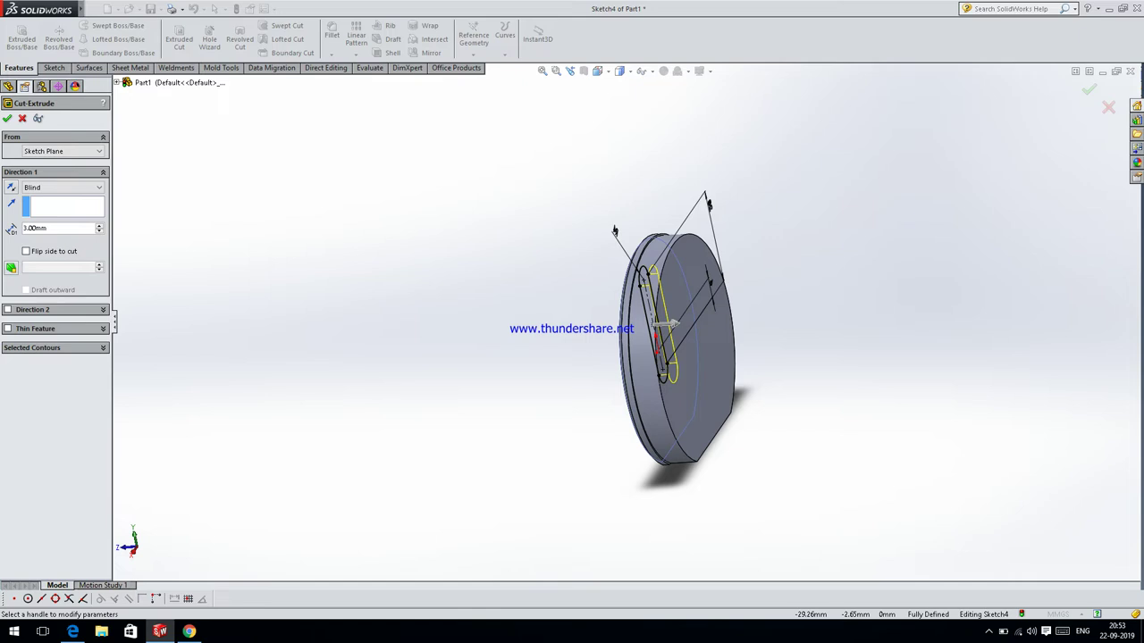
- Cut the R4 slot 10 mm deep into the disc, then select the flange's front face
left_click_drag(671, 333, 894, 312)
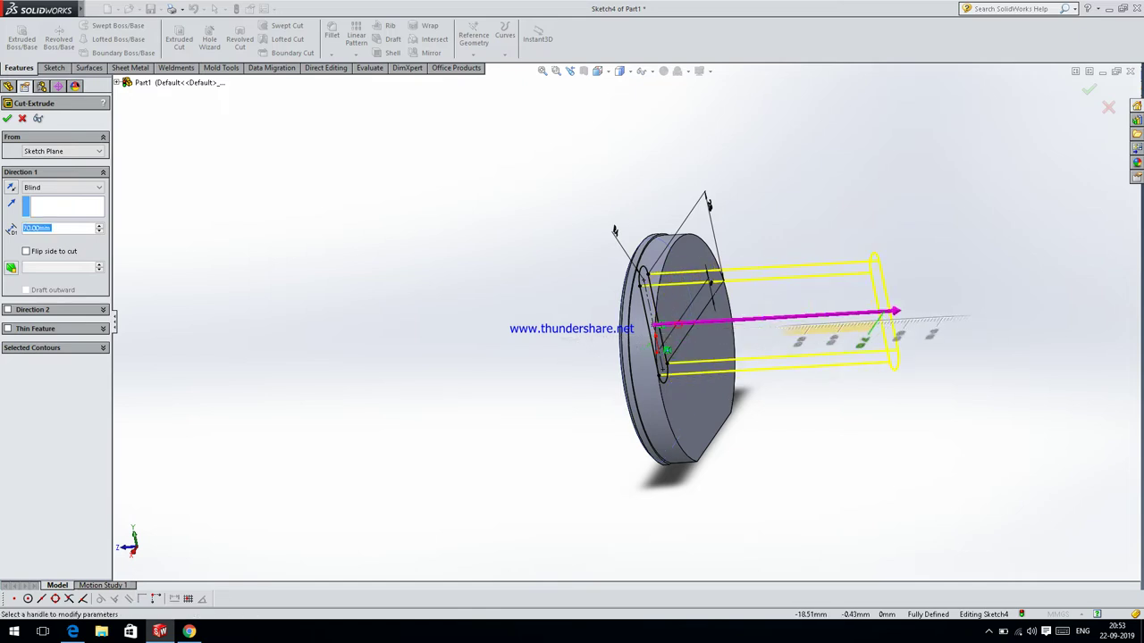
key("Return")
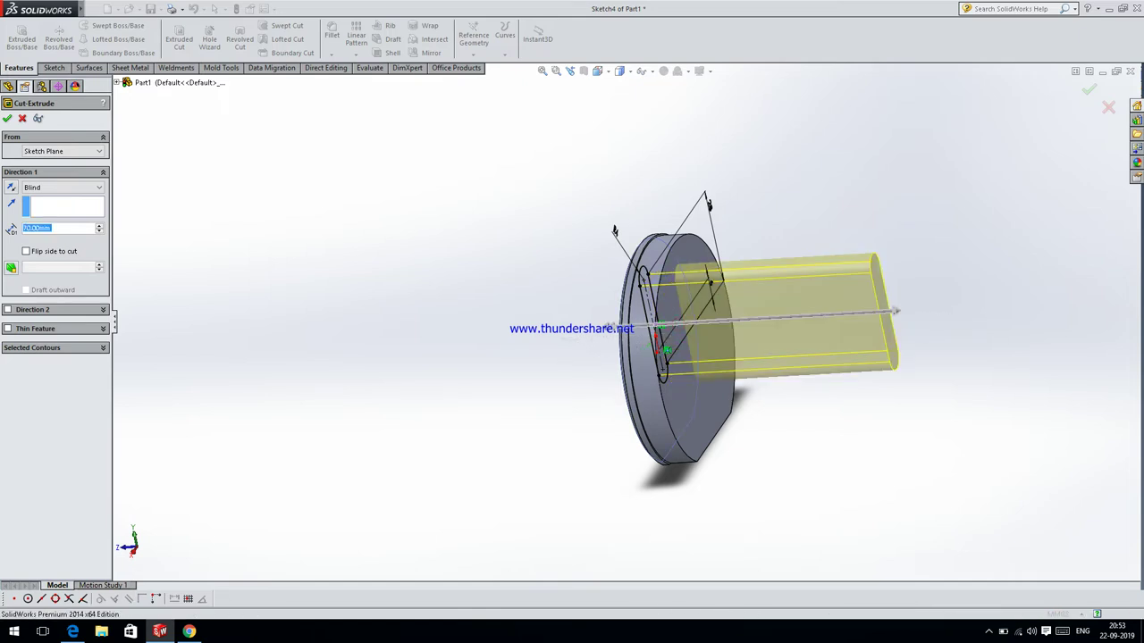
mouse_move(670, 340)
middle_mouse_down()
mouse_move(732, 376)
mouse_move(719, 311)
middle_mouse_up()
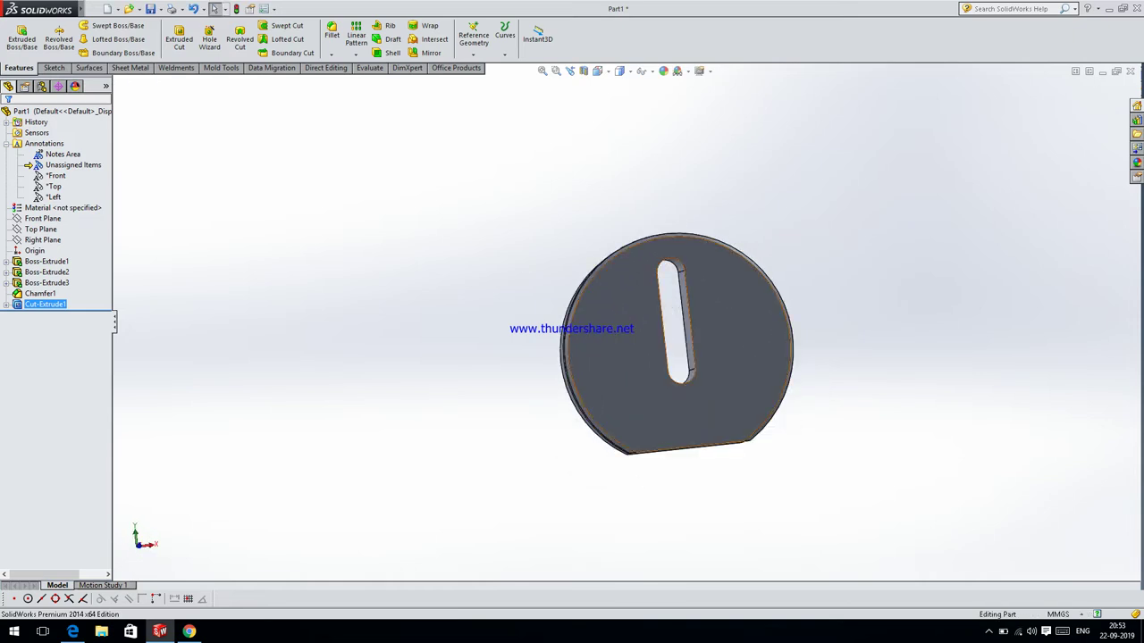
left_click(720, 311)
- Start a new sketch on the flange's front face and view it head-on
left_click(765, 274)
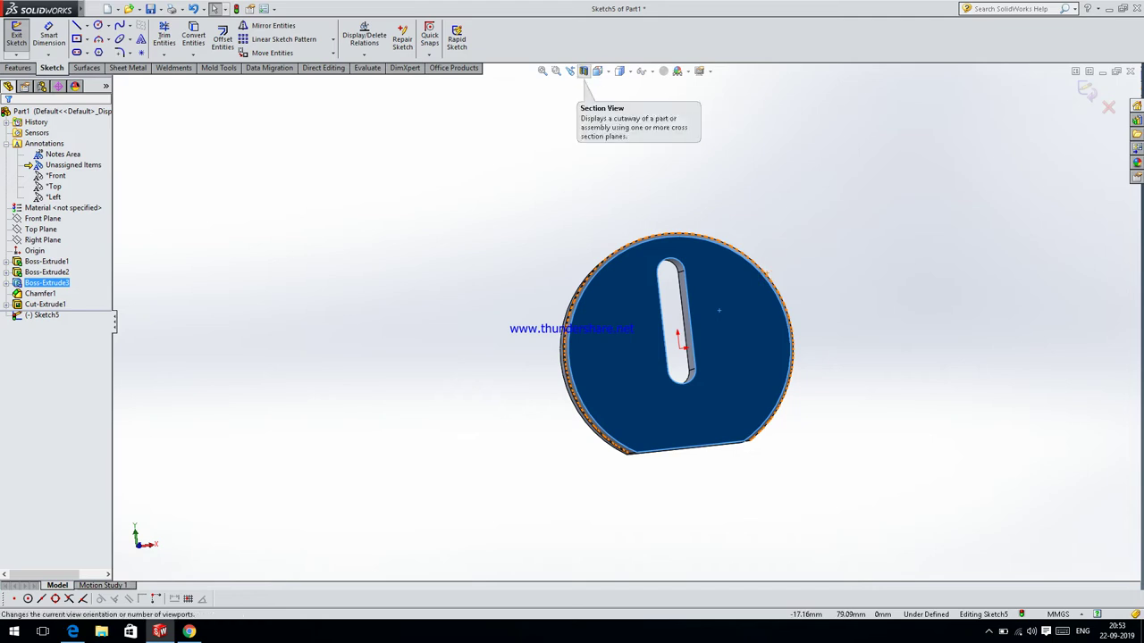
left_click(598, 72)
left_click(651, 123)
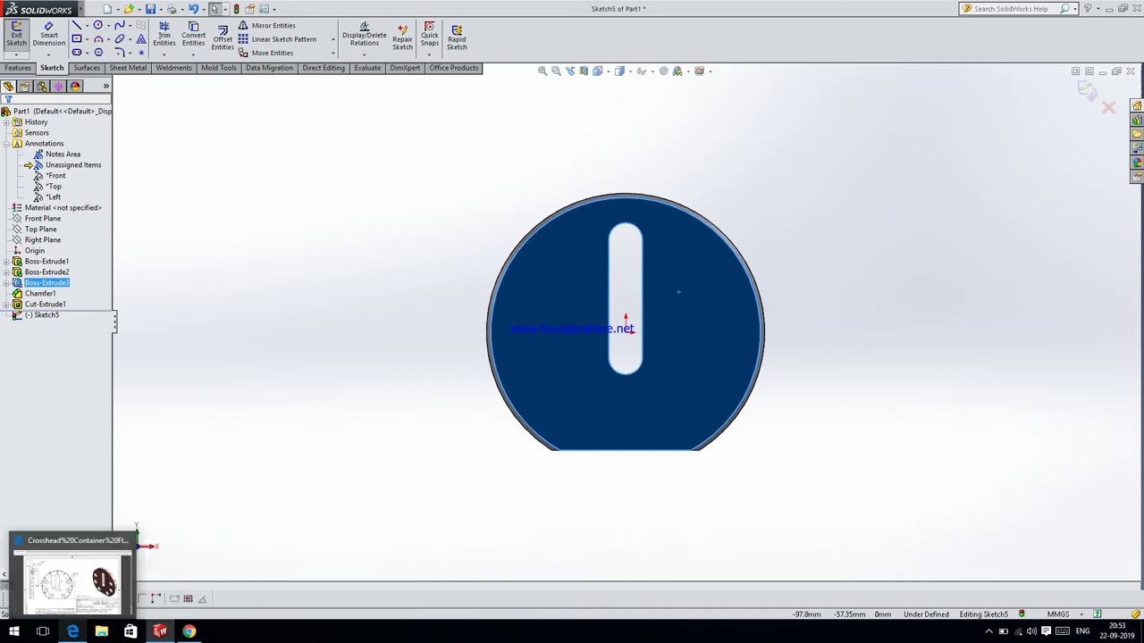
left_click(73, 632)
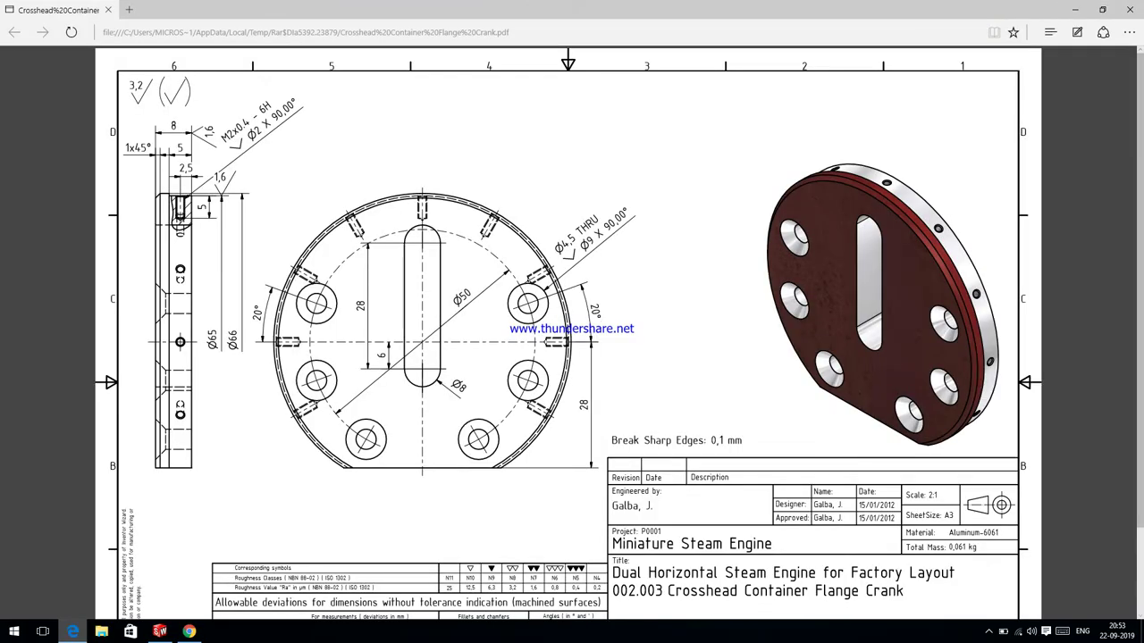
left_click(159, 632)
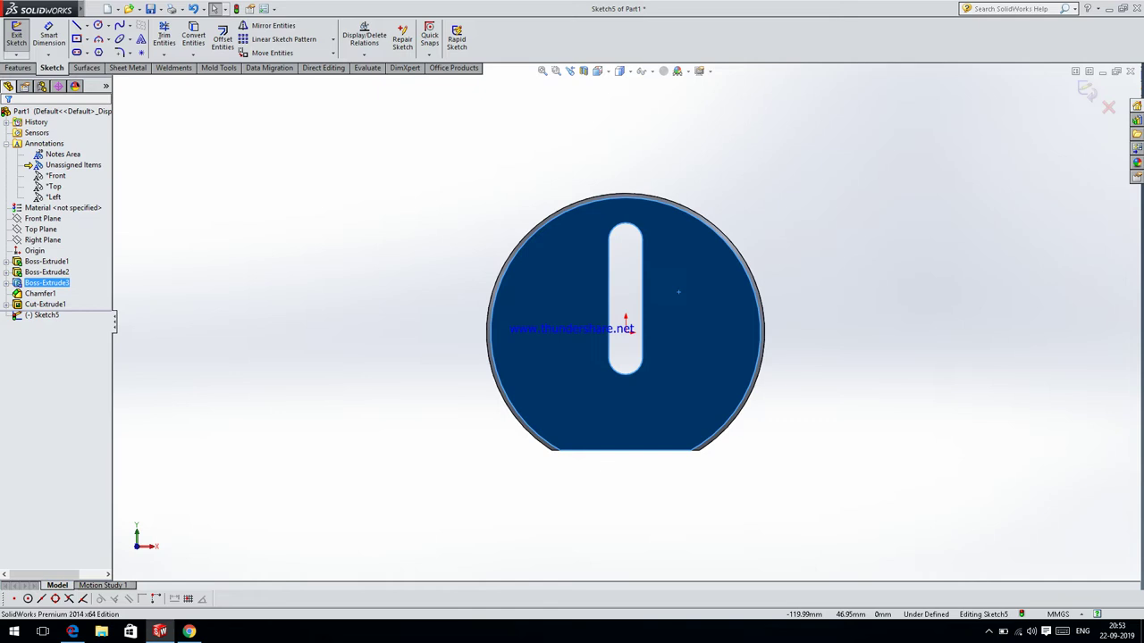
- Draw a circle centred on the origin across the flange face
left_click(98, 25)
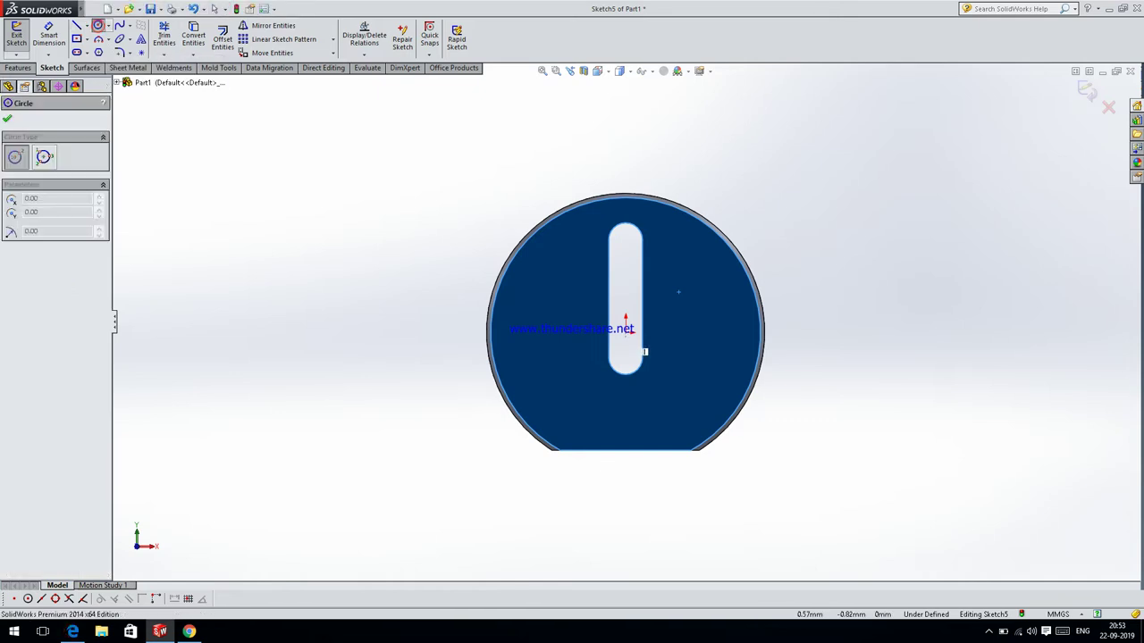
left_click(625, 332)
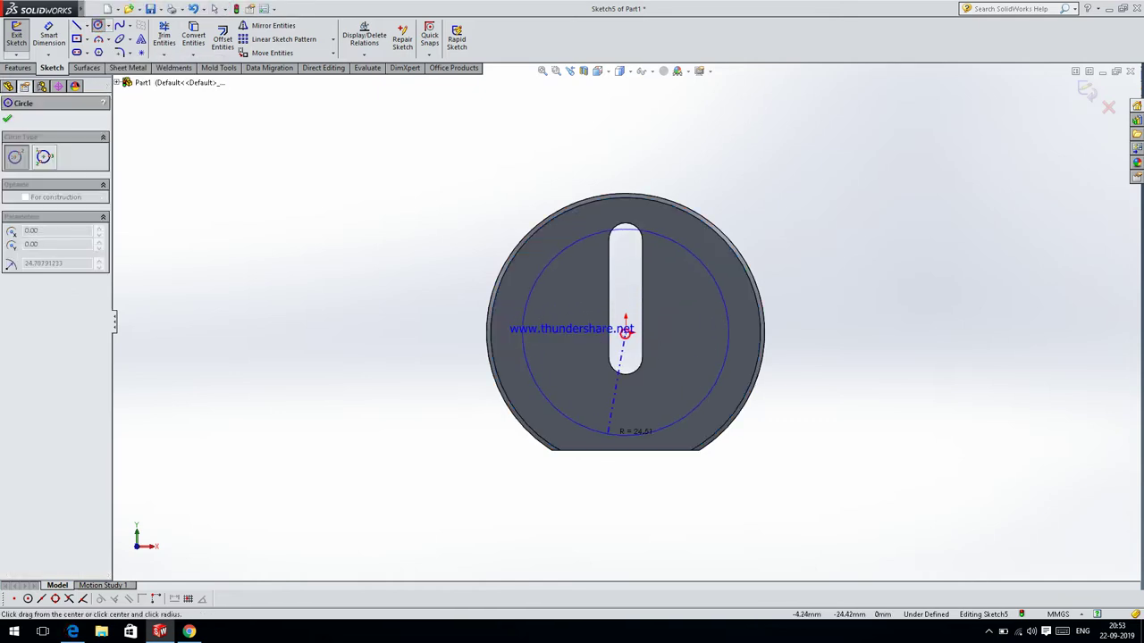
left_click(608, 440)
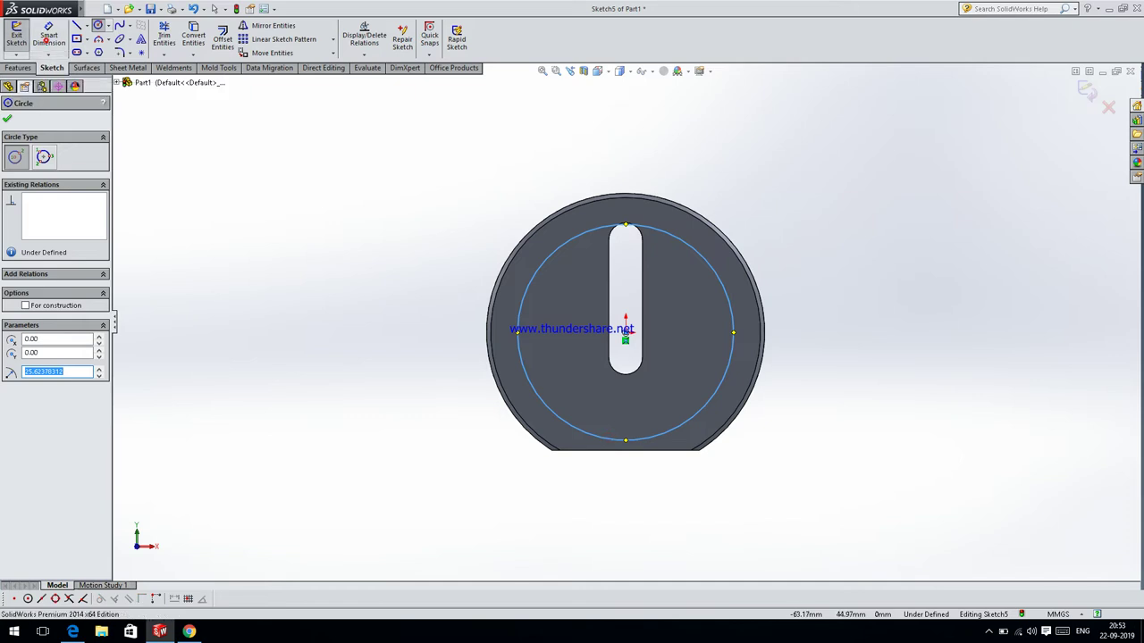
left_click(710, 268)
left_click(813, 179)
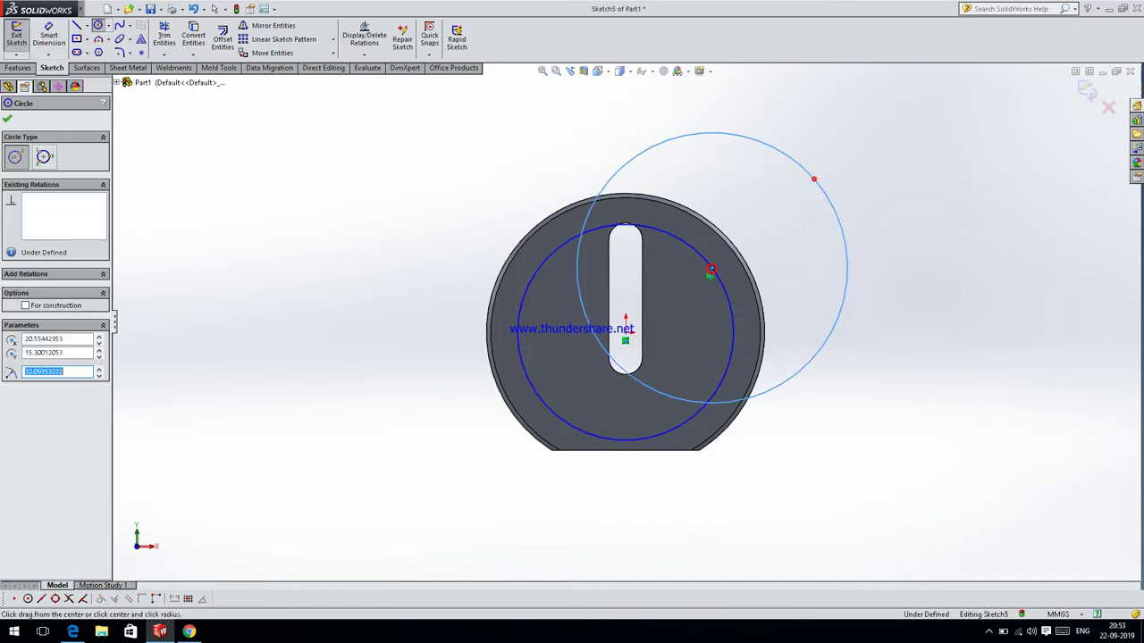
key("Escape")
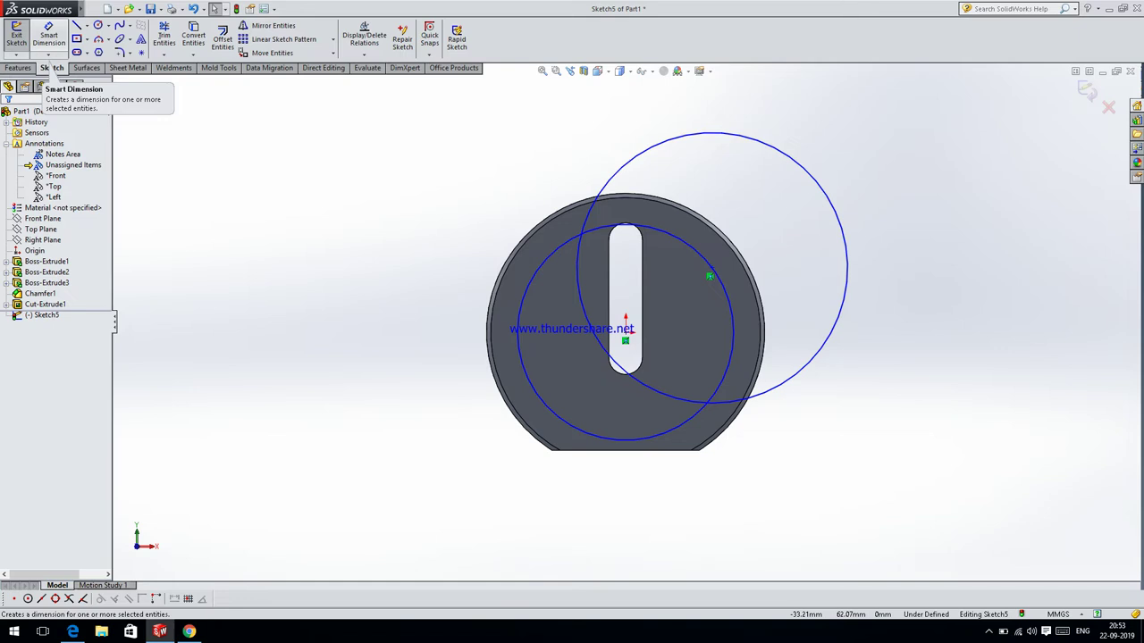
- Undo the stray overlapping circle and pick the remaining circle for a diameter dimension
left_click(51, 37)
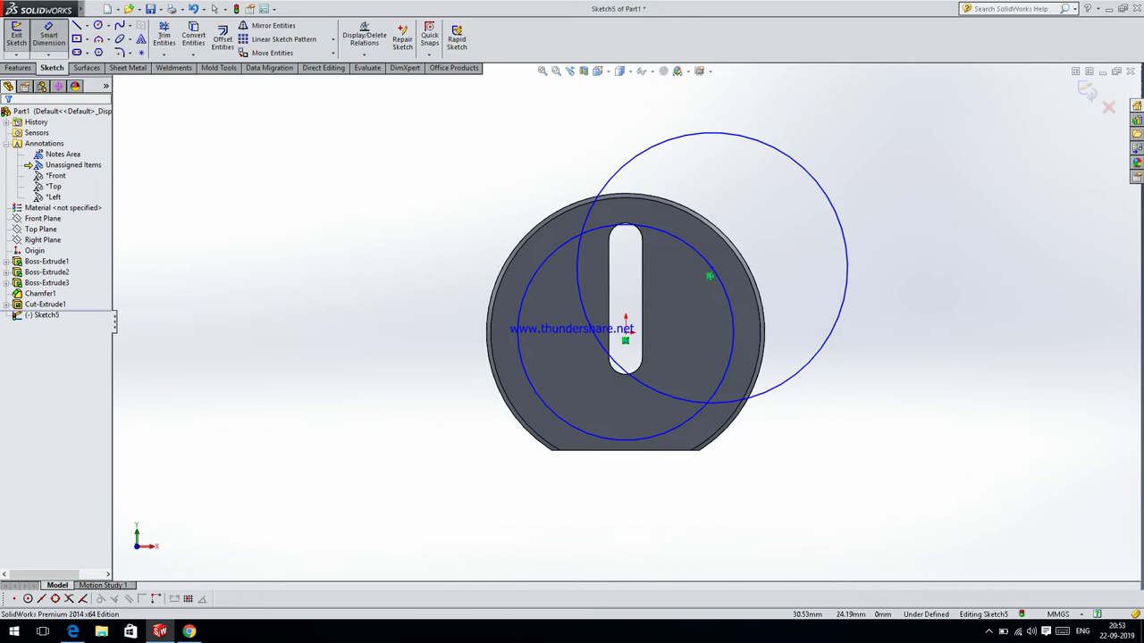
key("Escape")
key("ctrl+z")
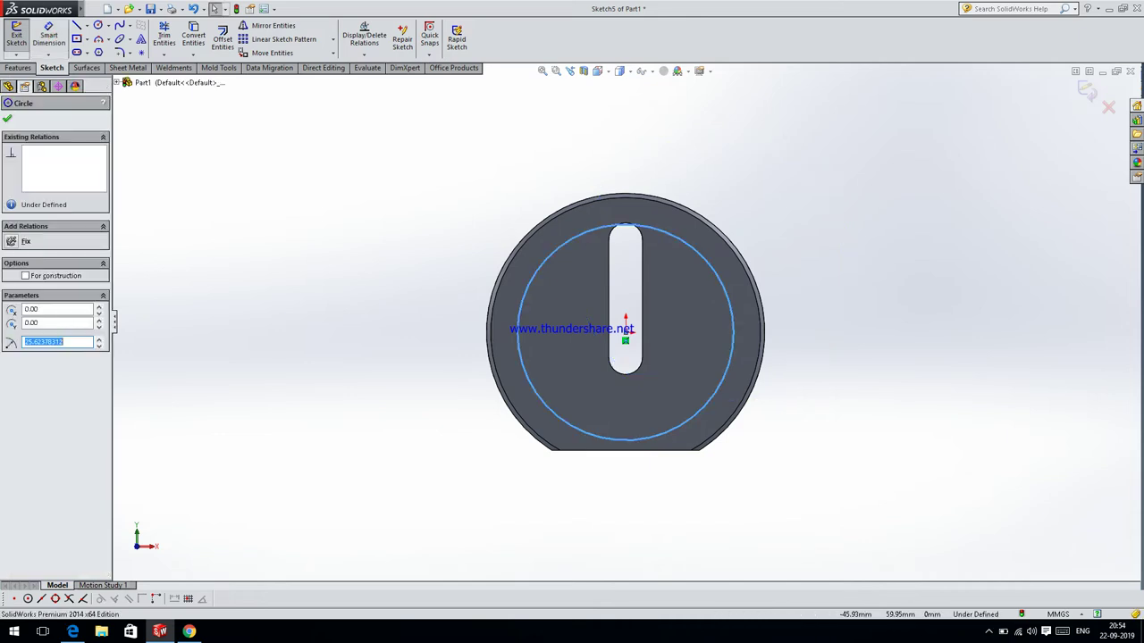
left_click(49, 36)
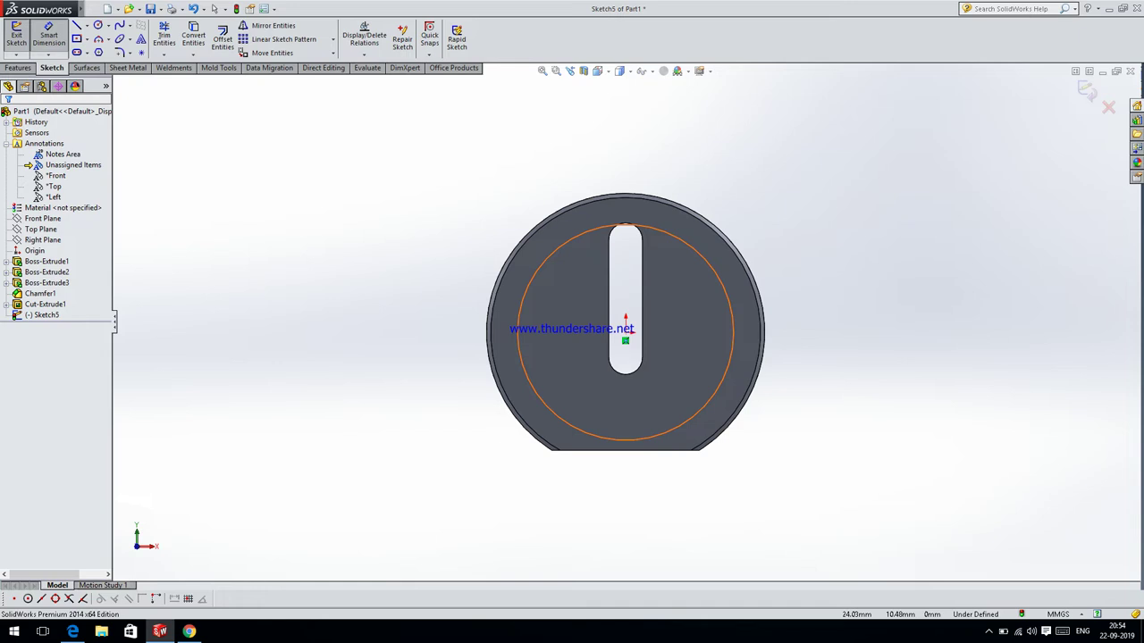
left_click(724, 288)
- Dimension the circle to a 50 mm diameter
left_click(822, 236)
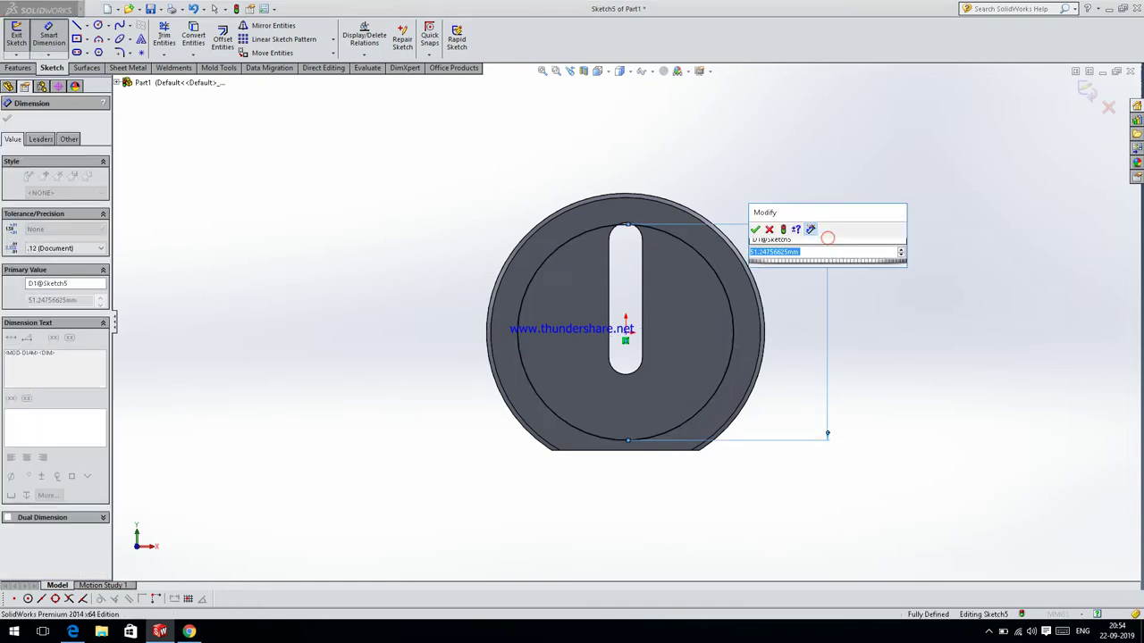
type("50")
key("Return")
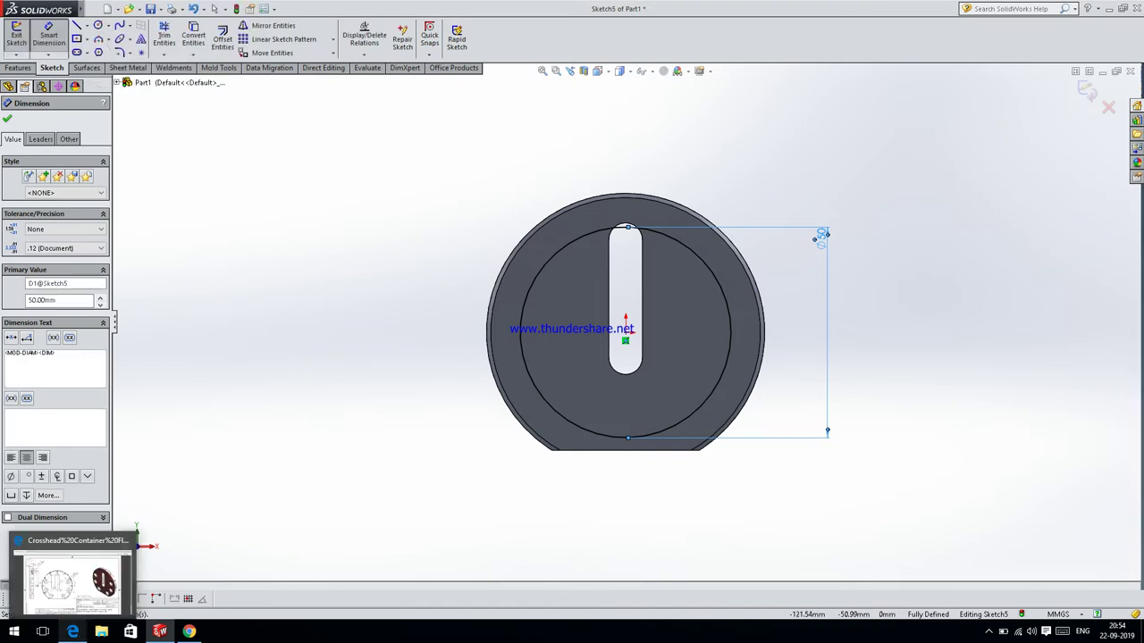
- Compare with the reference drawing, exit the sketch, and start the Hole Wizard
left_click(72, 632)
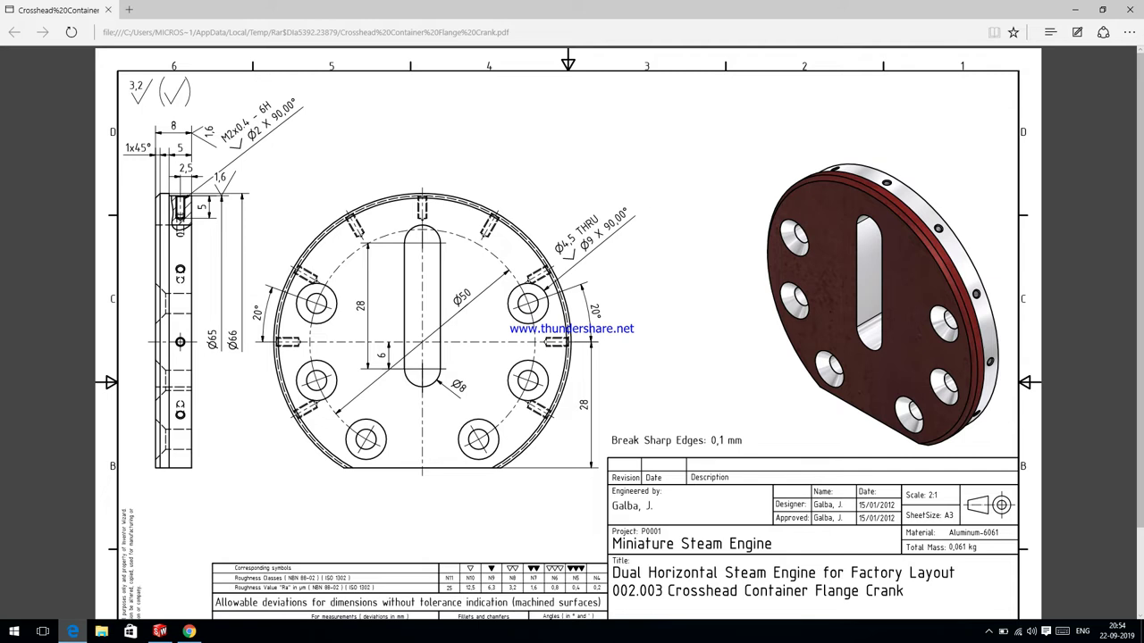
key("alt+Tab")
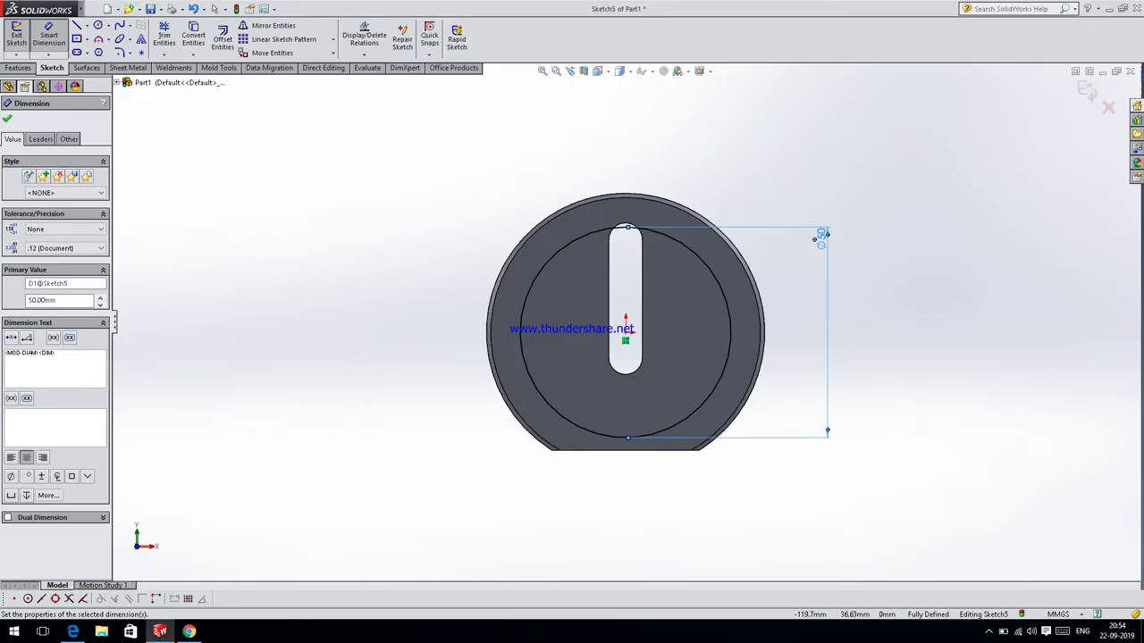
right_click(24, 64)
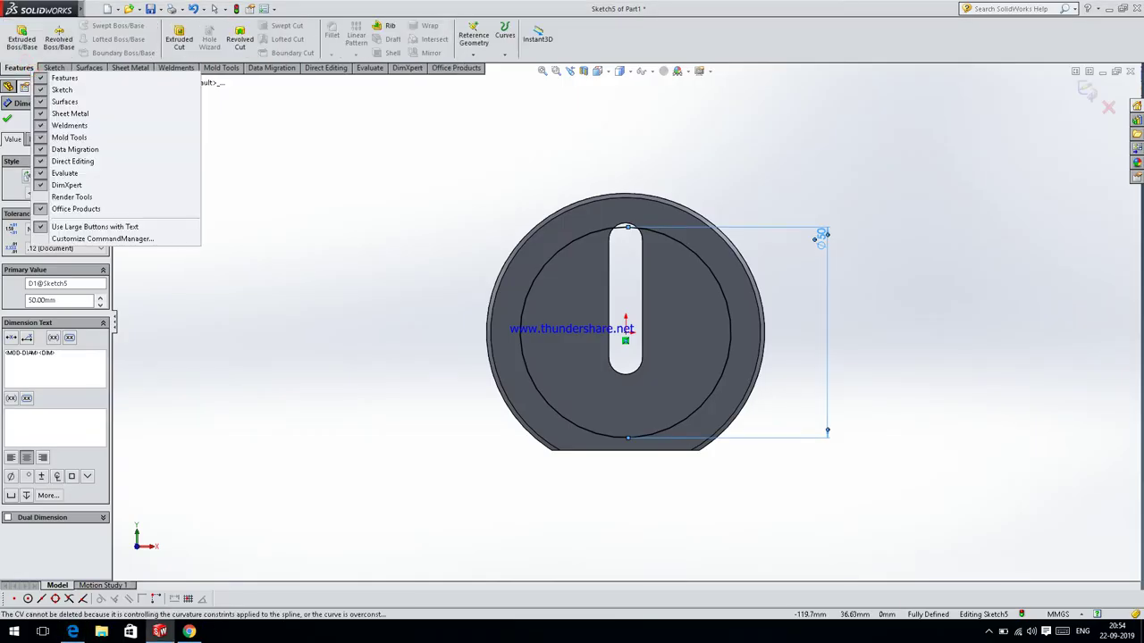
left_click(299, 185)
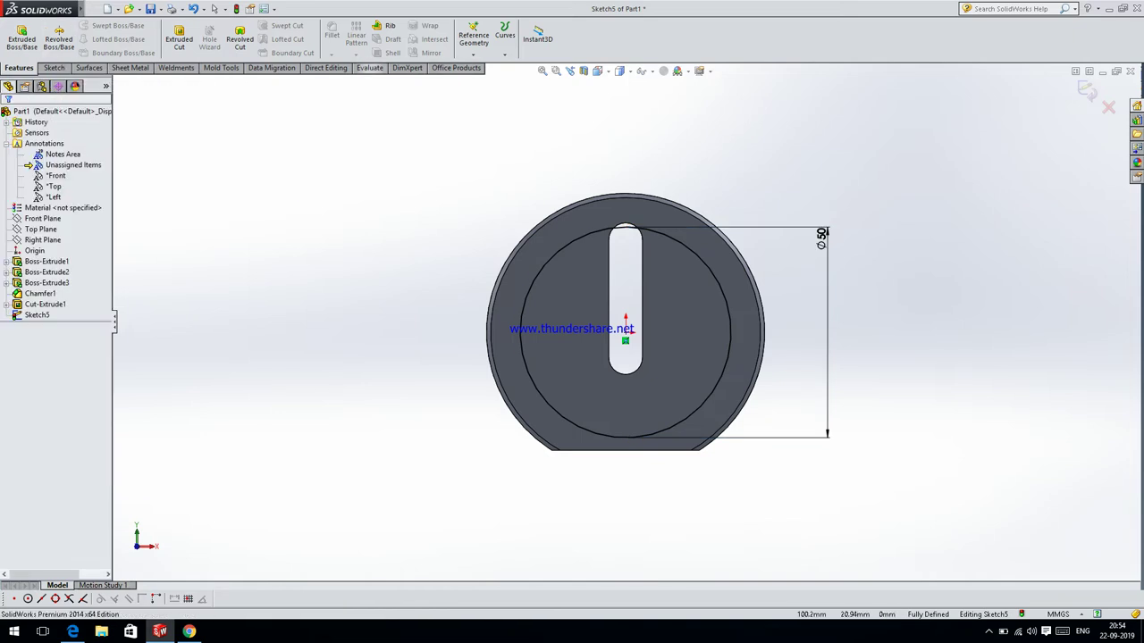
left_click(1086, 90)
left_click(203, 46)
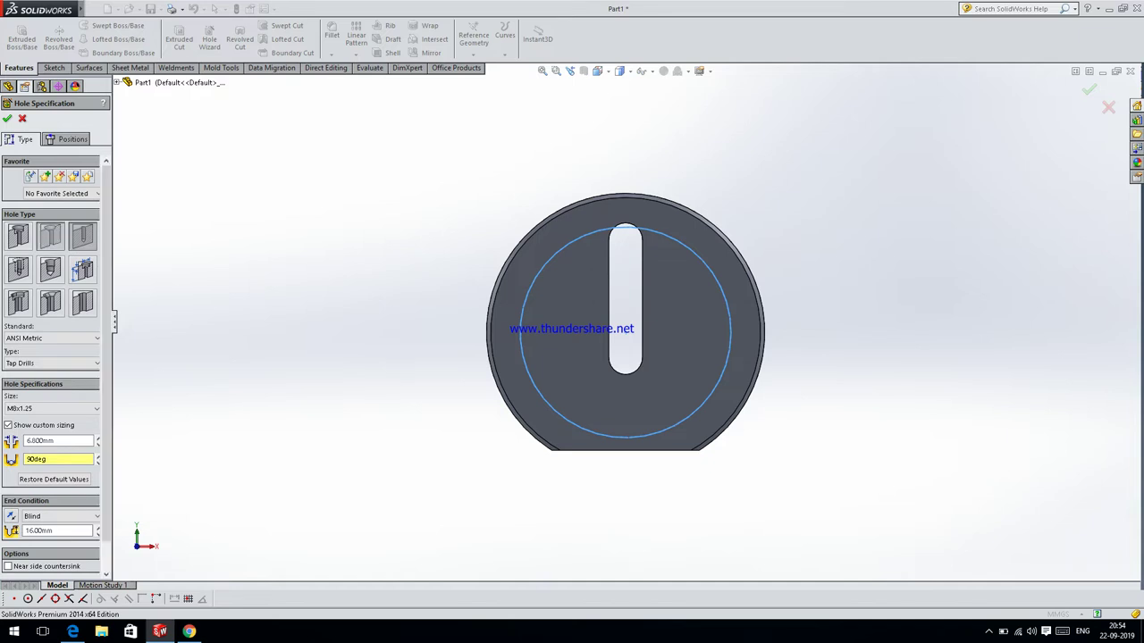
- Choose an ANSI Metric M4 countersink hole of the Oval Head Screw type
left_click(50, 235)
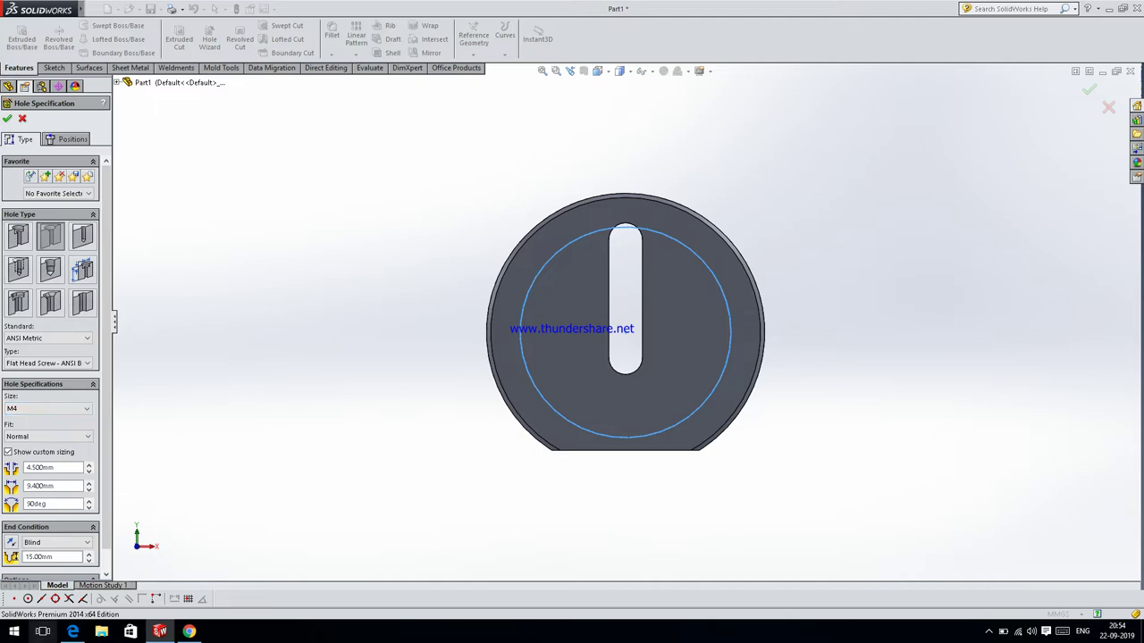
left_click(73, 632)
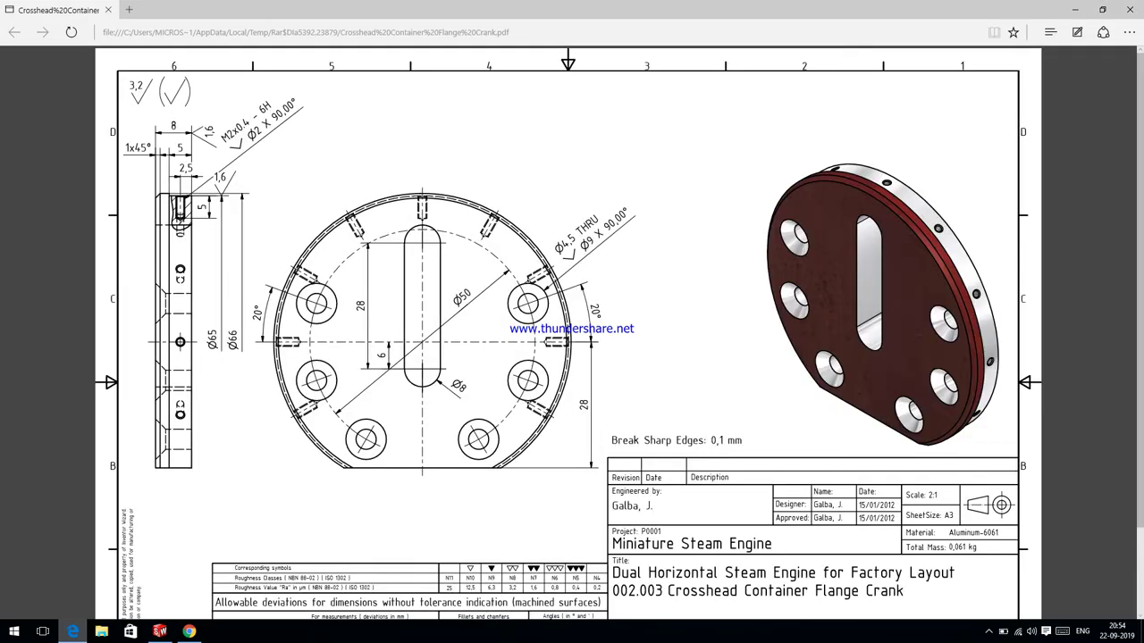
left_click(73, 631)
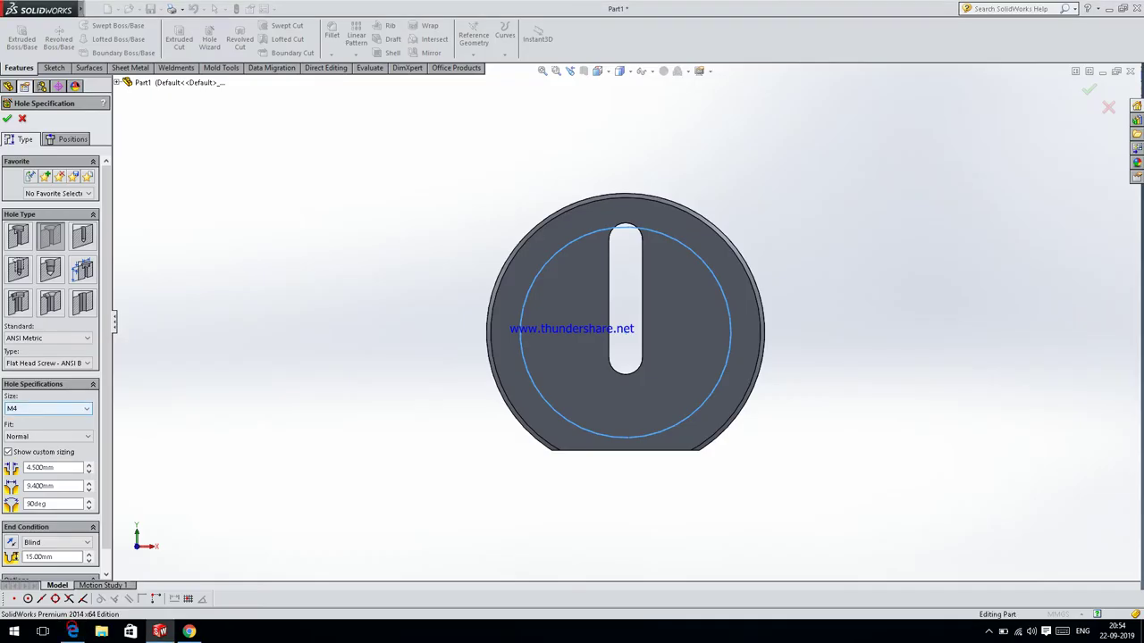
left_click(40, 338)
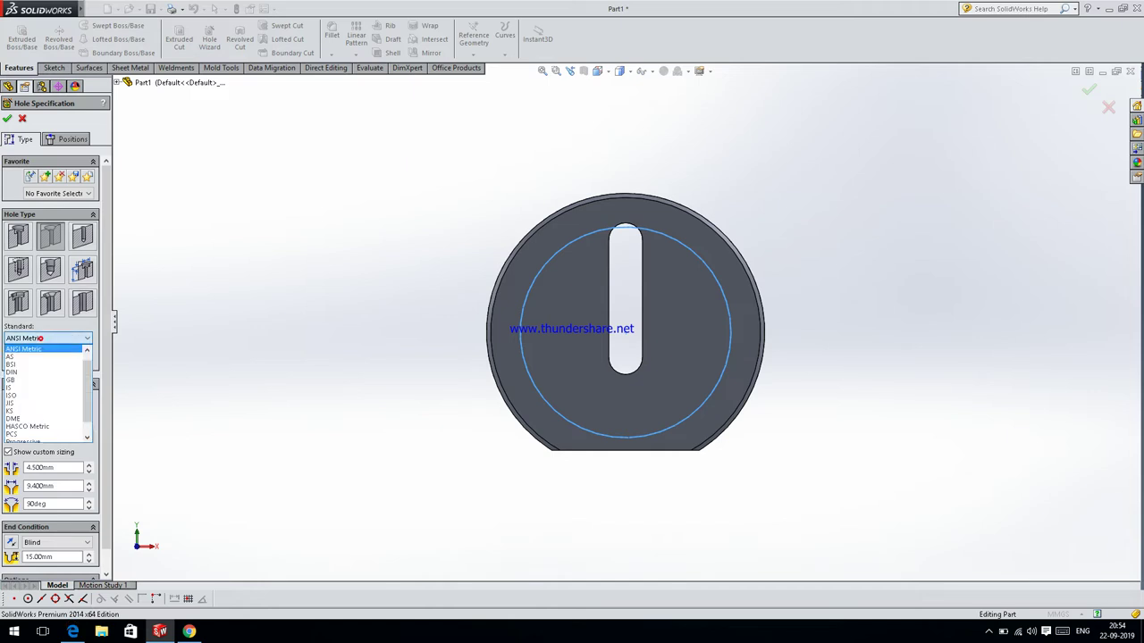
left_click(40, 348)
left_click(43, 363)
left_click(43, 381)
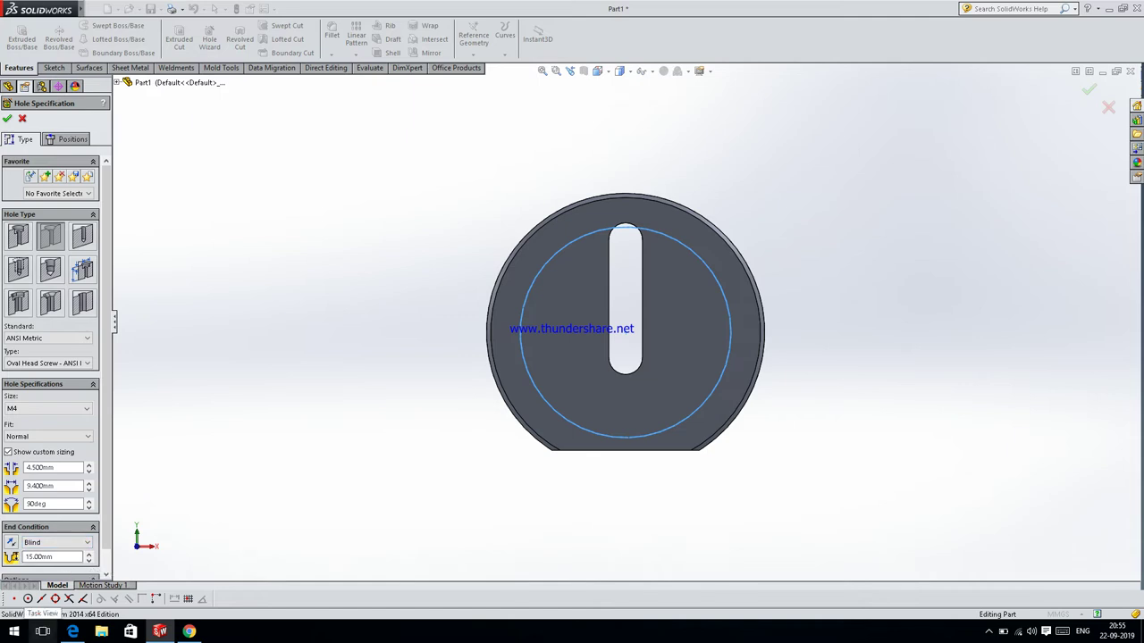
- Set an 8 mm blind depth with Normal fit and pick the flange face for the holes
mouse_move(101, 631)
left_click(71, 586)
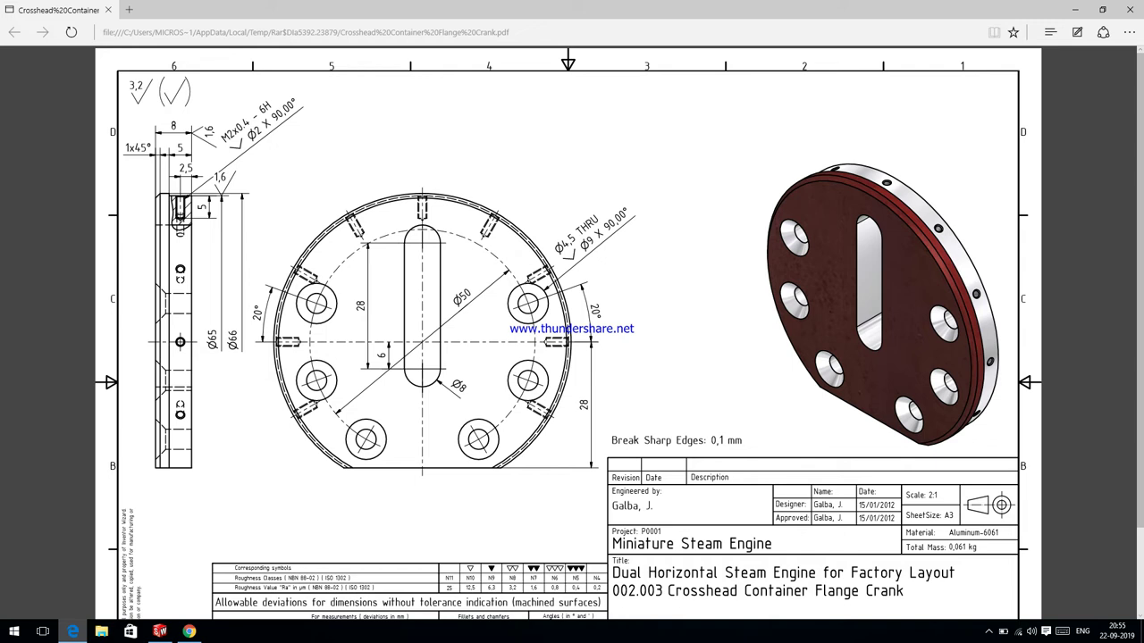
left_click(72, 630)
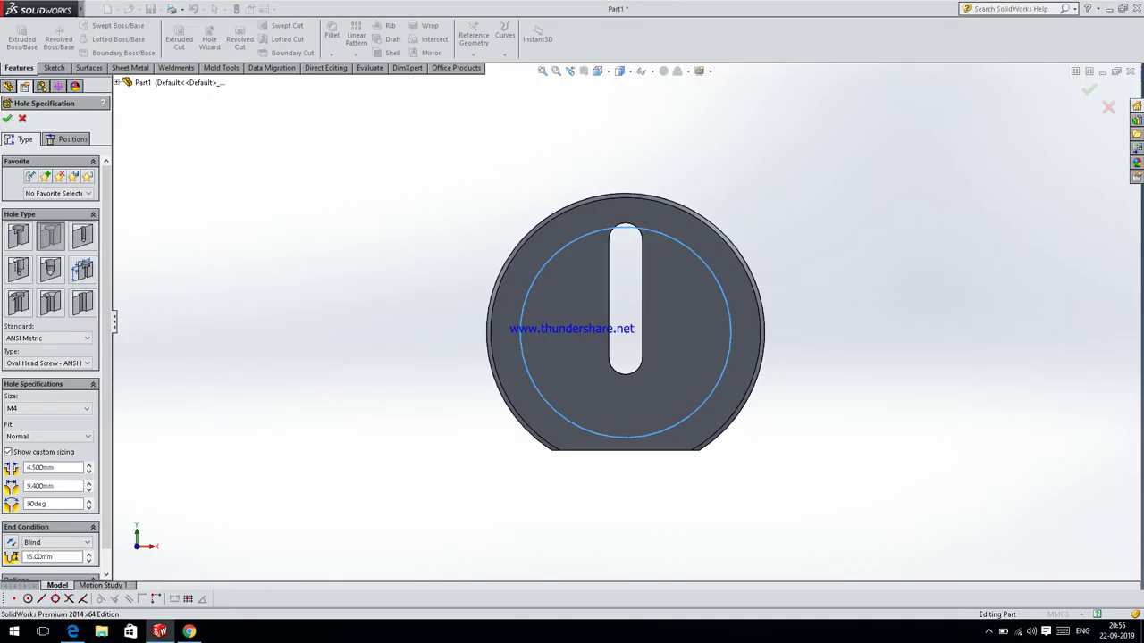
left_click(59, 556)
type("8")
left_click(38, 436)
left_click(44, 454)
left_click(554, 264)
left_click(70, 127)
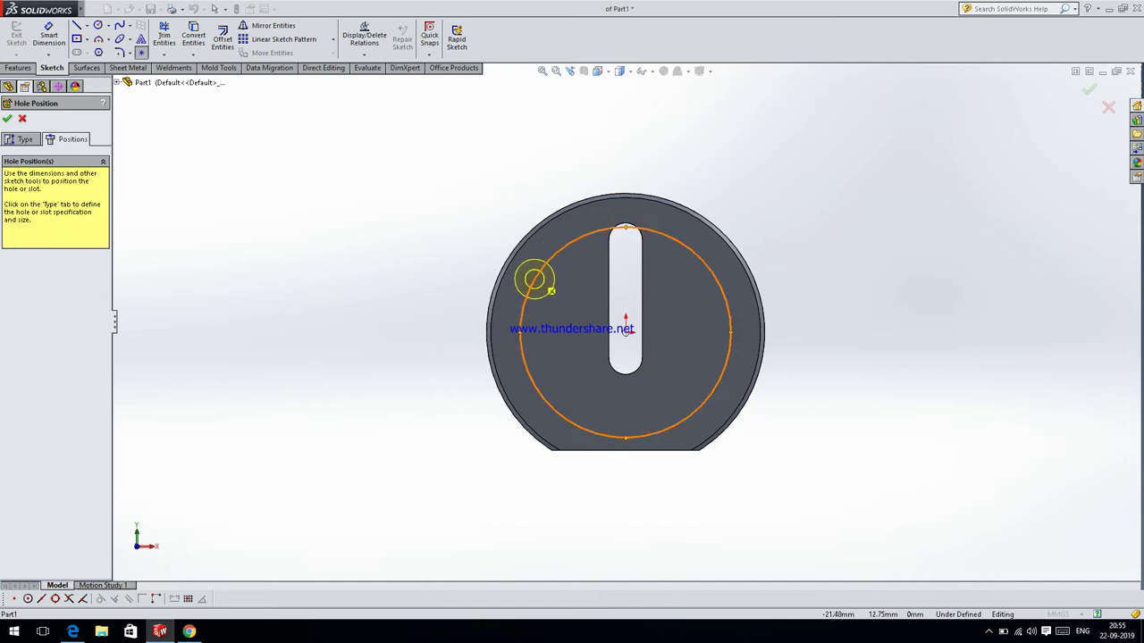
- Place three hole points on the left side of the Ø50 pitch circle
left_click(534, 278)
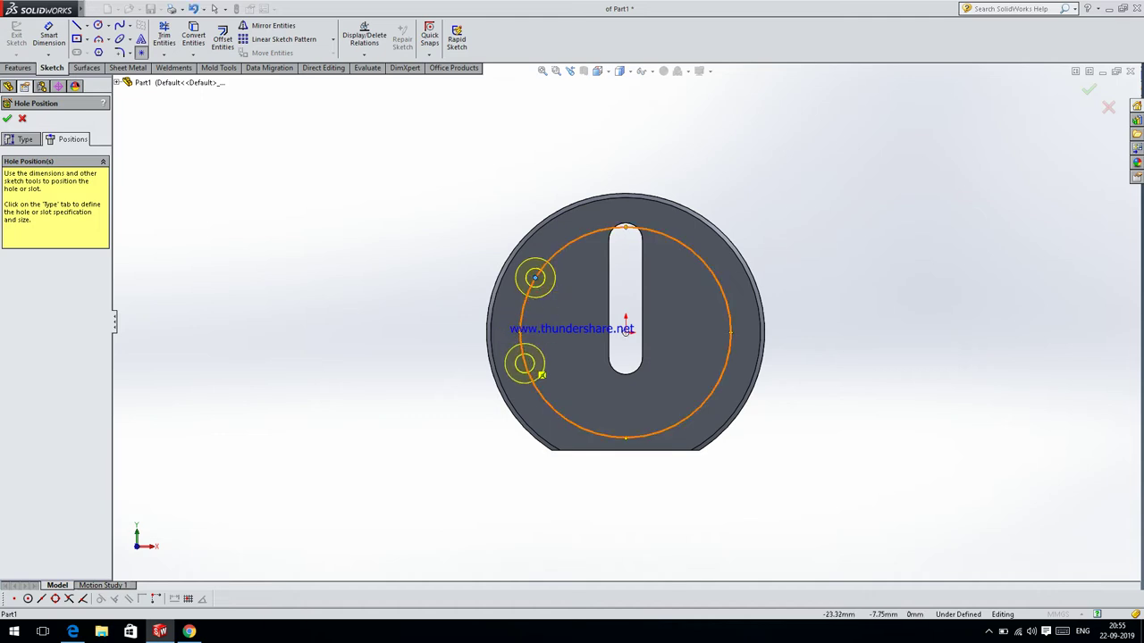
left_click(526, 367)
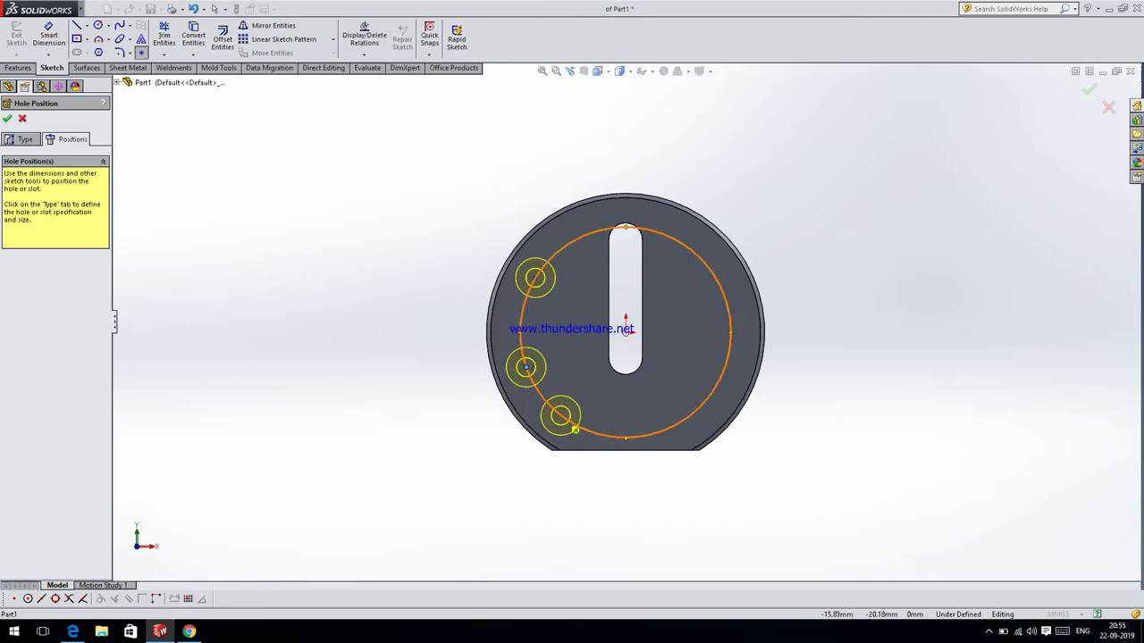
left_click(562, 416)
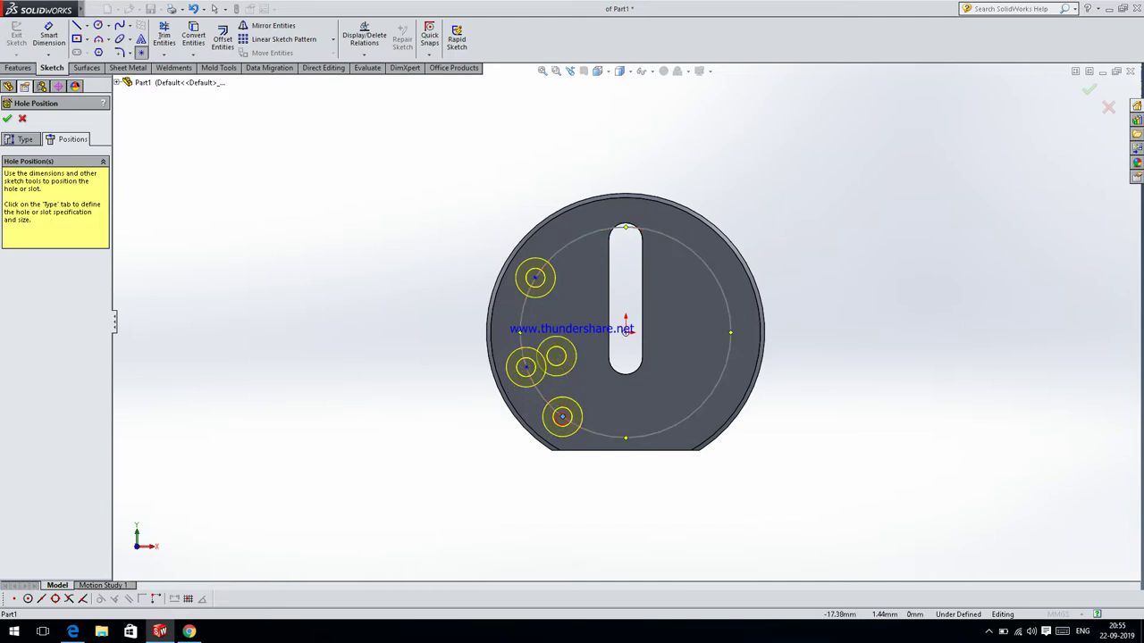
scroll(578, 371, "down", 3)
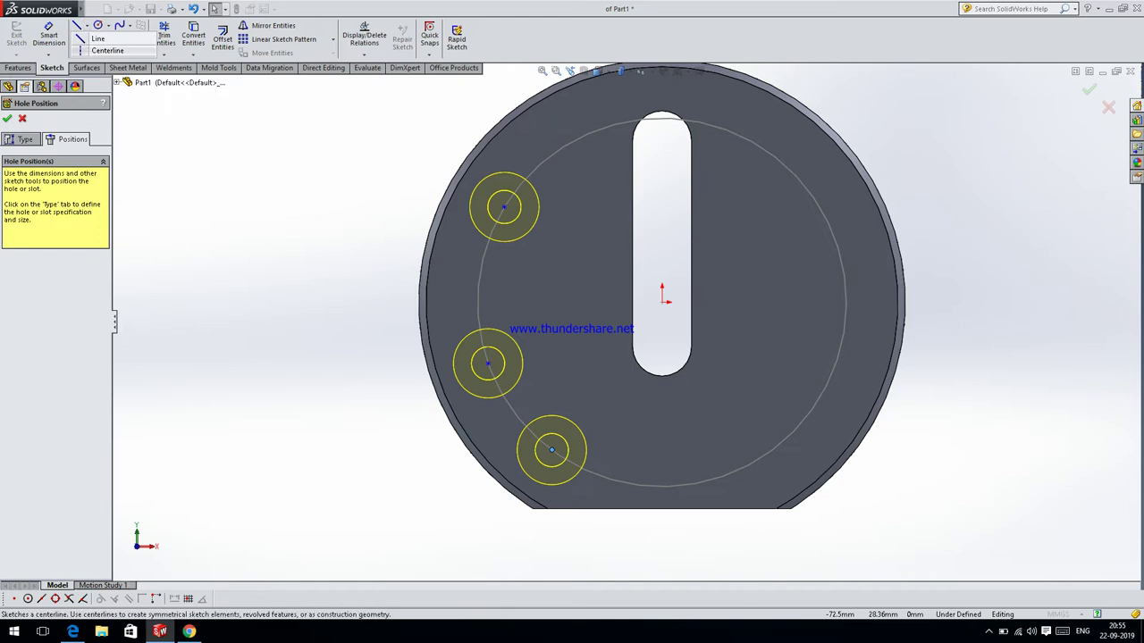
- Draw a horizontal construction line from the origin and a centerline to the middle hole
left_click(99, 51)
left_click(662, 301)
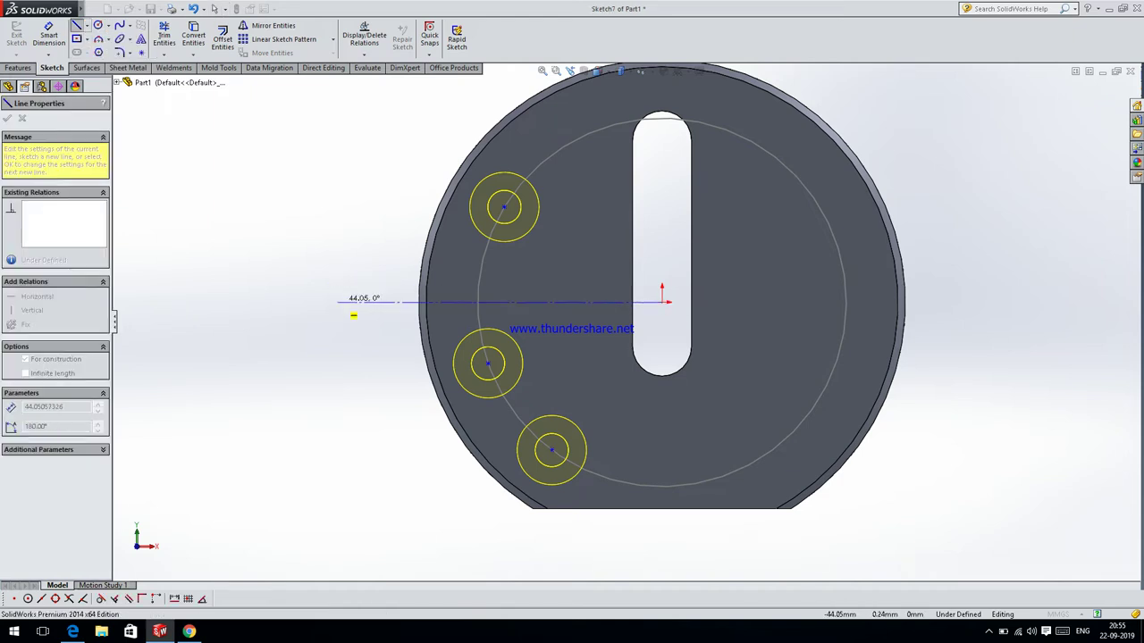
left_click(419, 301)
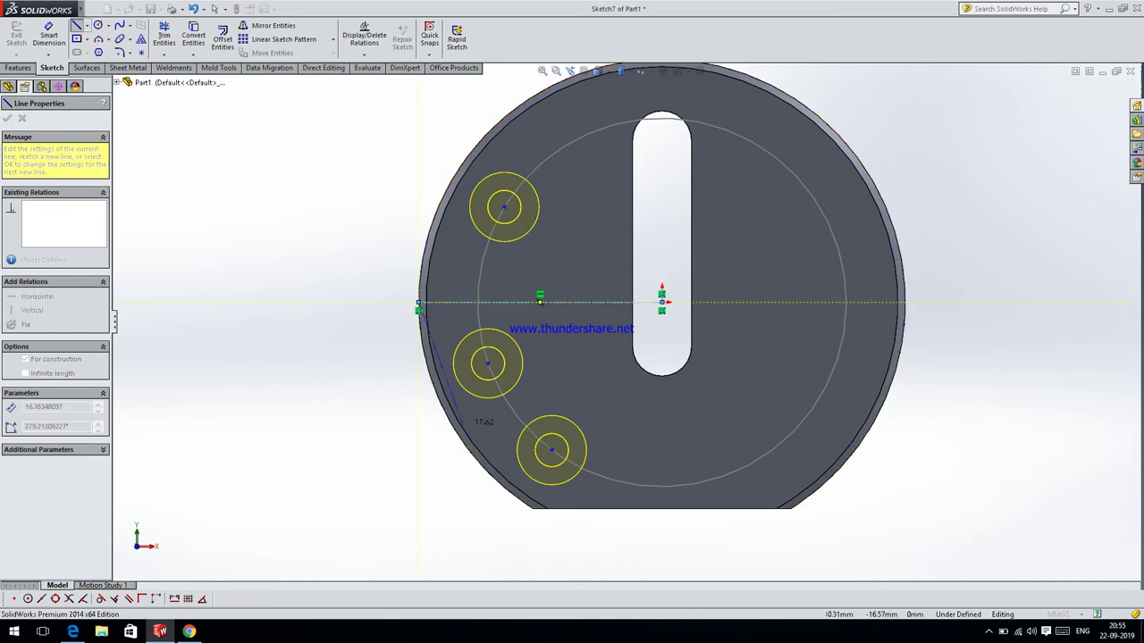
key("Escape")
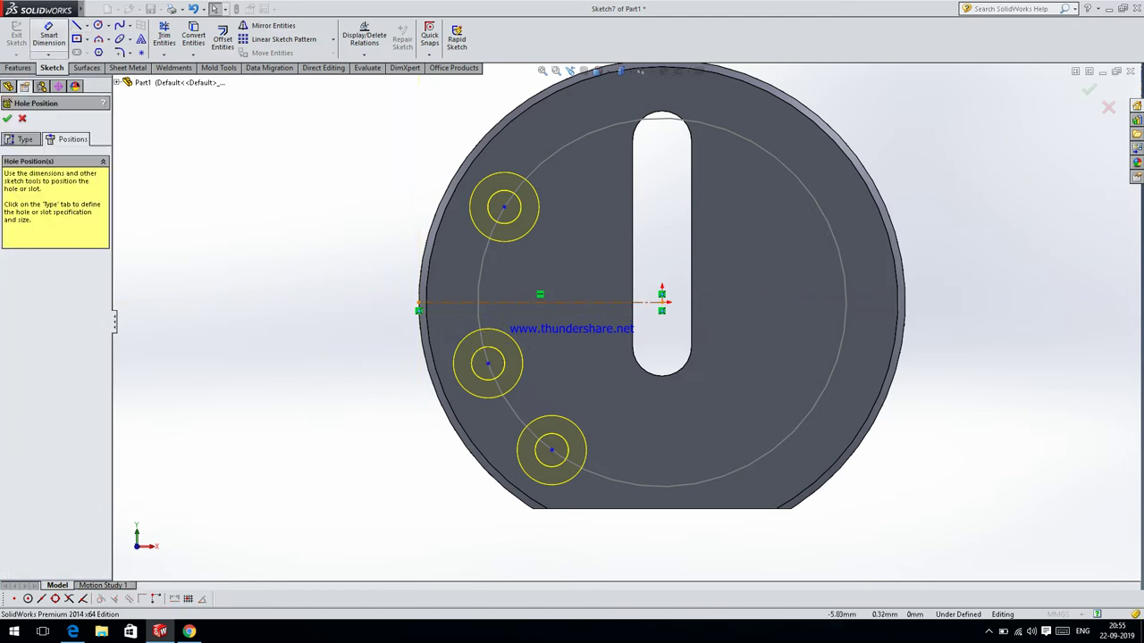
left_click(86, 24)
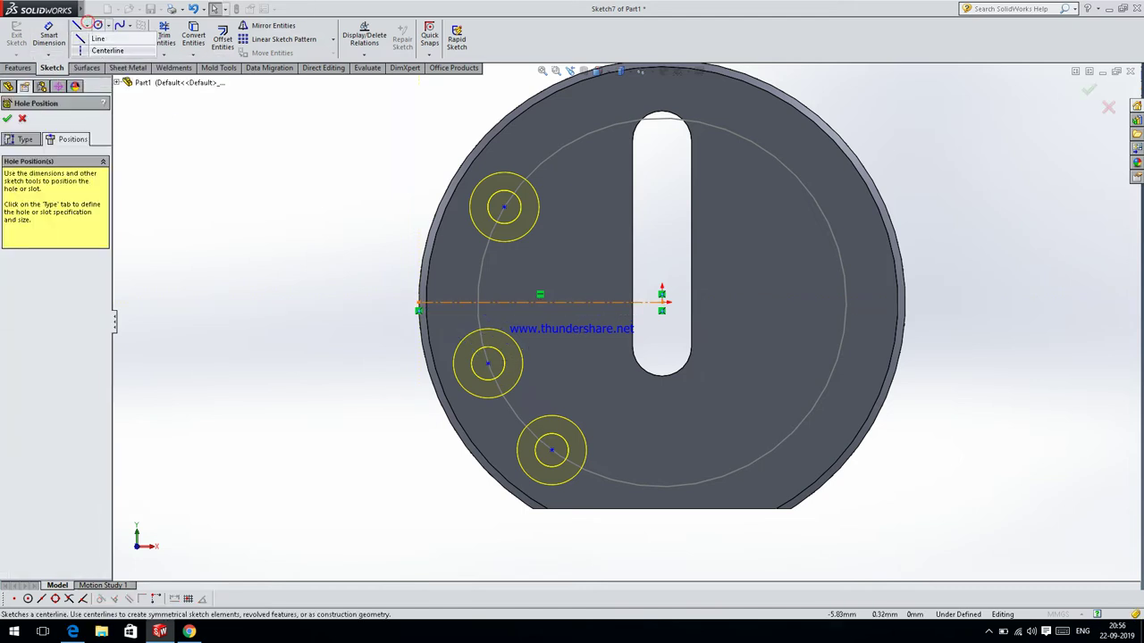
left_click(106, 50)
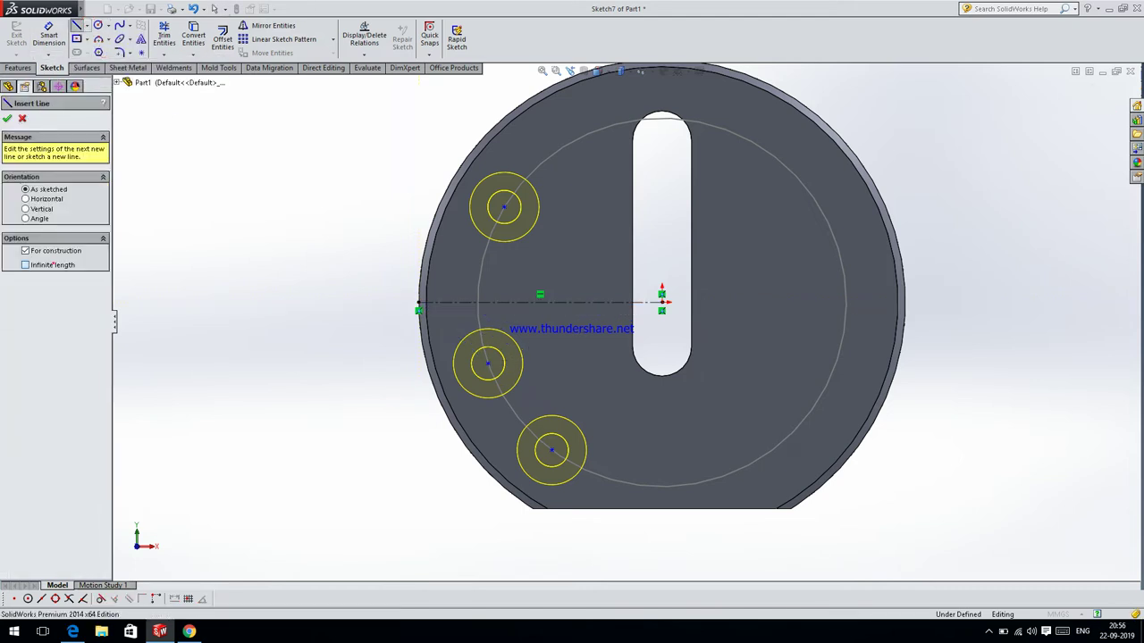
left_click(661, 302)
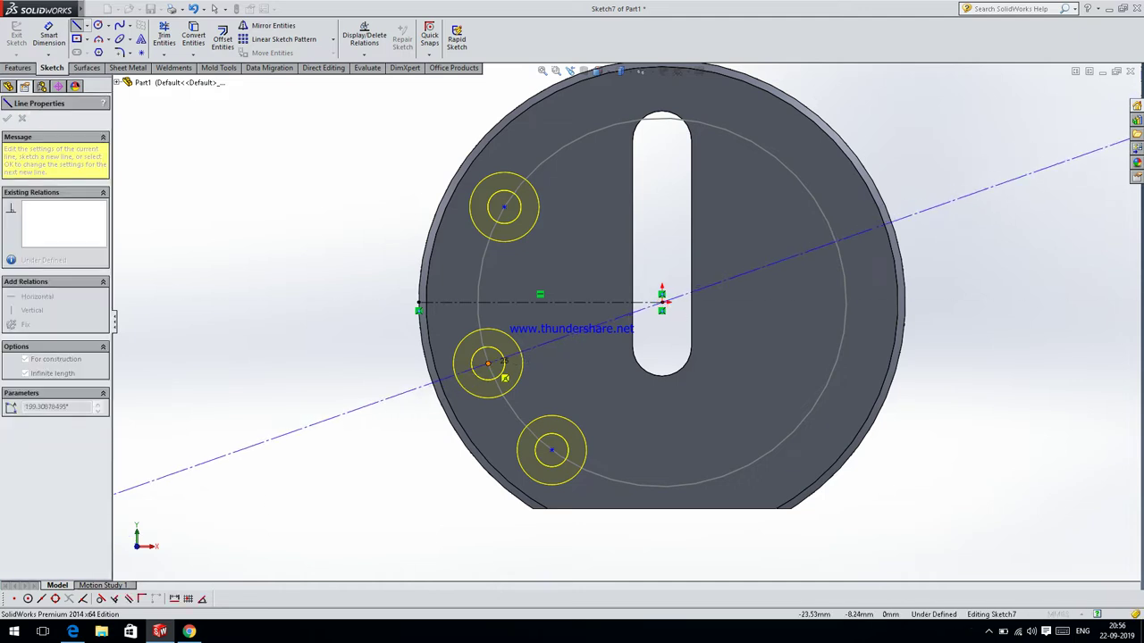
left_click(488, 362)
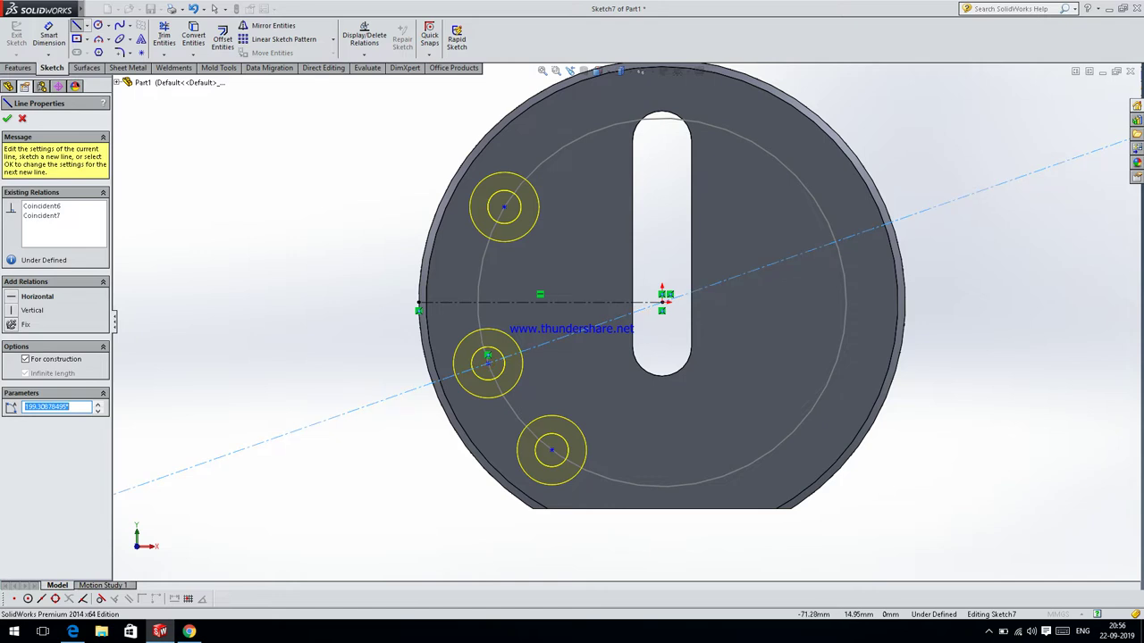
left_click(7, 118)
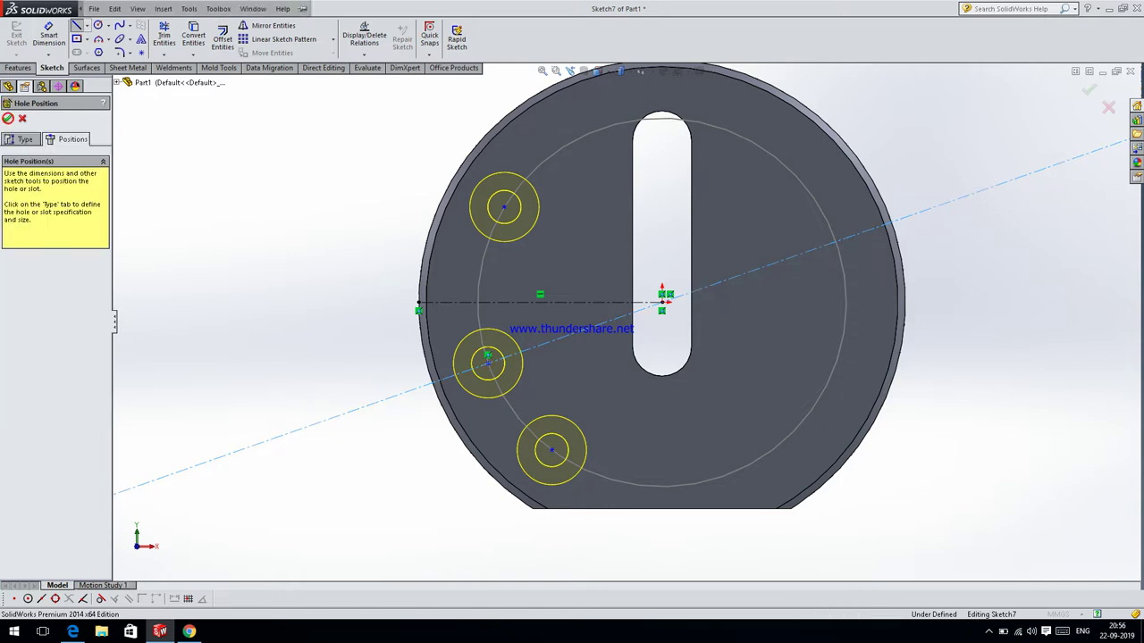
- Dimension the middle hole's centerline 20° from the horizontal construction line
left_click(43, 37)
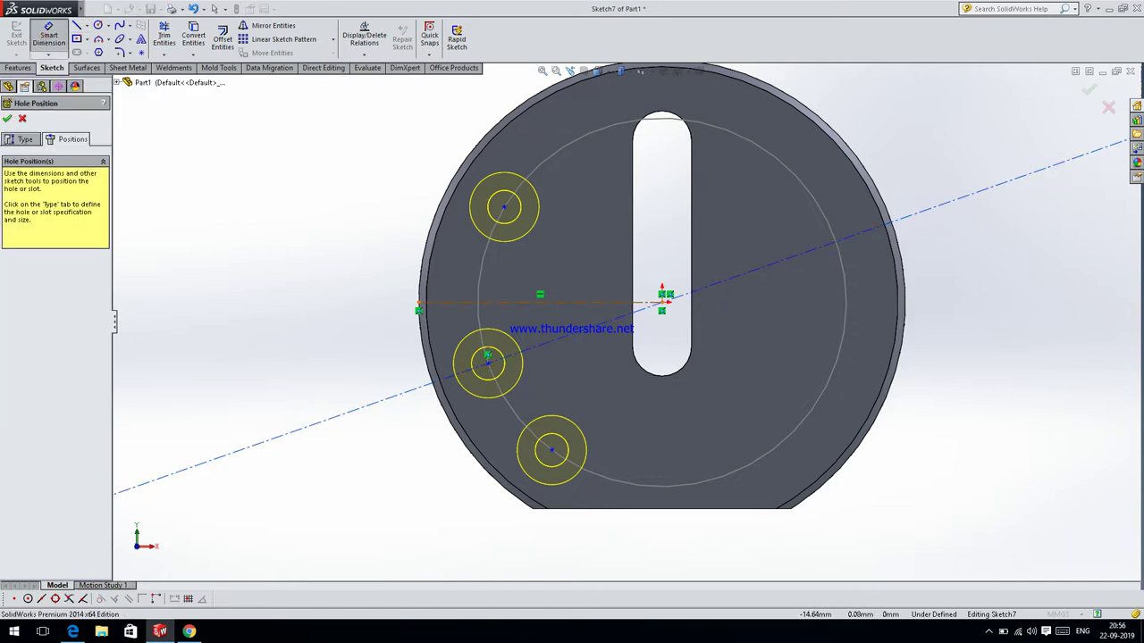
left_click(540, 302)
left_click(563, 335)
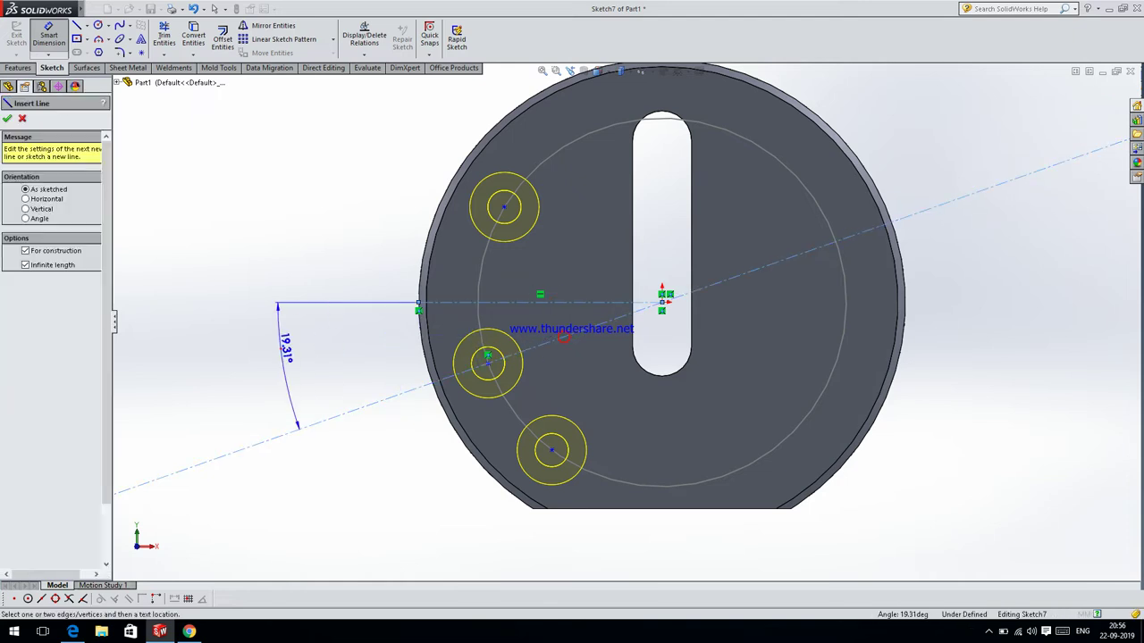
left_click(286, 348)
type("20")
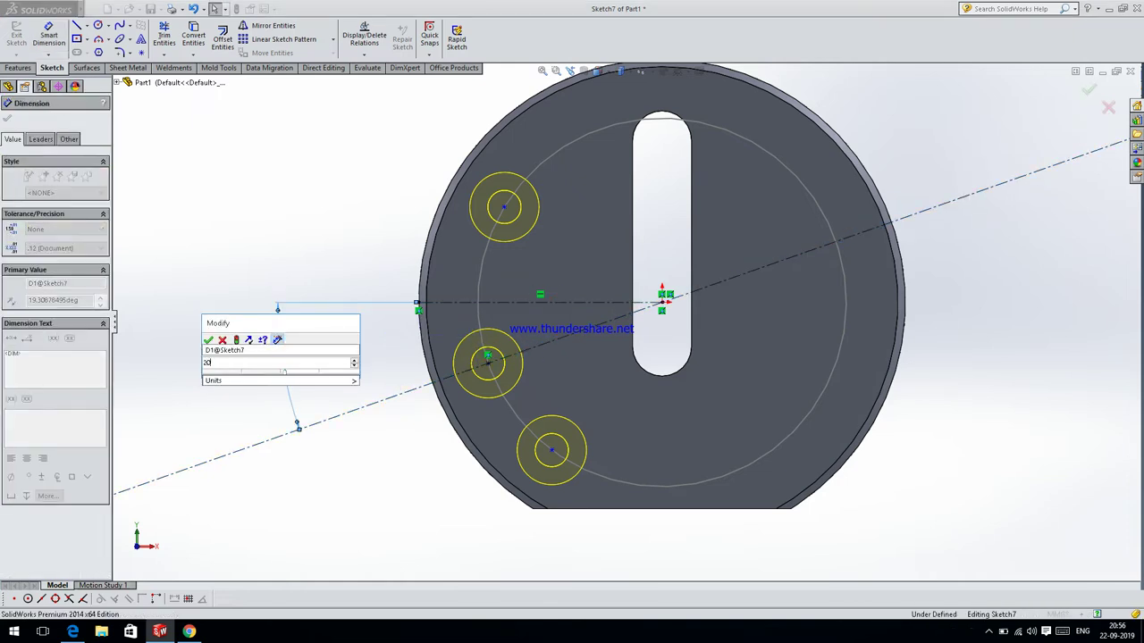
key("Return")
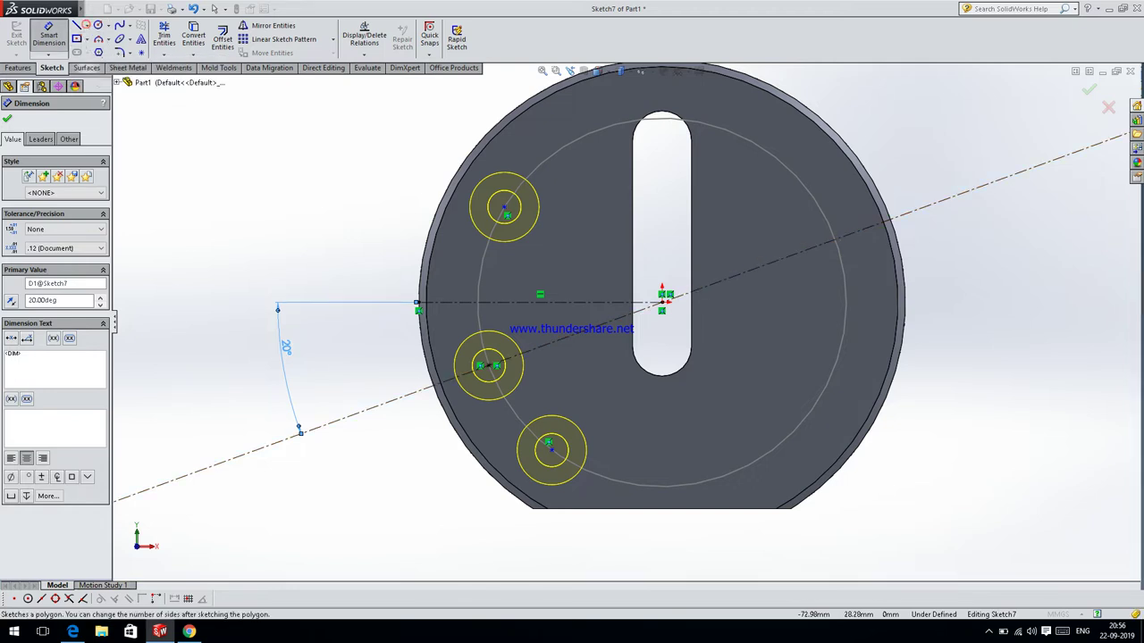
key("Escape")
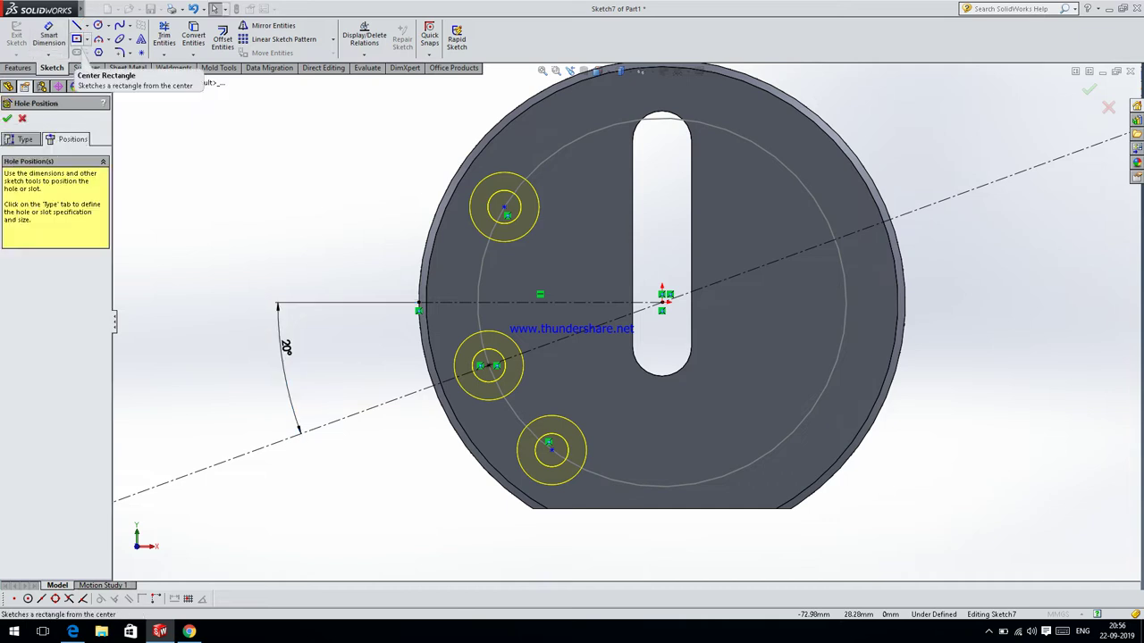
left_click(85, 26)
left_click(107, 50)
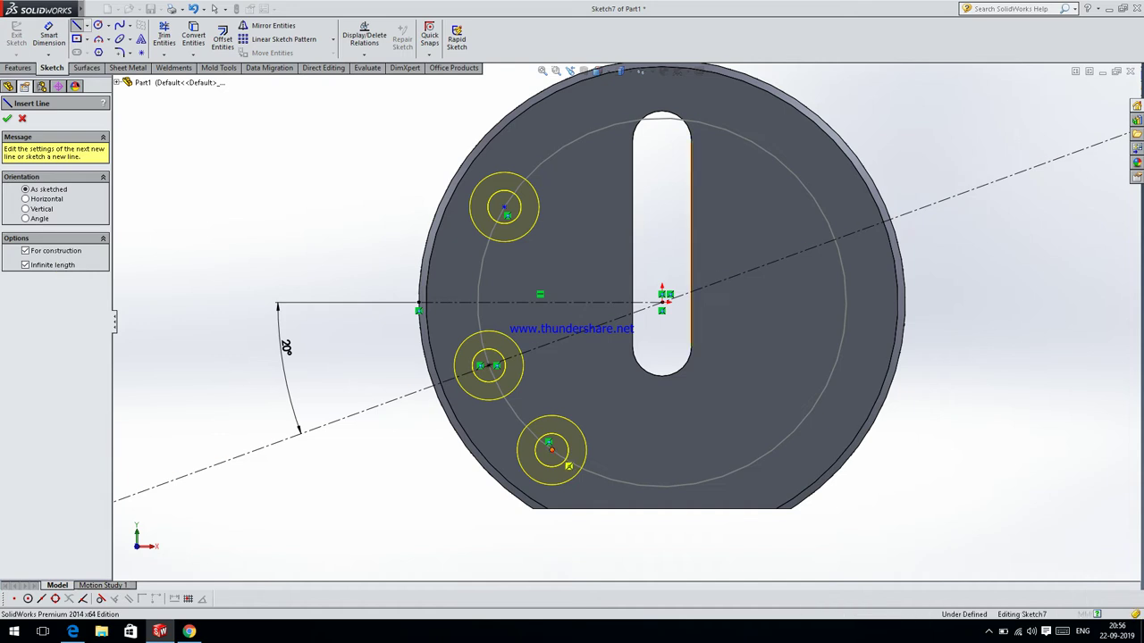
- Draw centerlines from the slot centre through the upper and lower holes
left_click(661, 301)
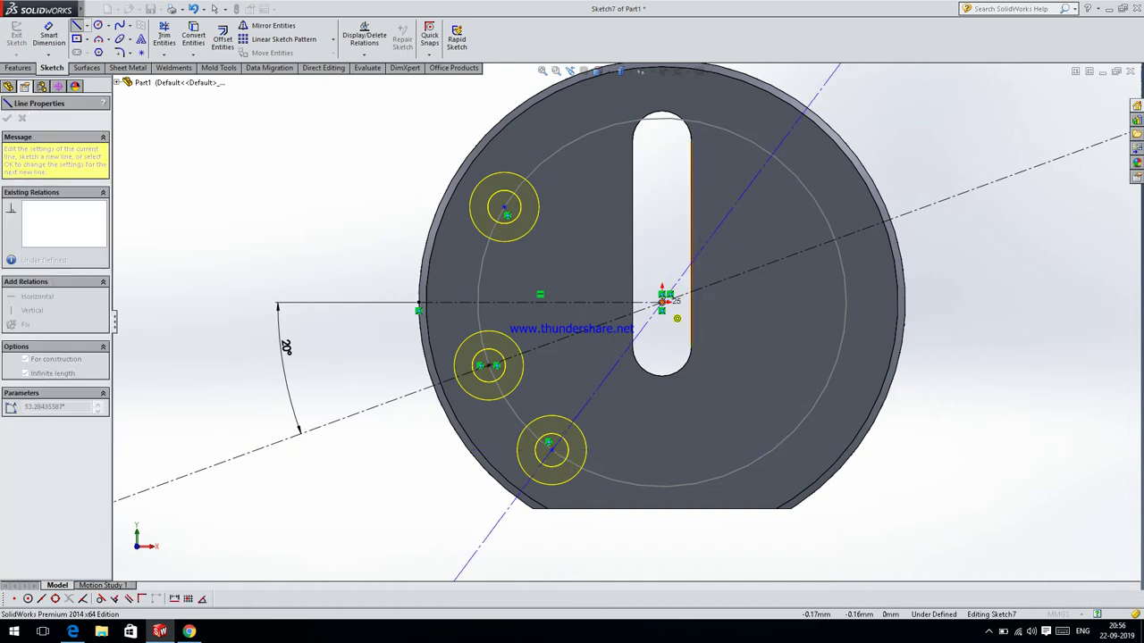
left_click(663, 298)
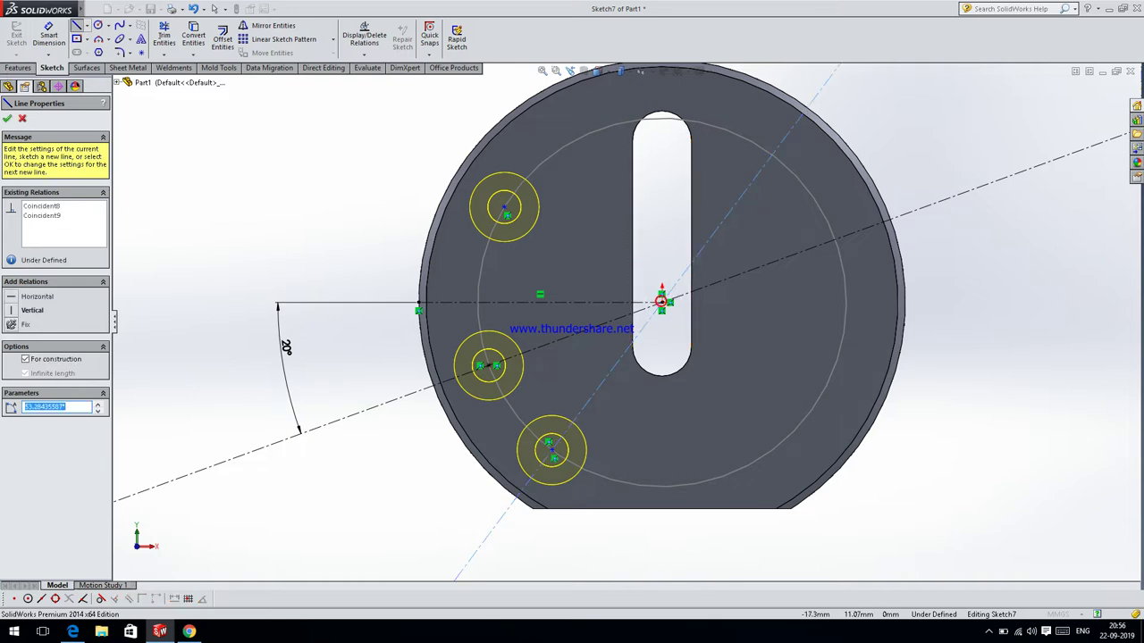
left_click(661, 302)
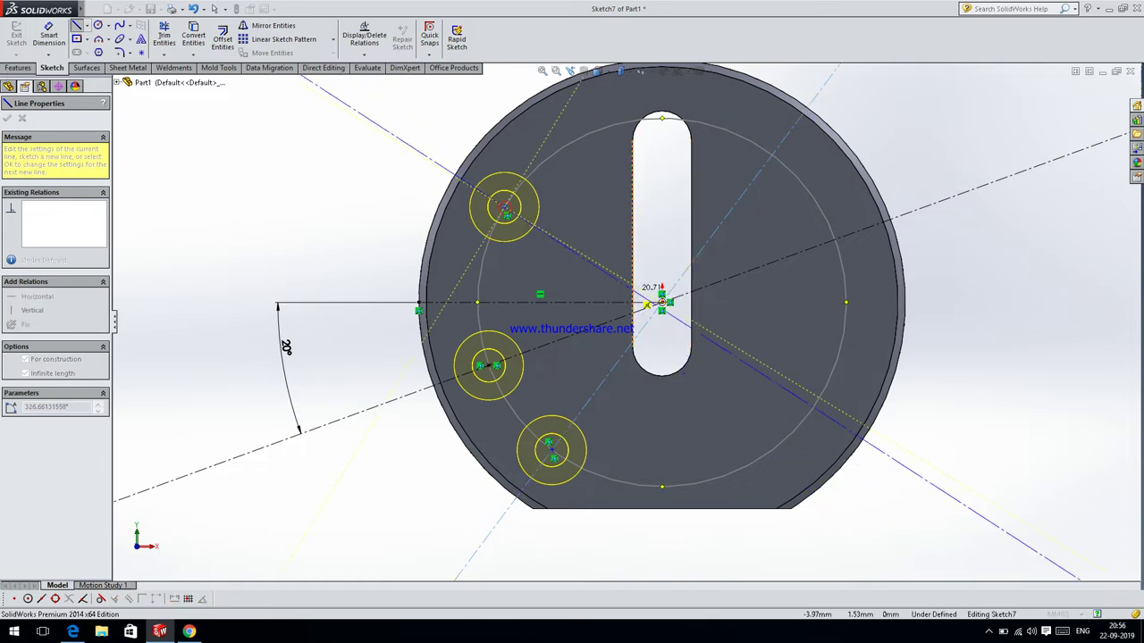
key("Escape")
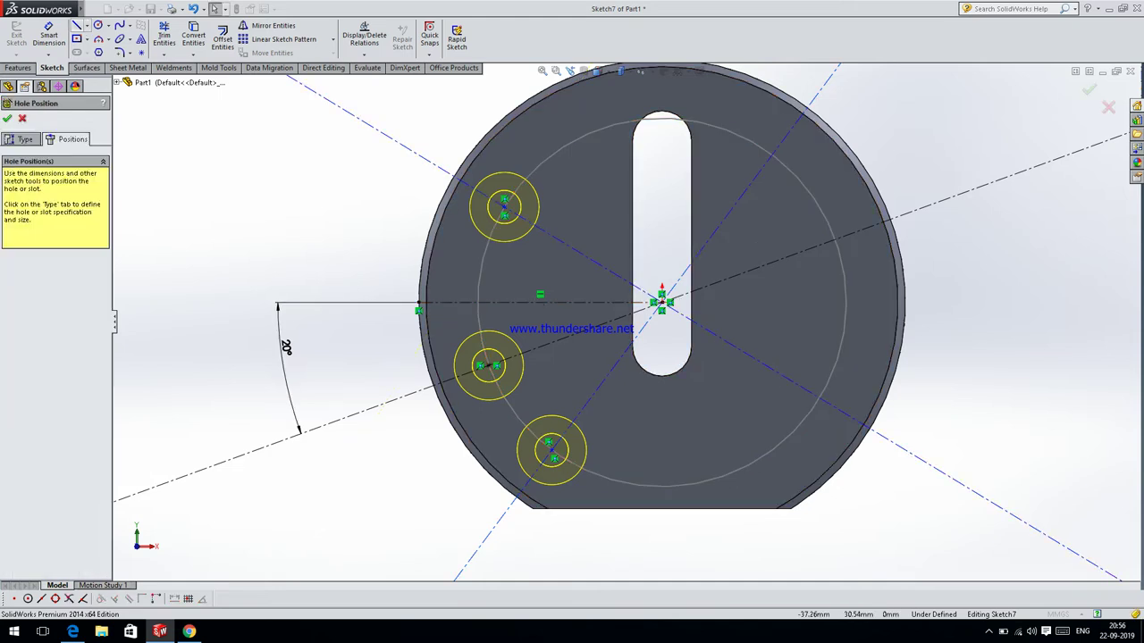
- Fix the upper hole's centerline at 20° above the horizontal line
left_click(49, 35)
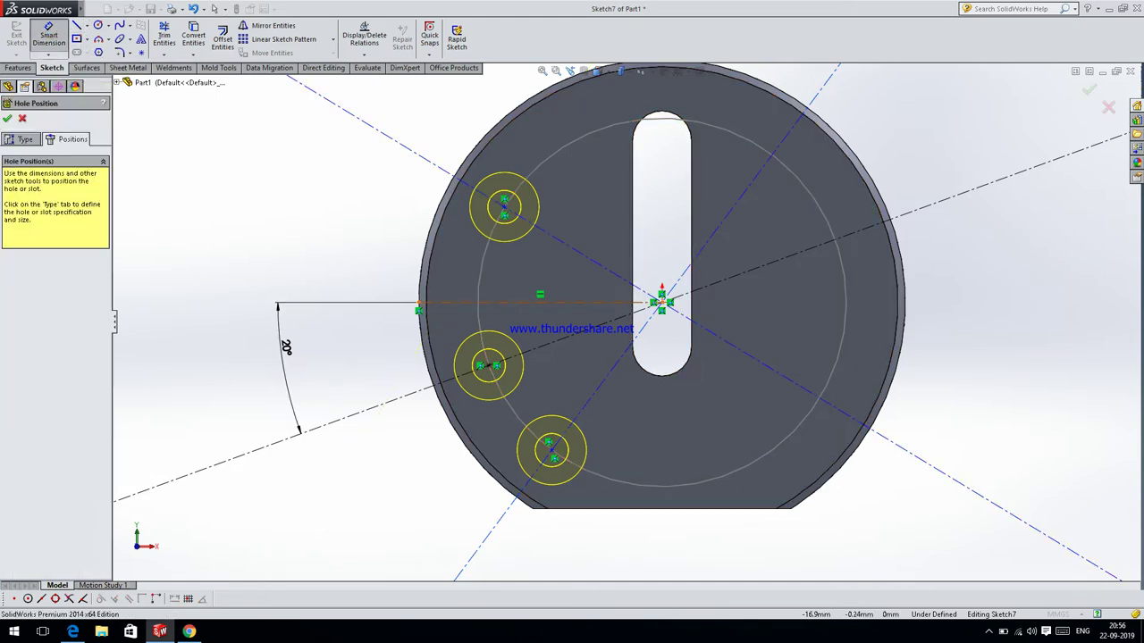
left_click(536, 302)
left_click(571, 247)
left_click(323, 191)
type("2")
key("Return")
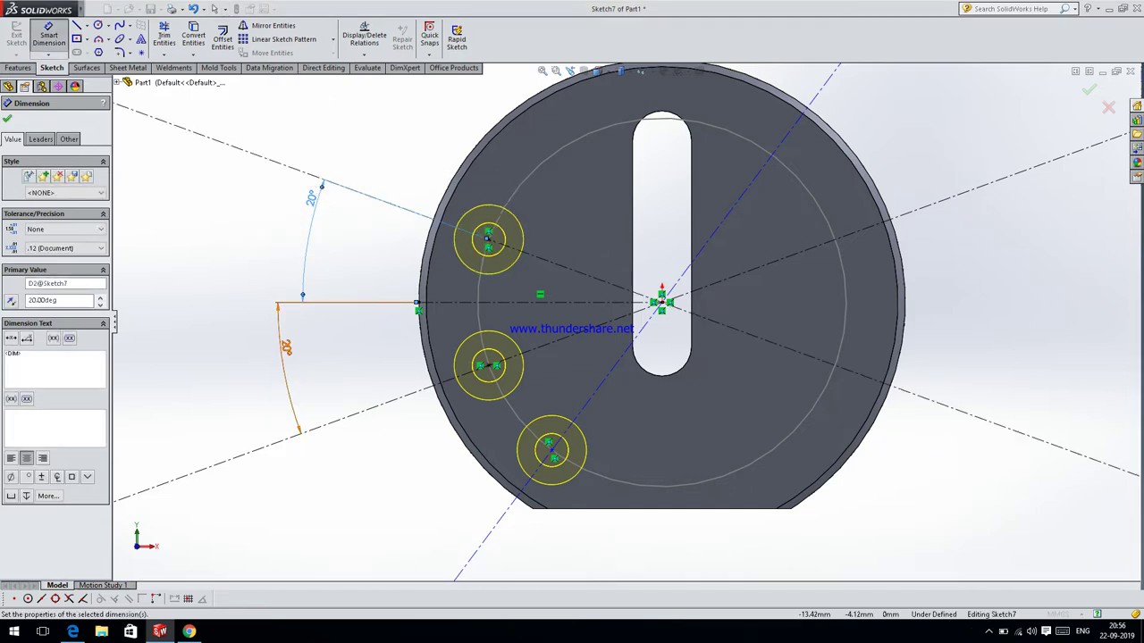
- Set the lower hole's centerline 40° from the middle line and accept the hole positions
left_click(376, 303)
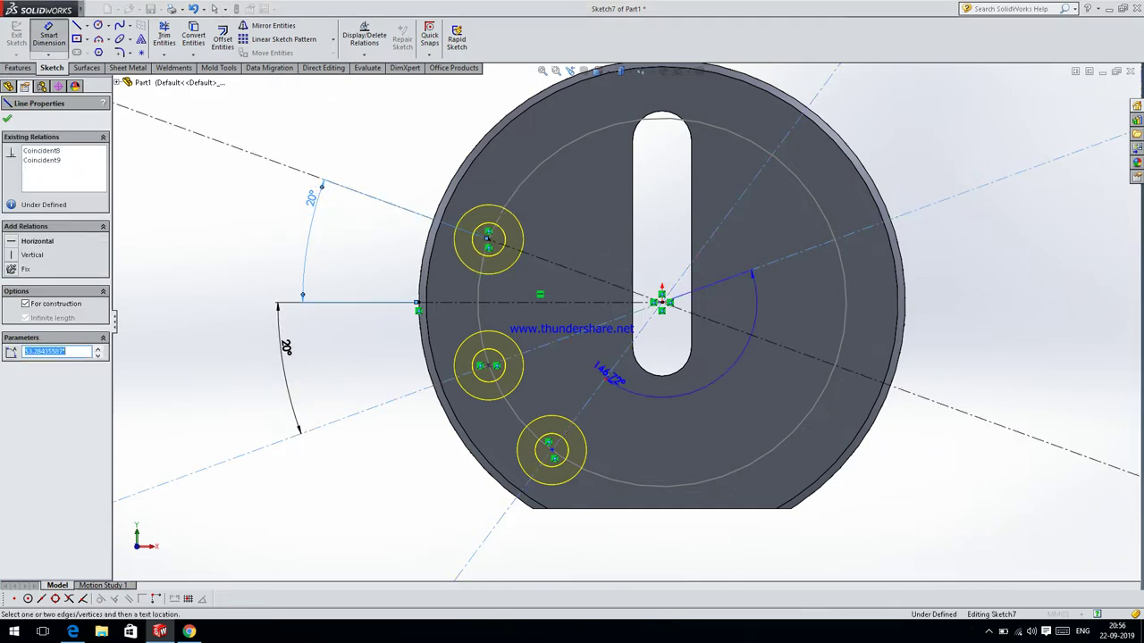
left_click(573, 420)
left_click(385, 493)
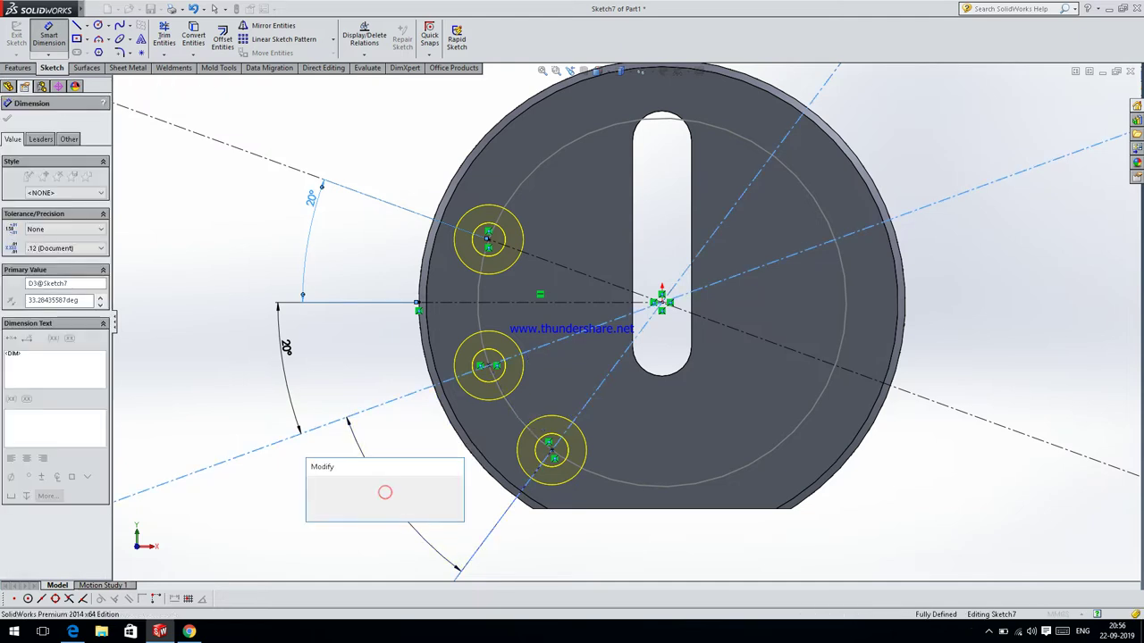
type("20")
key("Return")
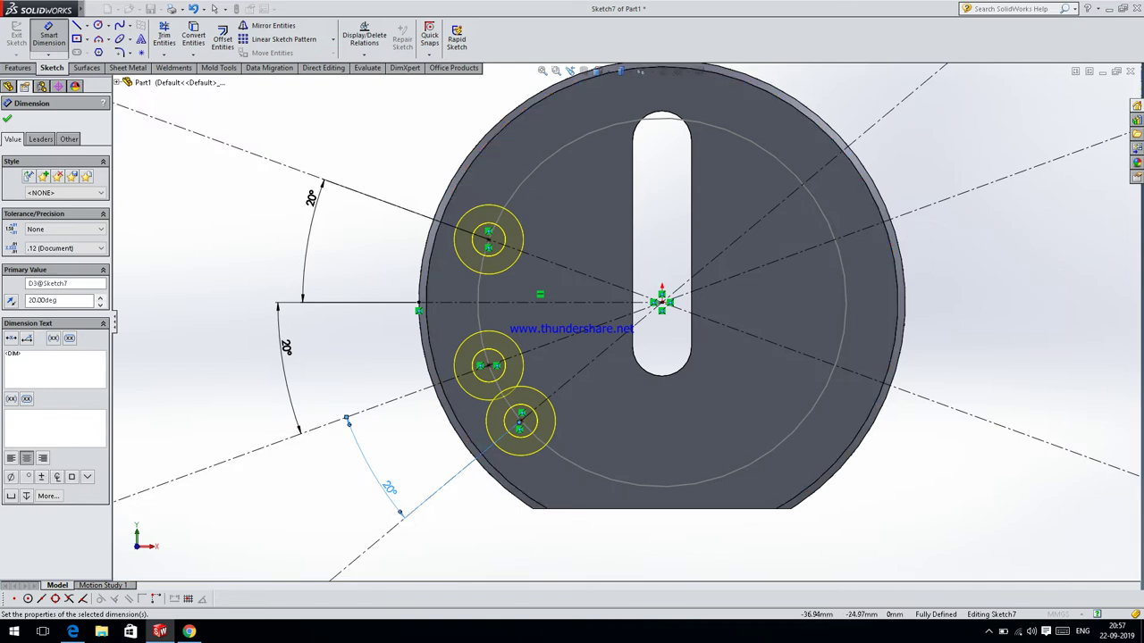
left_click(391, 490)
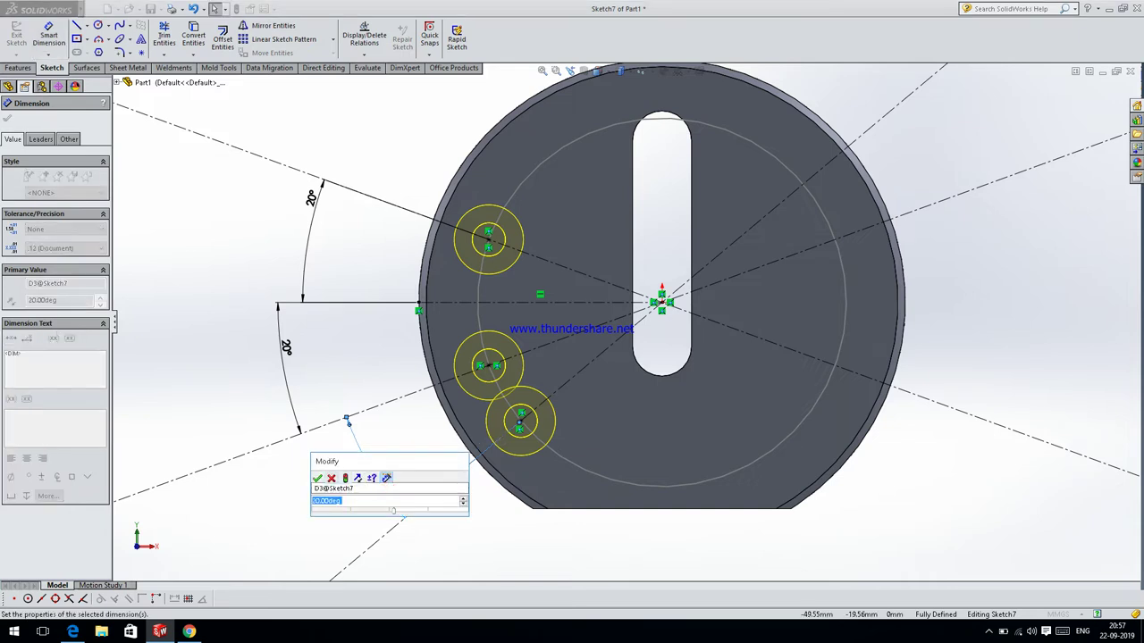
type("4")
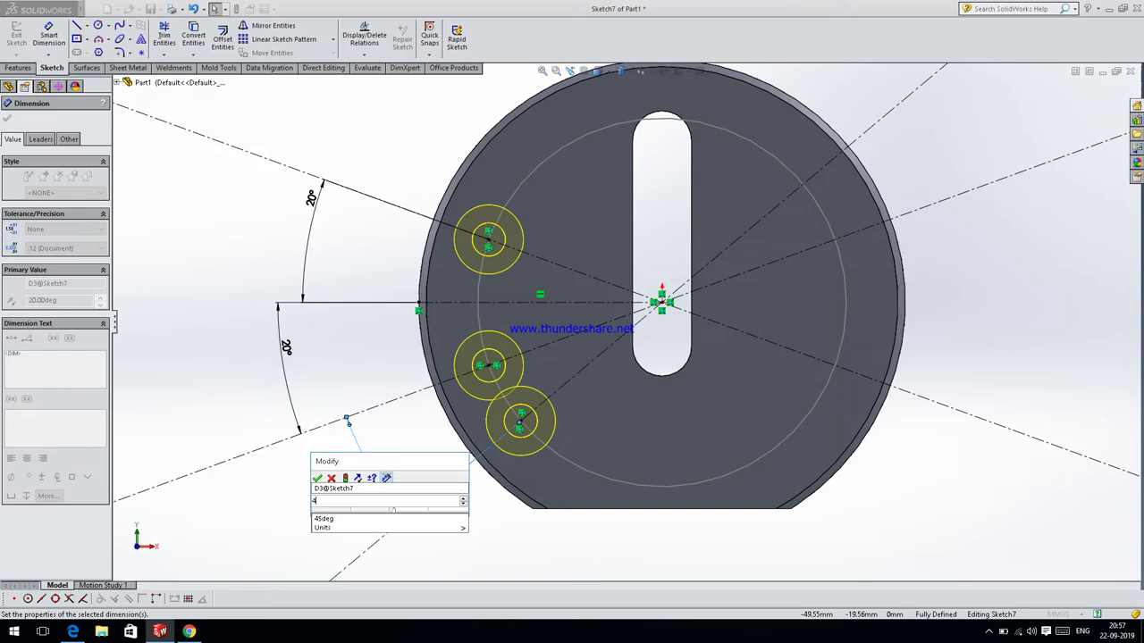
type("0")
key("Return")
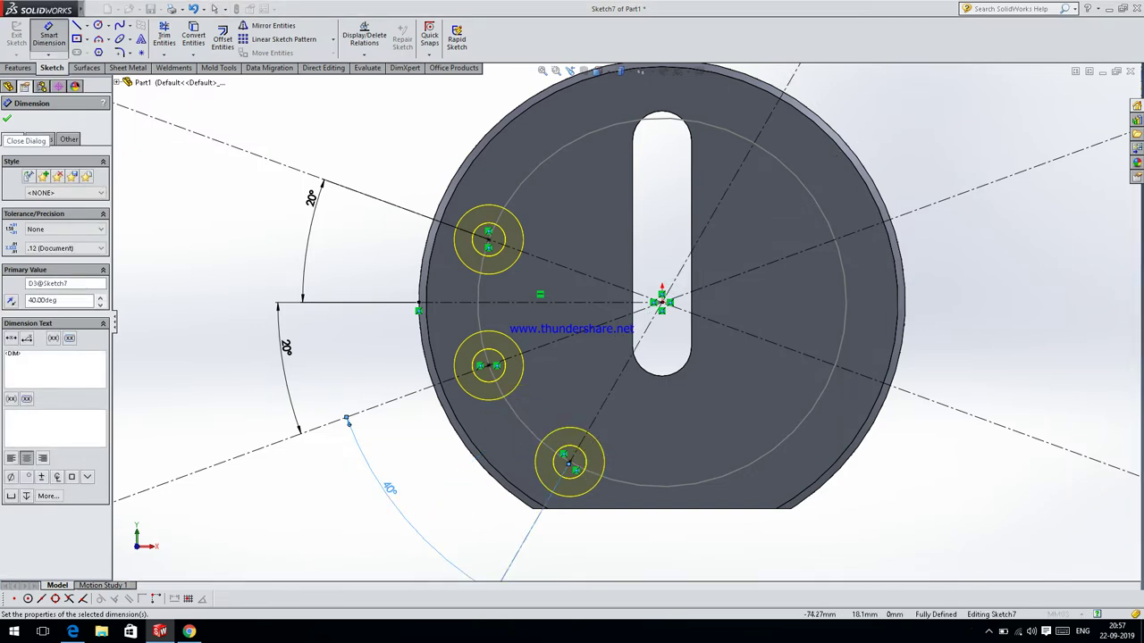
key("Escape")
left_click(7, 118)
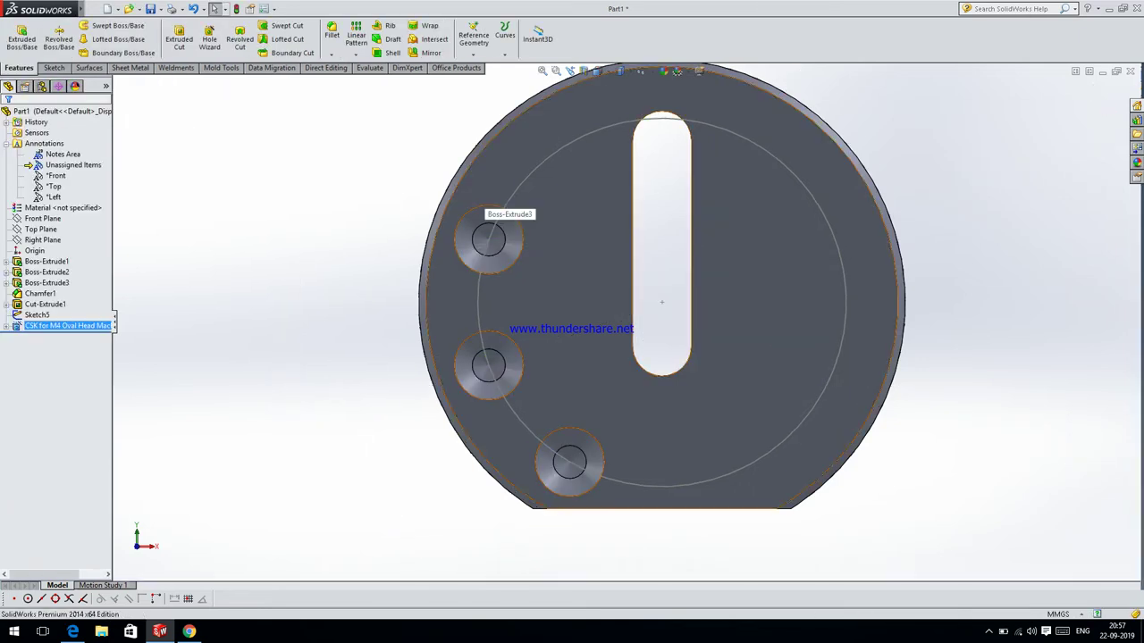
- Orbit the part to inspect the three countersunk holes, then bring up the reference drawing
middle_click_drag(500, 335, 804, 339)
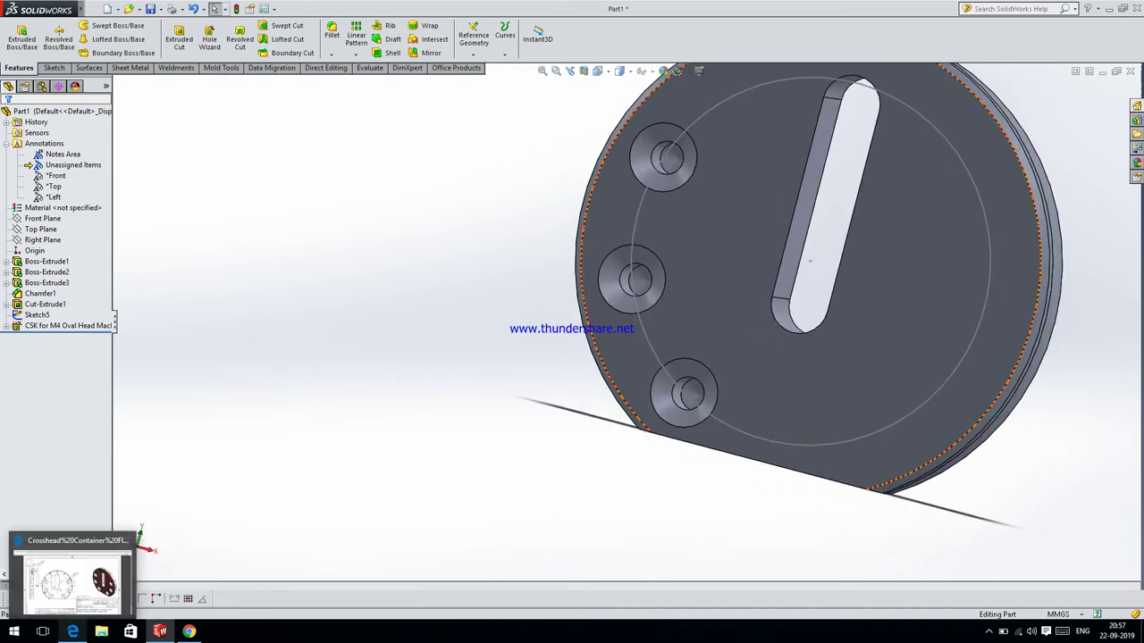
left_click(73, 632)
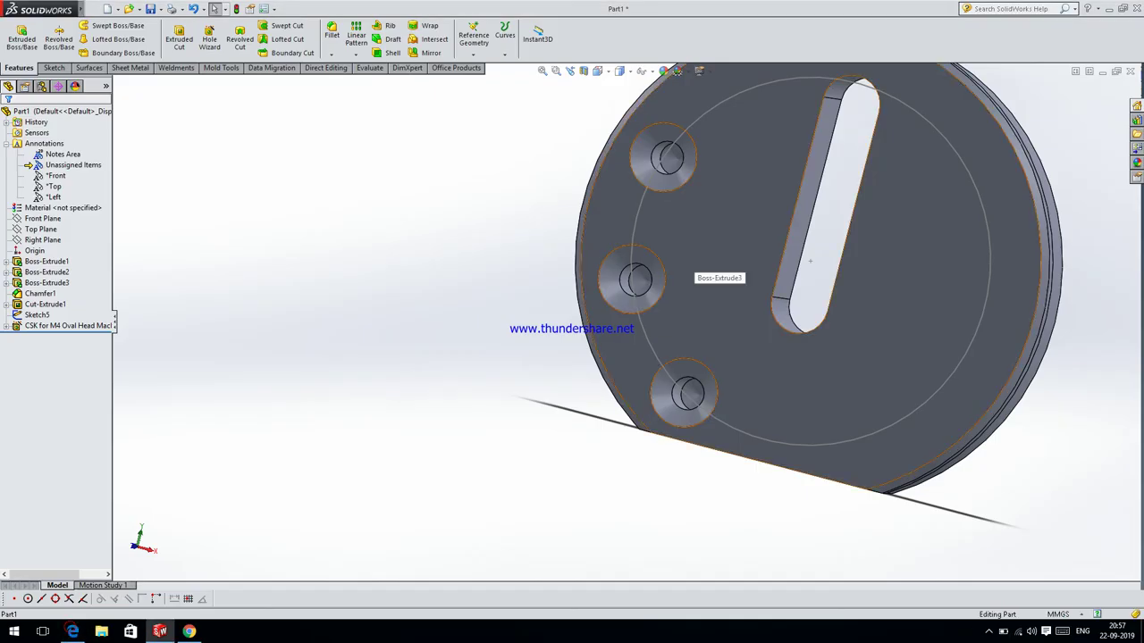
scroll(688, 304, "down", 3)
scroll(688, 304, "down", 1)
mouse_move(697, 313)
middle_mouse_down()
mouse_move(759, 349)
mouse_move(714, 321)
middle_mouse_up()
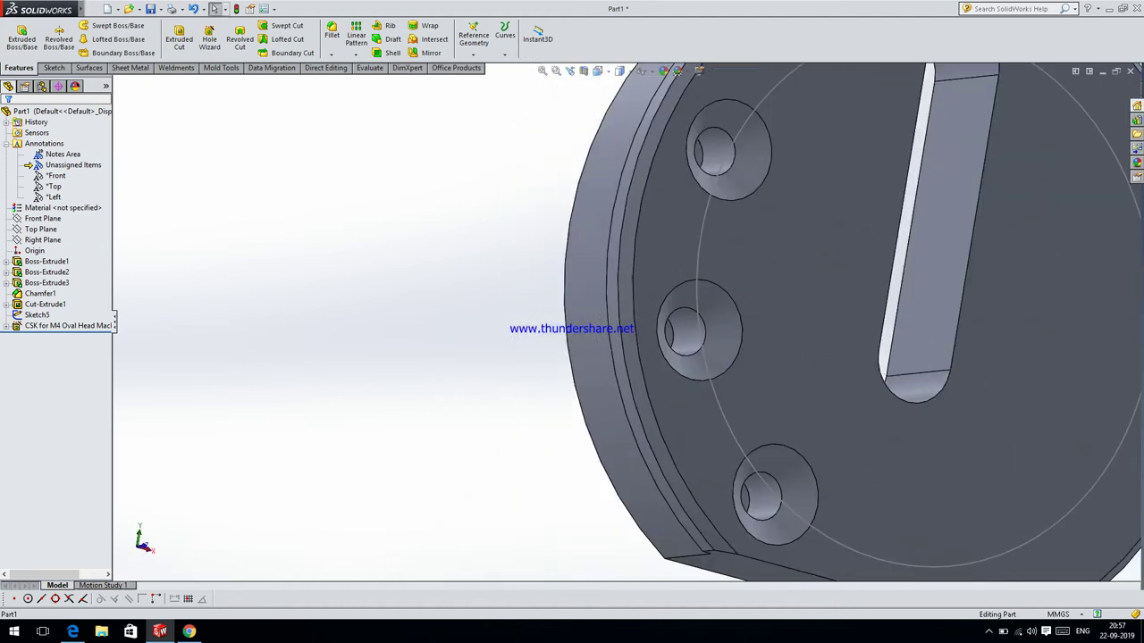
- Reorient the part to a straight front view
scroll(804, 357, "up", 5)
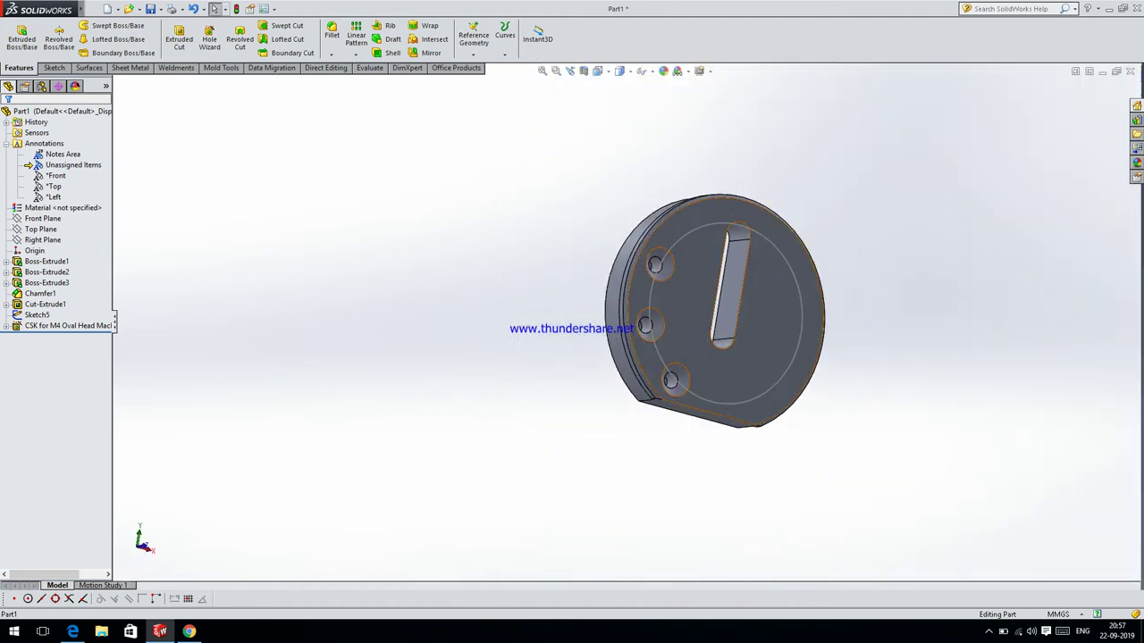
middle_click_drag(715, 312, 679, 321)
left_click(598, 72)
left_click(636, 125)
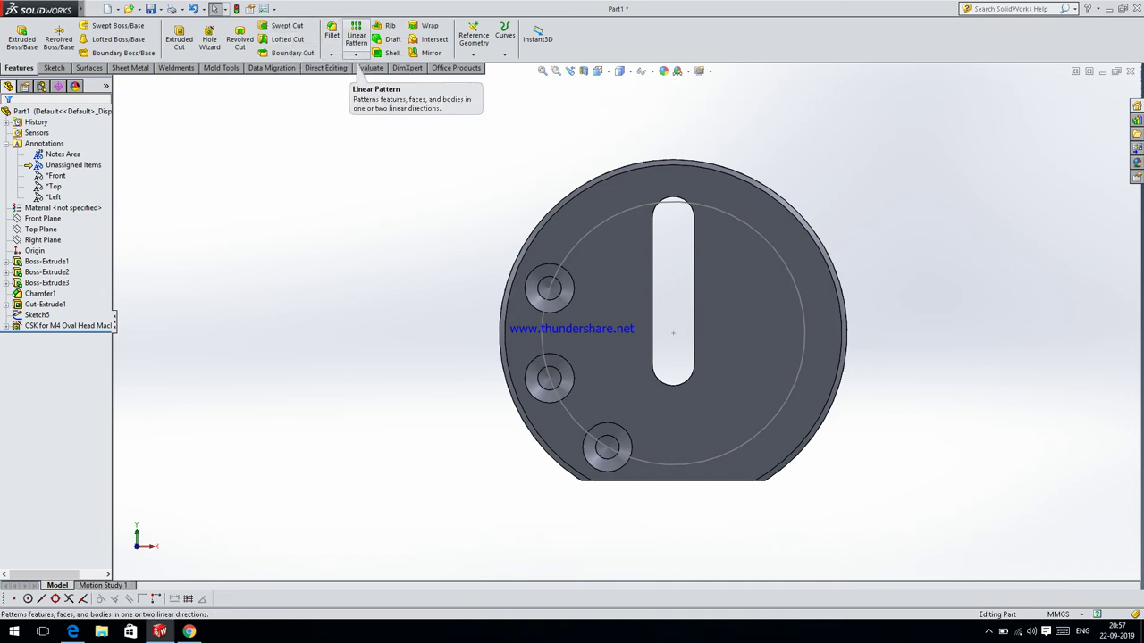
- Start a Circular Pattern with the CSK for M4 Oval Head holes as the feature to repeat
left_click(356, 55)
left_click(370, 77)
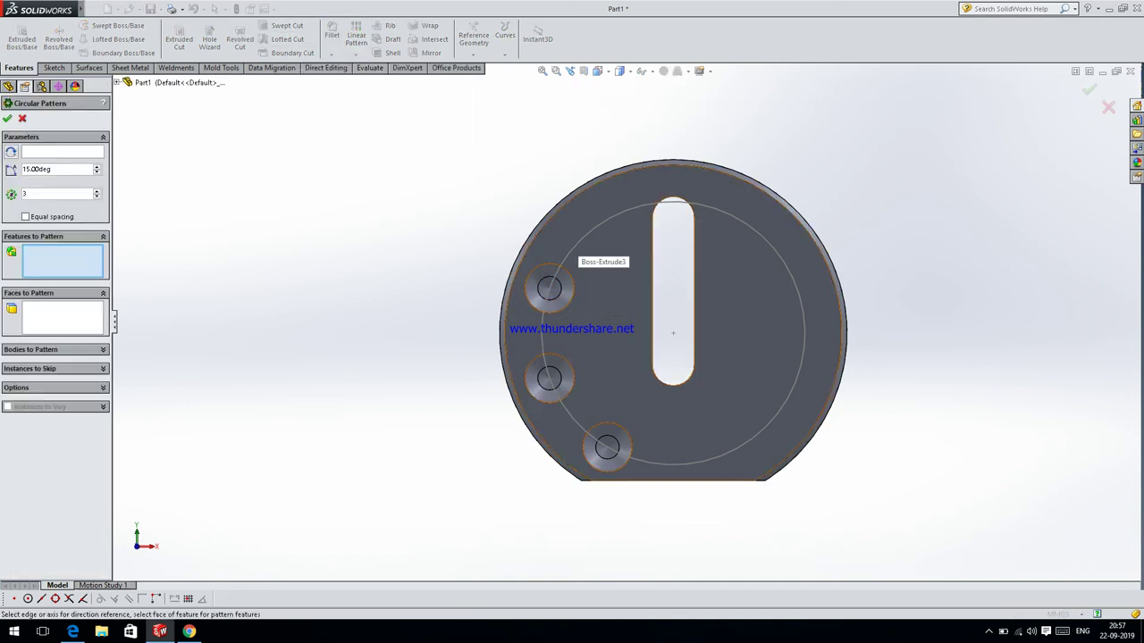
left_click(549, 289)
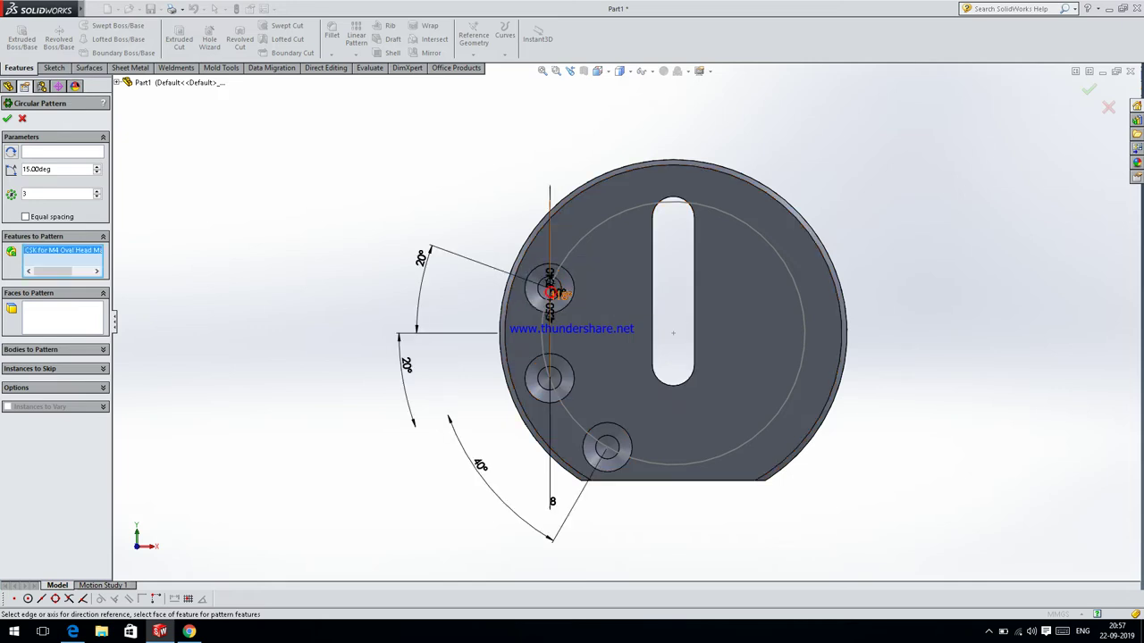
scroll(549, 289, "down", 3)
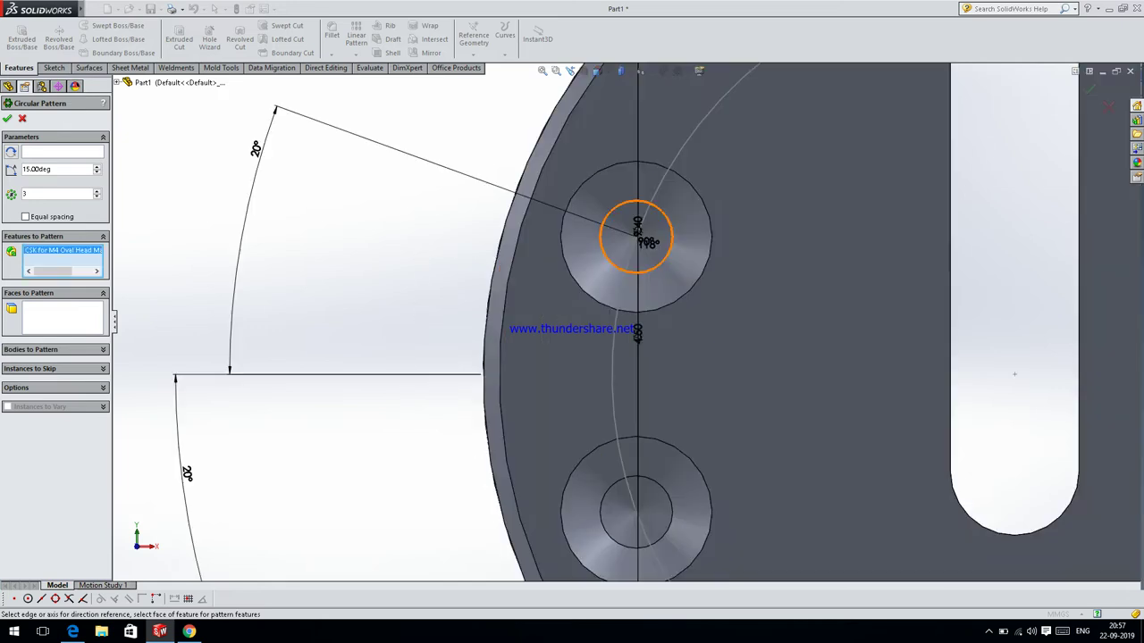
scroll(778, 245, "up", 3)
scroll(777, 246, "up", 2)
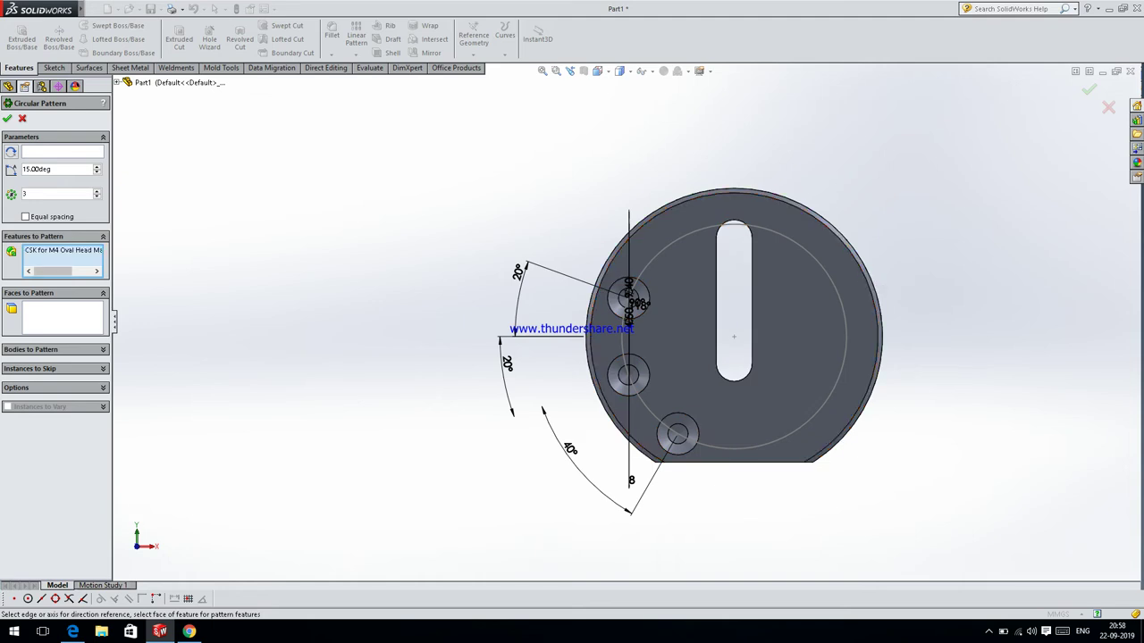
left_click(39, 152)
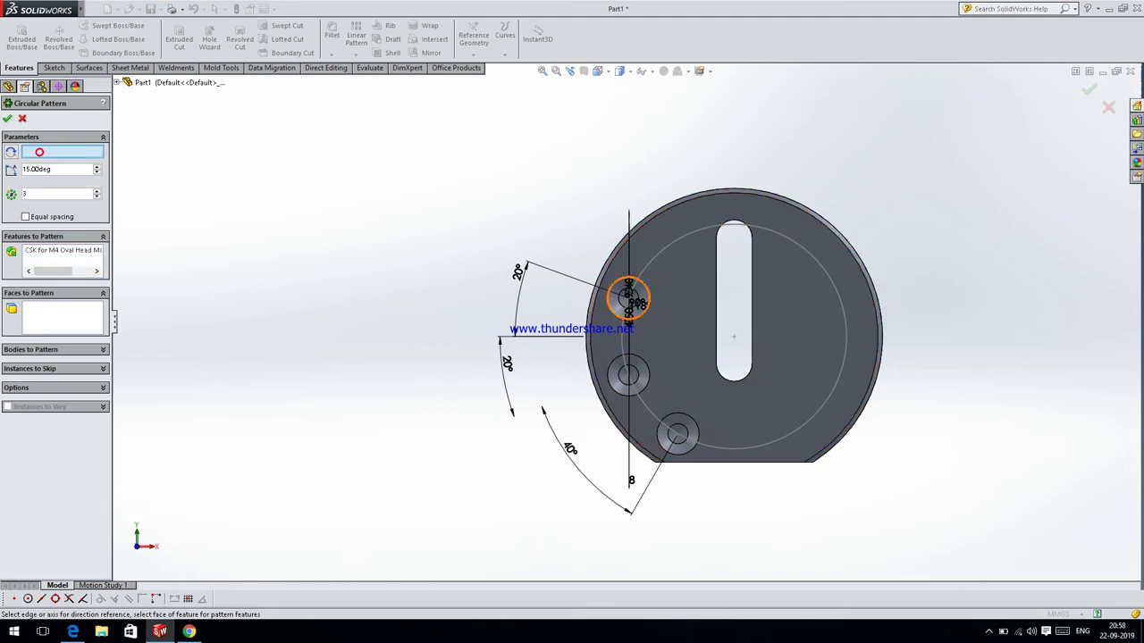
- Try the outer edge as the pattern axis with various angles and instance counts, then cancel the pattern
left_click(871, 293)
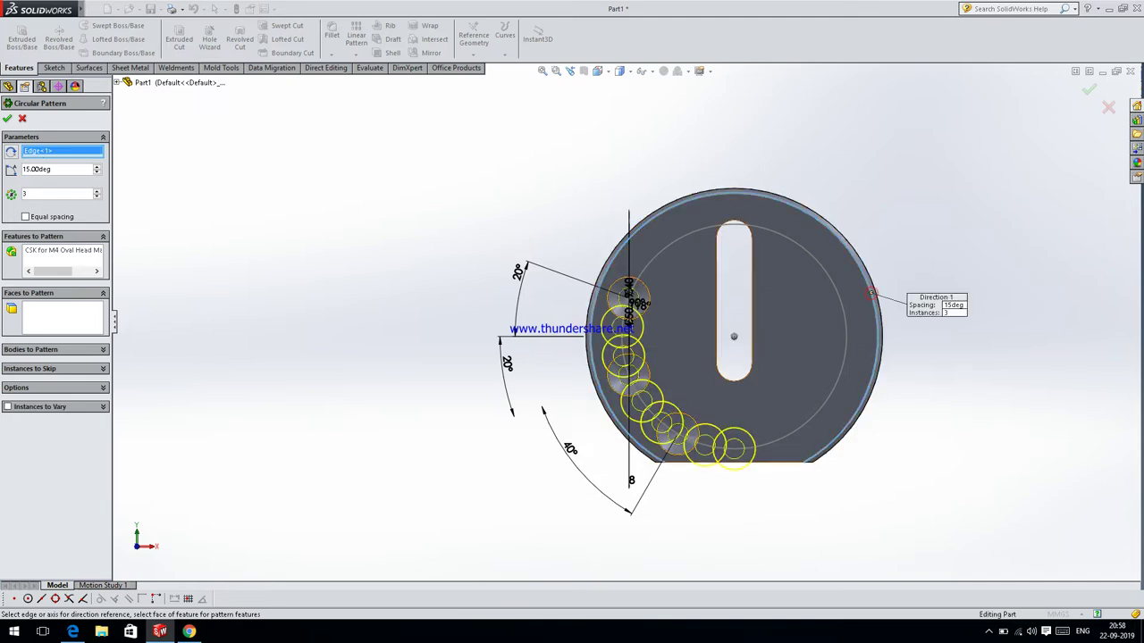
type("13")
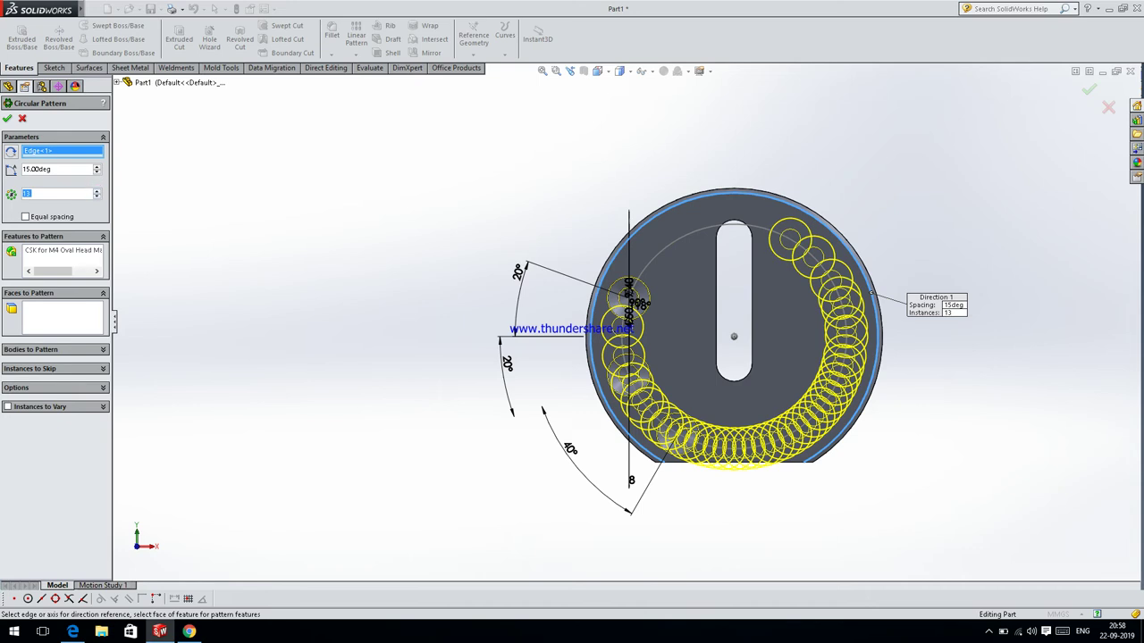
key("Up")
key("Up")
key("Up")
key("Up")
key("Up")
key("Up")
key("Up")
key("Up")
key("Up")
key("Up")
key("Up")
key("Up")
key("Up")
key("Up")
key("Up")
key("Down")
key("Down")
key("Down")
key("Down")
key("Down")
key("Down")
key("Down")
left_click(98, 198)
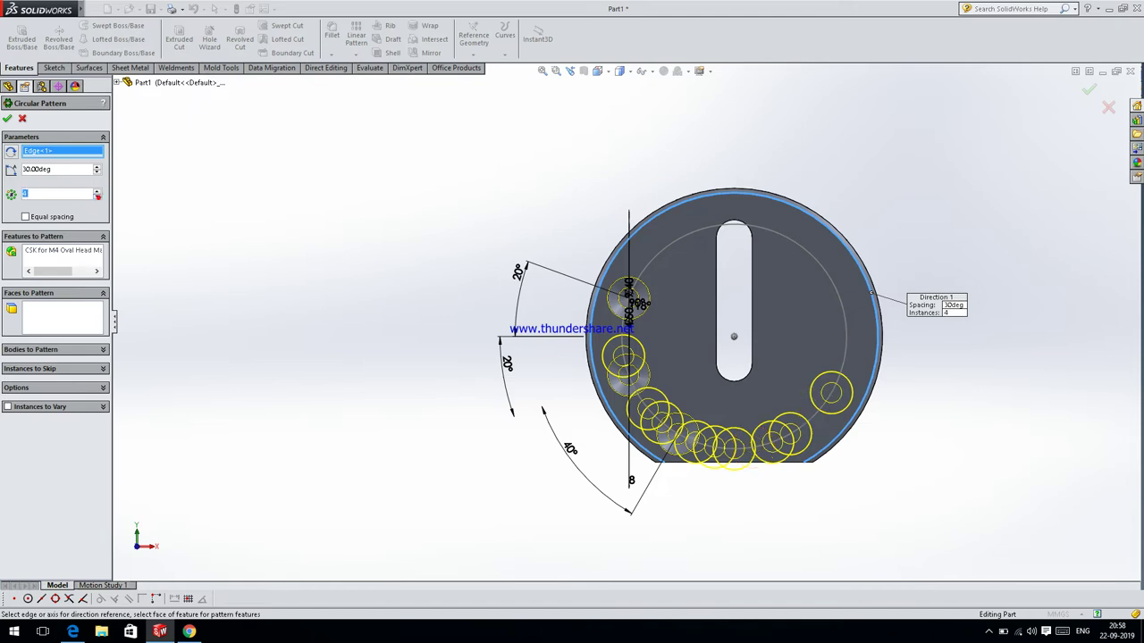
left_click(98, 197)
left_click(98, 197)
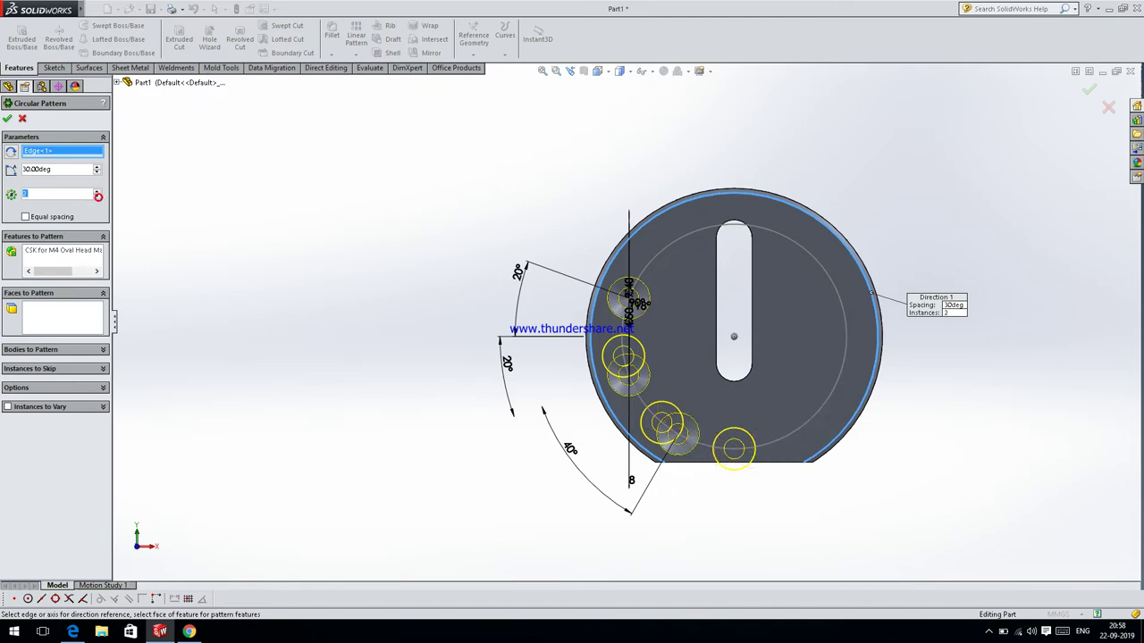
left_click(96, 190)
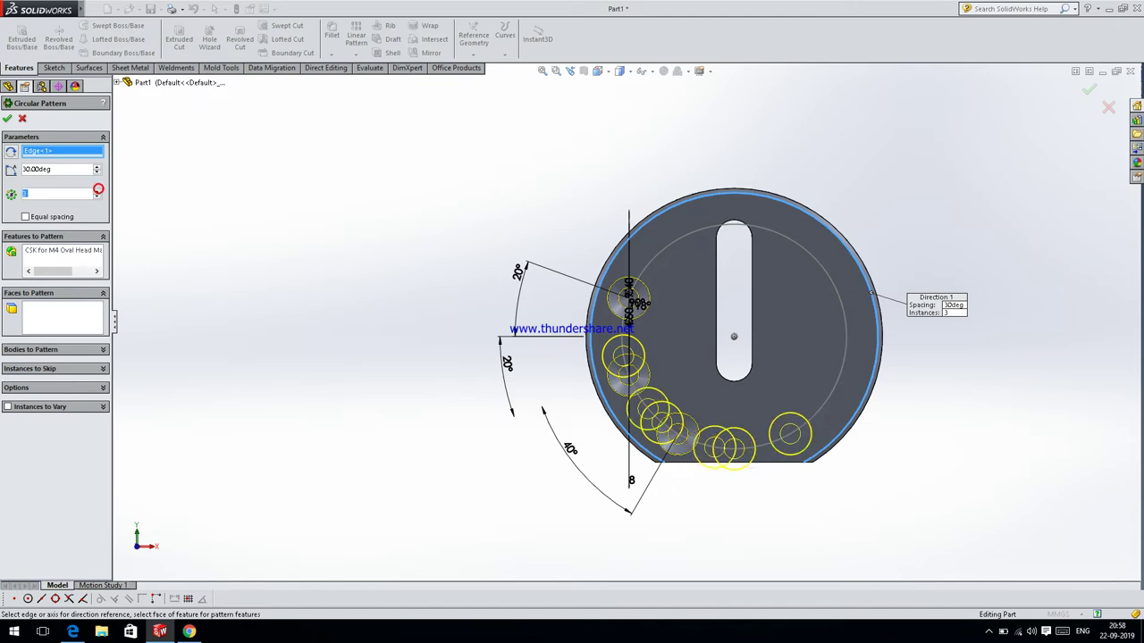
left_click(96, 167)
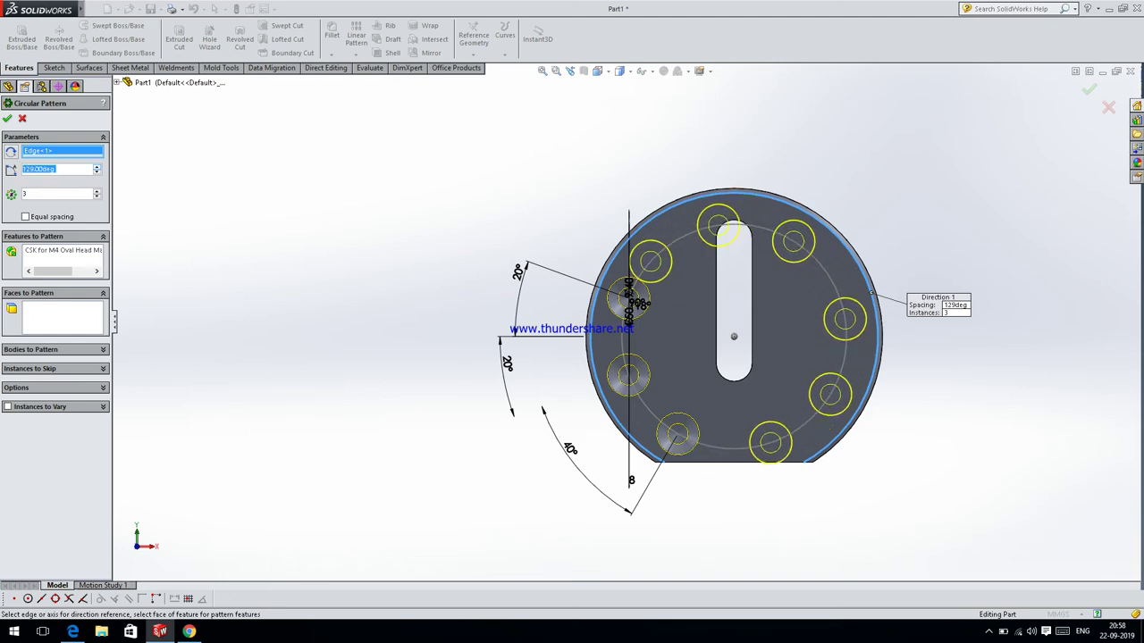
key("Escape")
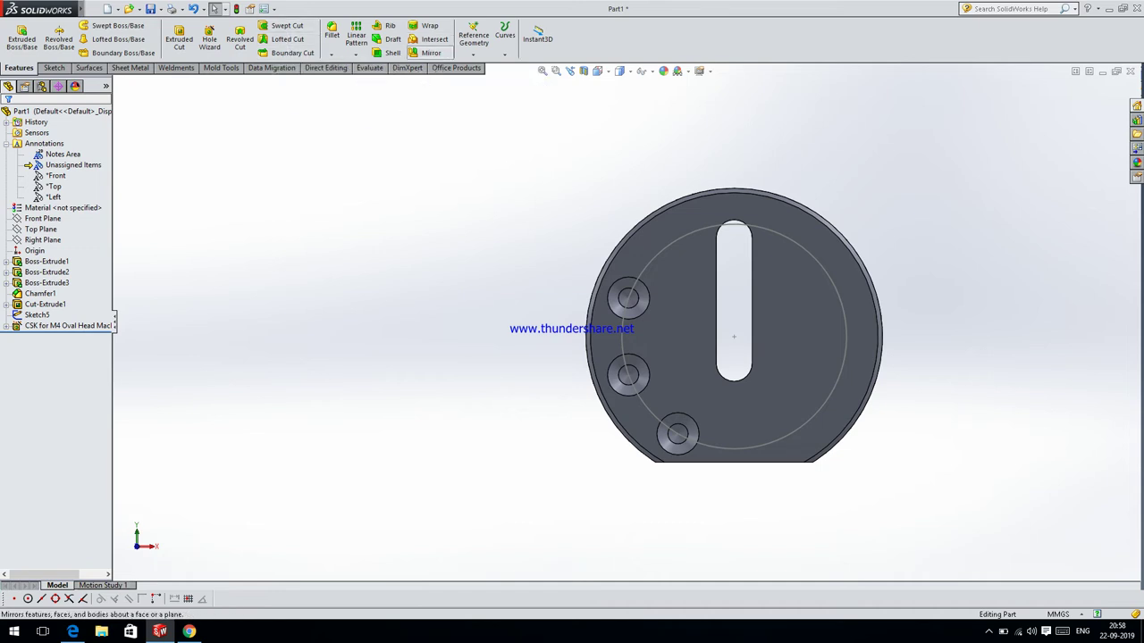
- Start a mirror, orbit the part briefly, then cancel the mirror
left_click(430, 53)
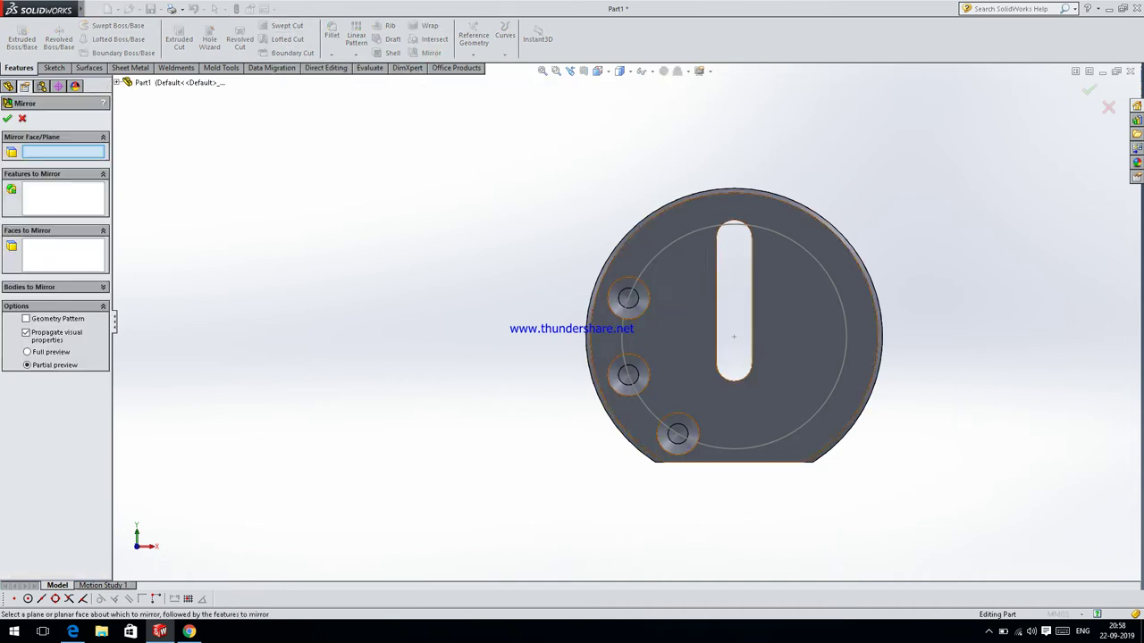
mouse_move(628, 300)
middle_mouse_down()
mouse_move(536, 313)
mouse_move(625, 317)
middle_mouse_up()
scroll(630, 317, "down", 4)
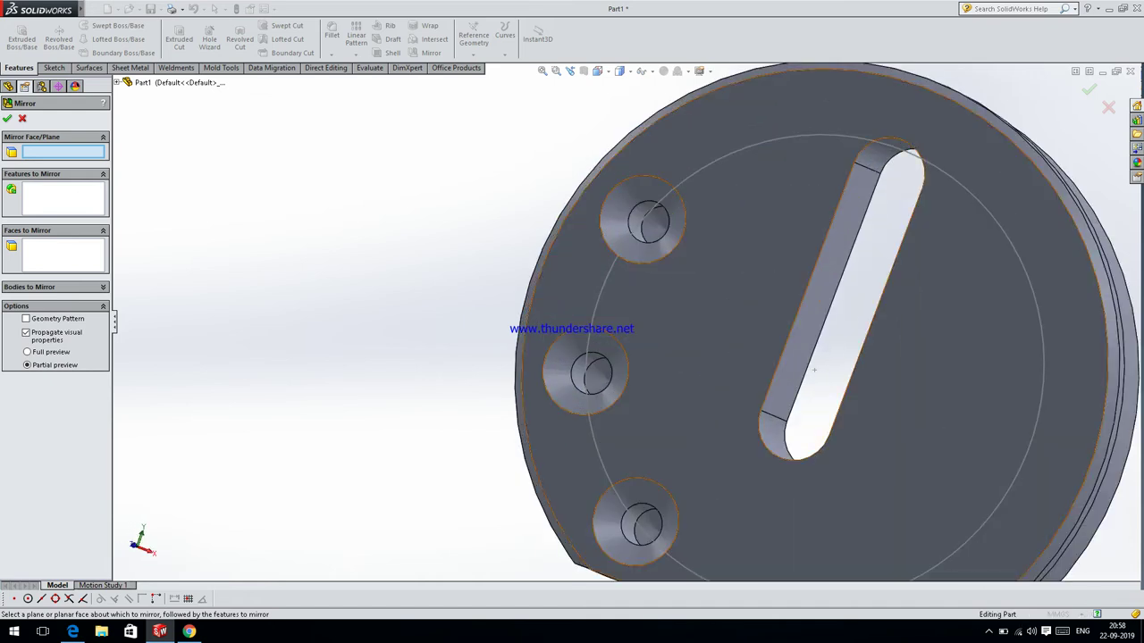
scroll(629, 317, "up", 4)
key("Escape")
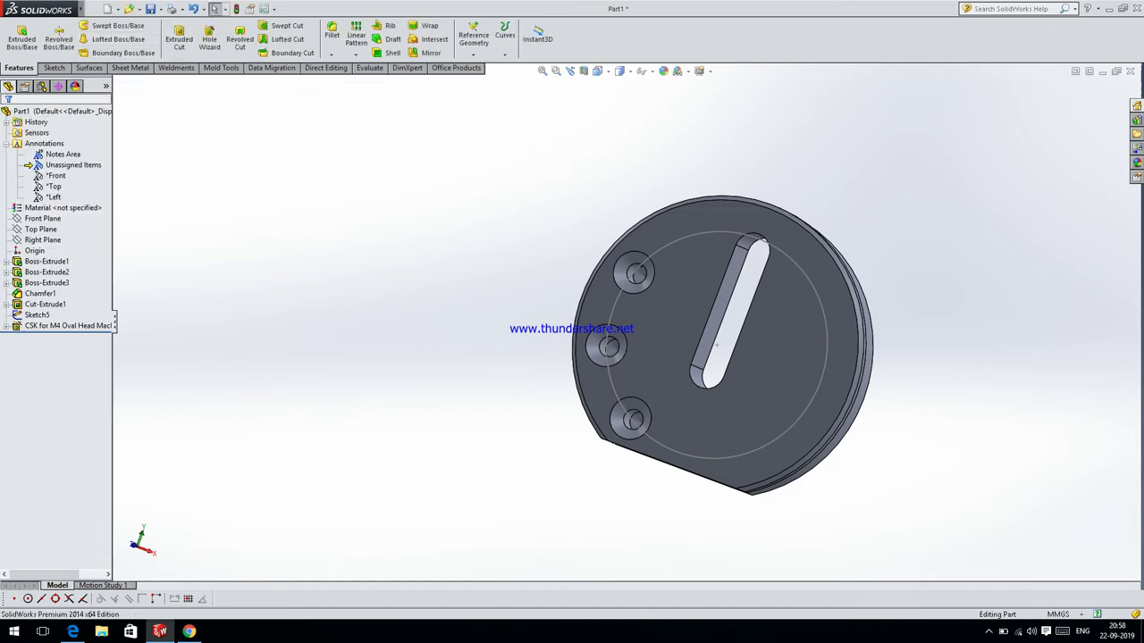
- Turn the part to a flat face-on view and start a new sketch
left_click(598, 70)
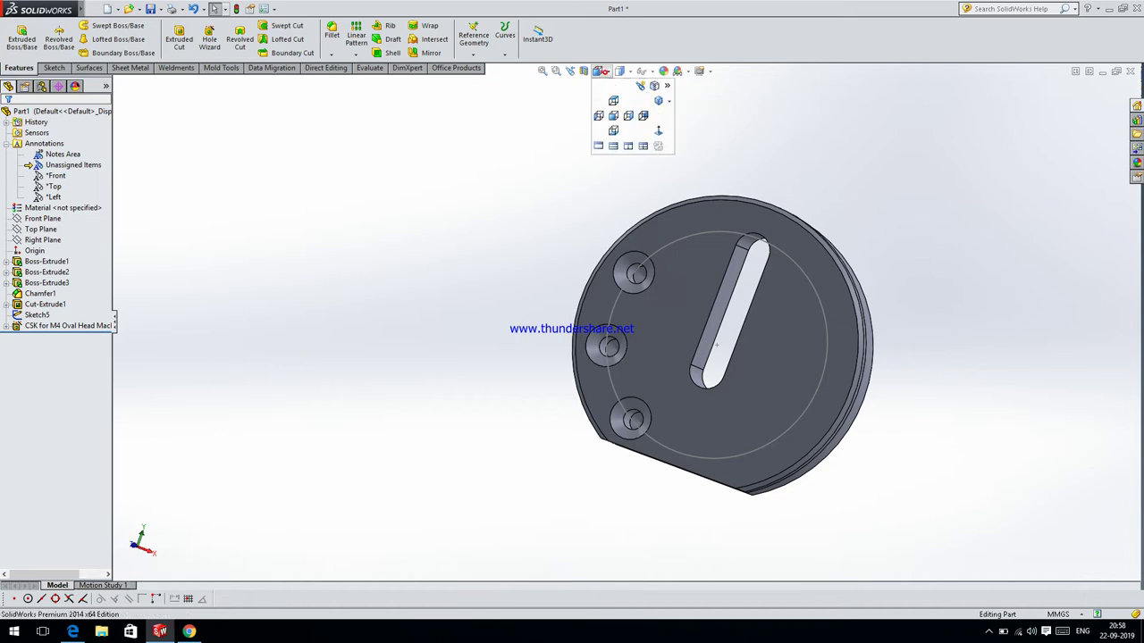
left_click(643, 116)
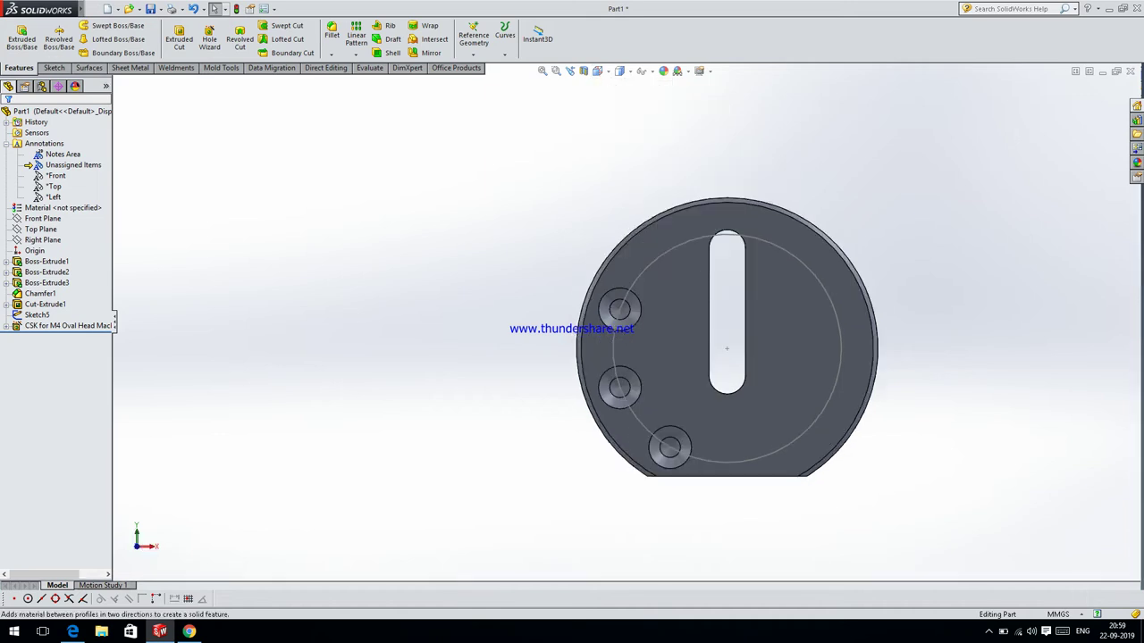
left_click(54, 68)
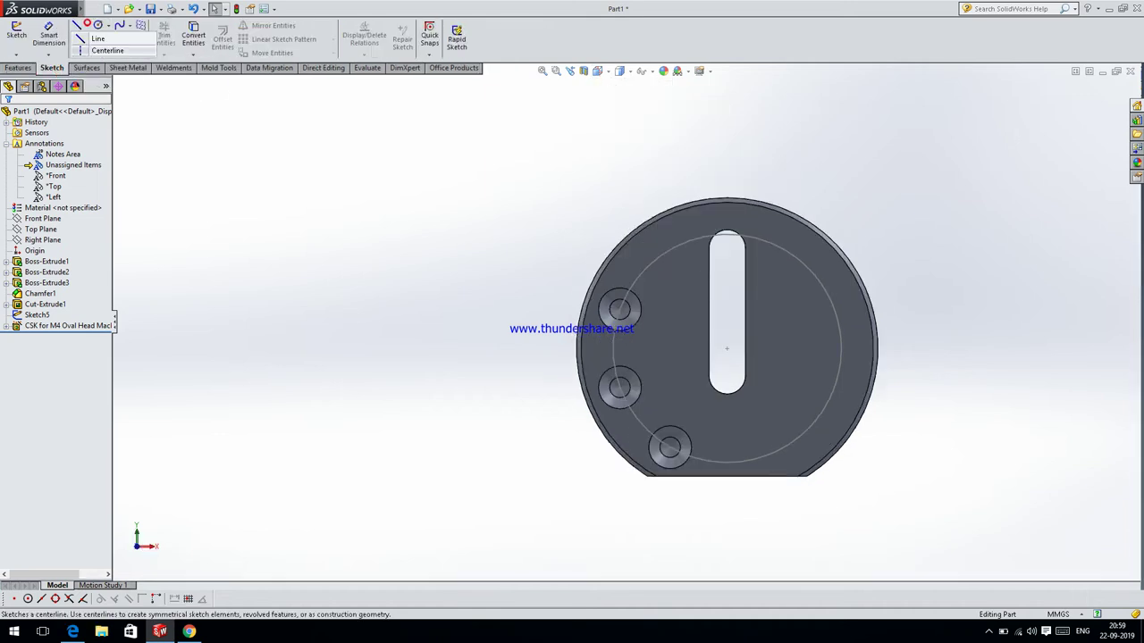
left_click(87, 24)
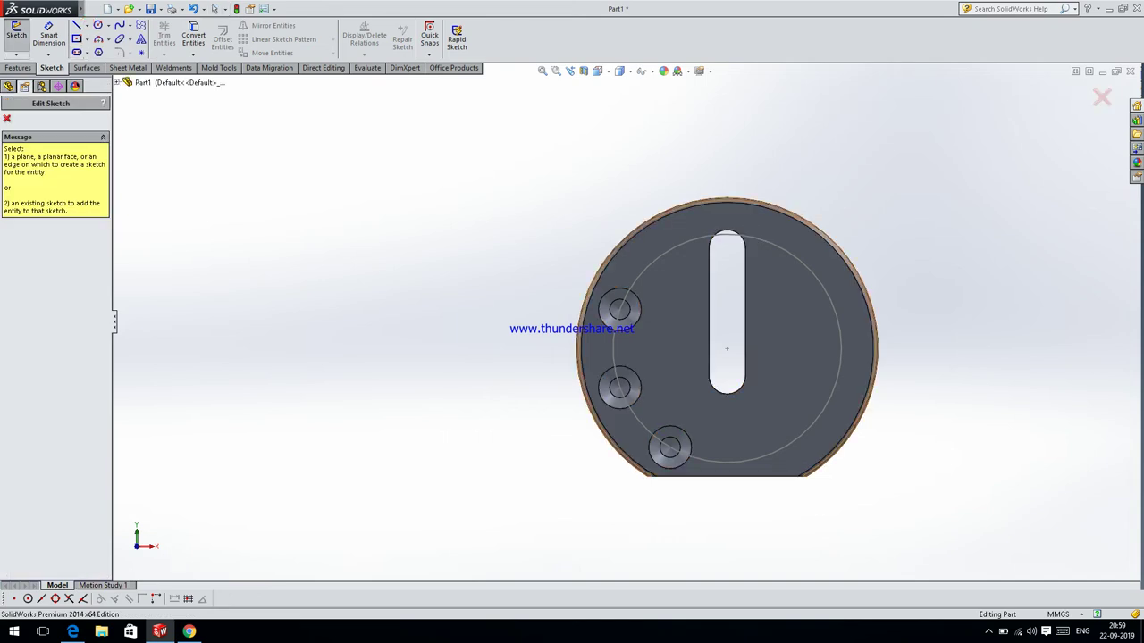
- Pick the disc face for the sketch and try a centerline from the circle's top, then cancel it
left_click(661, 344)
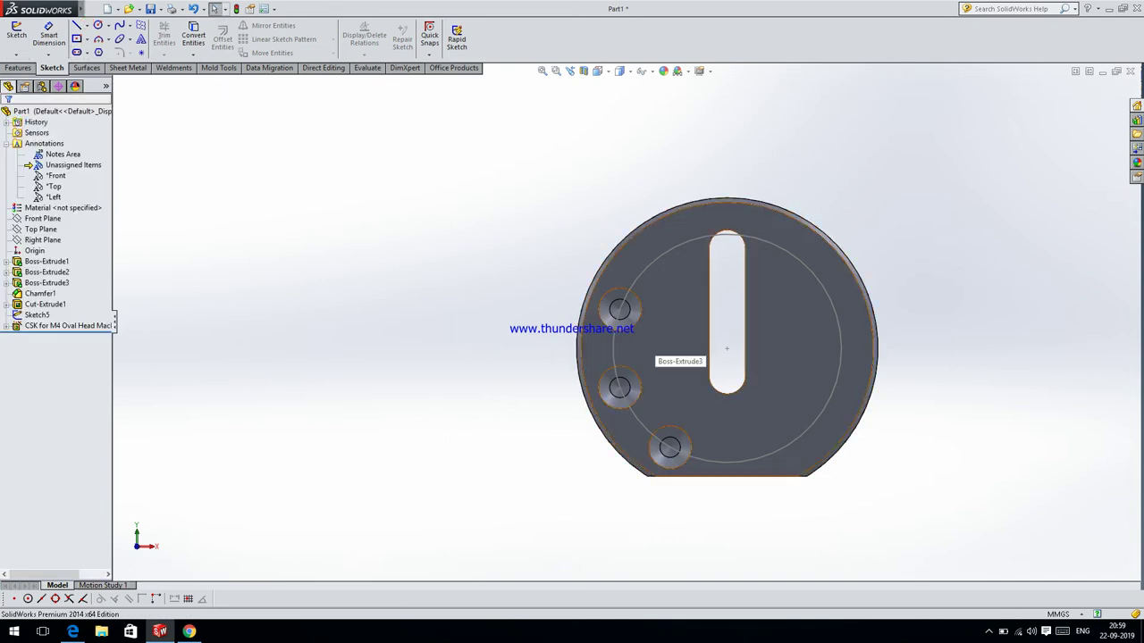
left_click(655, 344)
left_click(87, 25)
left_click(107, 50)
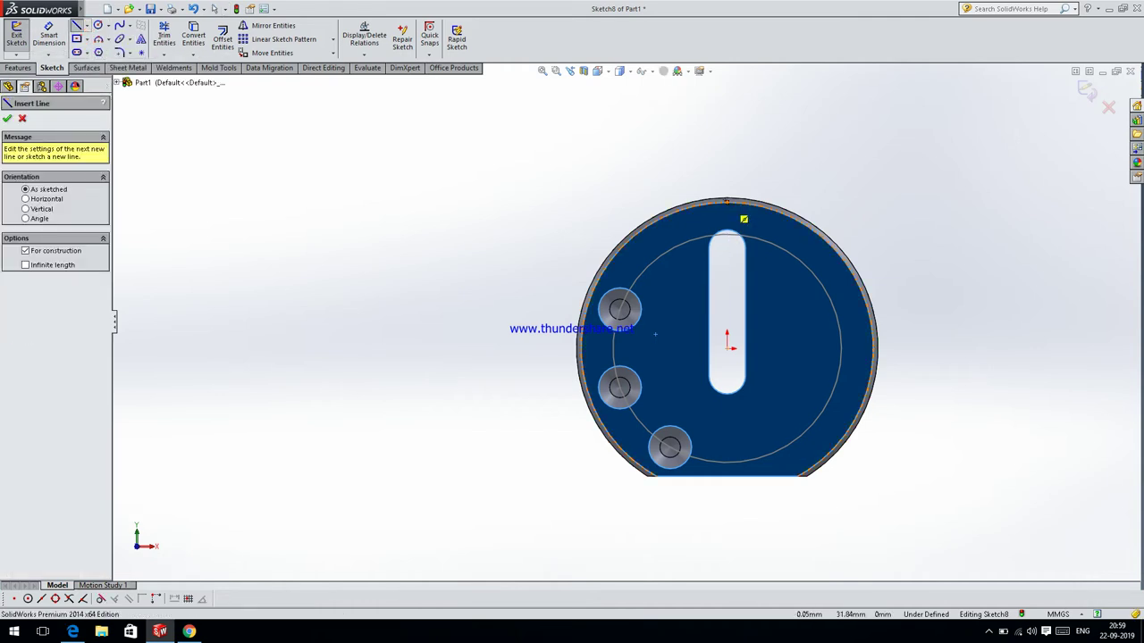
left_click(726, 198)
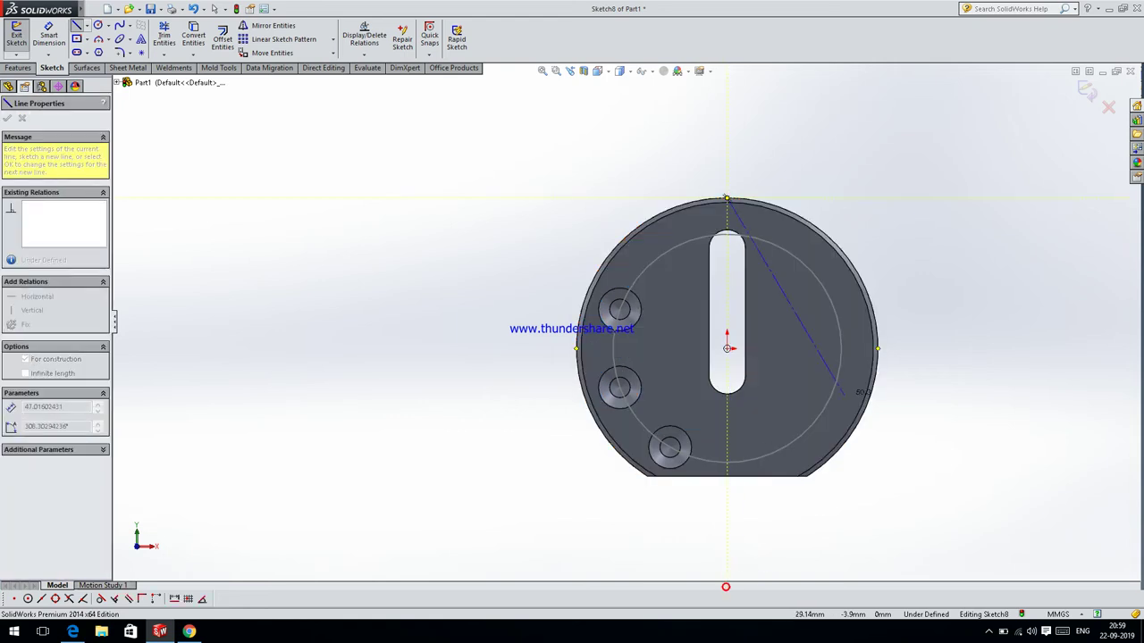
key("Escape")
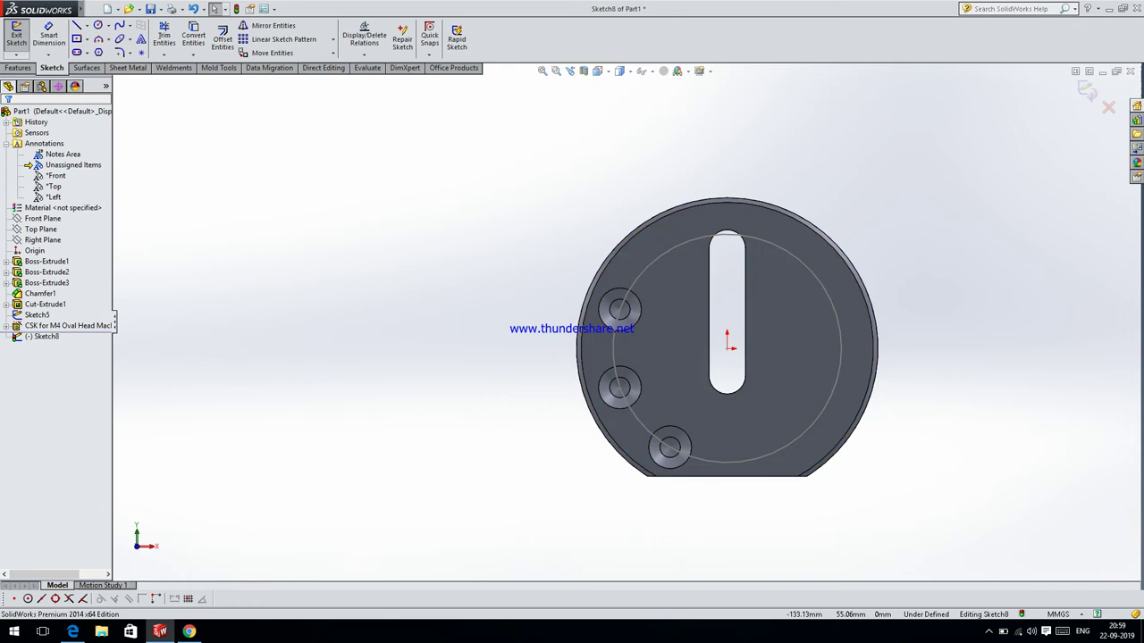
- Draw an infinite vertical construction centerline through the origin and exit the sketch
left_click(85, 25)
left_click(98, 50)
left_click(46, 201)
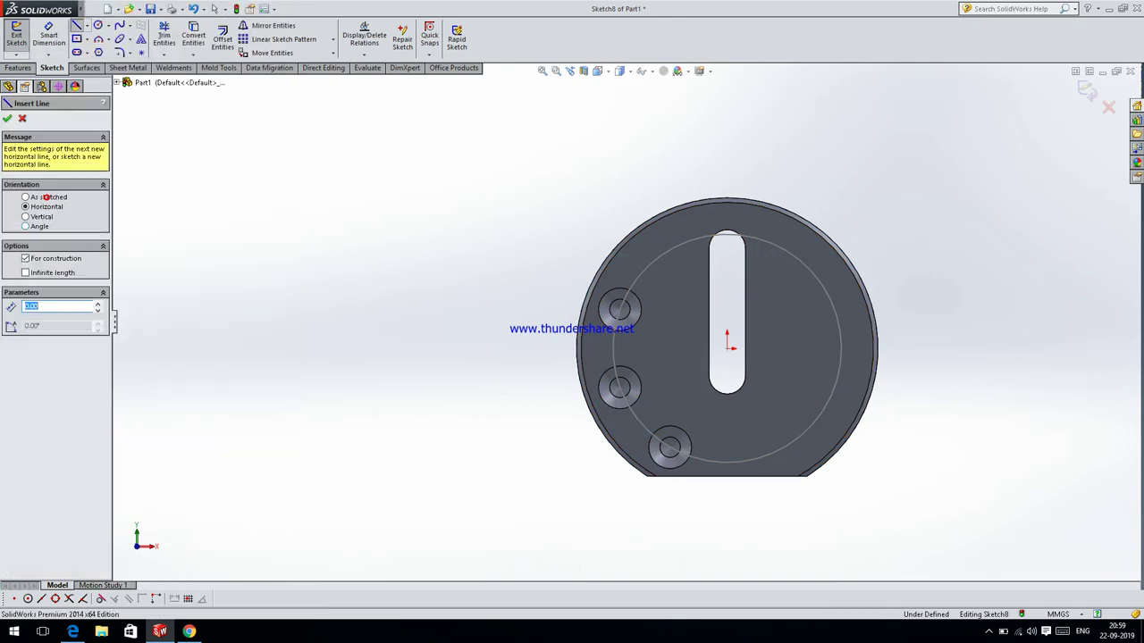
left_click(25, 273)
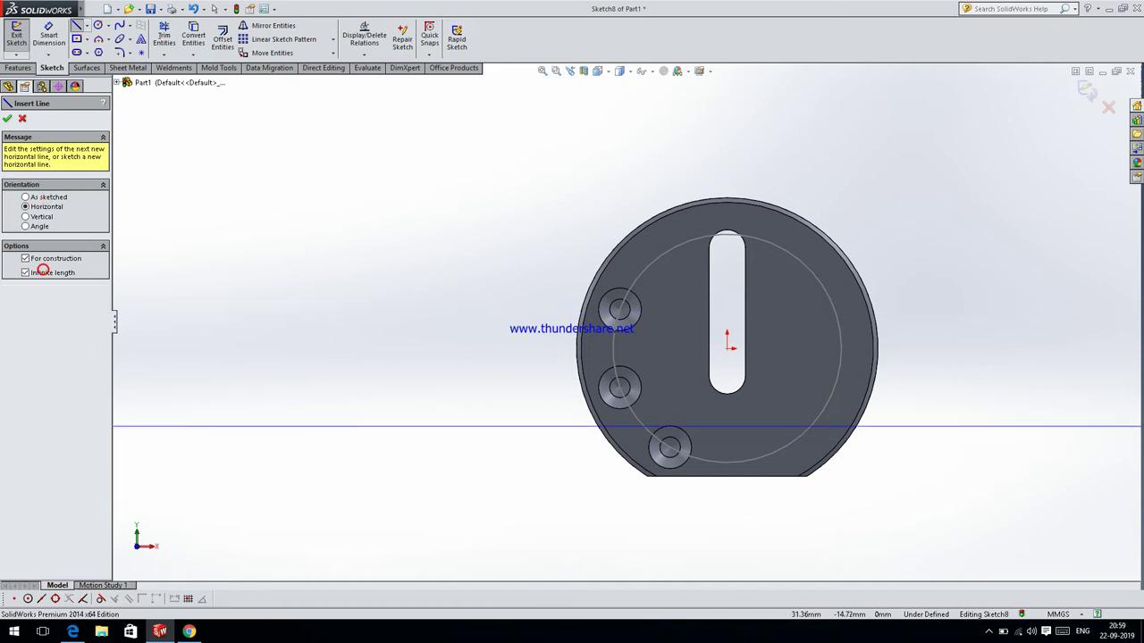
left_click(25, 217)
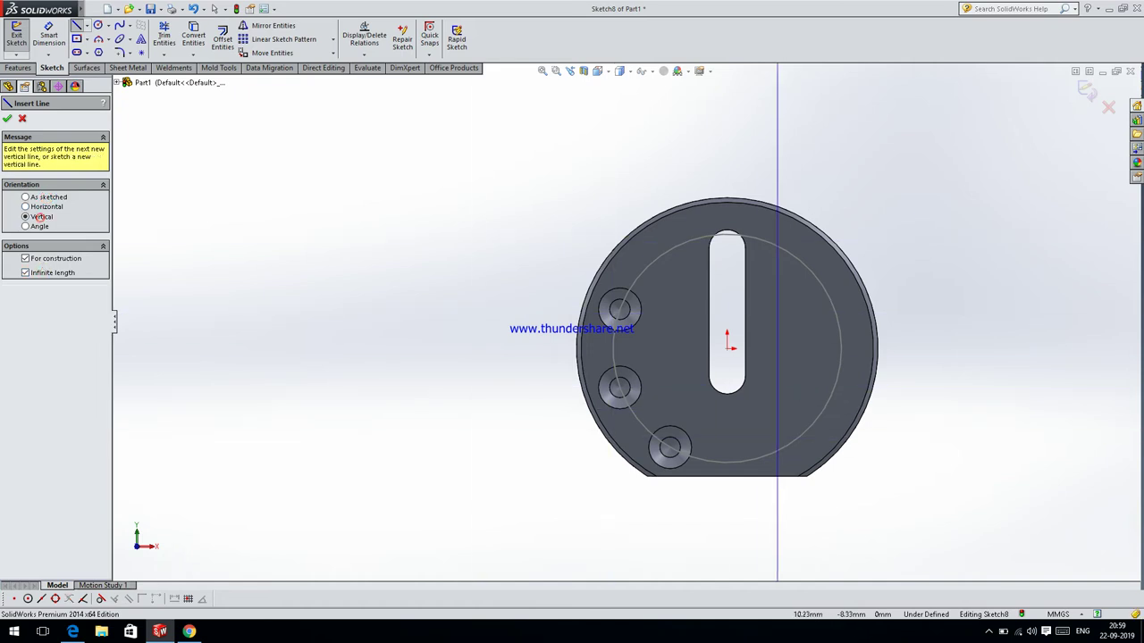
left_click(742, 362)
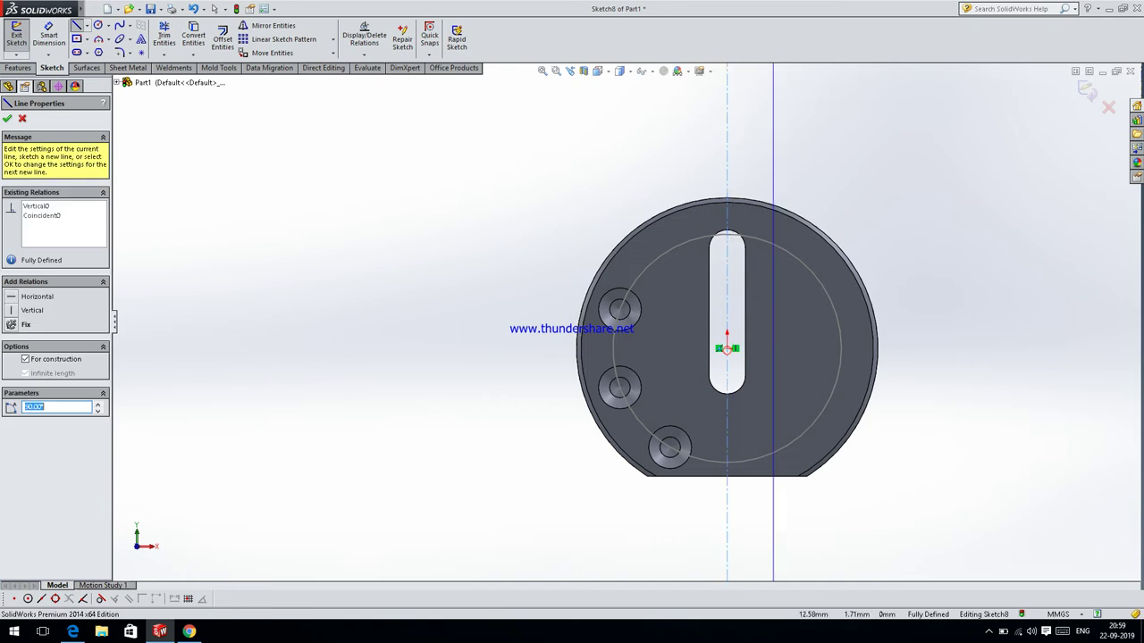
key("Escape")
middle_click_drag(733, 358, 661, 348)
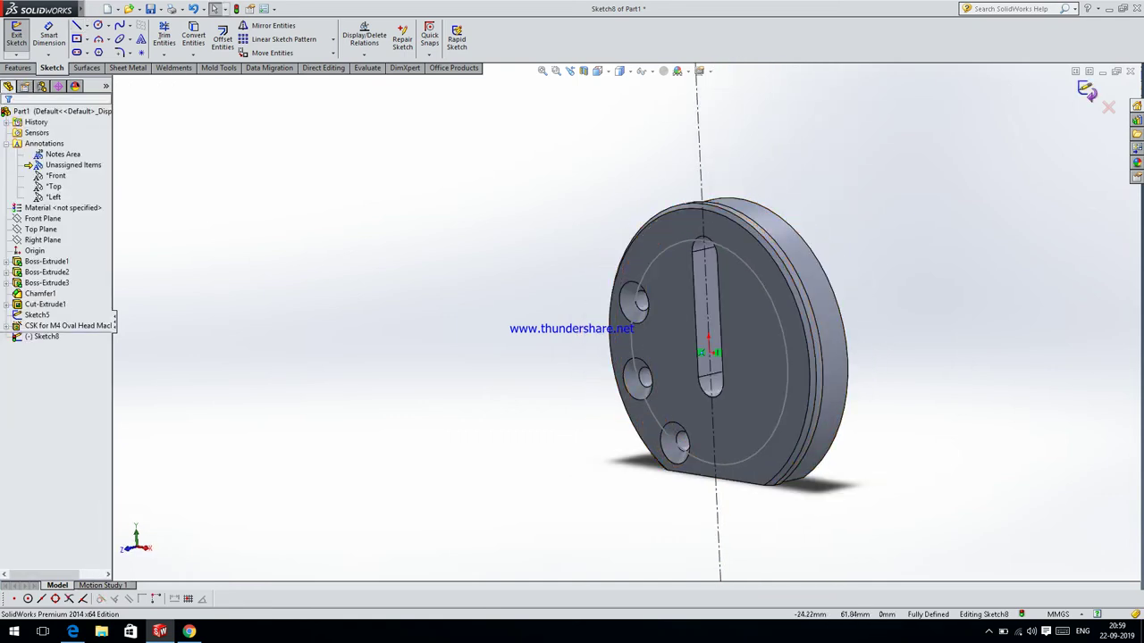
left_click(1083, 91)
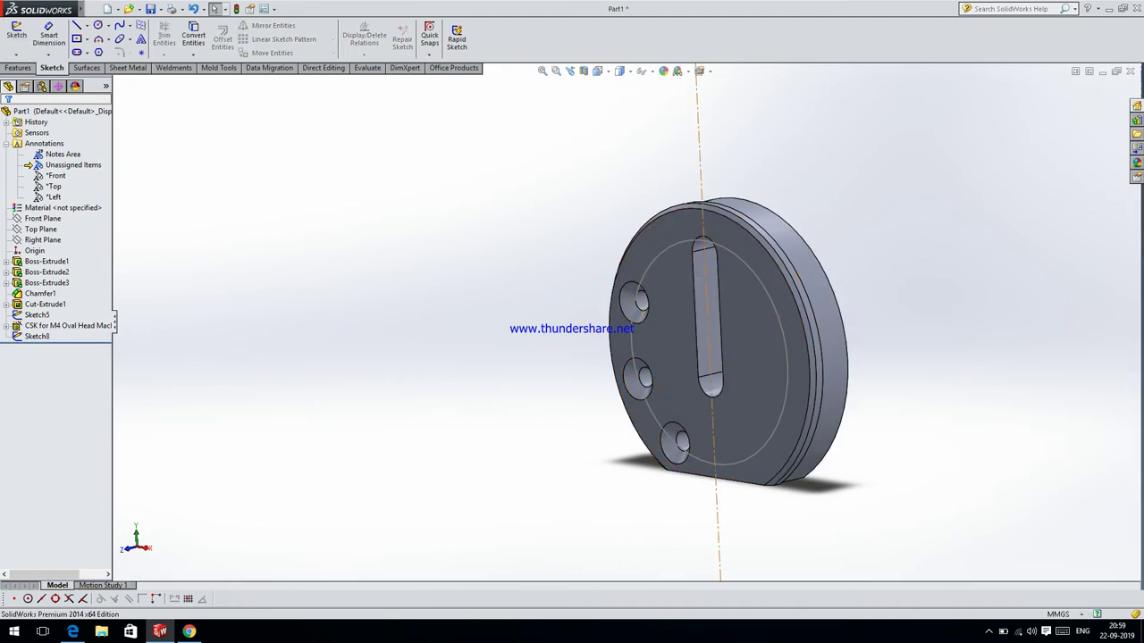
- Mirror the countersunk M4 hole feature across the Right Plane to give six holes
right_click(696, 88)
key("Escape")
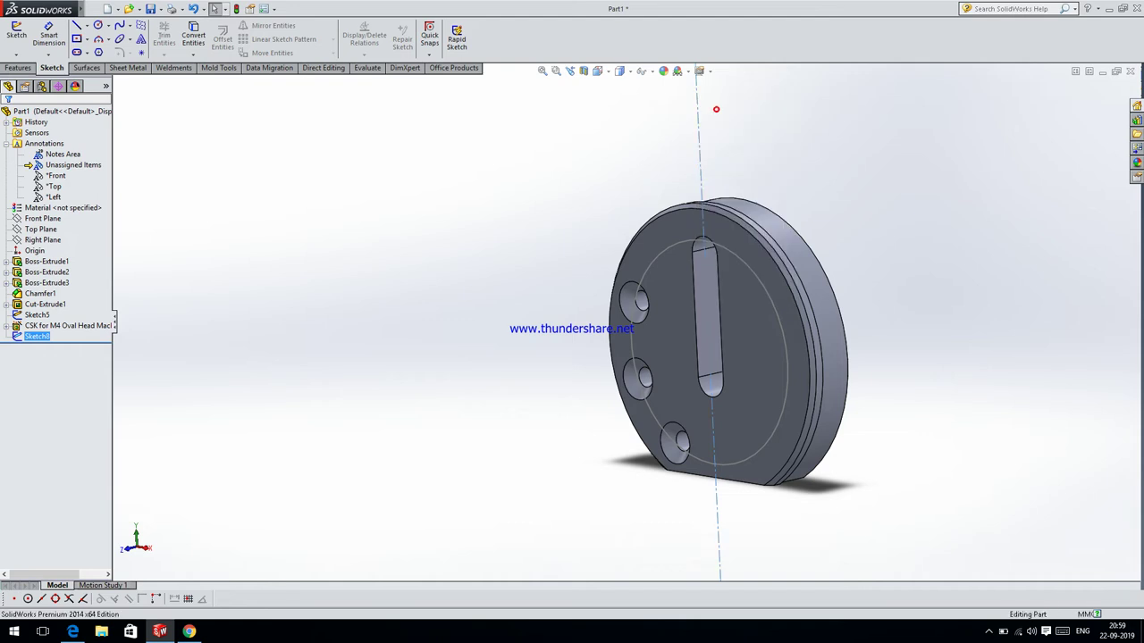
middle_click_drag(716, 109, 728, 268)
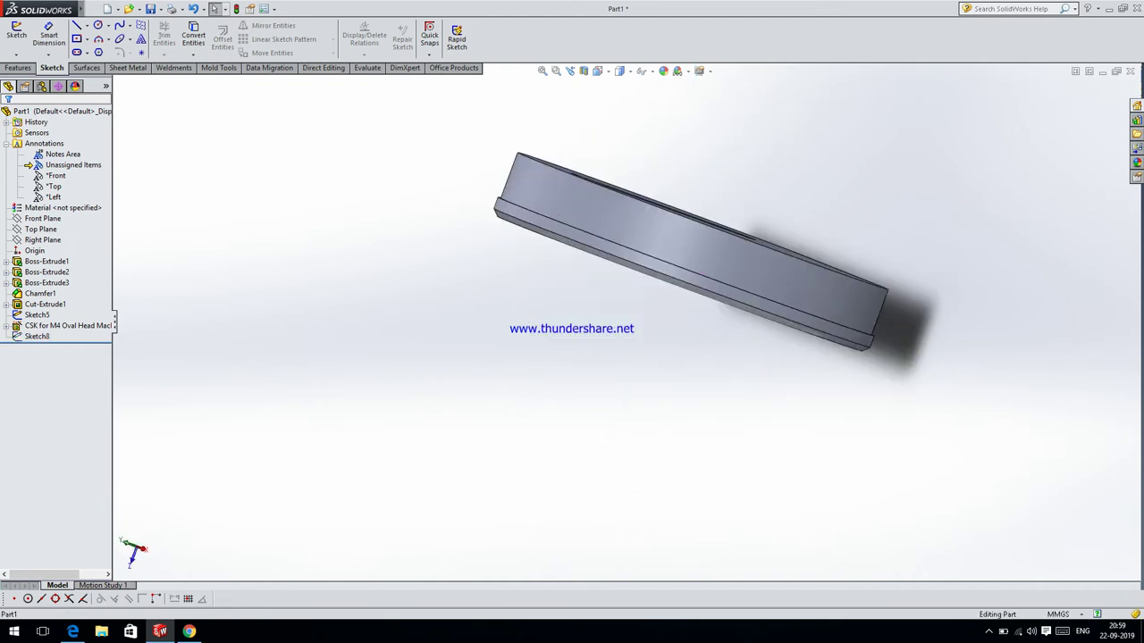
middle_click_drag(728, 268, 728, 161)
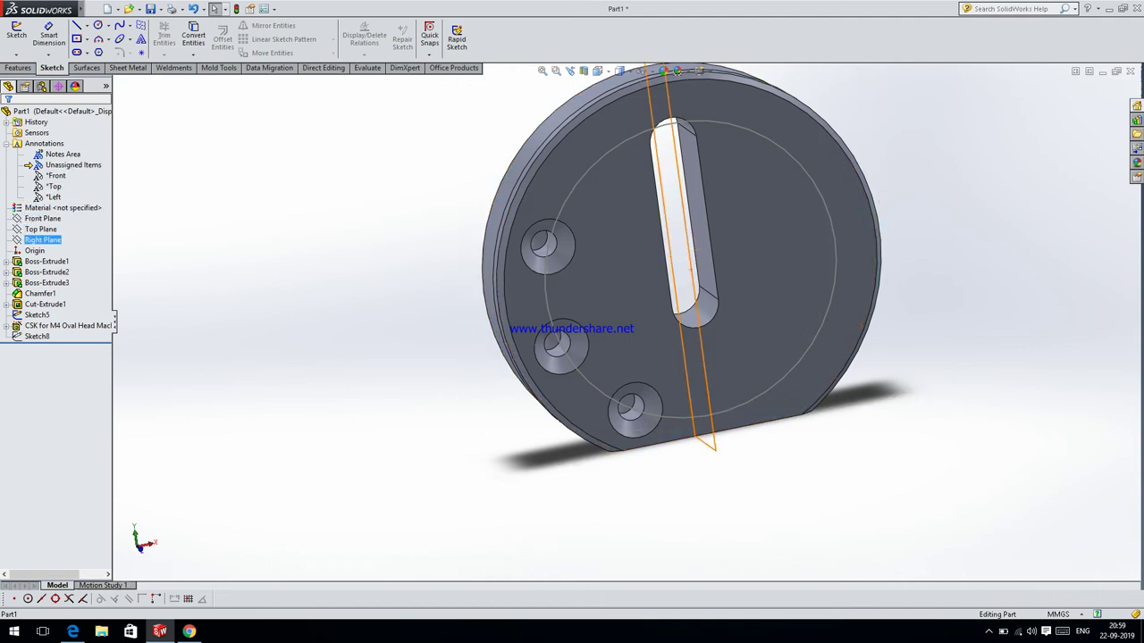
left_click(43, 239)
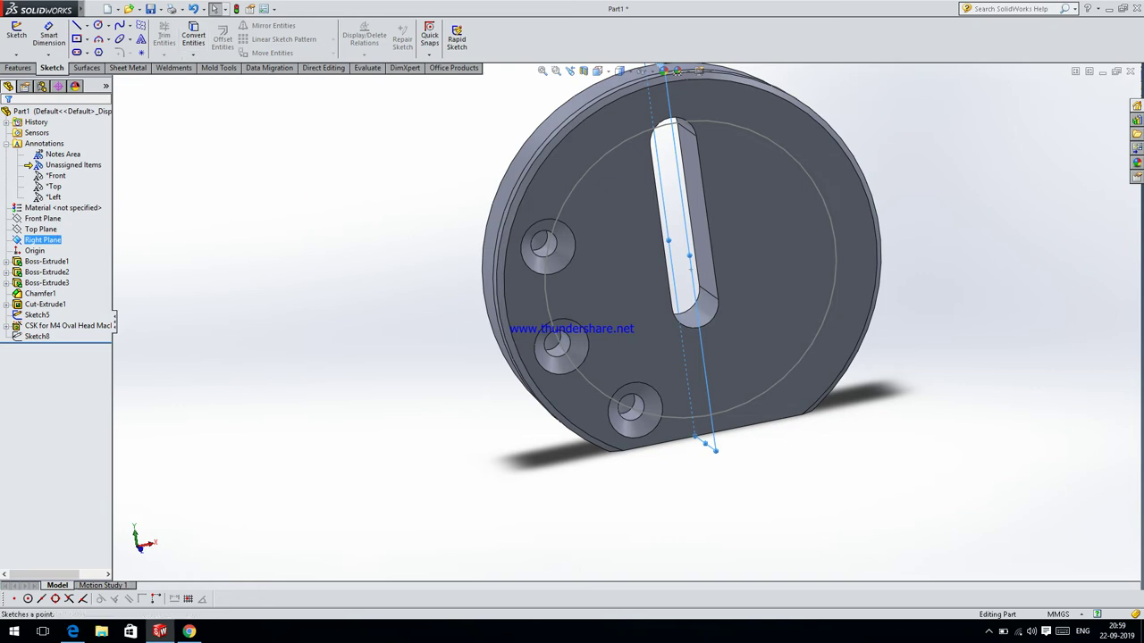
left_click(18, 67)
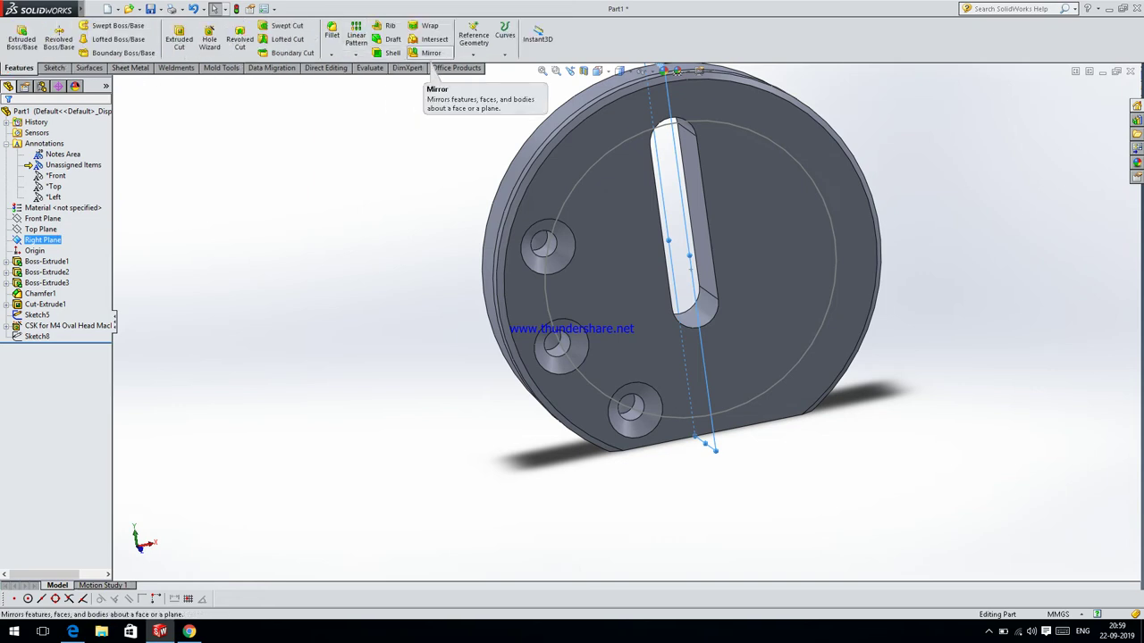
left_click(429, 54)
left_click(546, 252)
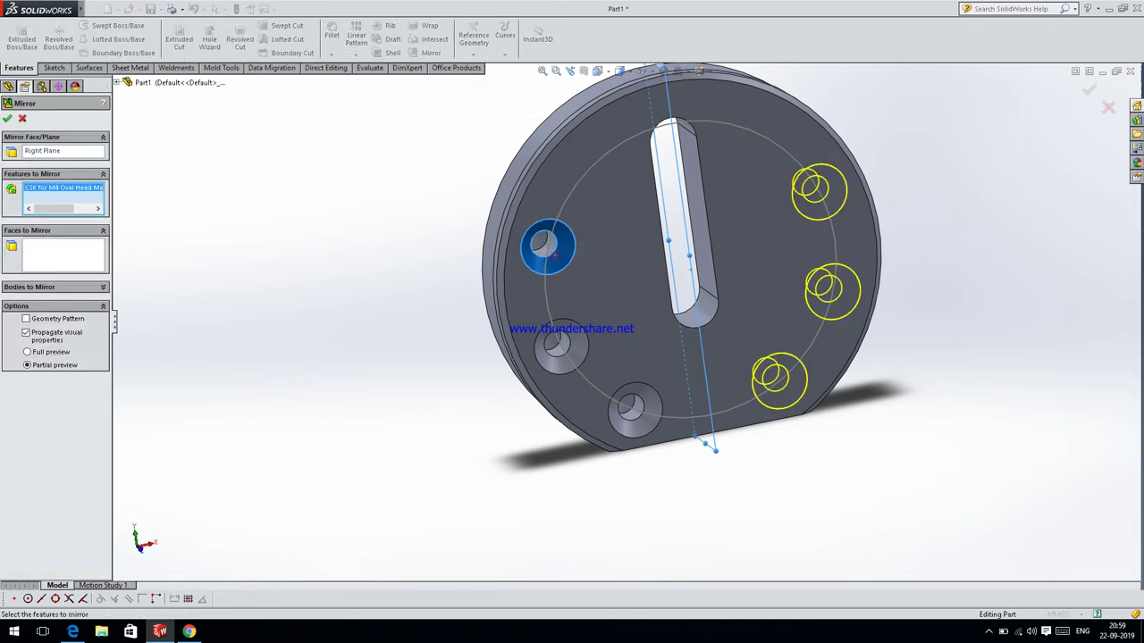
left_click(7, 118)
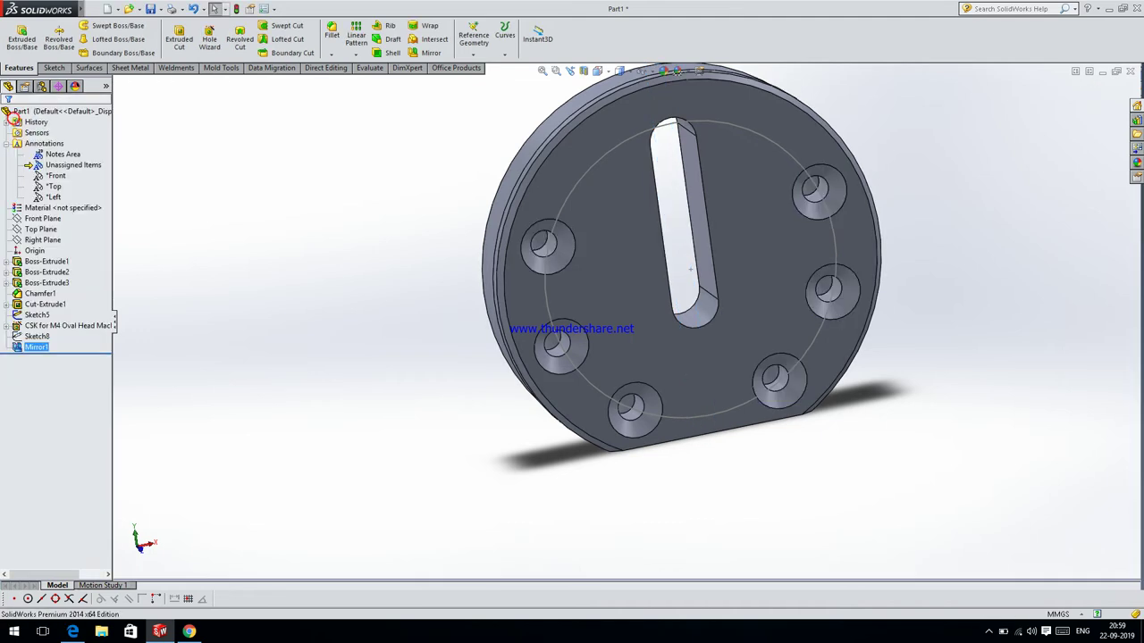
- Inspect the six-hole face from several angles, then switch to the flange's PDF drawing in Edge
scroll(622, 325, "up", 3)
key("Left")
key("Left")
key("Left")
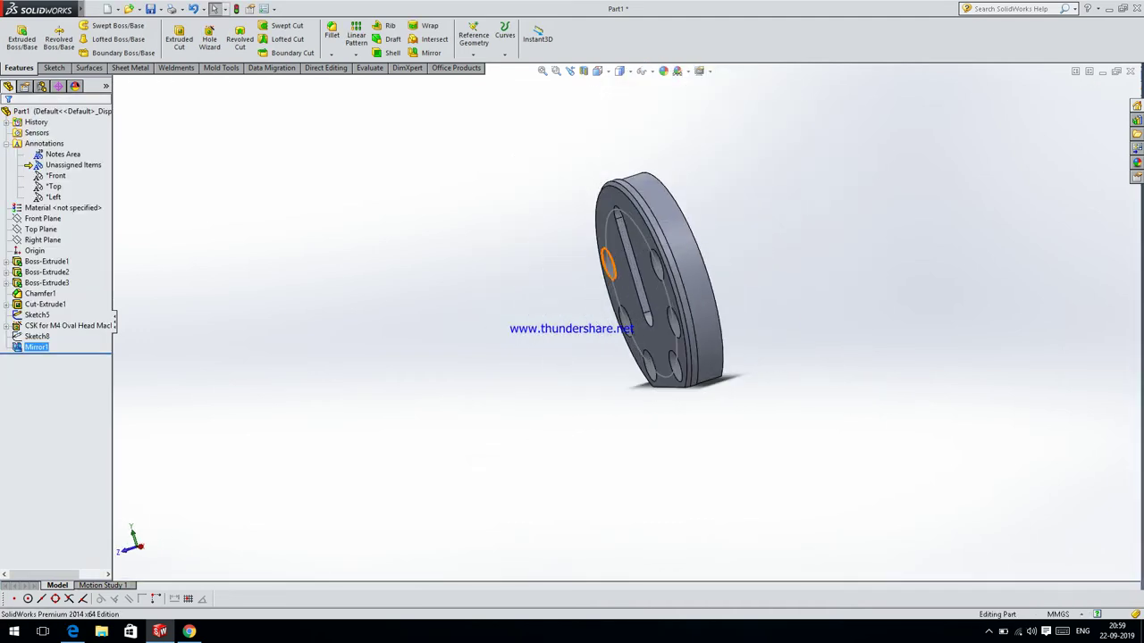
scroll(600, 228, "down", 5)
right_click(623, 201)
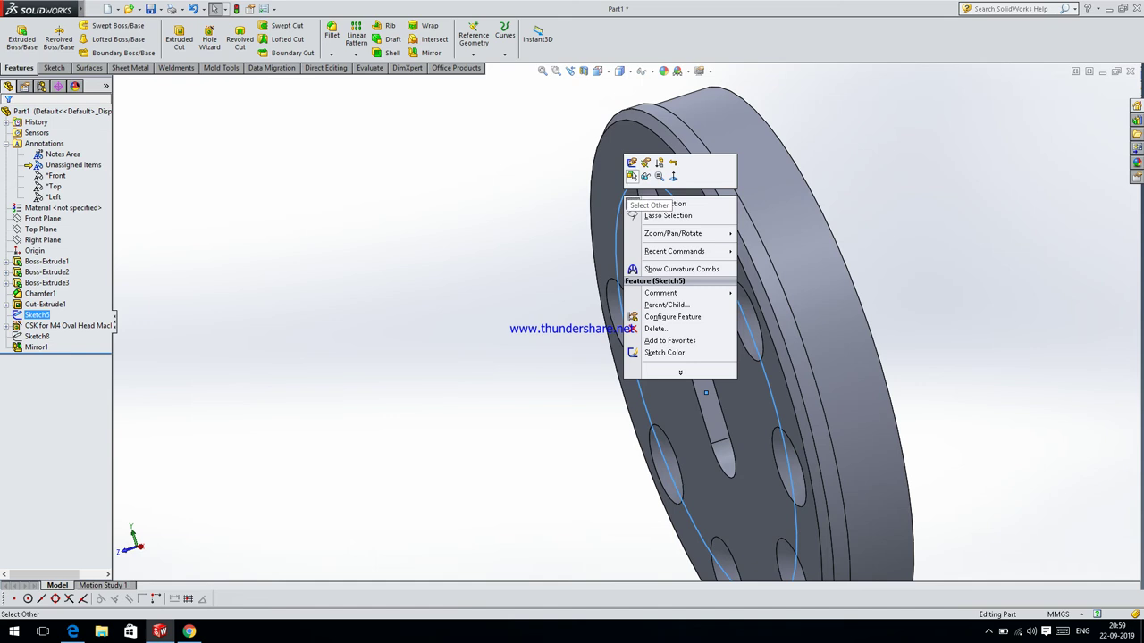
key("Escape")
mouse_move(637, 174)
middle_mouse_down()
mouse_move(741, 248)
mouse_move(676, 191)
middle_mouse_up()
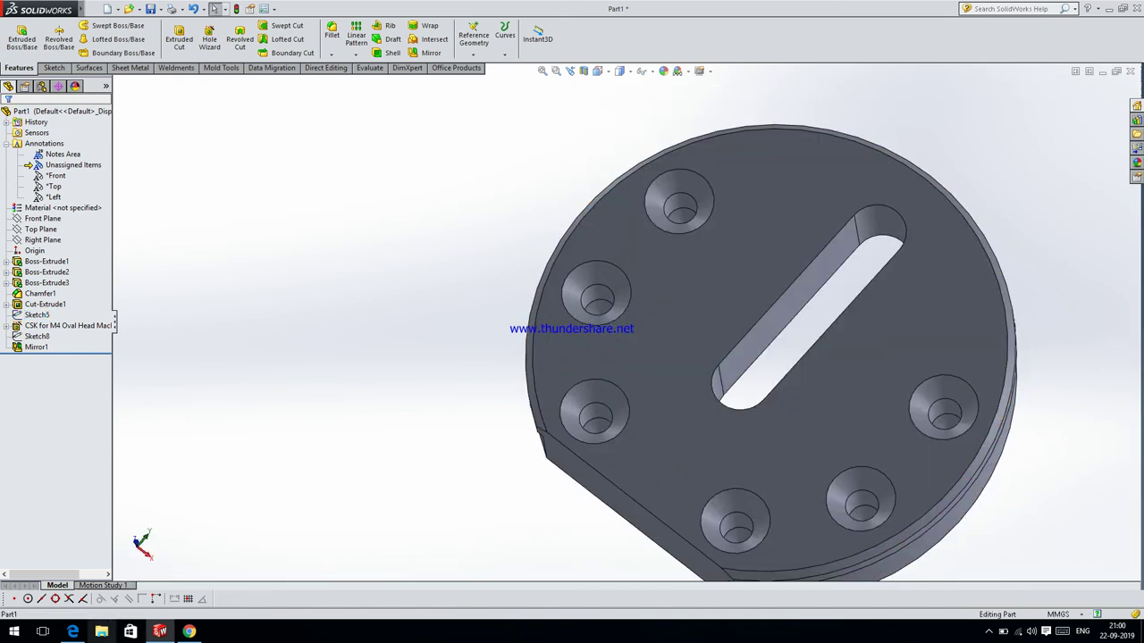
left_click(72, 632)
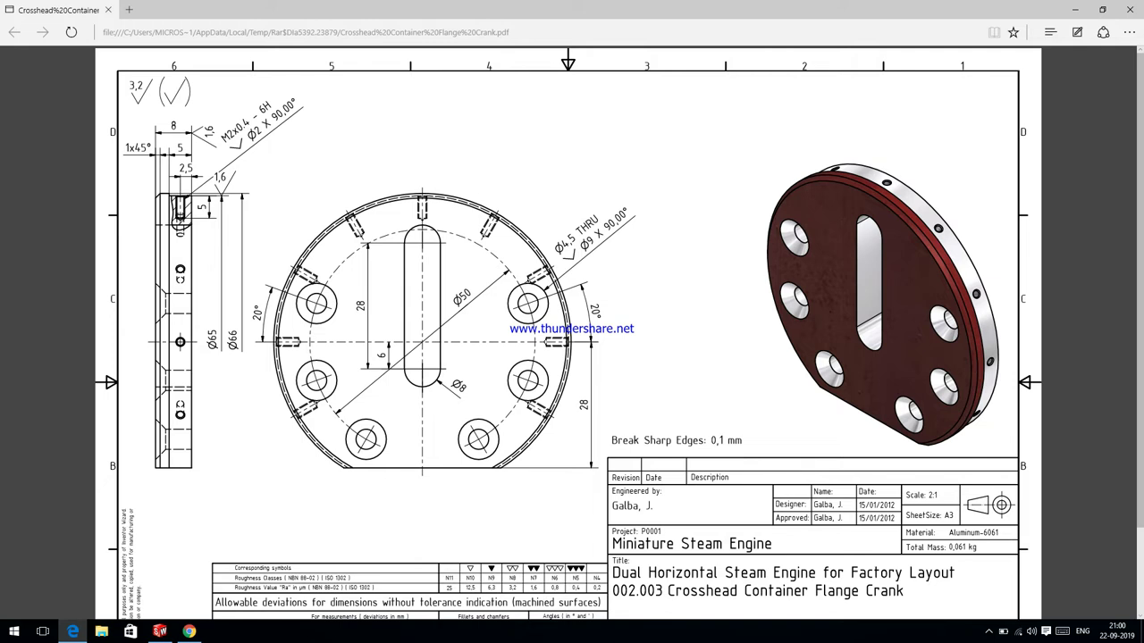
scroll(572, 330, "down", 1)
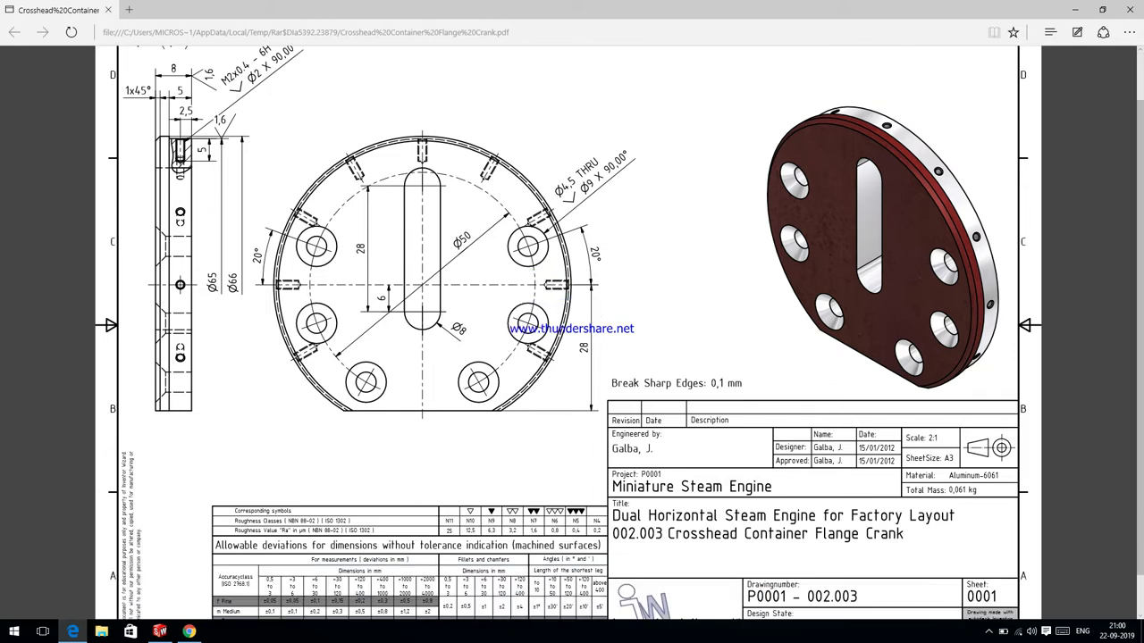
left_click(159, 632)
mouse_move(714, 358)
middle_mouse_down()
mouse_move(652, 357)
mouse_move(679, 340)
mouse_move(724, 349)
middle_mouse_up()
scroll(768, 205, "down", 2)
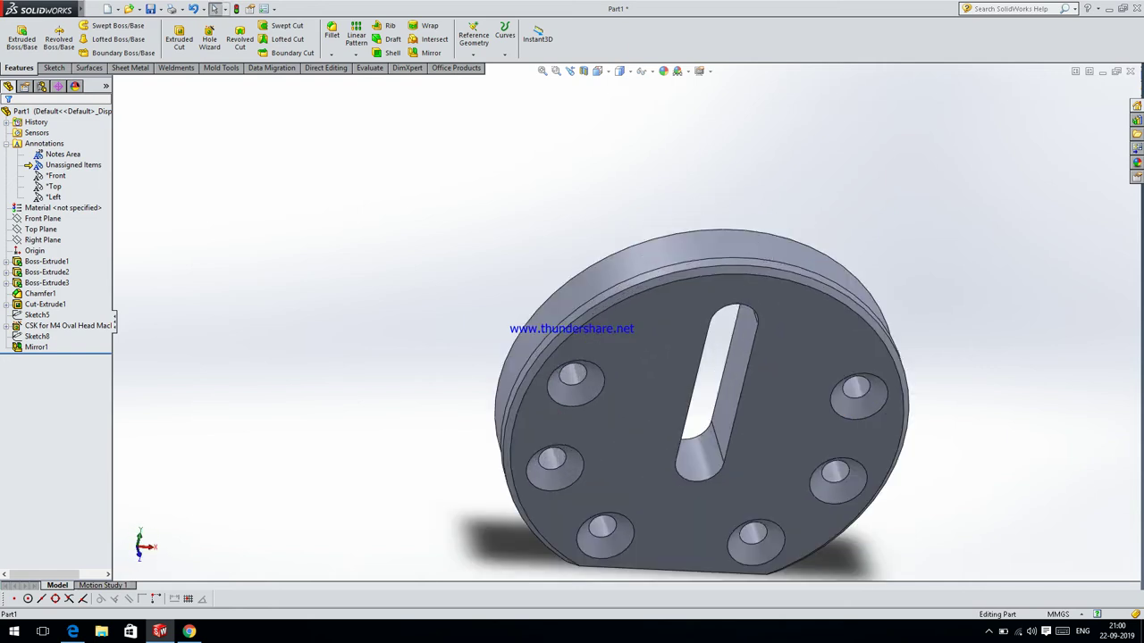
left_click(72, 632)
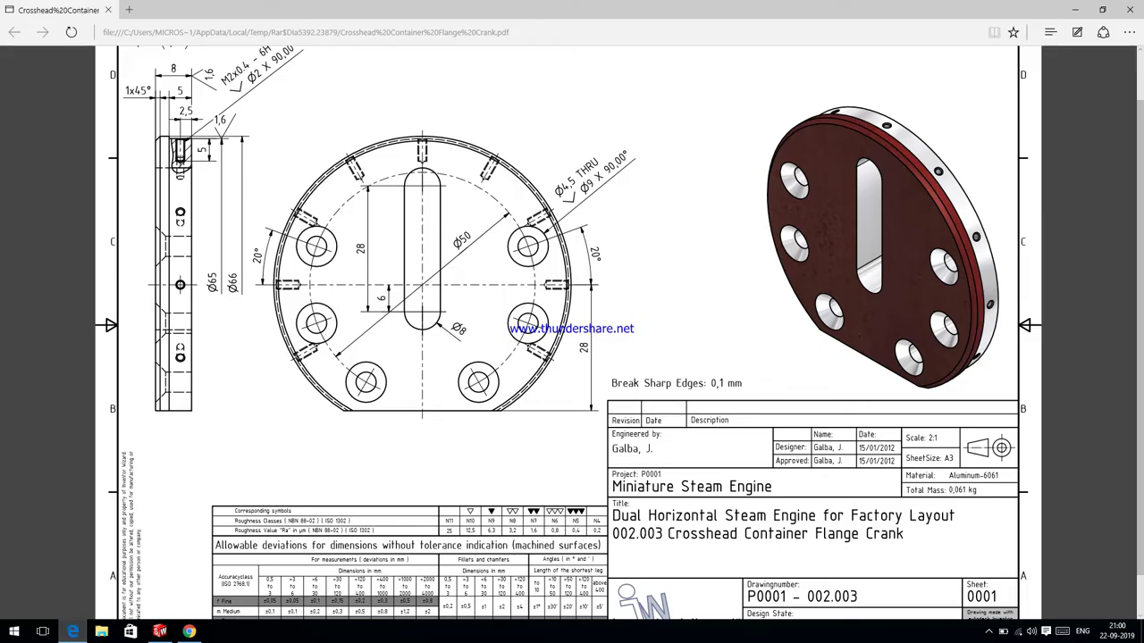
key("alt+Tab")
scroll(625, 268, "down", 3)
left_click(656, 283)
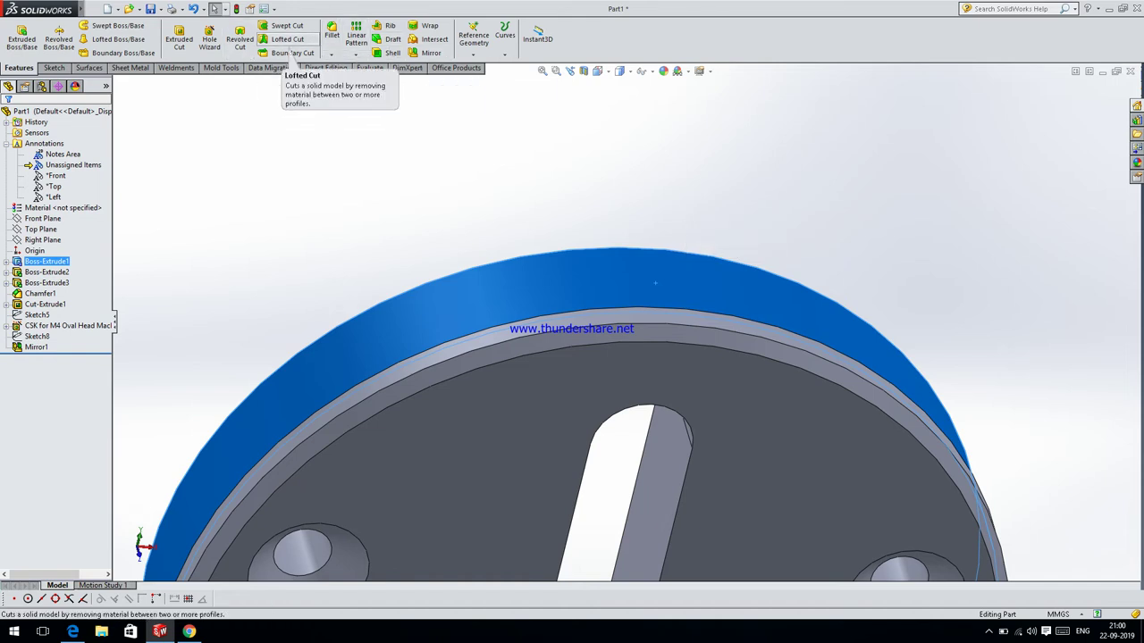
- Start a Straight Tap hole on the rim, check the drawing's callout, and open the size list
left_click(213, 38)
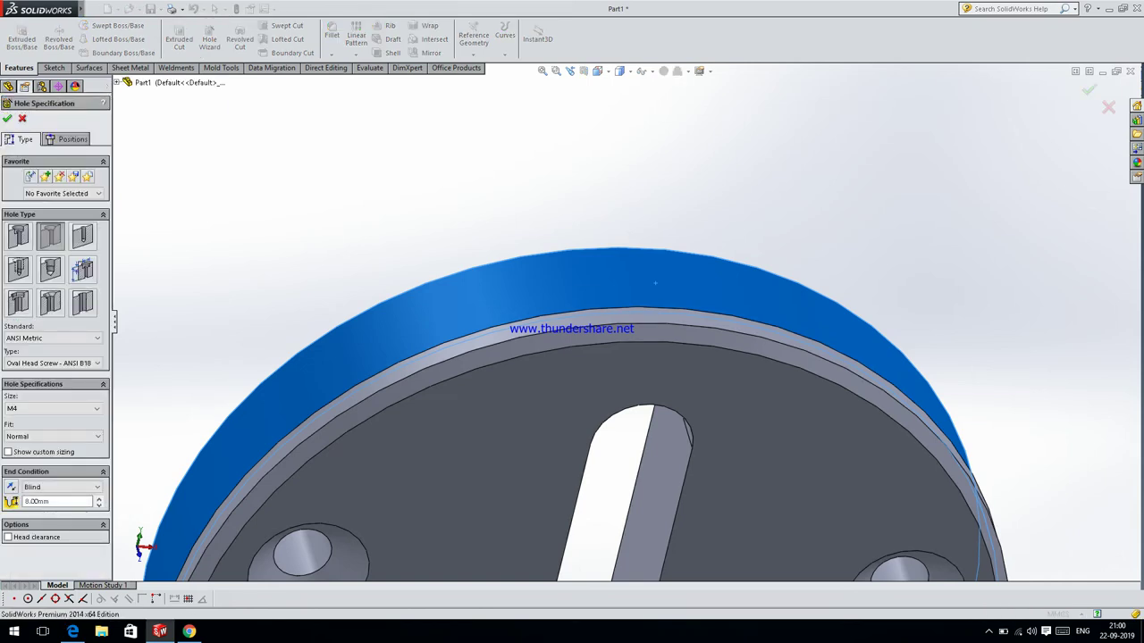
left_click(84, 235)
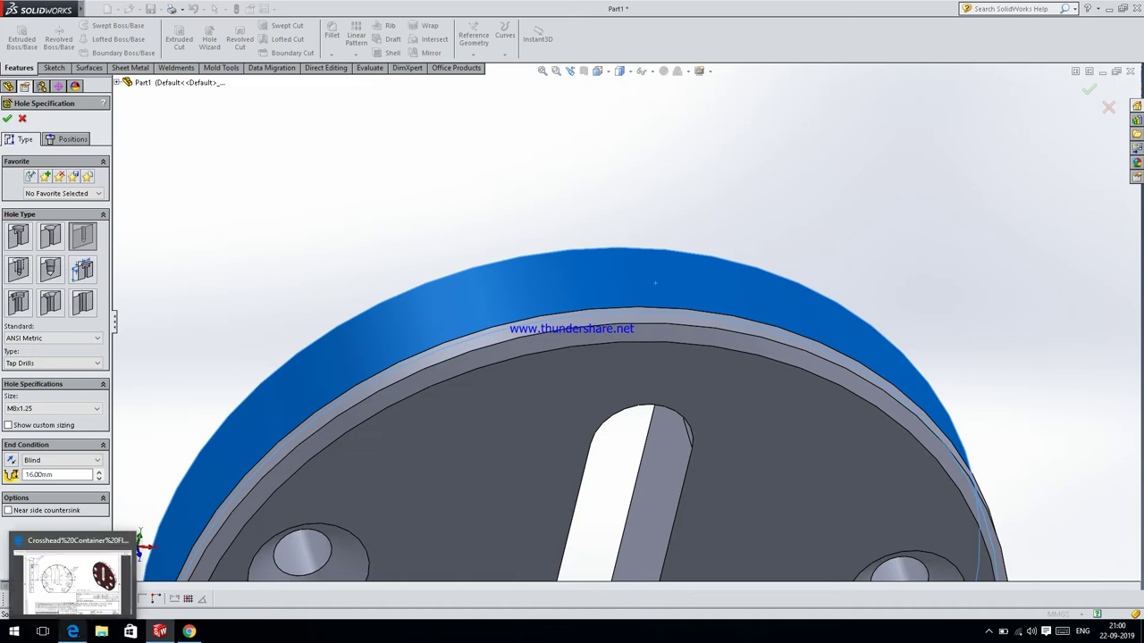
left_click(73, 631)
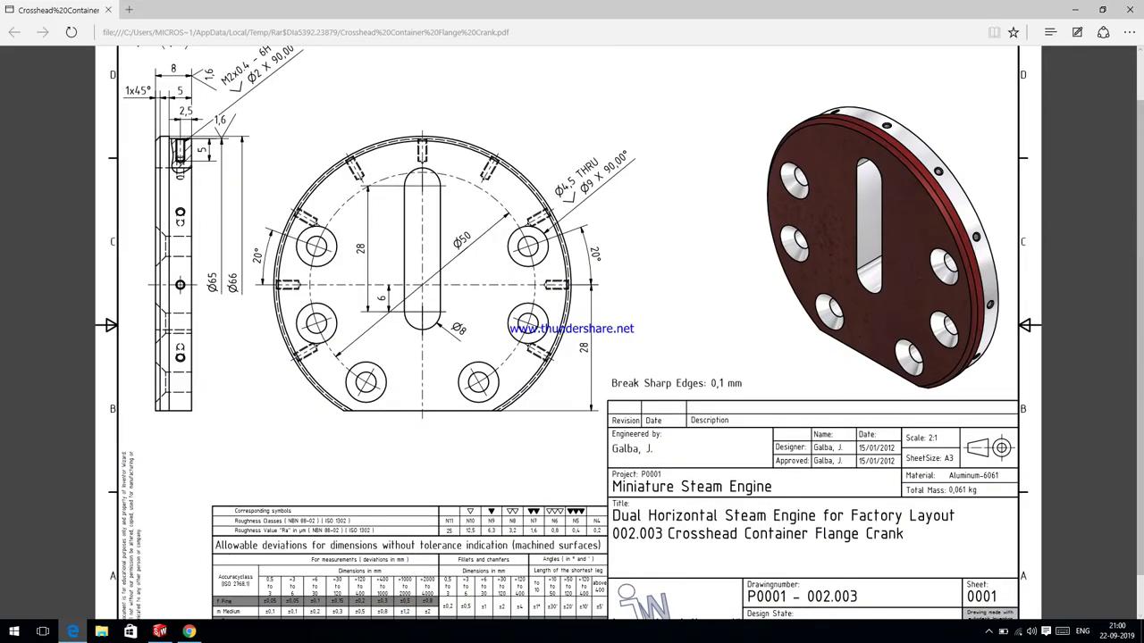
scroll(568, 339, "up", 1)
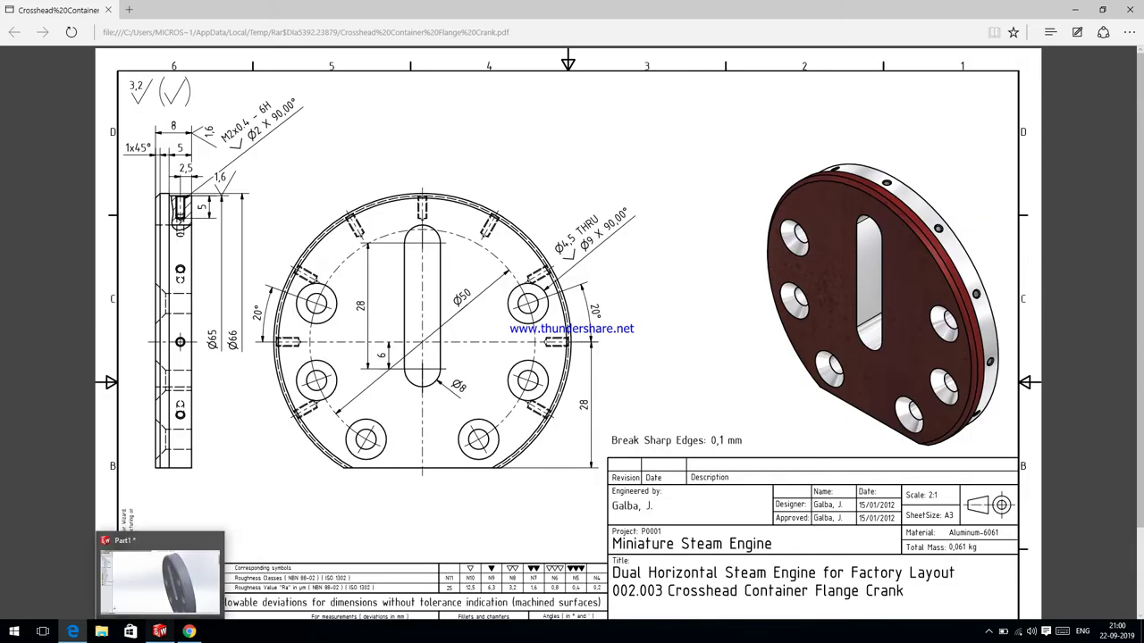
left_click(159, 631)
left_click(30, 408)
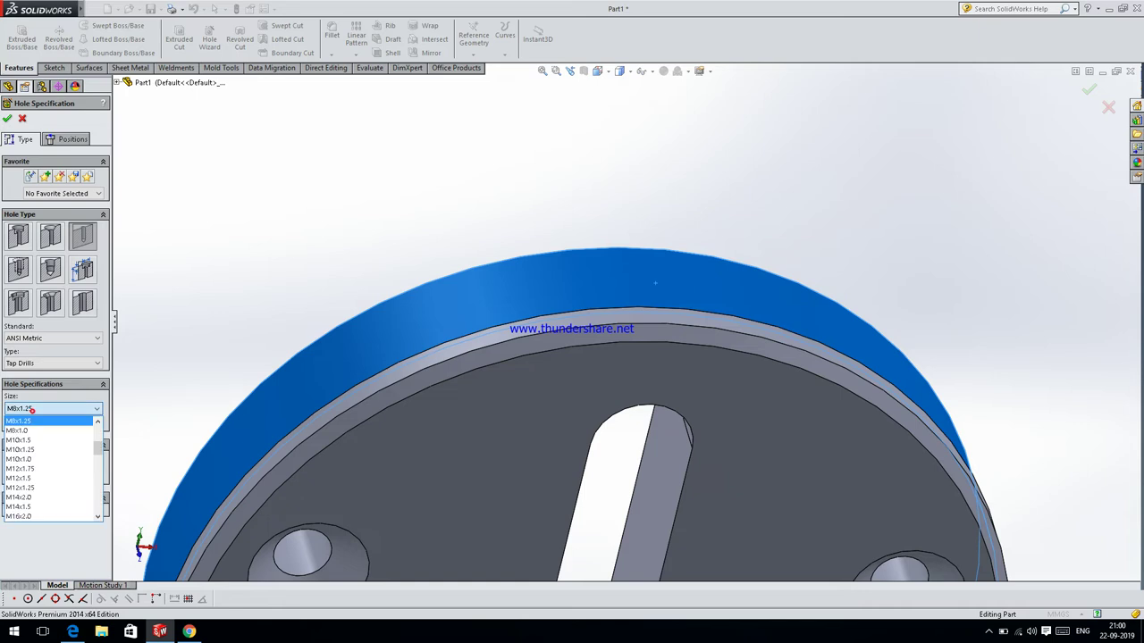
- Set the tap size to M2x0.4 and, after trying Through All and Offset, keep it Blind 16 mm
scroll(26, 440, "up", 4)
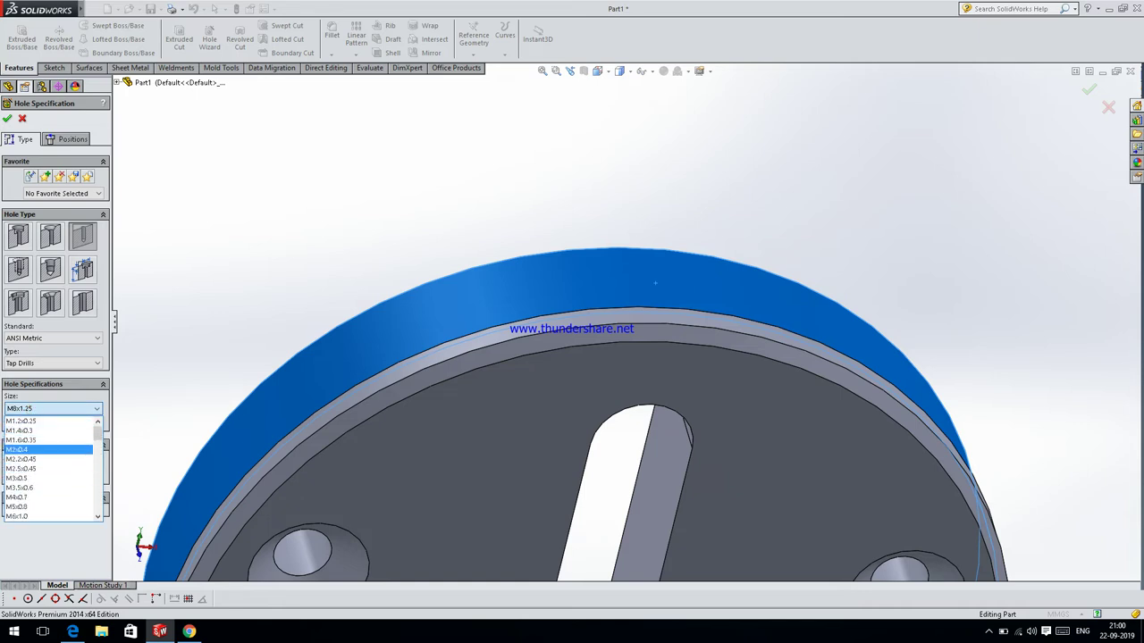
left_click(34, 449)
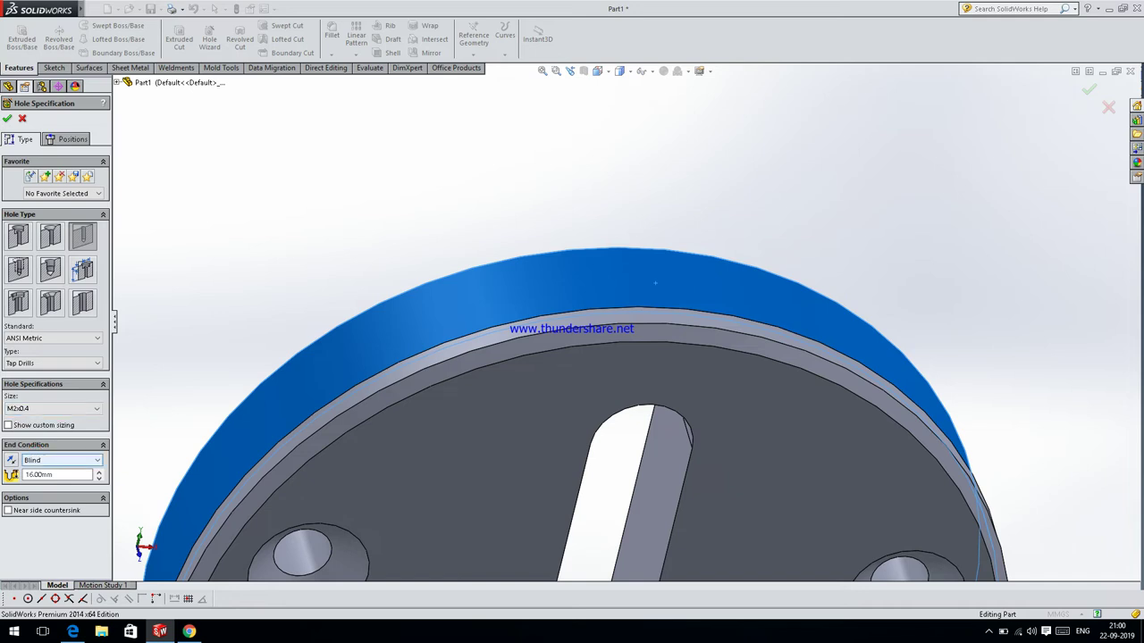
left_click(53, 460)
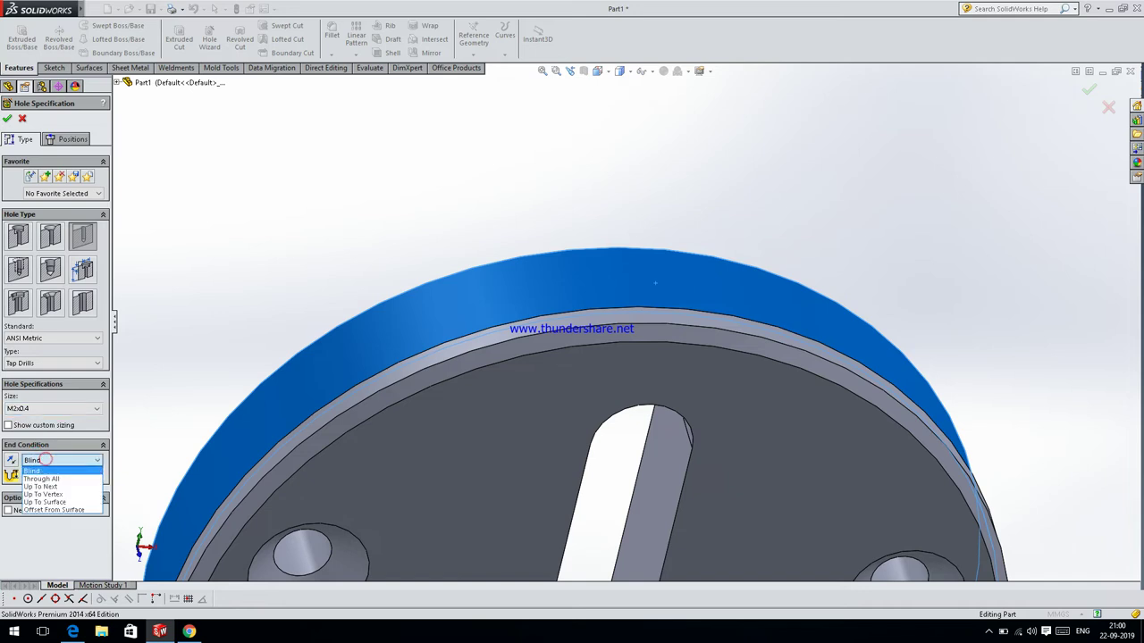
left_click(52, 471)
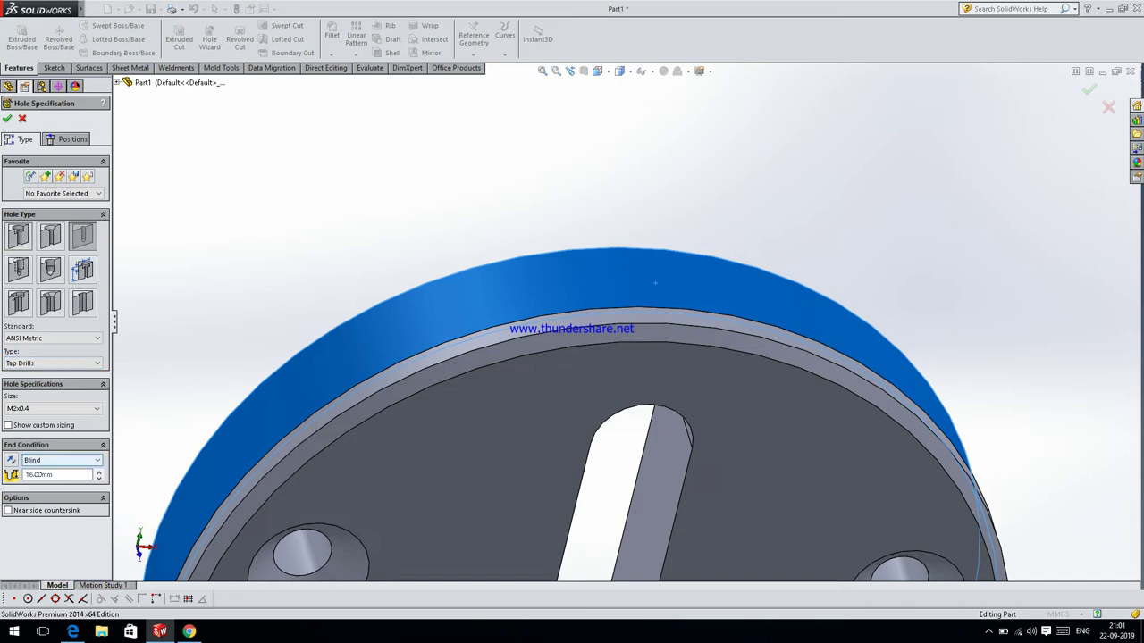
left_click(67, 460)
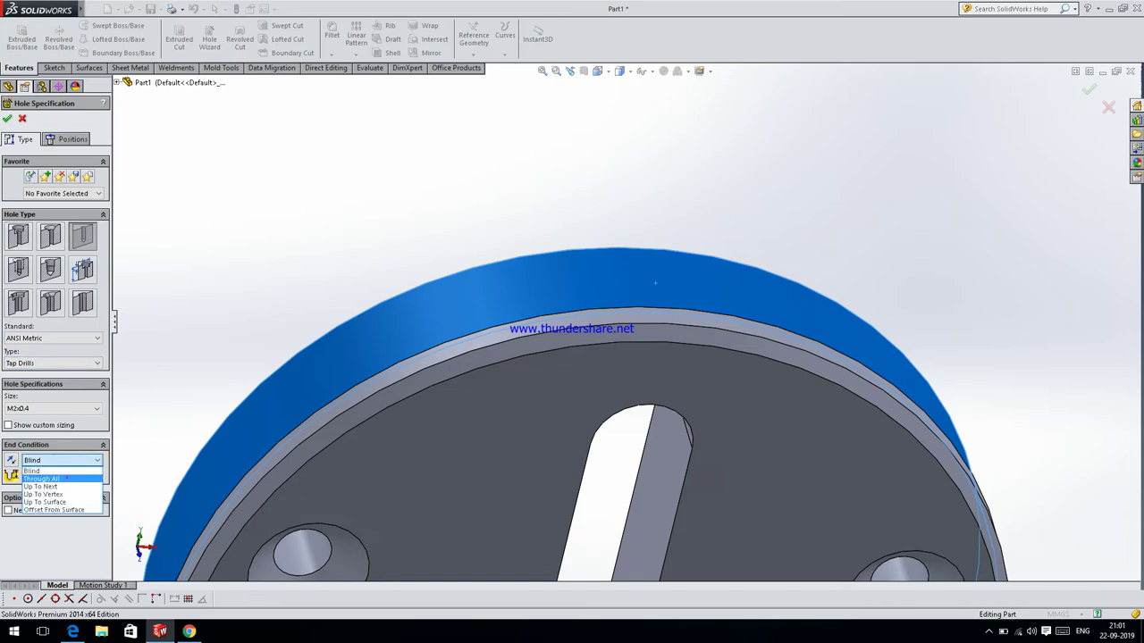
left_click(66, 478)
left_click(65, 458)
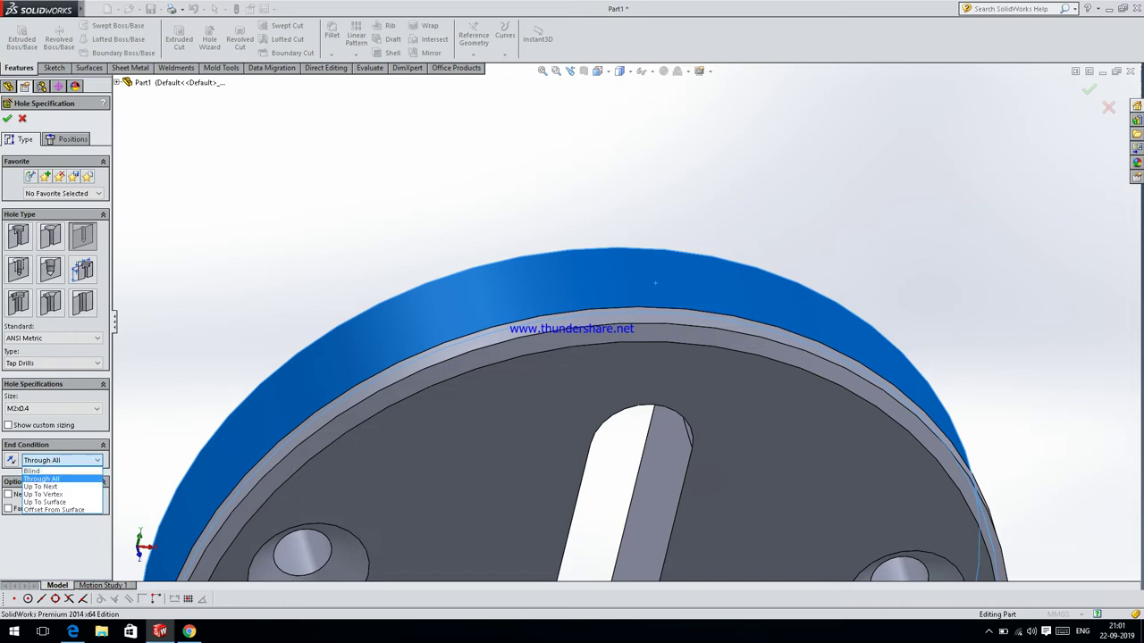
left_click(54, 509)
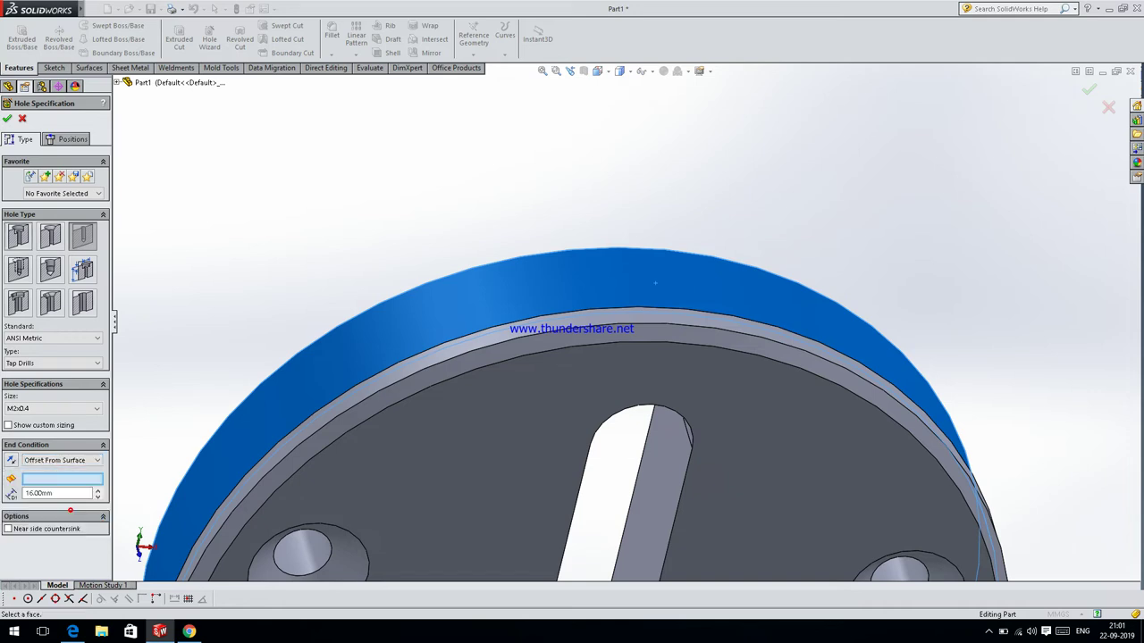
left_click(59, 460)
left_click(61, 470)
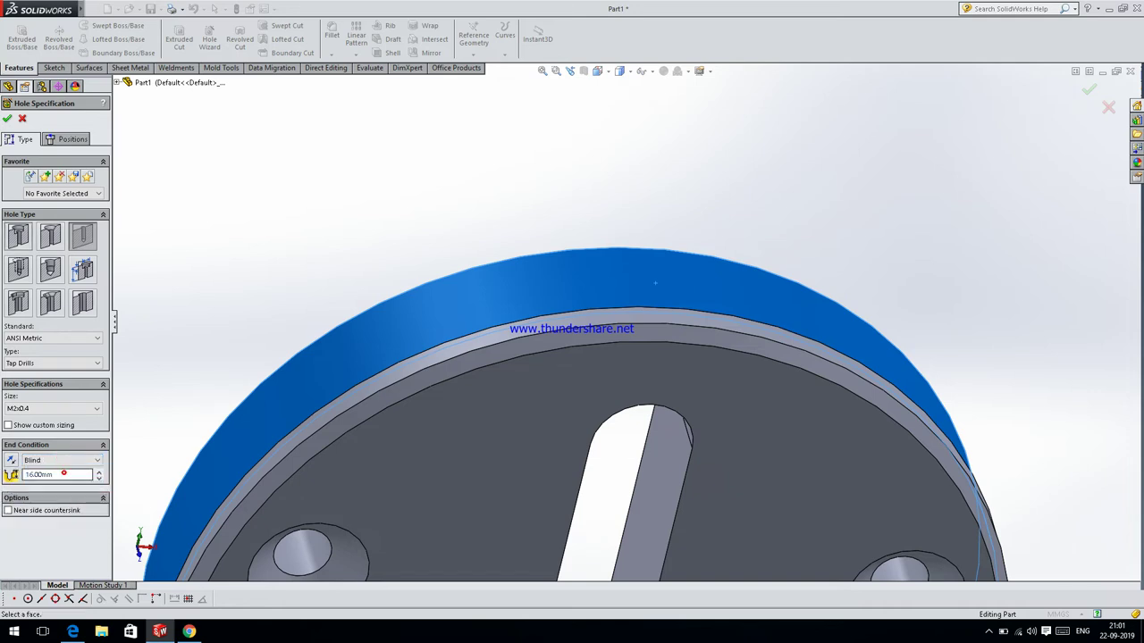
- Turn on custom sizing (1.600 mm diameter, 90°) and compare the hole depth with the drawing
left_click(64, 425)
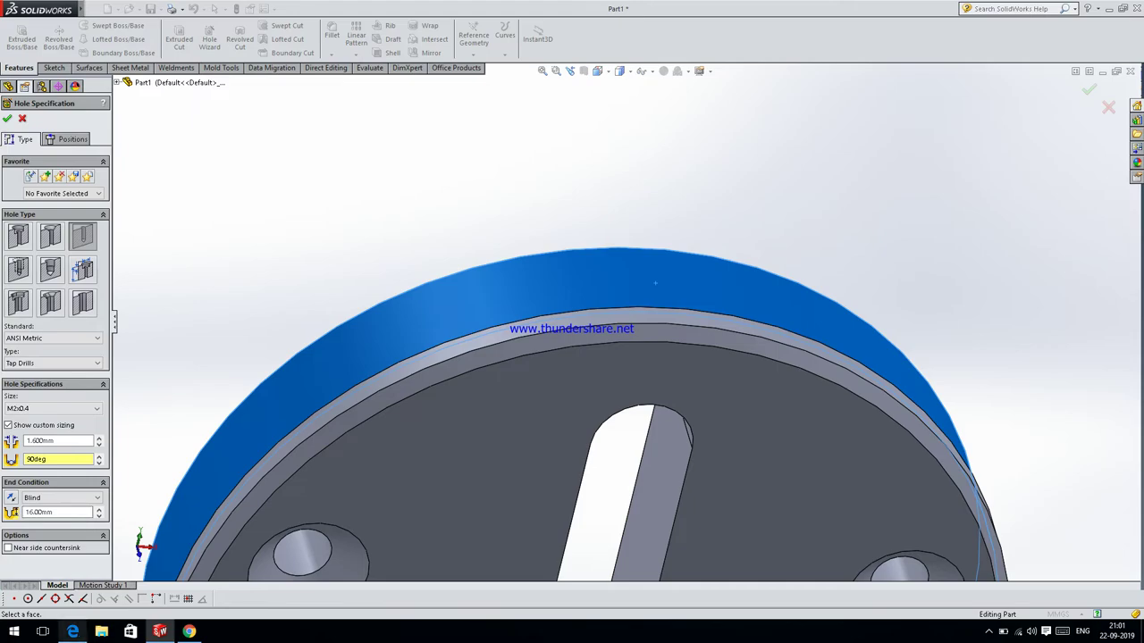
left_click(72, 630)
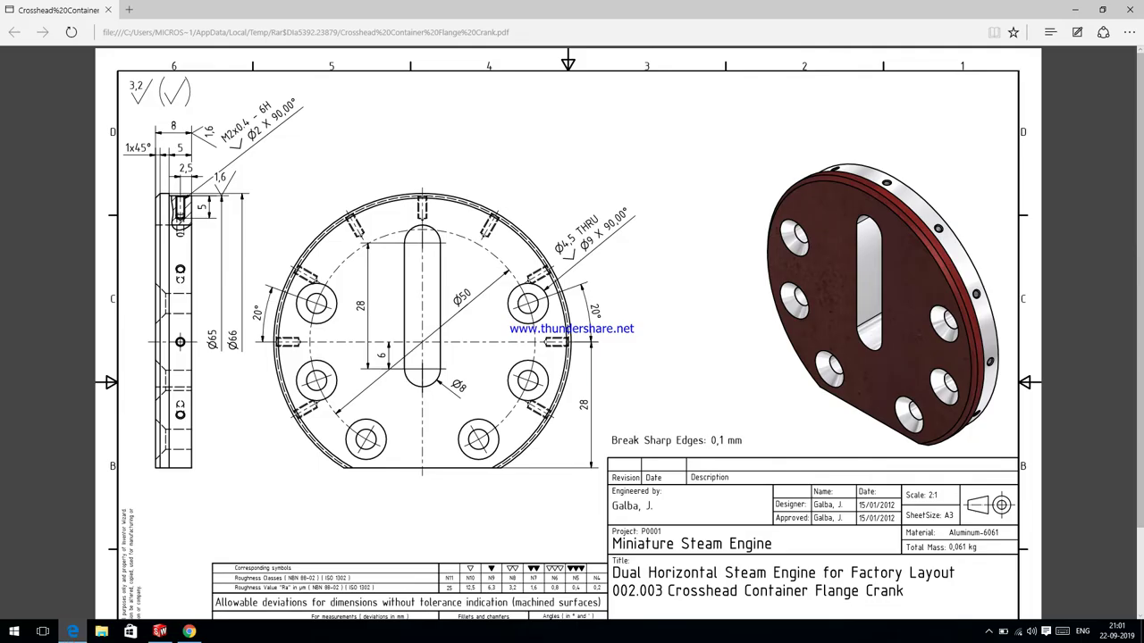
left_click(72, 631)
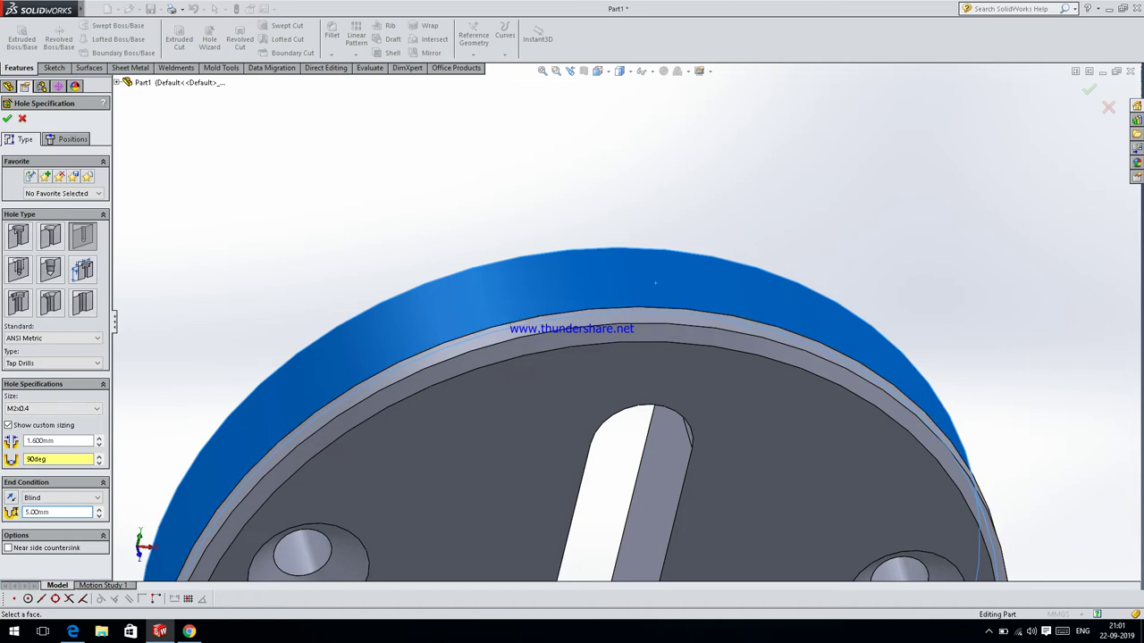
- Place the M2 hole's centre point on the disc's outer rim face, viewing the rim edge-on
left_click(67, 139)
left_click(552, 293)
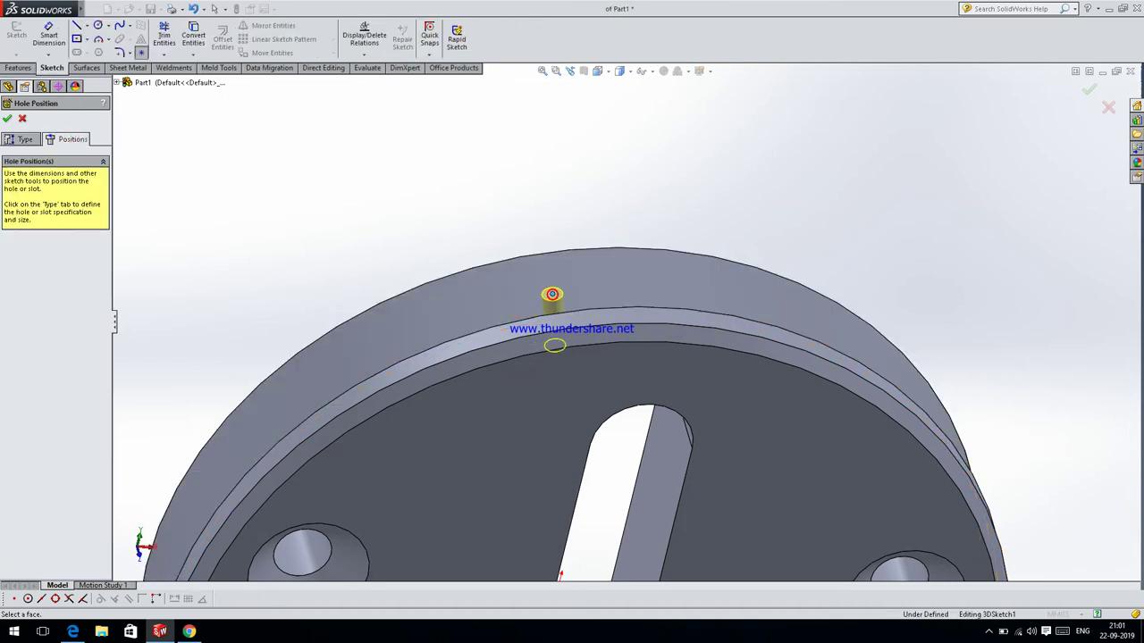
scroll(616, 324, "up", 3)
scroll(616, 323, "up", 2)
mouse_move(471, 409)
middle_mouse_down()
mouse_move(544, 395)
mouse_move(557, 331)
mouse_move(645, 371)
mouse_move(646, 360)
middle_mouse_up()
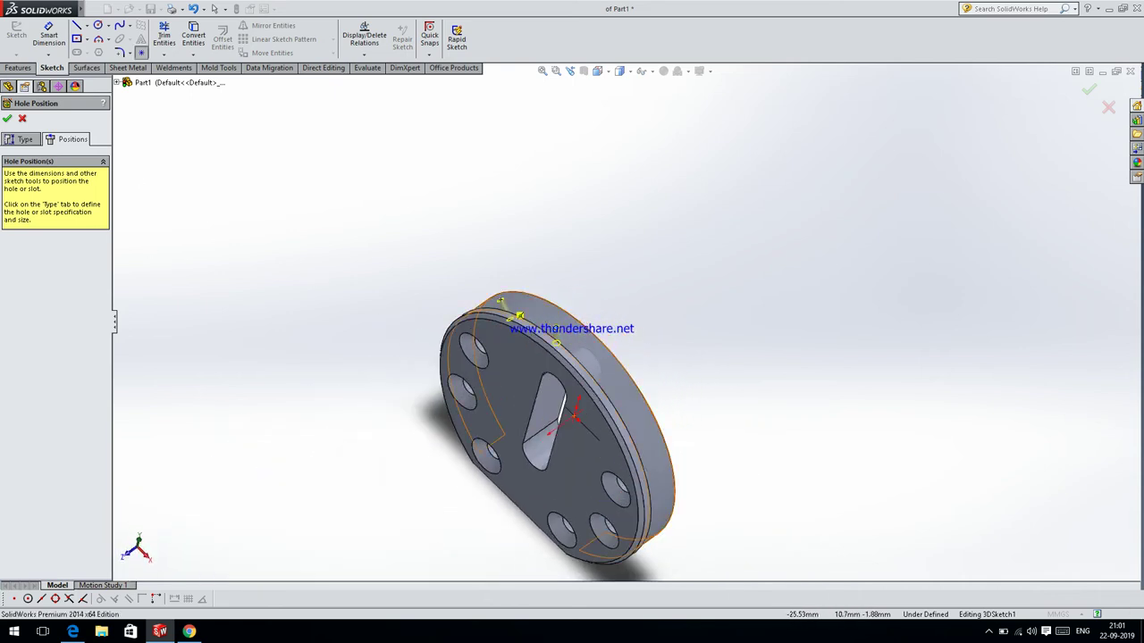
middle_click_drag(519, 314, 586, 353)
scroll(587, 353, "down", 3)
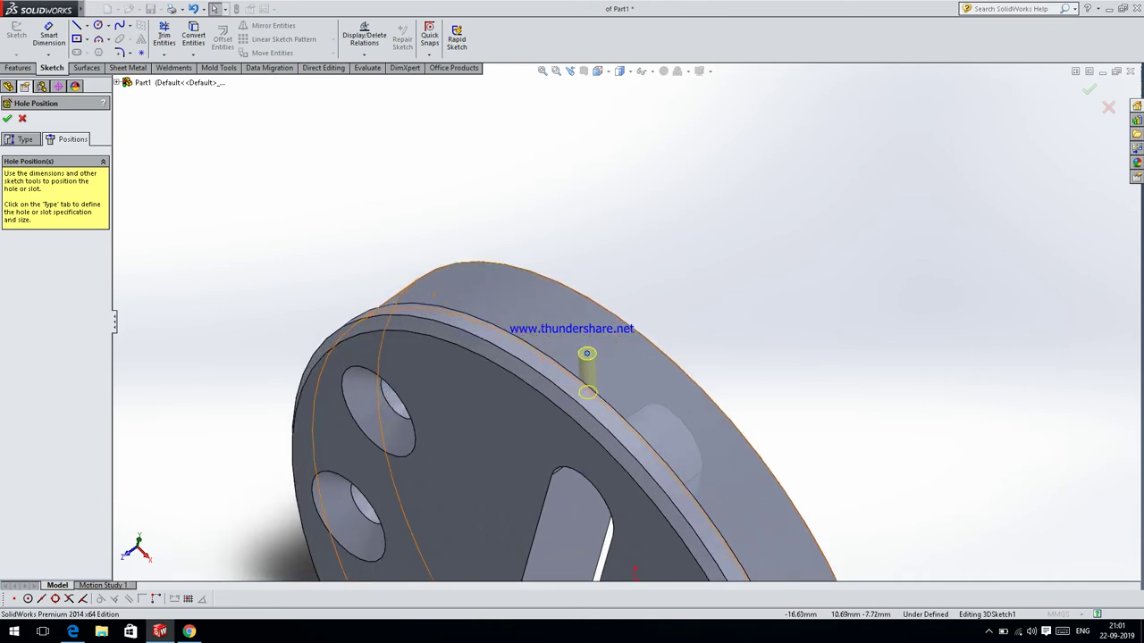
scroll(587, 353, "down", 2)
right_click(587, 367)
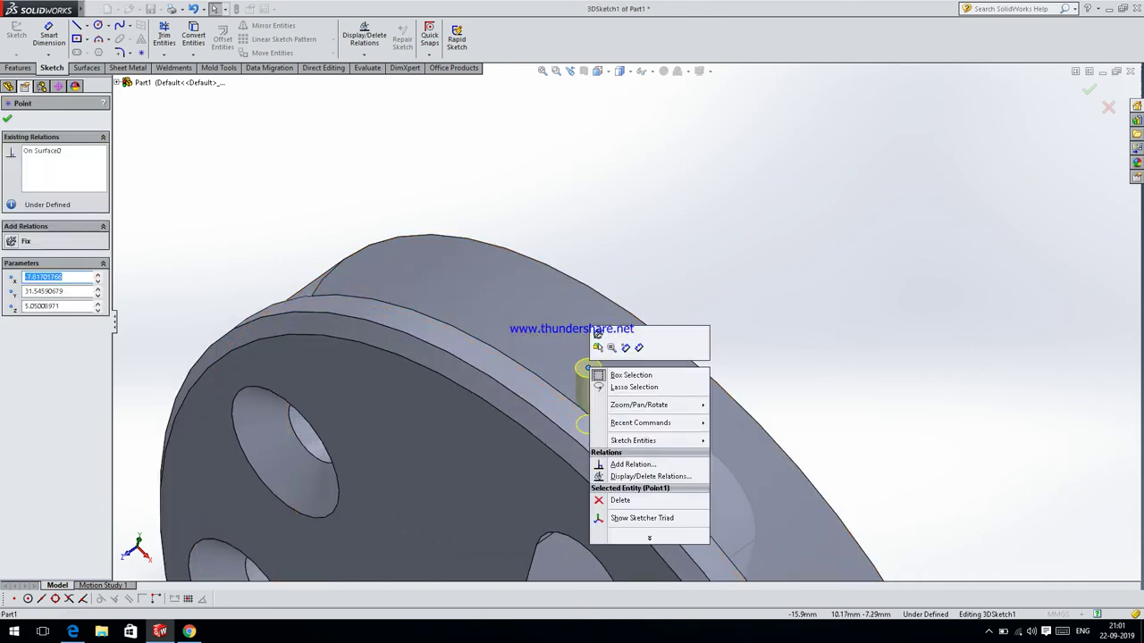
- Nudge the hole point's X and Y coordinates along the upper rim face
key("Escape")
left_click(100, 275)
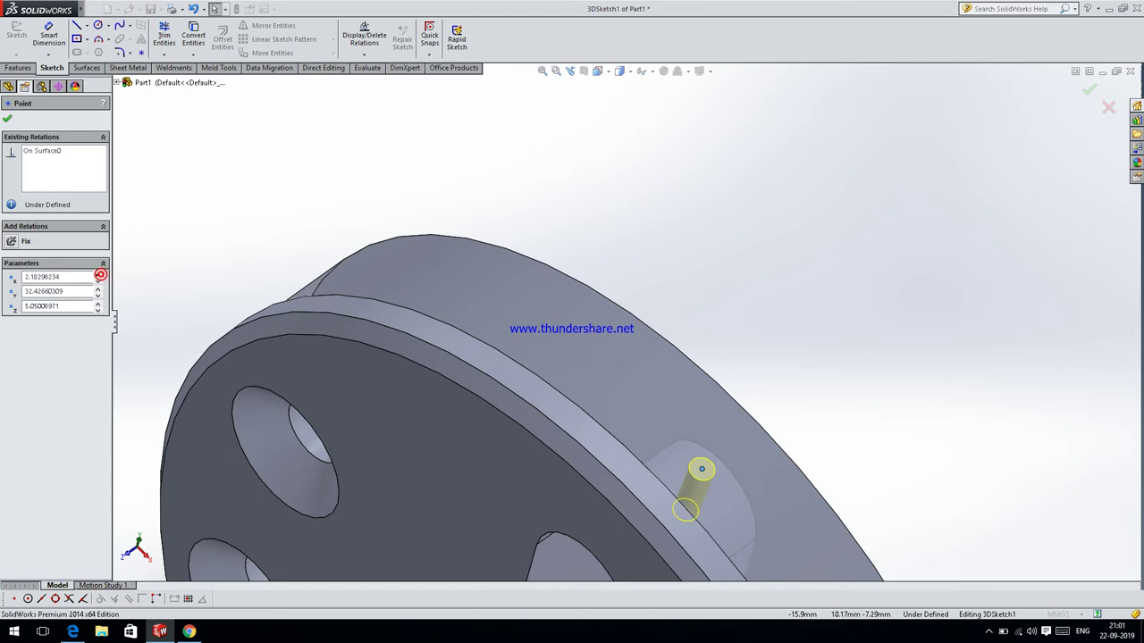
key("f")
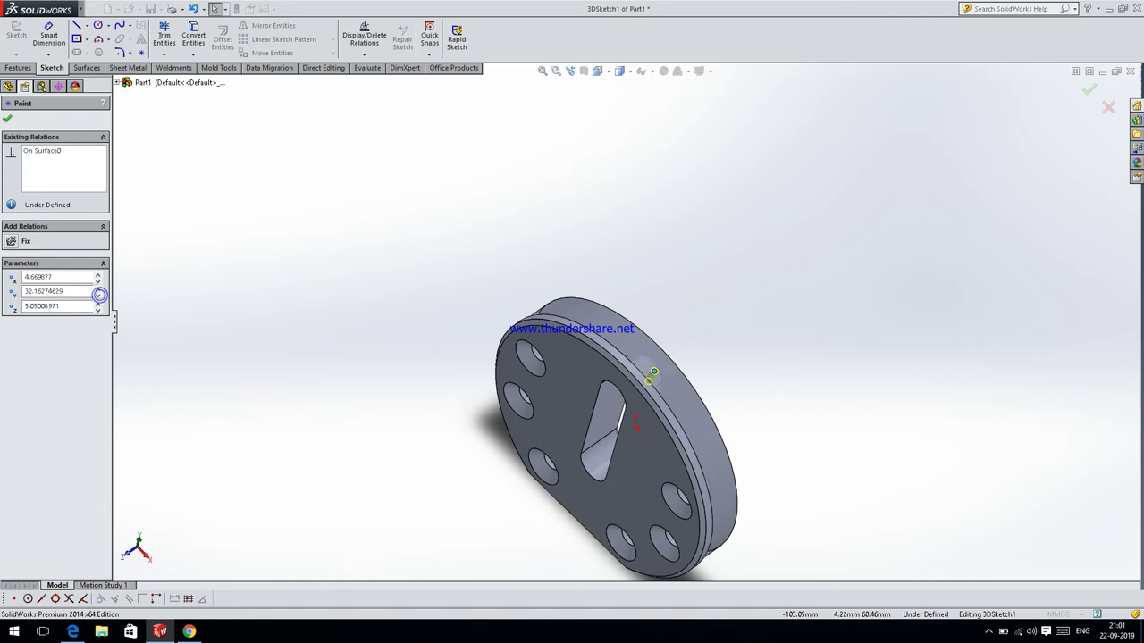
left_click(97, 288)
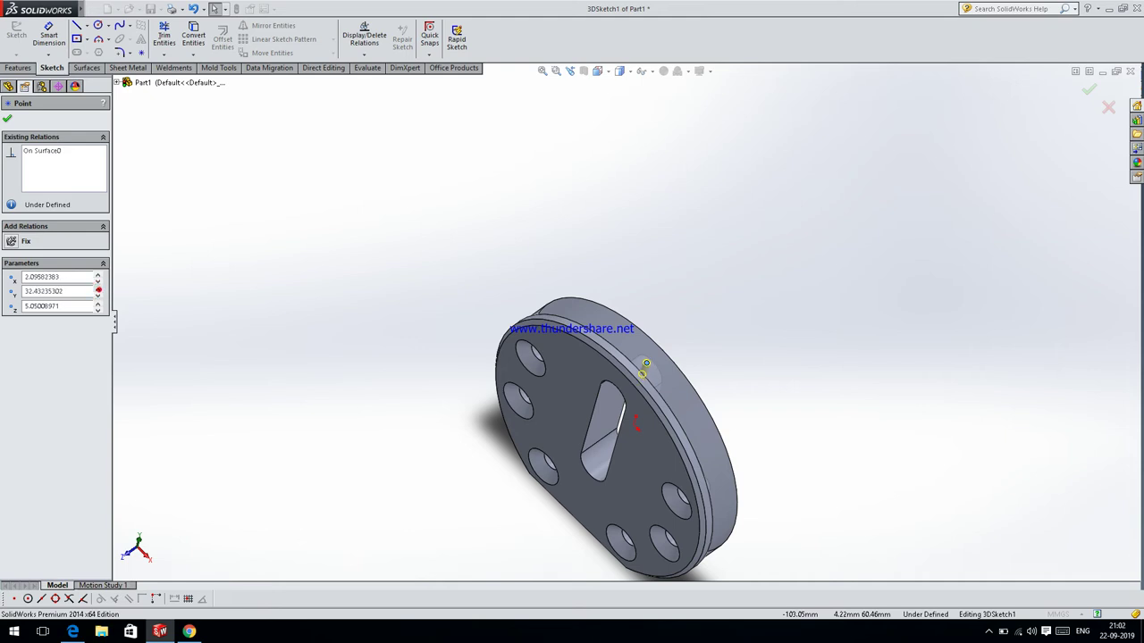
left_click_drag(644, 362, 647, 364)
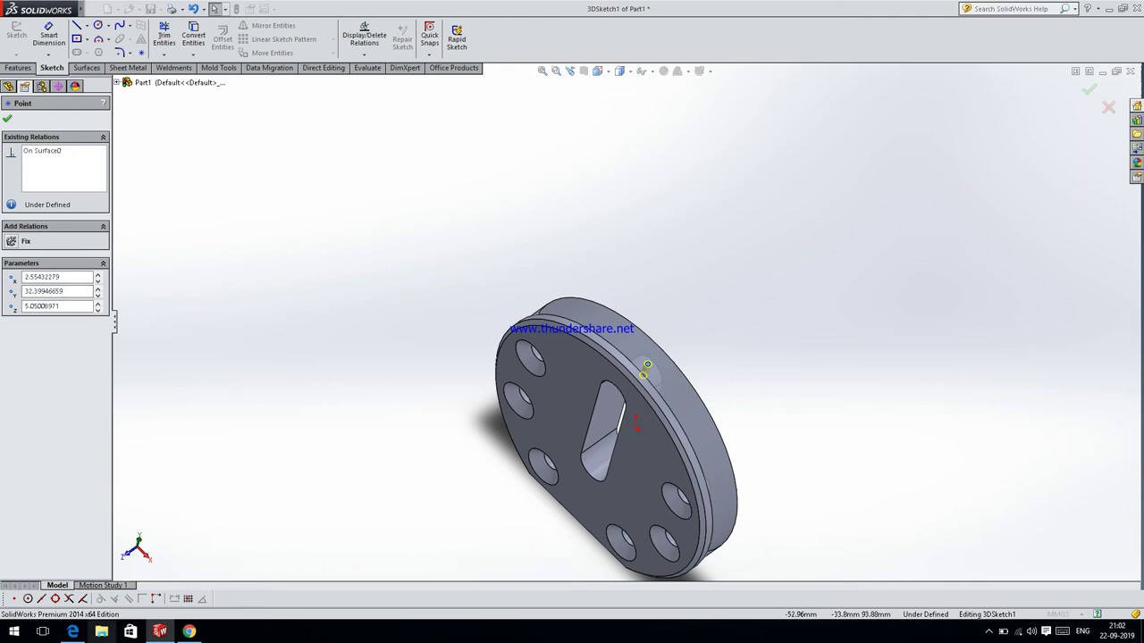
- Check the point against the flange reference drawing, undo a stray move, and accept its position
left_click(72, 632)
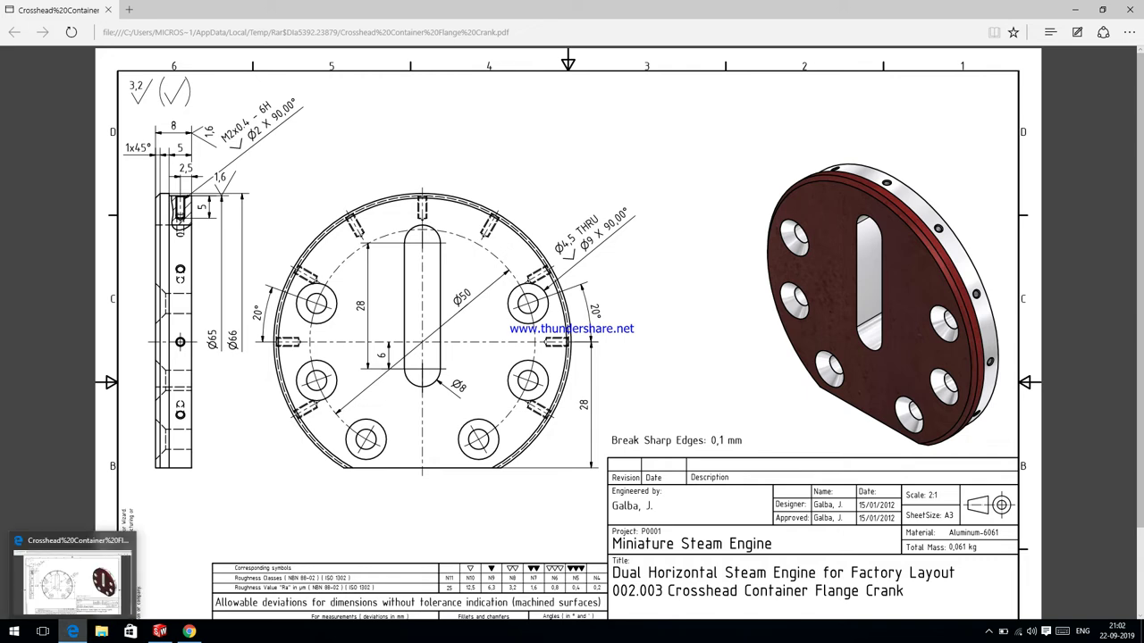
left_click(159, 632)
scroll(643, 368, "down", 3)
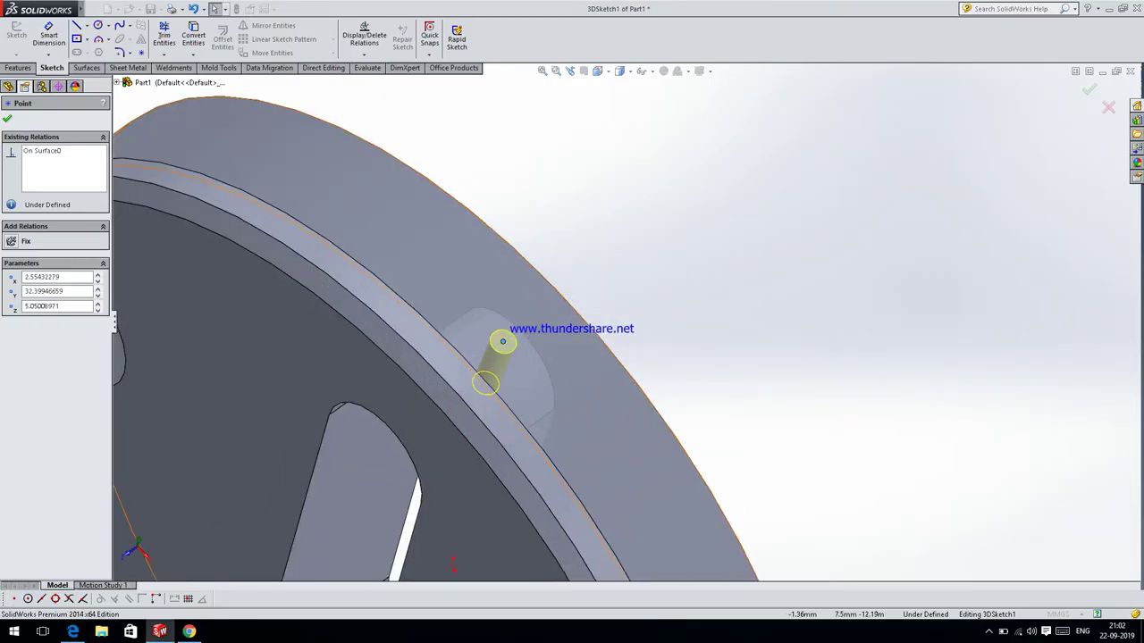
scroll(485, 331, "down", 3)
scroll(485, 286, "down", 1)
scroll(485, 268, "down", 2)
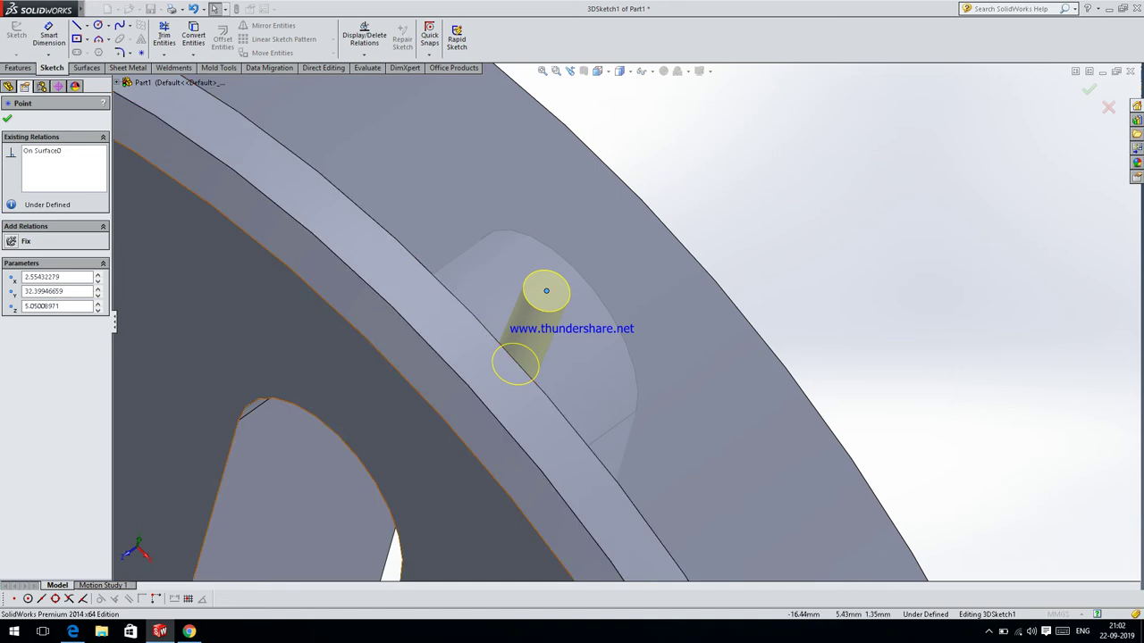
left_click_drag(545, 291, 331, 443)
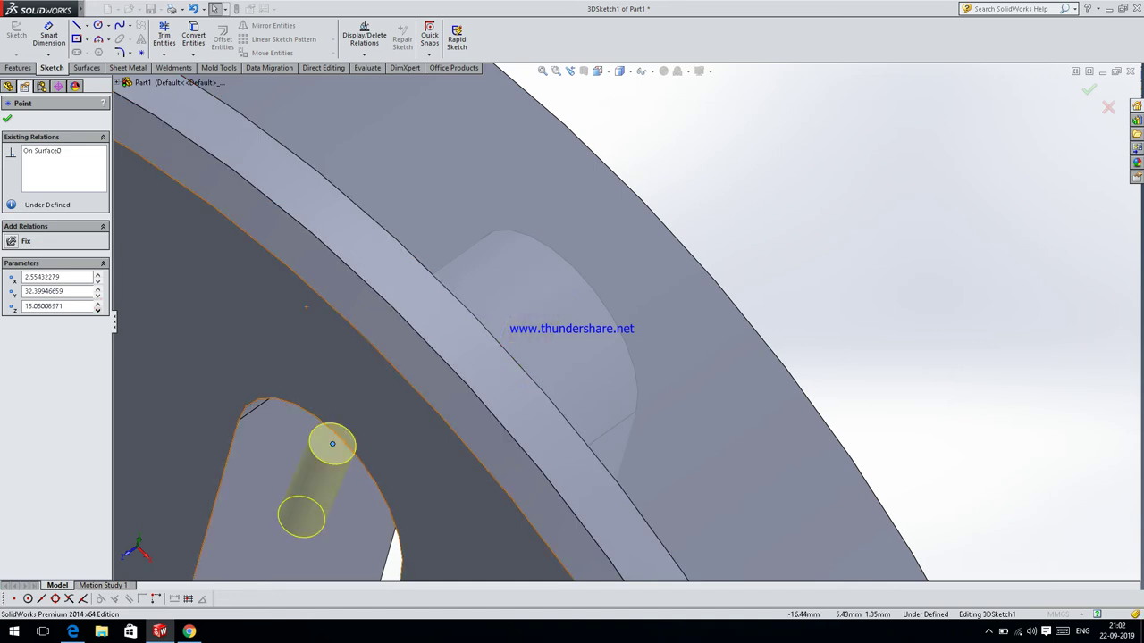
key("BackSpace")
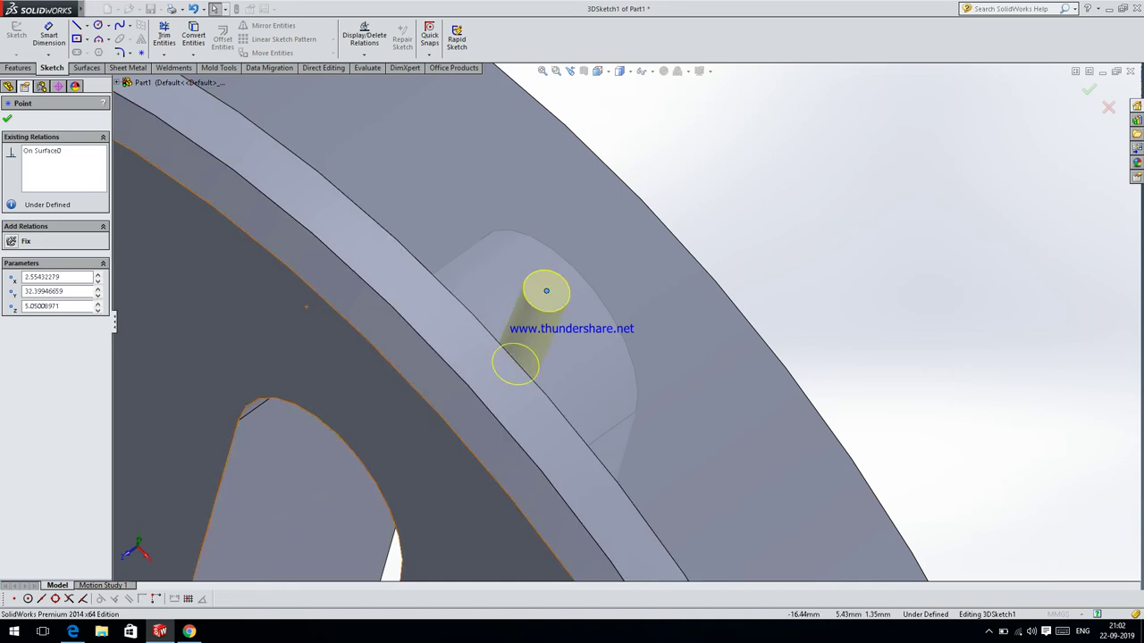
left_click(8, 118)
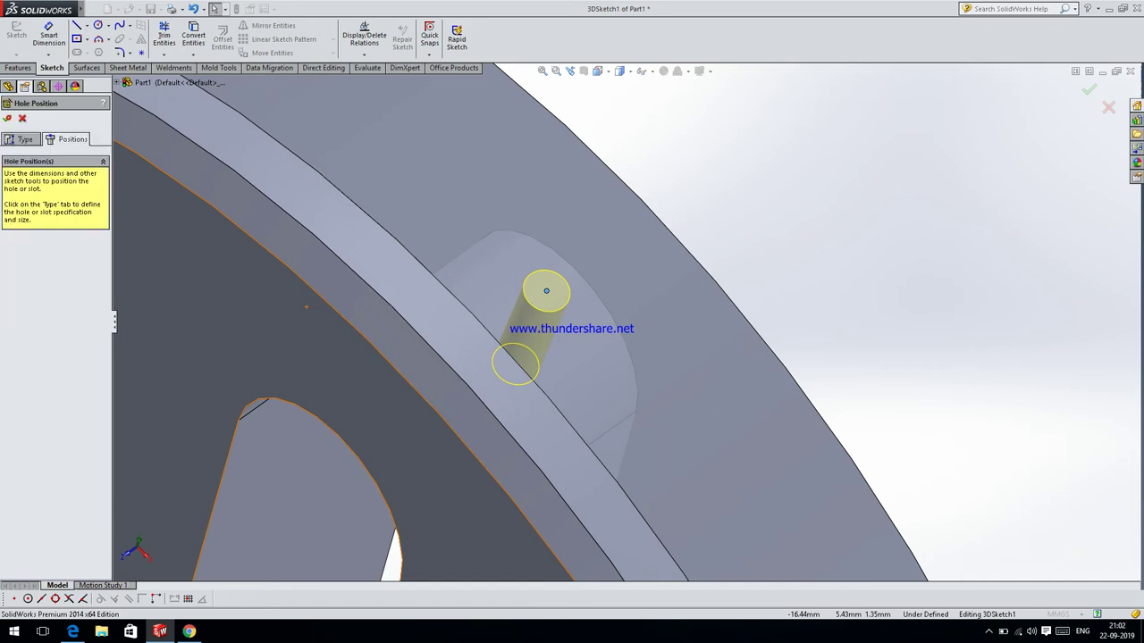
- Create the Tap Drill for M2x0.4 Tap1 hole and zoom out to the whole disc
left_click(8, 118)
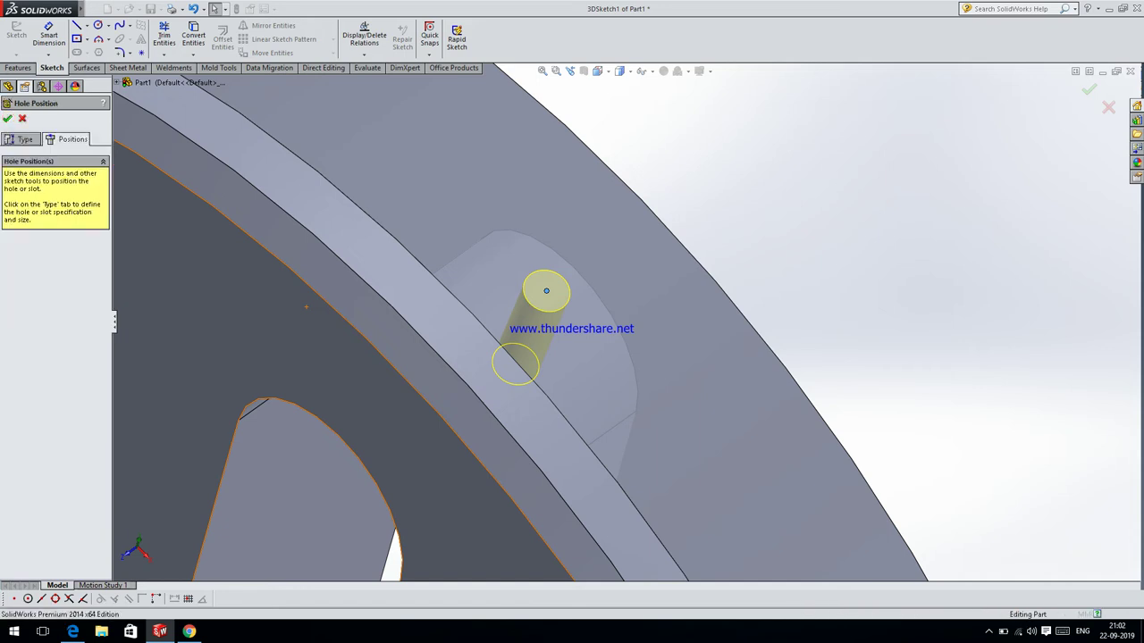
scroll(536, 277, "up", 5)
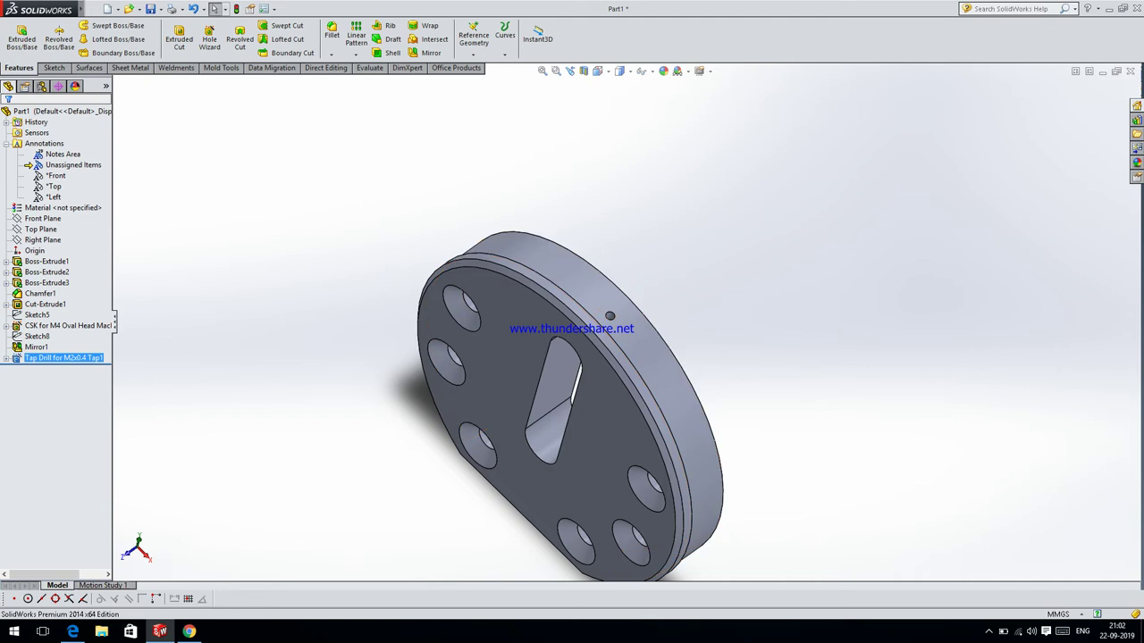
scroll(536, 295, "down", 2)
scroll(590, 367, "up", 3)
scroll(590, 366, "up", 2)
scroll(590, 366, "up", 1)
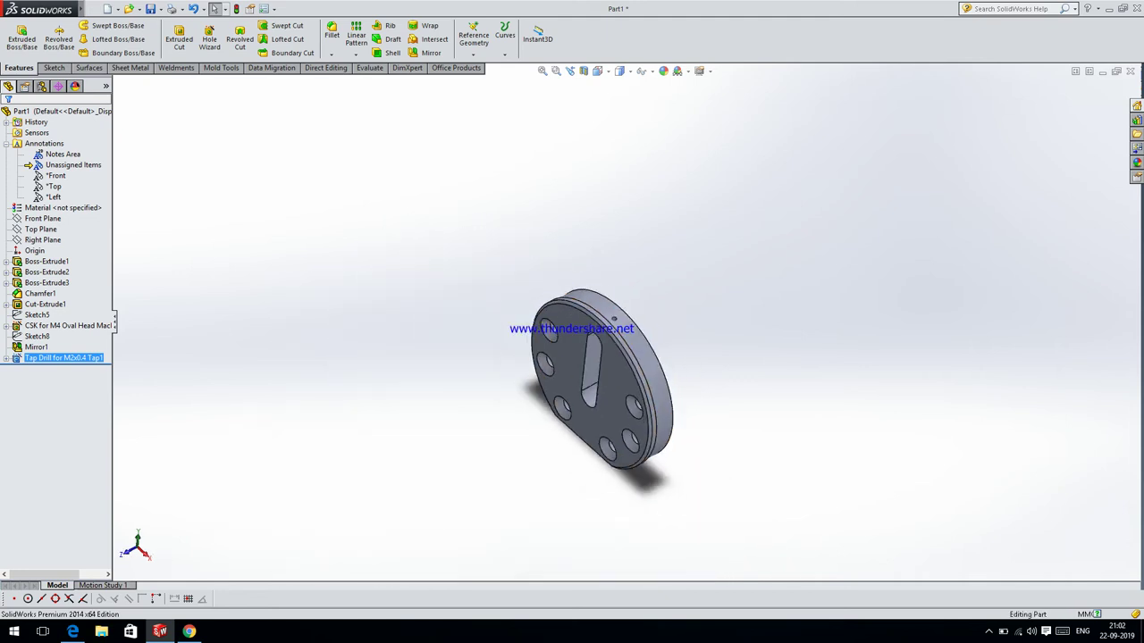
scroll(589, 376, "down", 3)
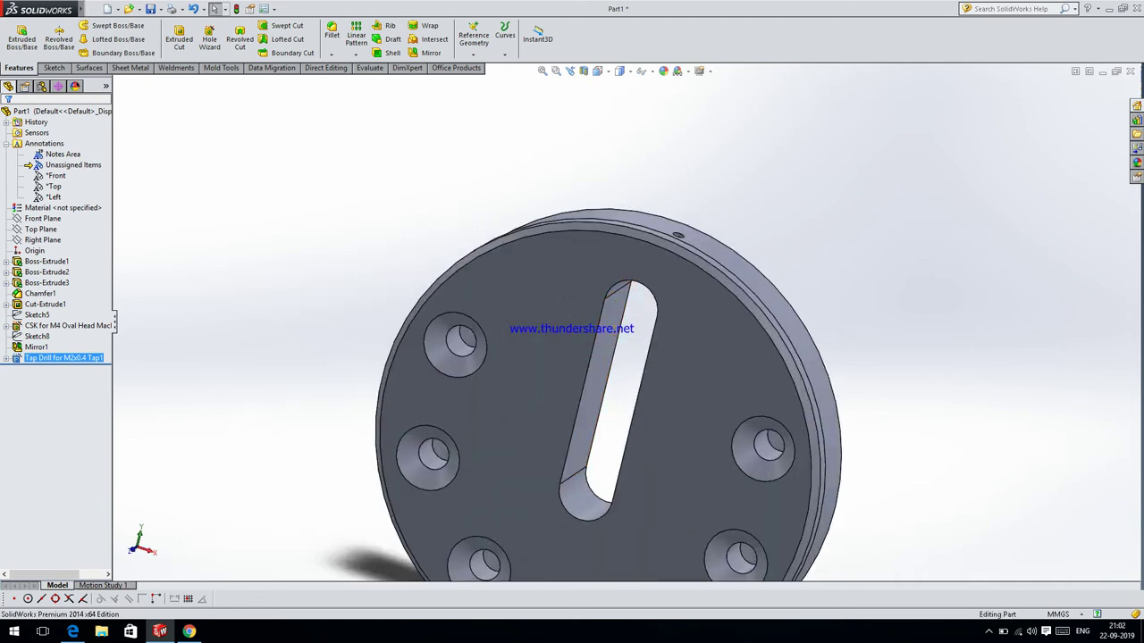
scroll(589, 376, "up", 2)
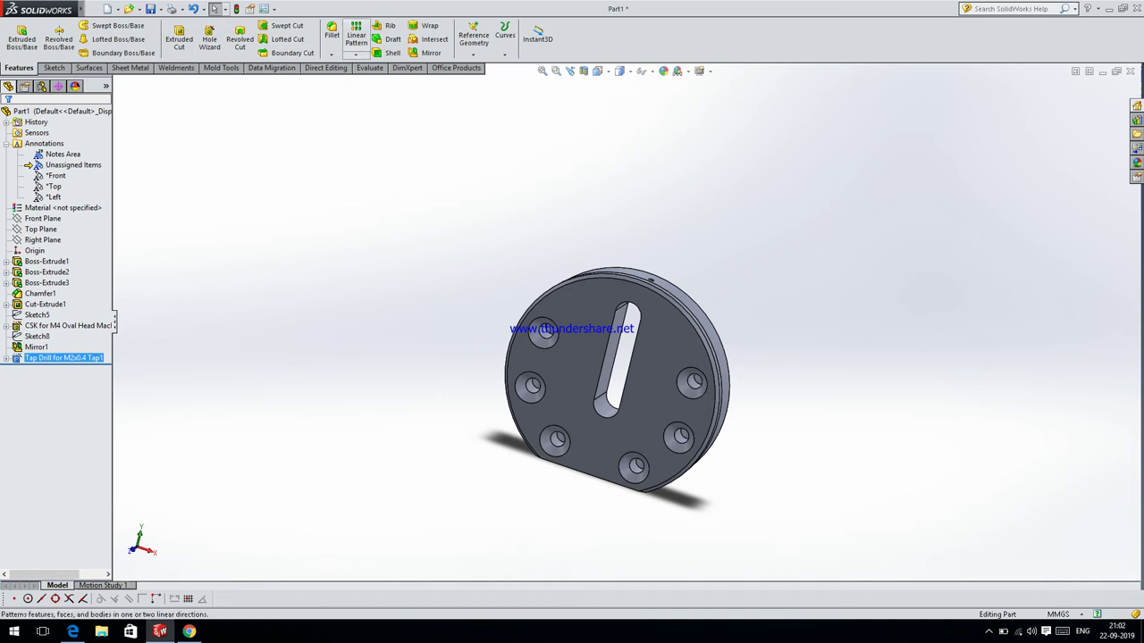
left_click(365, 56)
- Start a Circular Pattern of the tapped hole, first picking the hole face as reference
left_click(388, 78)
scroll(679, 393, "down", 3)
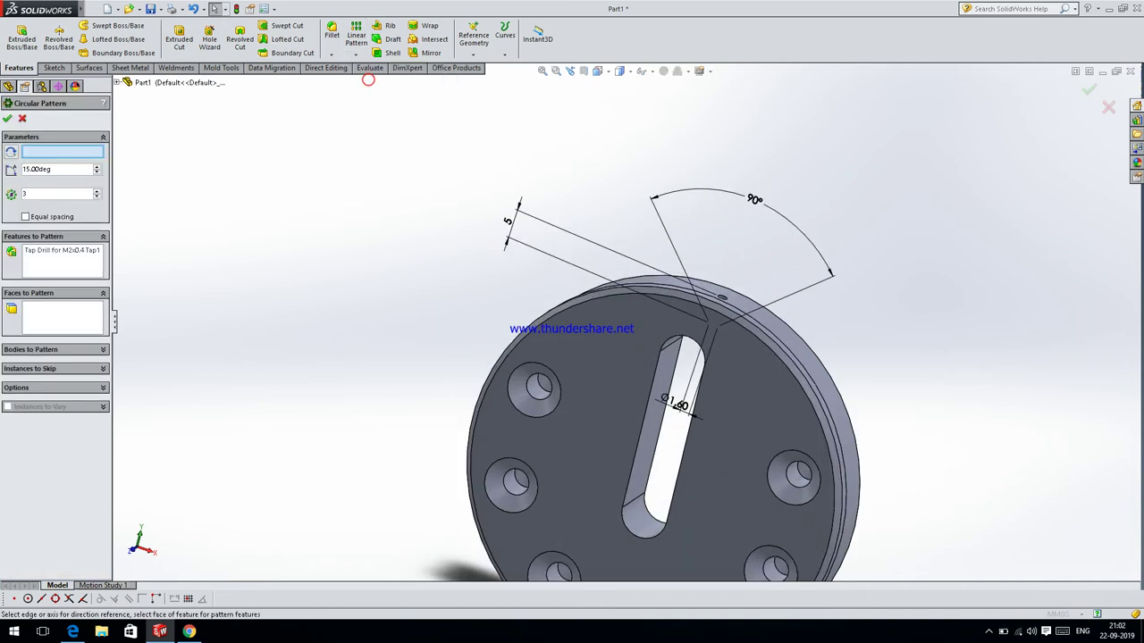
scroll(715, 339, "down", 2)
scroll(731, 308, "down", 2)
scroll(731, 306, "down", 2)
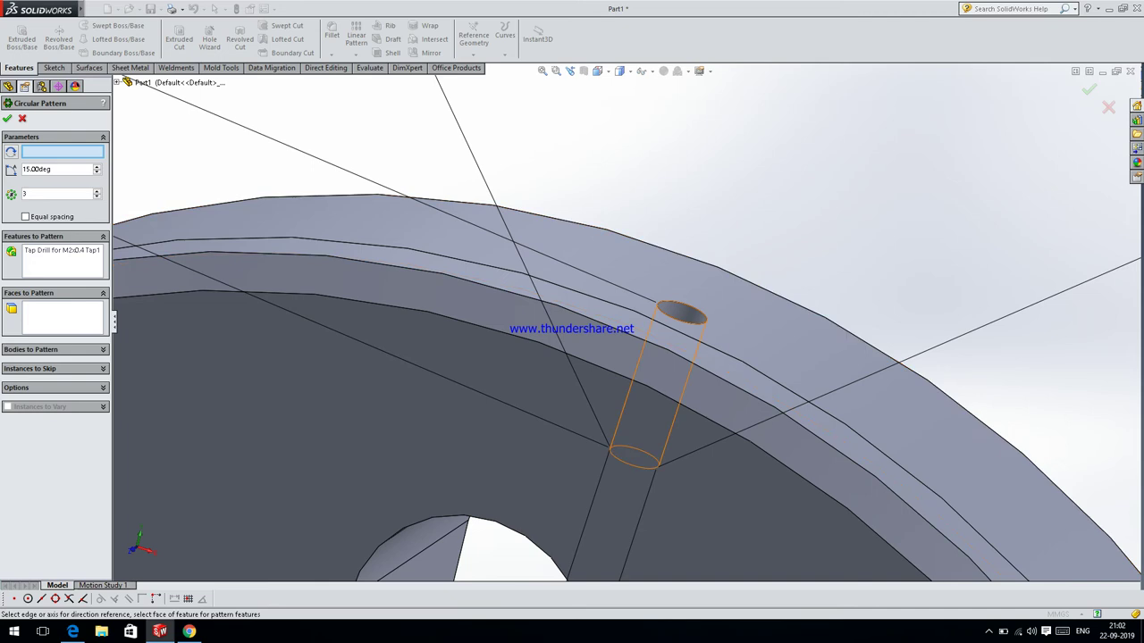
left_click(677, 311)
scroll(674, 312, "up", 1)
scroll(643, 319, "up", 3)
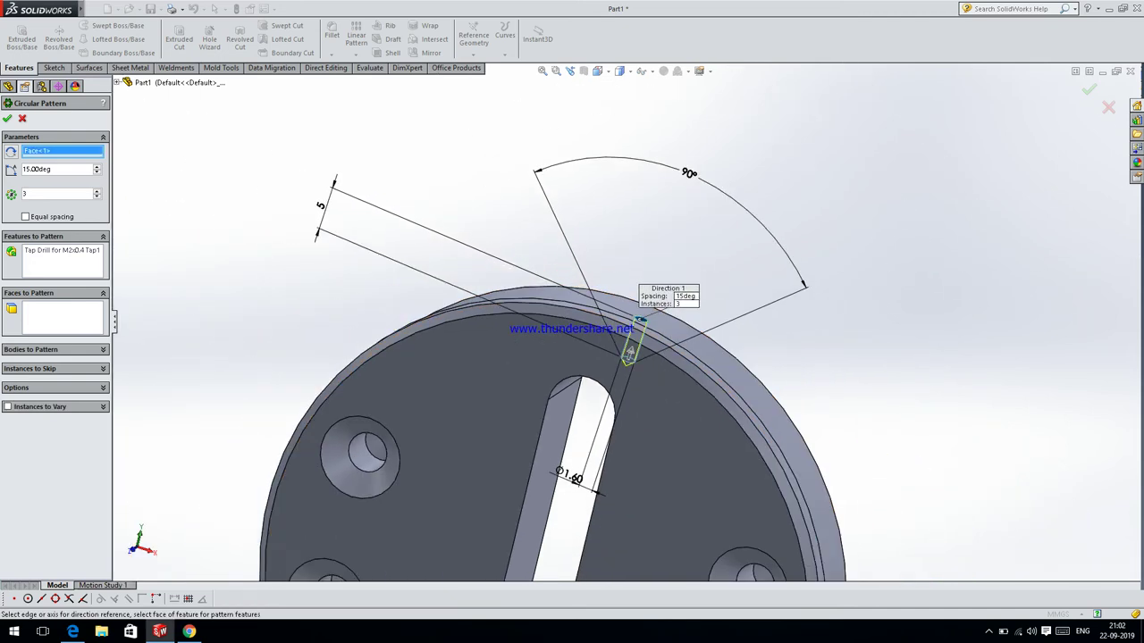
- Replace Face<1> with the disc's outer circular edge as the pattern axis
right_click(39, 151)
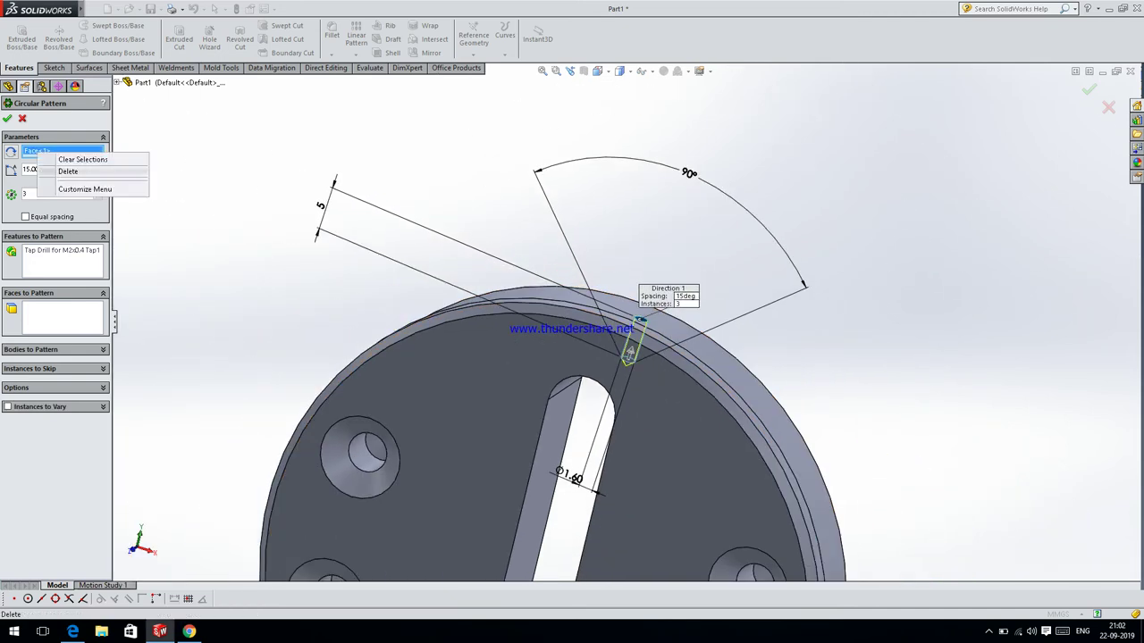
left_click(89, 171)
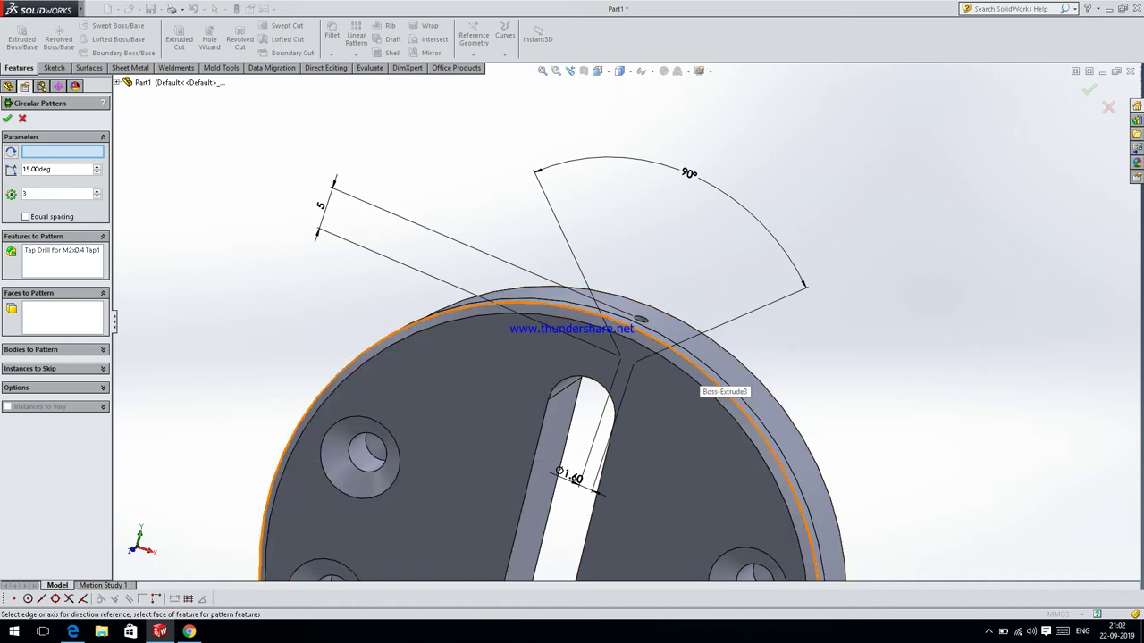
left_click(672, 391)
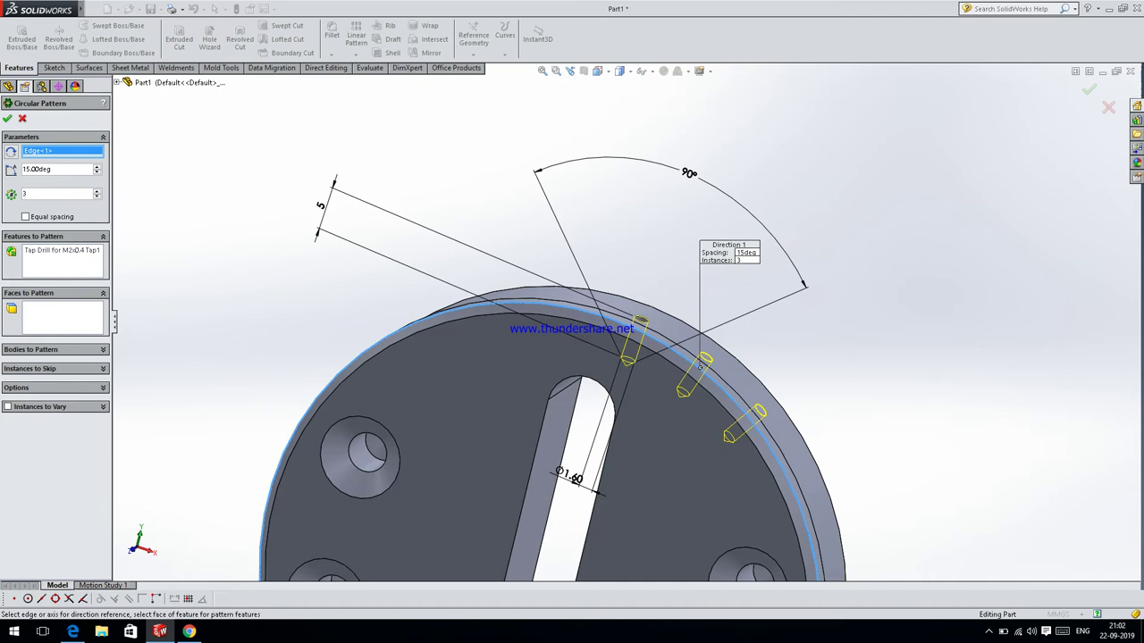
scroll(95, 167, "up", 1)
scroll(96, 167, "up", 1)
scroll(95, 167, "up", 2)
scroll(96, 167, "up", 1)
scroll(96, 167, "up", 3)
scroll(96, 167, "up", 3)
scroll(96, 167, "up", 3)
scroll(95, 167, "up", 1)
scroll(644, 322, "up", 2)
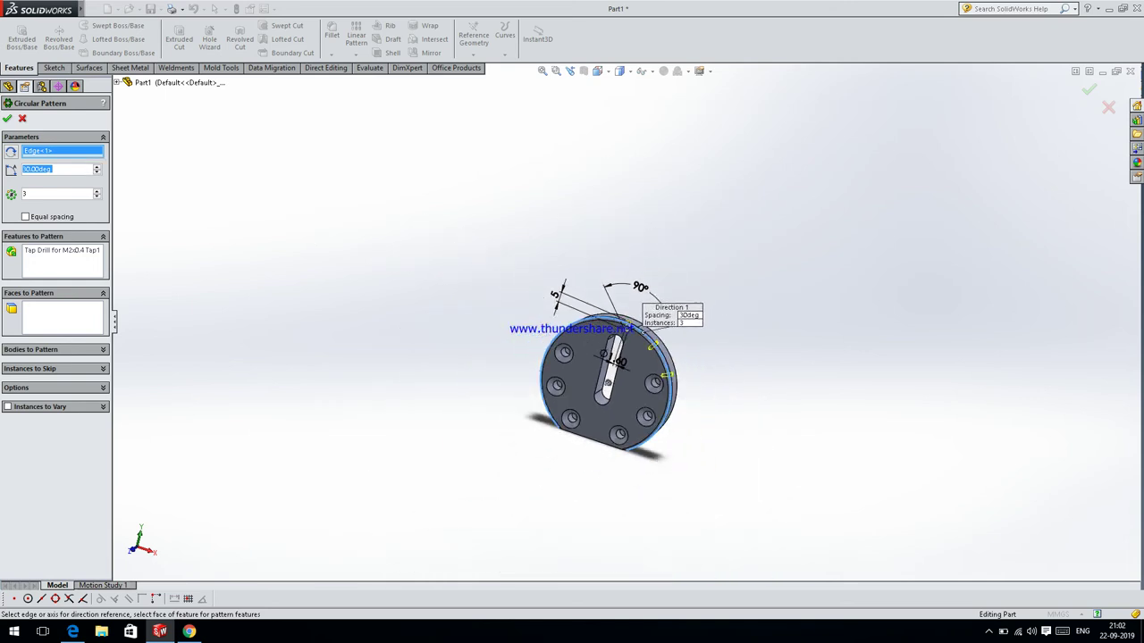
scroll(97, 193, "up", 1)
- Consult the flange drawing and trial pattern angles of 32 and 29 degrees
left_click(72, 632)
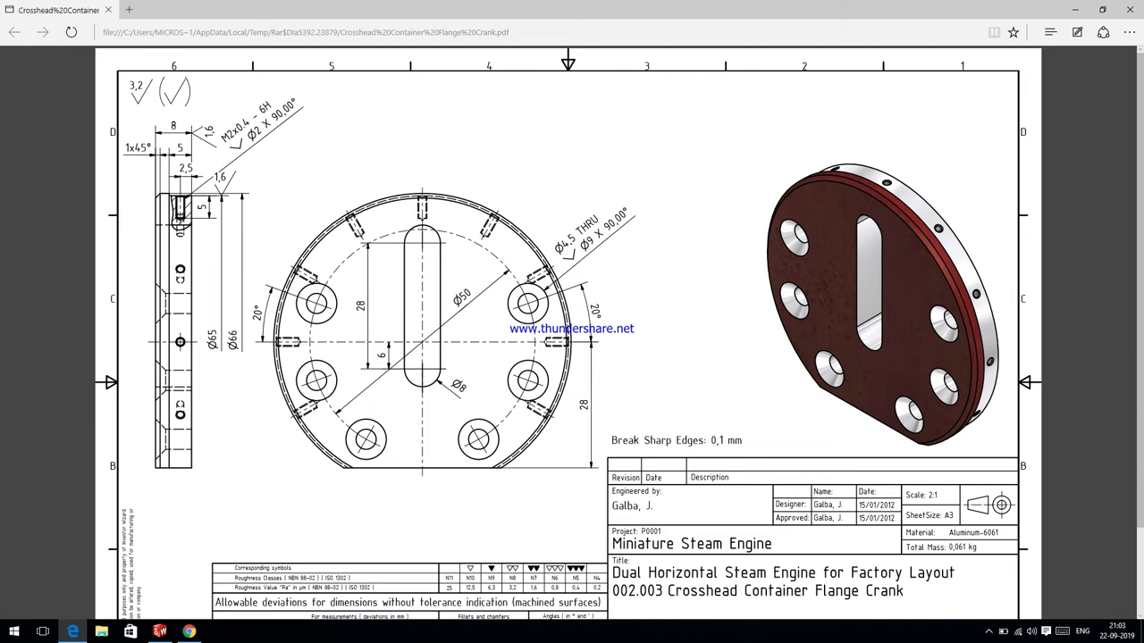
key("alt+Tab")
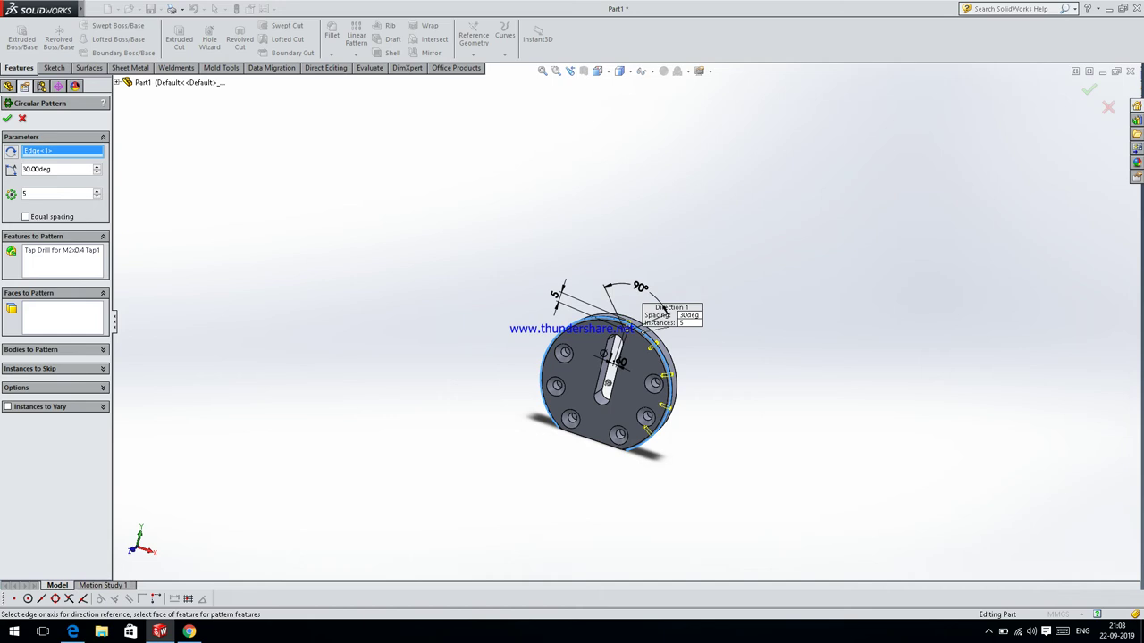
left_click(97, 167)
left_click(96, 166)
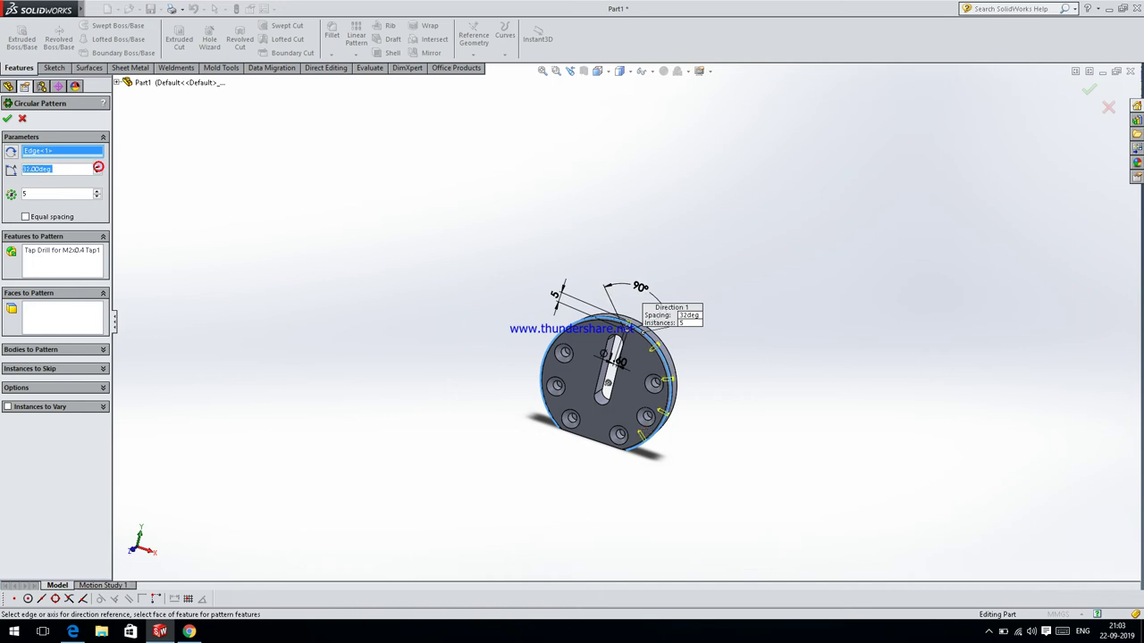
left_click(97, 172)
left_click(97, 172)
left_click(96, 172)
- Recheck the flange drawing and settle the pattern spacing at 30 degrees
left_click(73, 631)
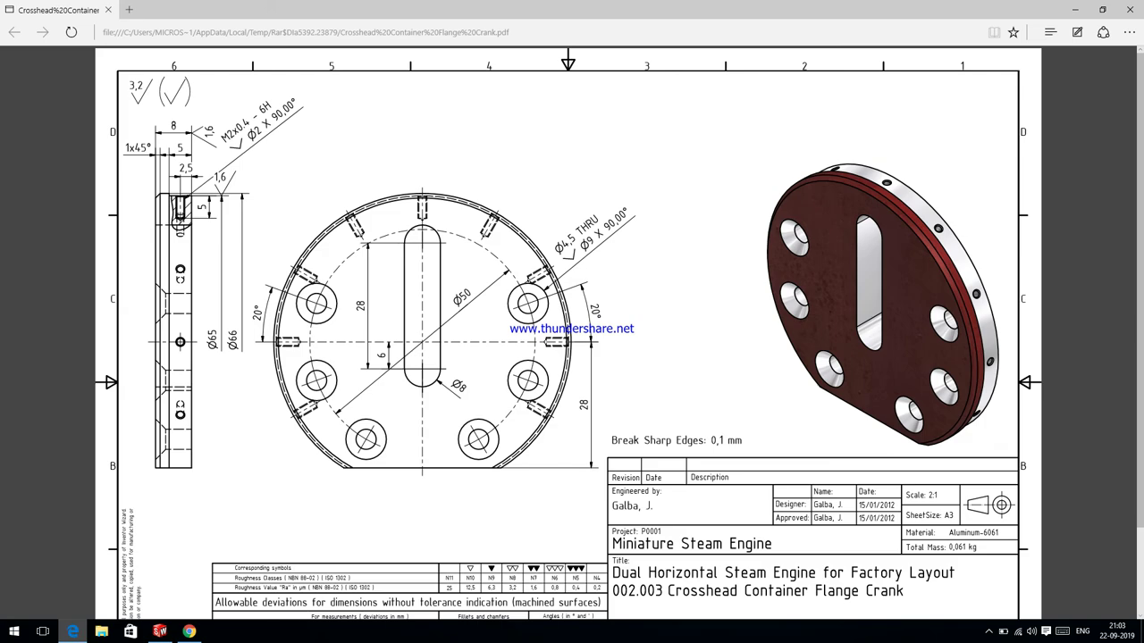
left_click(72, 631)
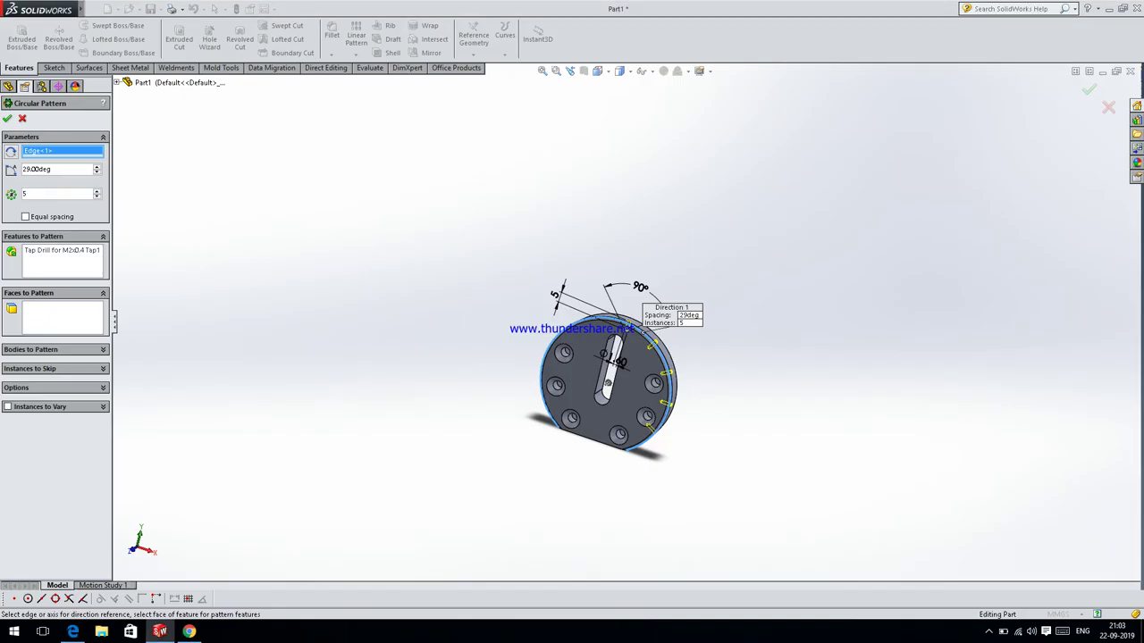
left_click(96, 166)
left_click(72, 631)
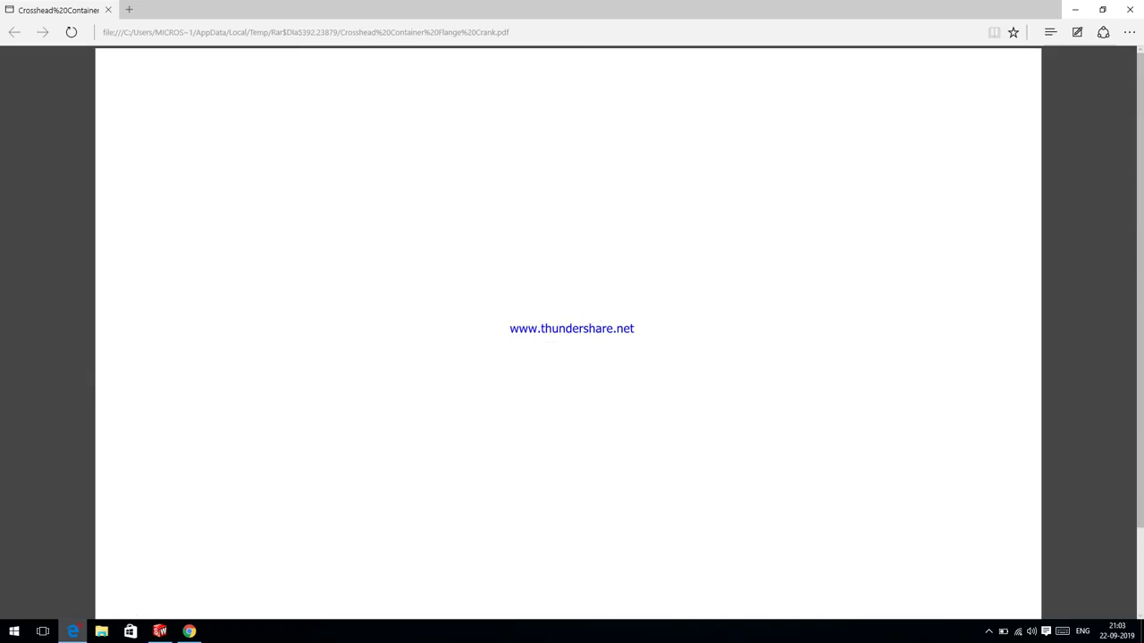
left_click(72, 631)
scroll(625, 420, "down", 5)
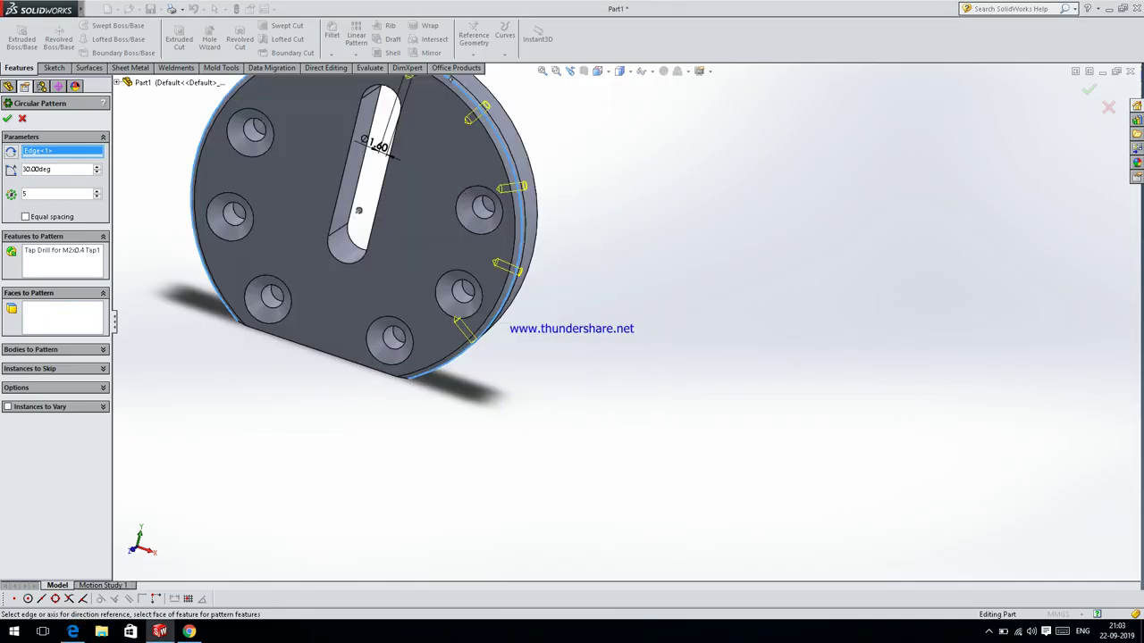
scroll(362, 284, "down", 4)
scroll(362, 285, "down", 3)
scroll(428, 295, "down", 3)
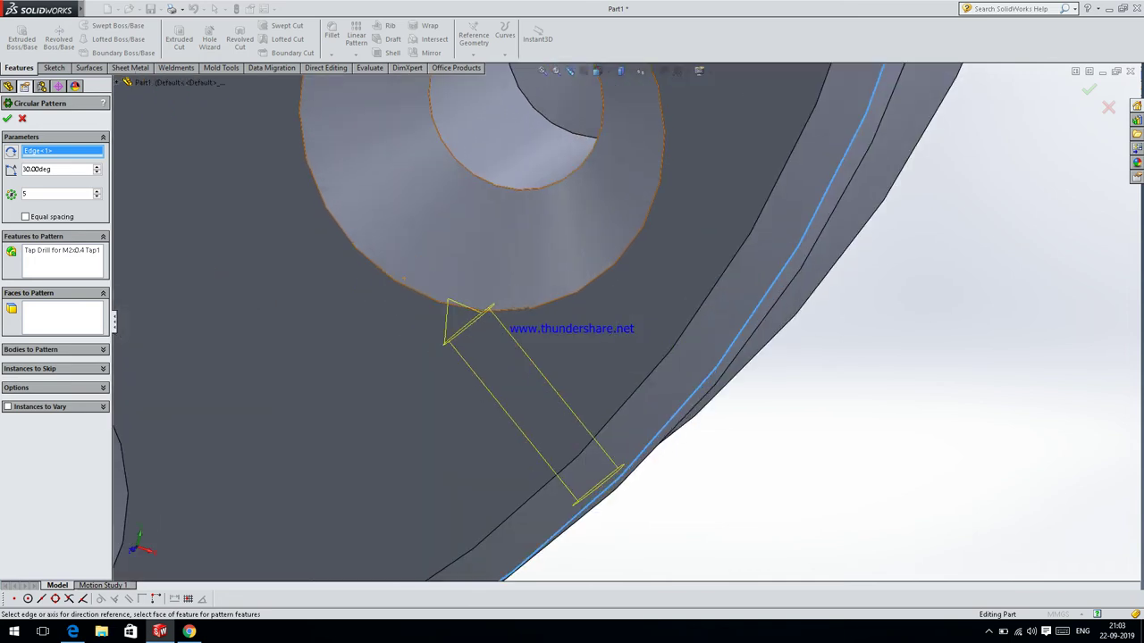
scroll(497, 309, "down", 3)
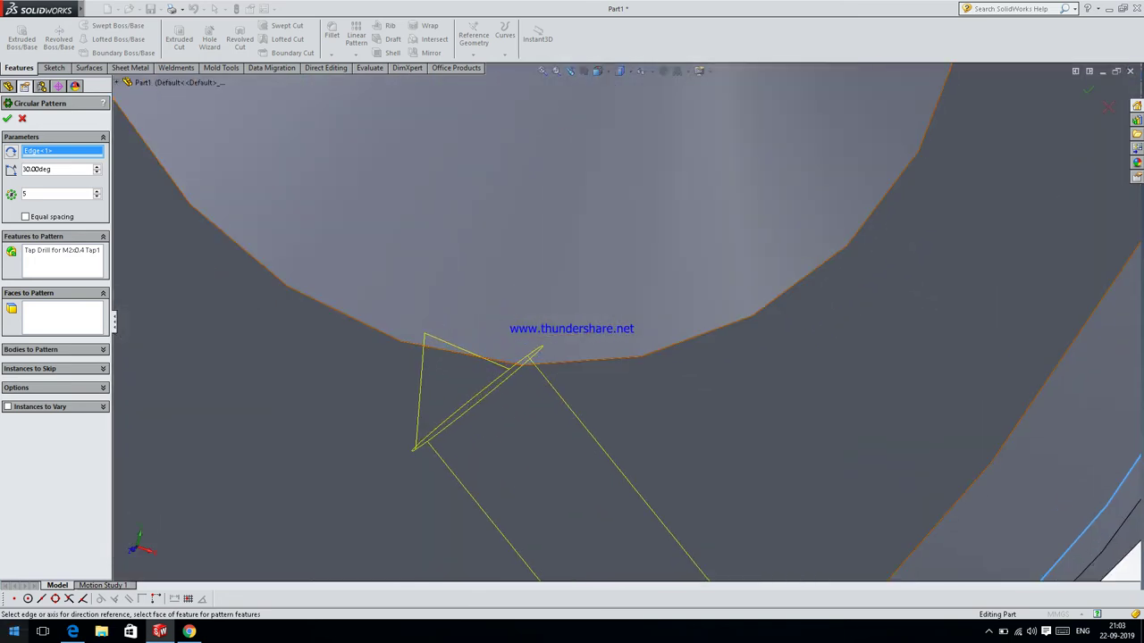
left_click(72, 631)
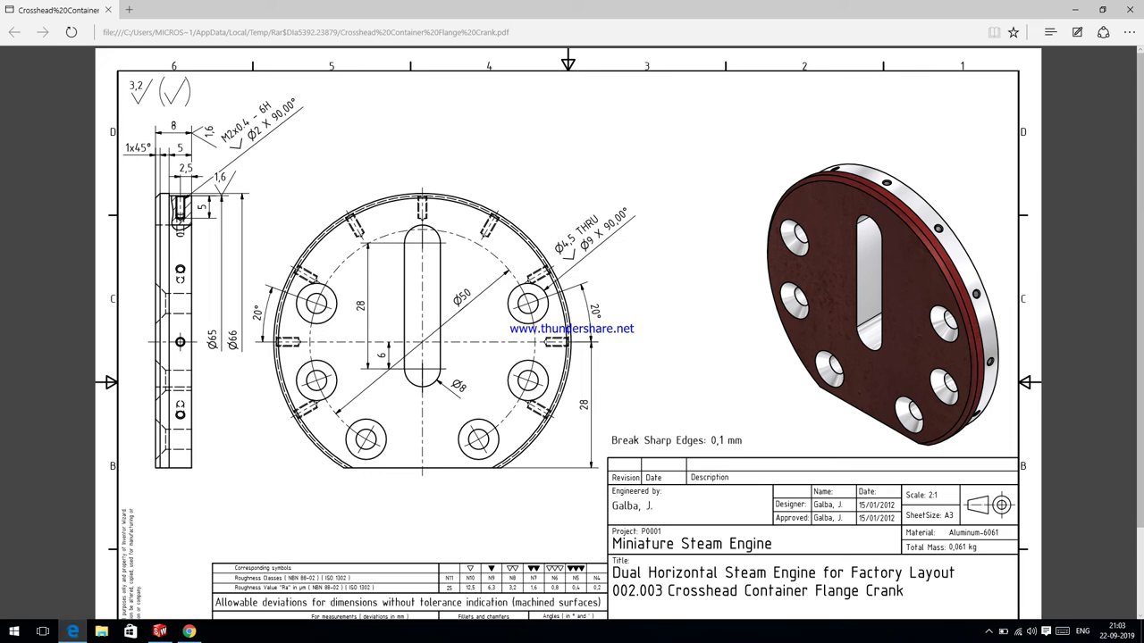
left_click(72, 631)
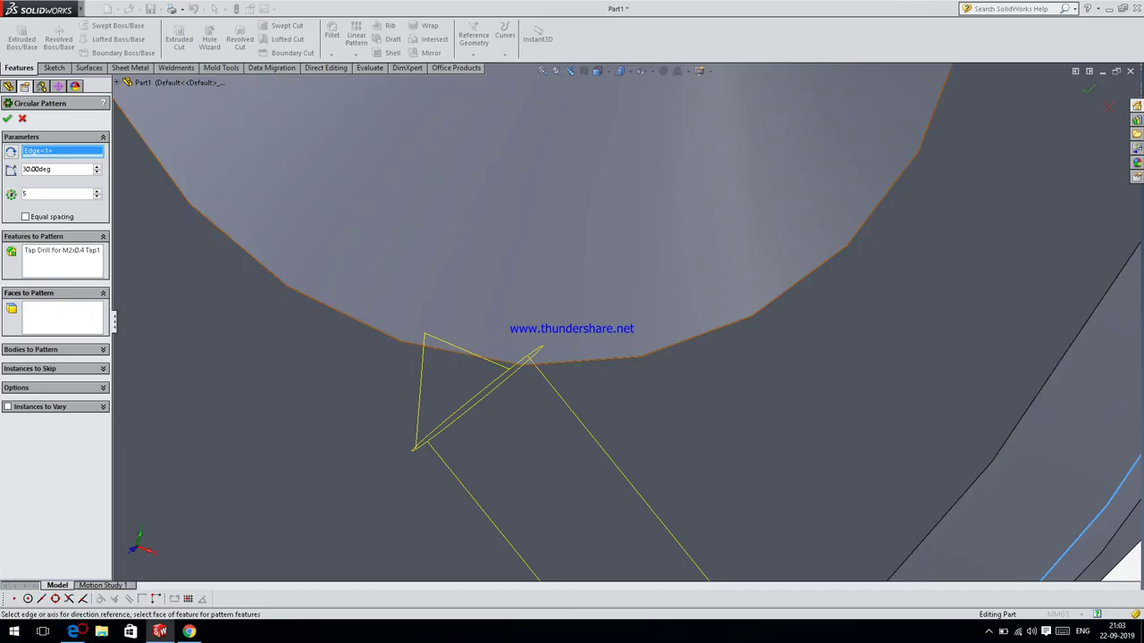
left_click(97, 166)
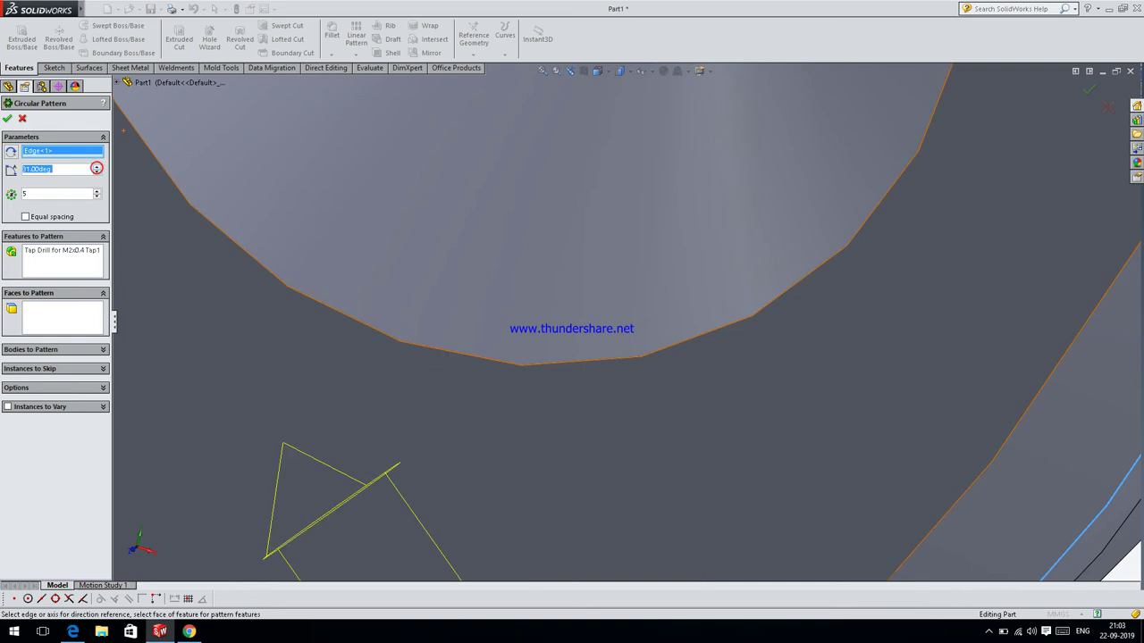
scroll(285, 109, "down", 3)
scroll(284, 109, "up", 2)
scroll(284, 109, "up", 3)
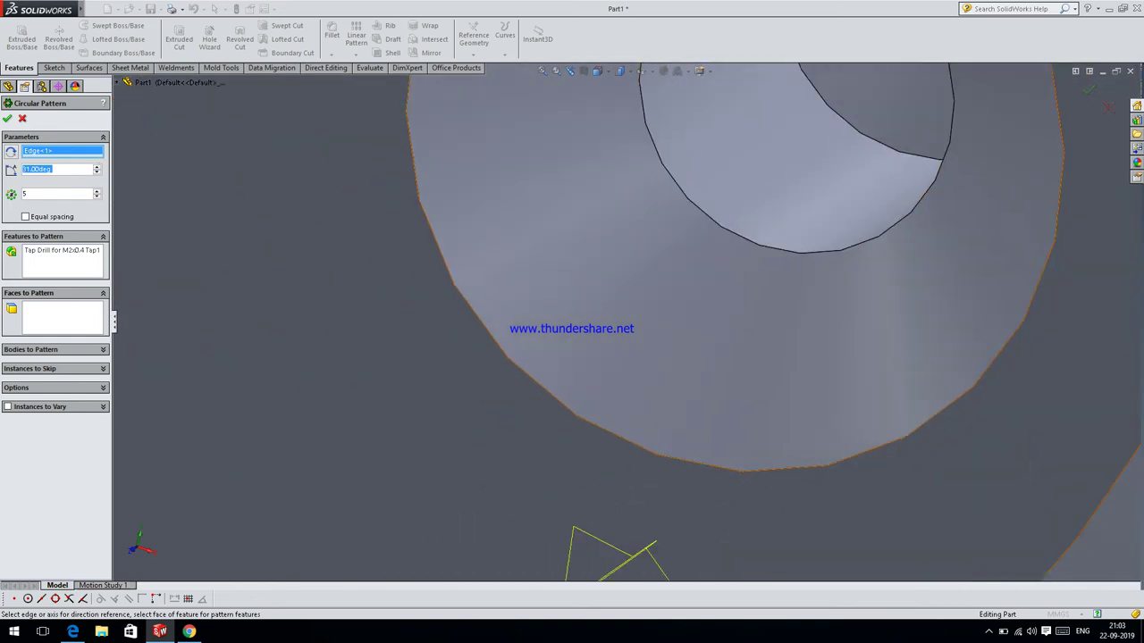
scroll(625, 309, "up", 2)
scroll(549, 414, "up", 2)
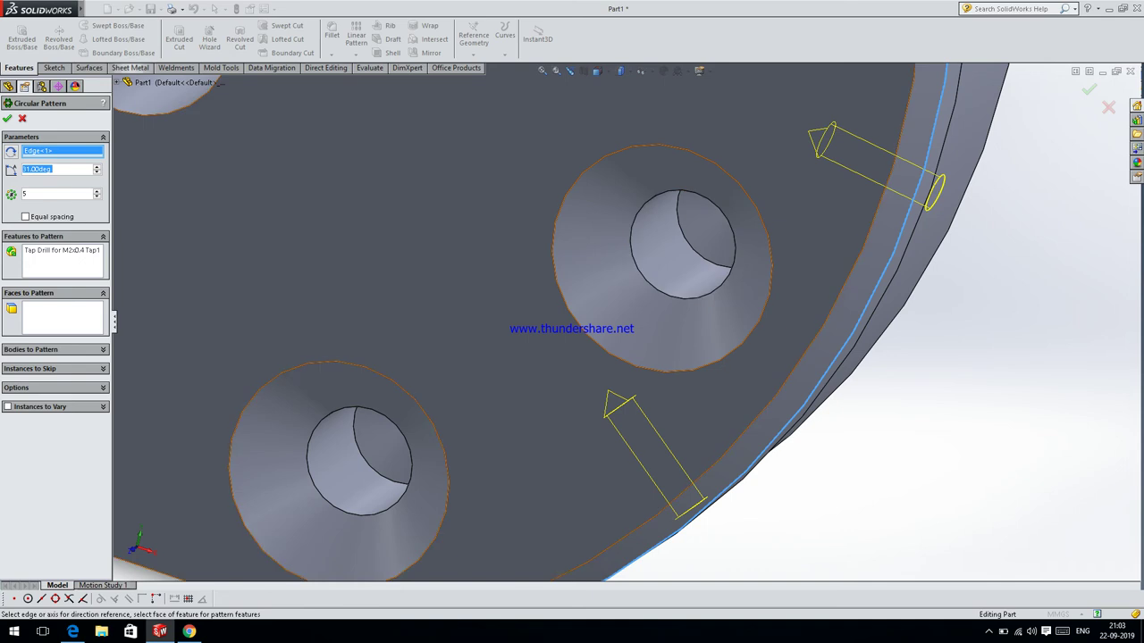
left_click(97, 172)
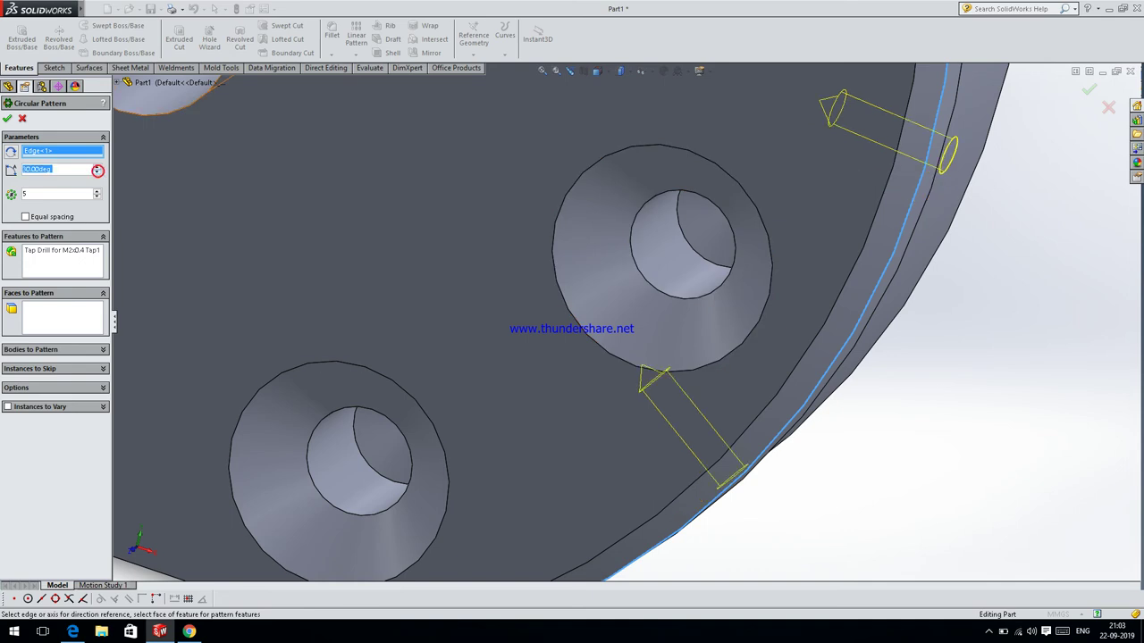
- Confirm CirPattern1 with 5 instances and orbit the part to inspect the holes
left_click(7, 118)
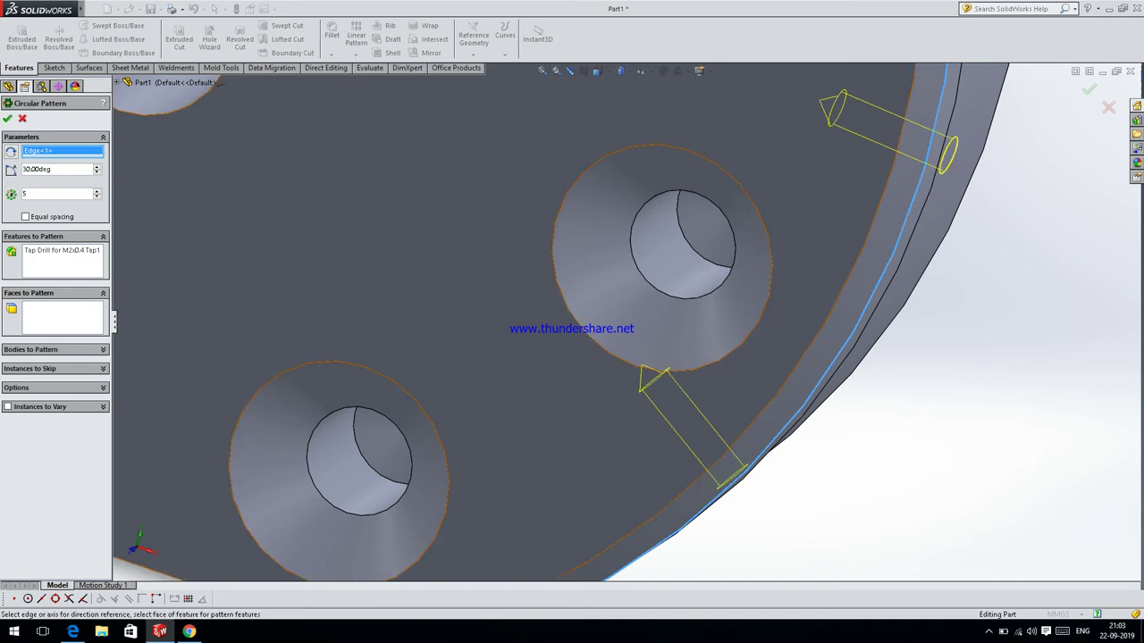
key("f")
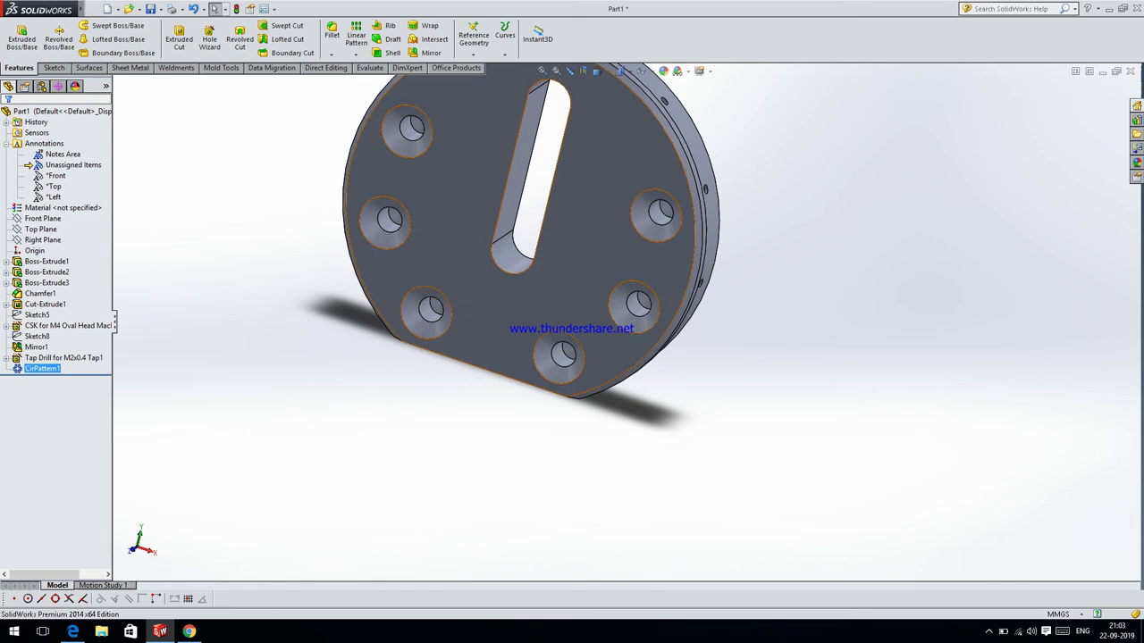
scroll(659, 302, "up", 3)
middle_click_drag(665, 250, 626, 254)
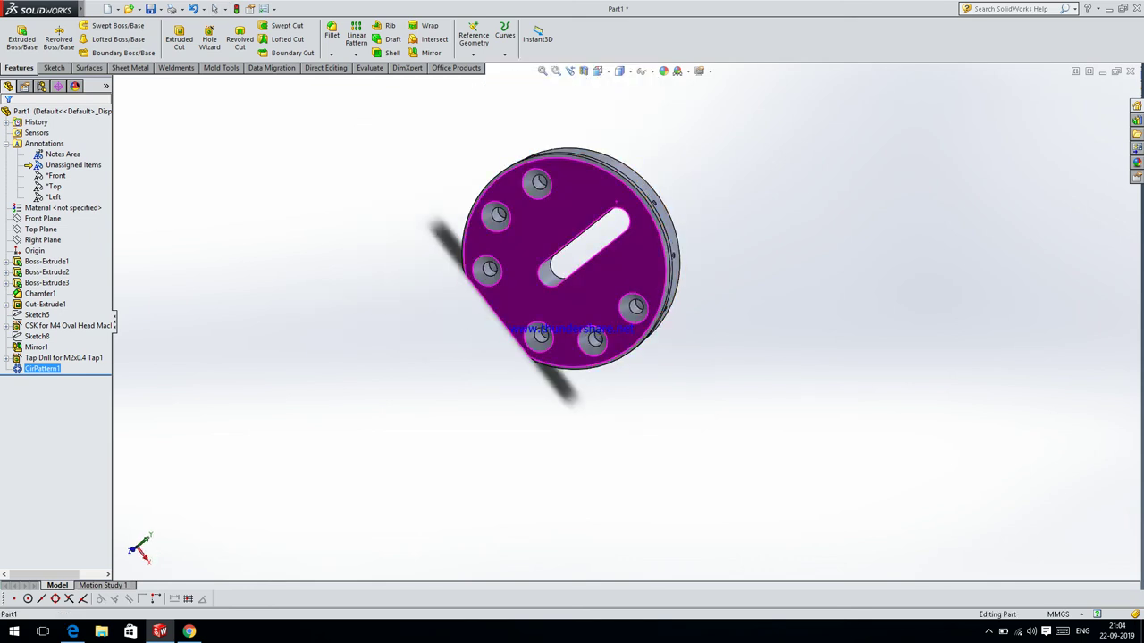
scroll(733, 286, "down", 4)
middle_click_drag(572, 322, 679, 330)
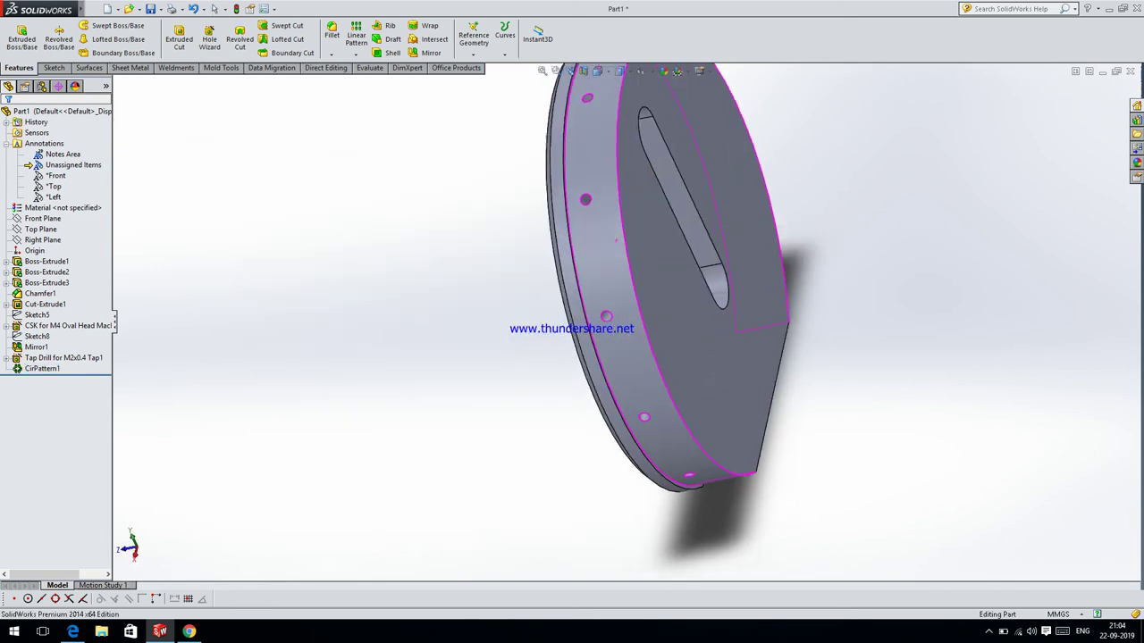
scroll(572, 322, "up", 3)
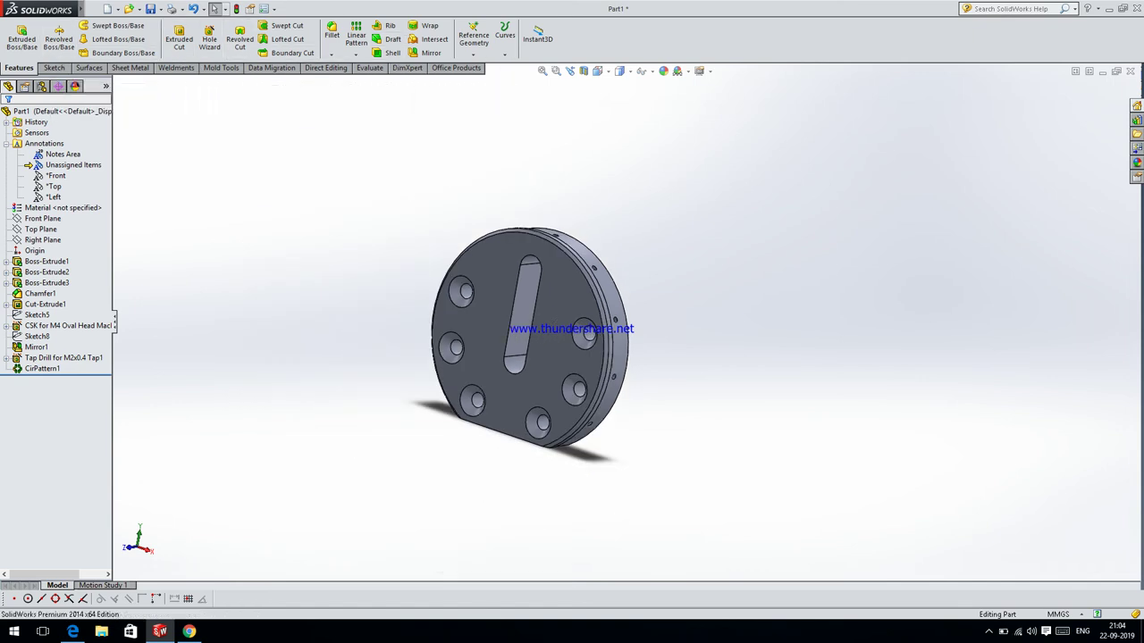
left_click(55, 175)
key("Escape")
left_click(54, 186)
left_click(54, 197)
left_click(42, 240)
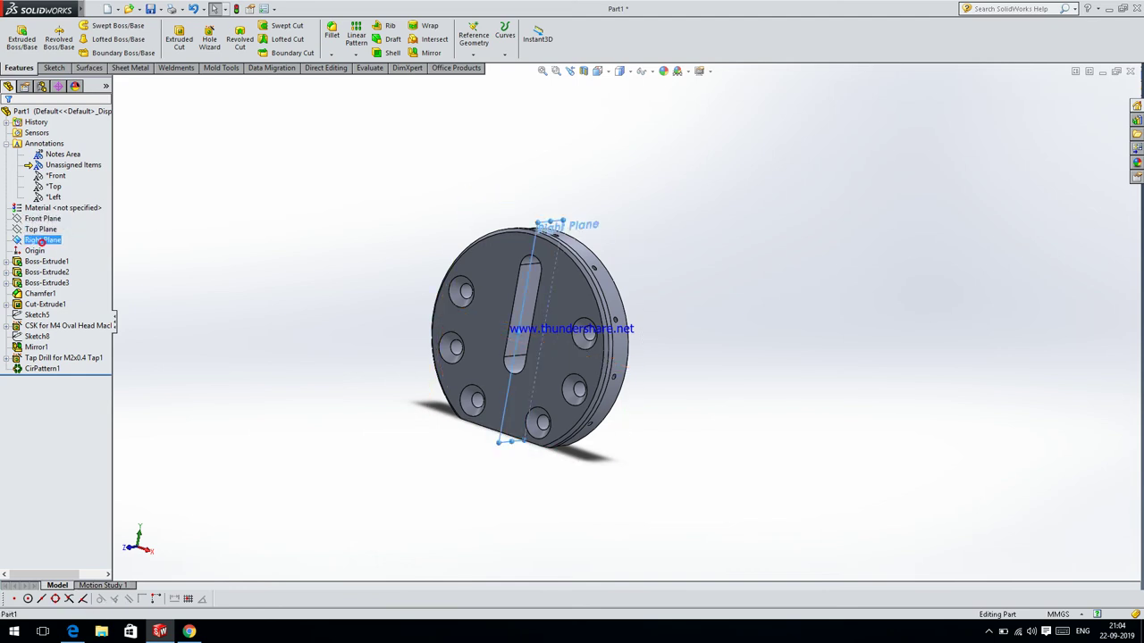
left_click(431, 52)
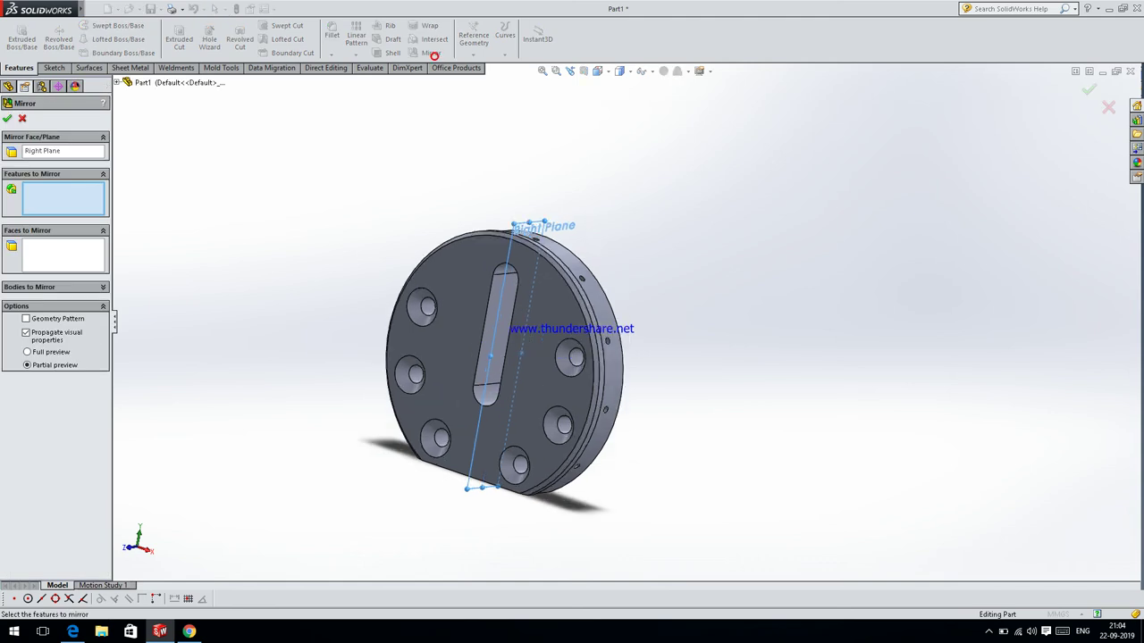
left_click(604, 342)
scroll(606, 340, "up", 5)
left_click(7, 118)
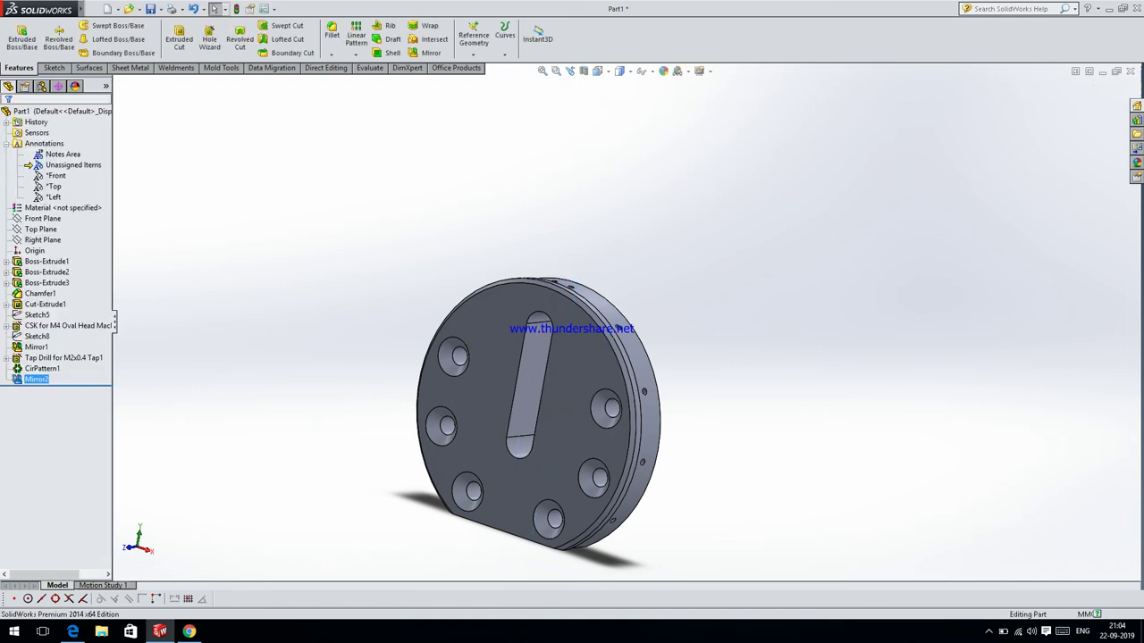
mouse_move(536, 402)
middle_mouse_down()
mouse_move(572, 357)
mouse_move(725, 496)
middle_mouse_up()
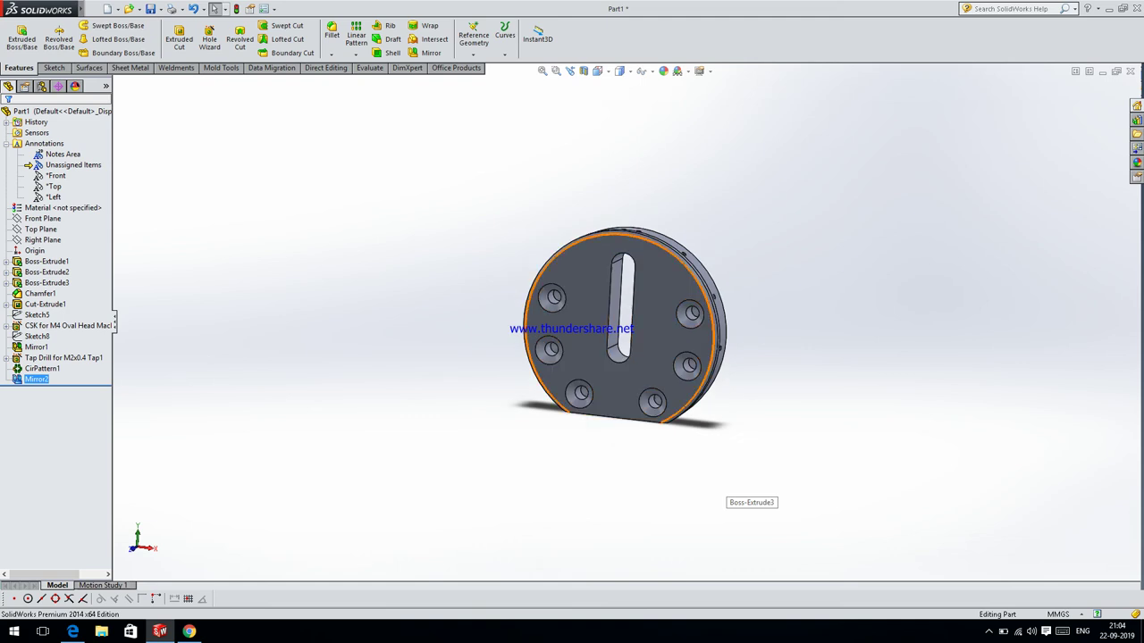
middle_click_drag(725, 496, 661, 340)
scroll(652, 305, "down", 3)
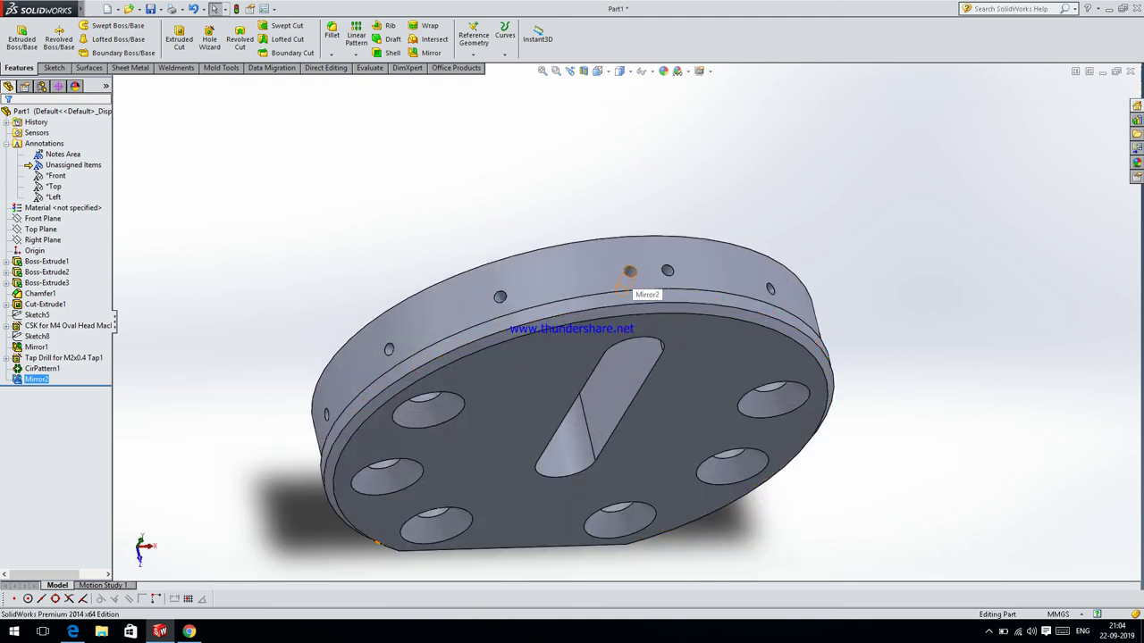
scroll(617, 277, "up", 3)
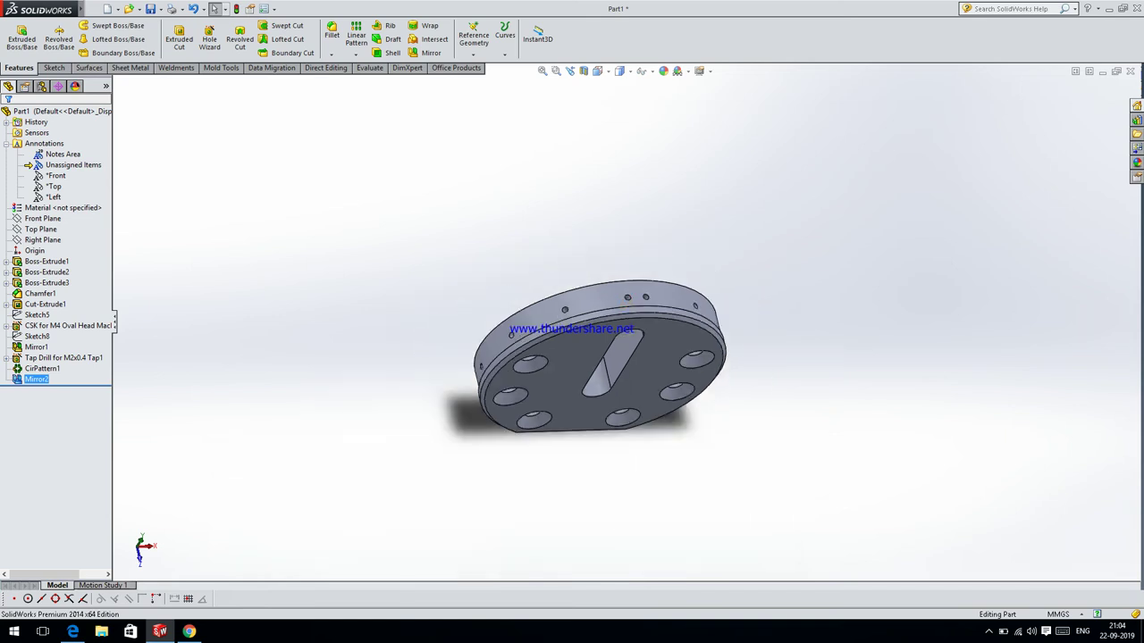
scroll(643, 215, "down", 4)
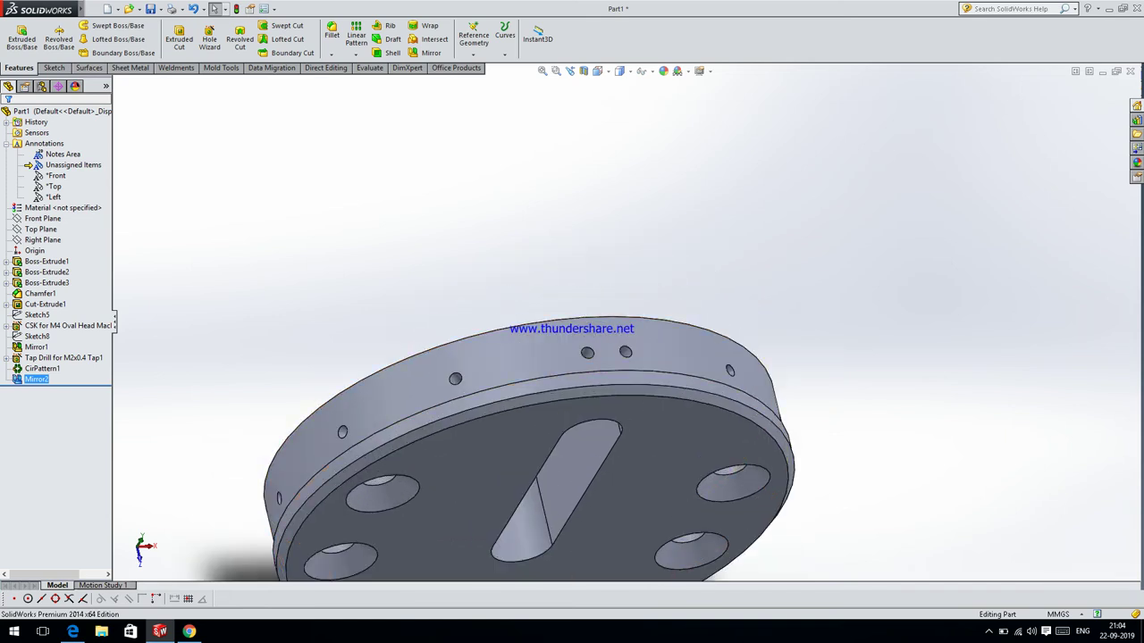
key("ctrl+z")
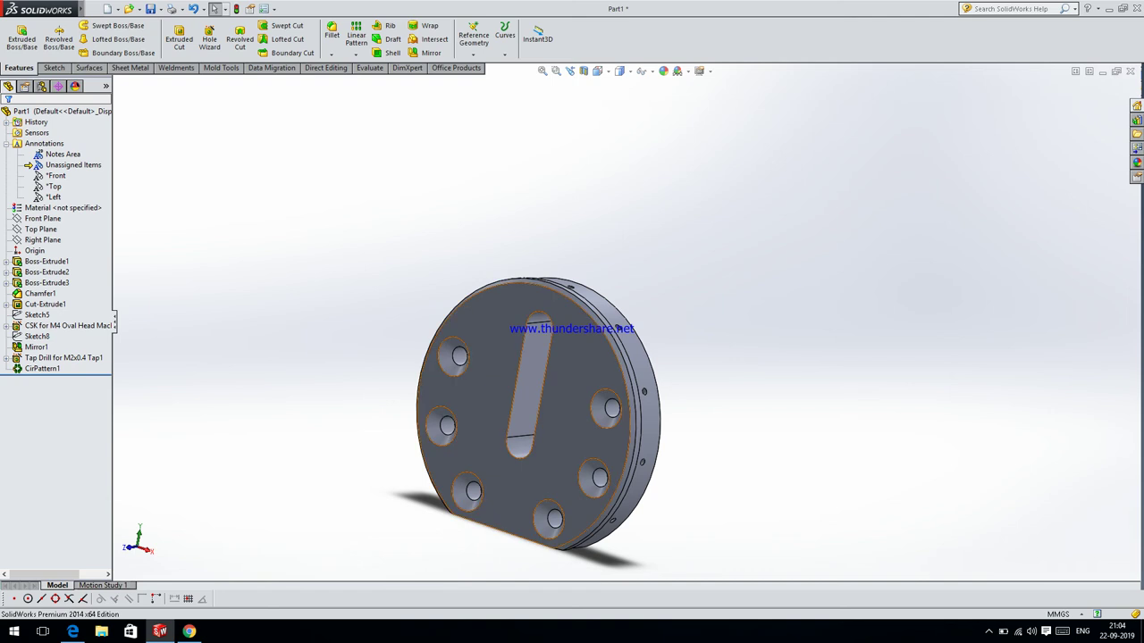
- Switch to a standard view and select the Right Plane and the top-rim hole
key("Up")
key("Right")
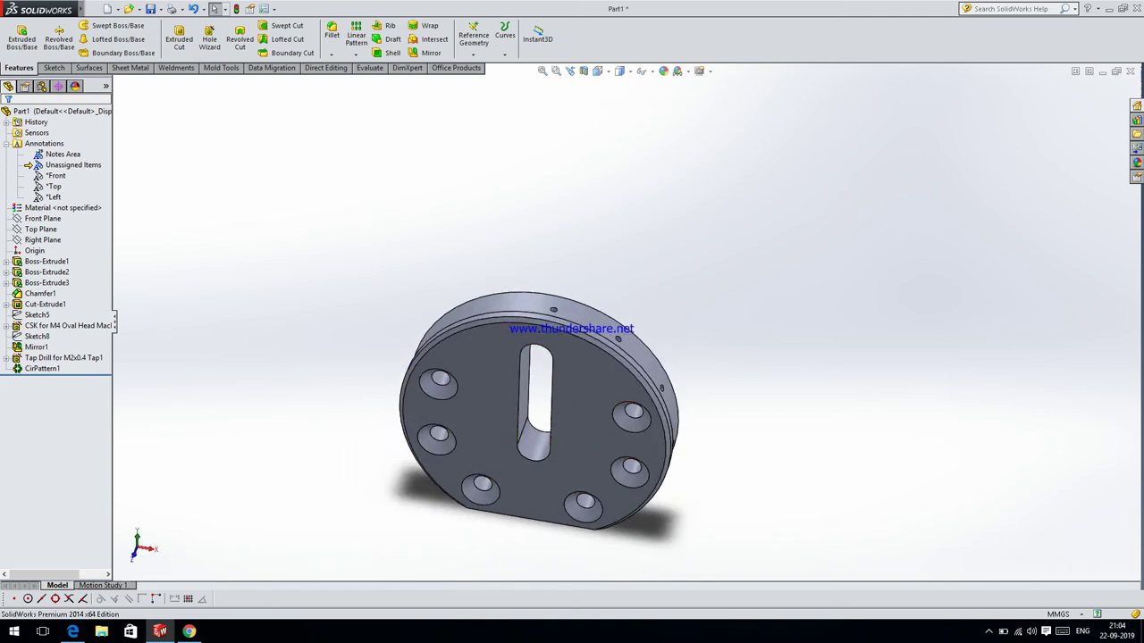
left_click(42, 239)
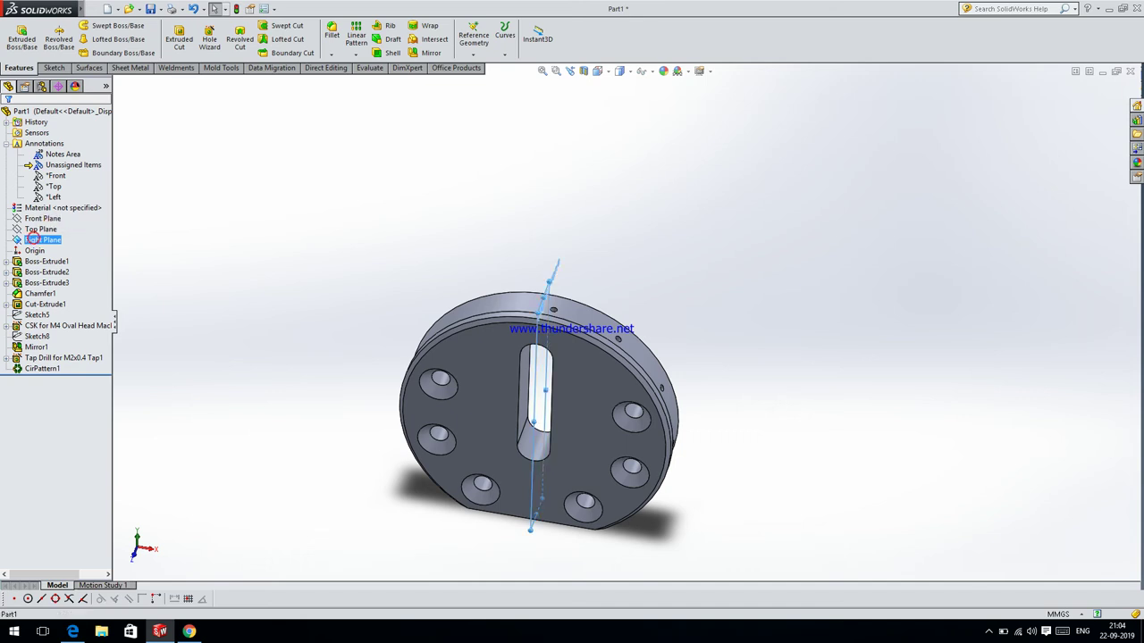
scroll(536, 337, "down", 3)
scroll(535, 336, "down", 2)
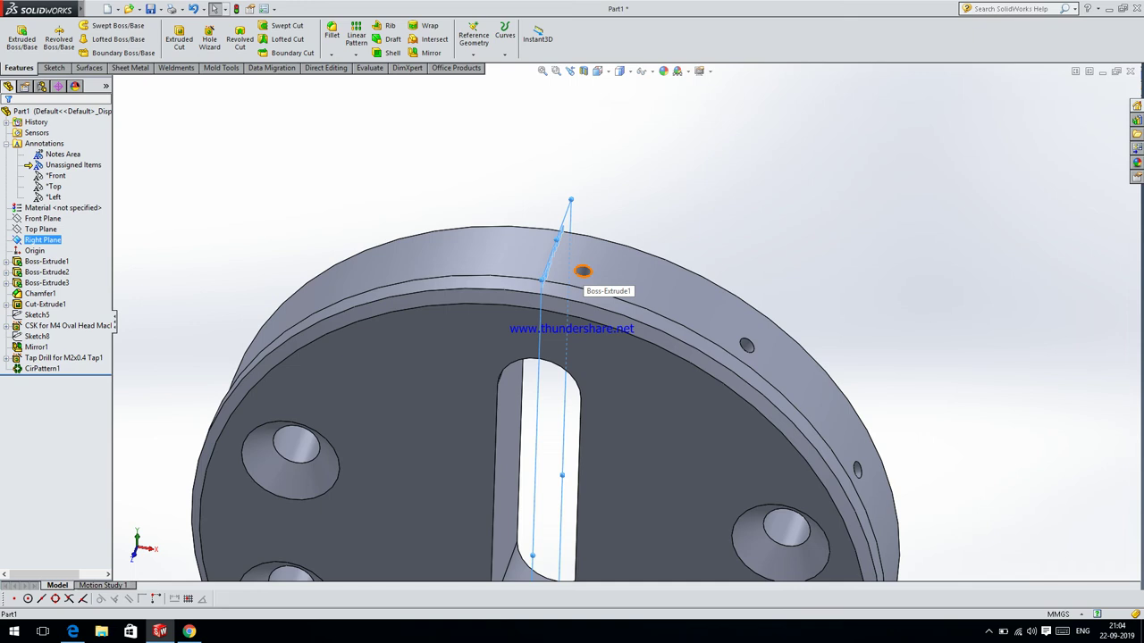
left_click(582, 270)
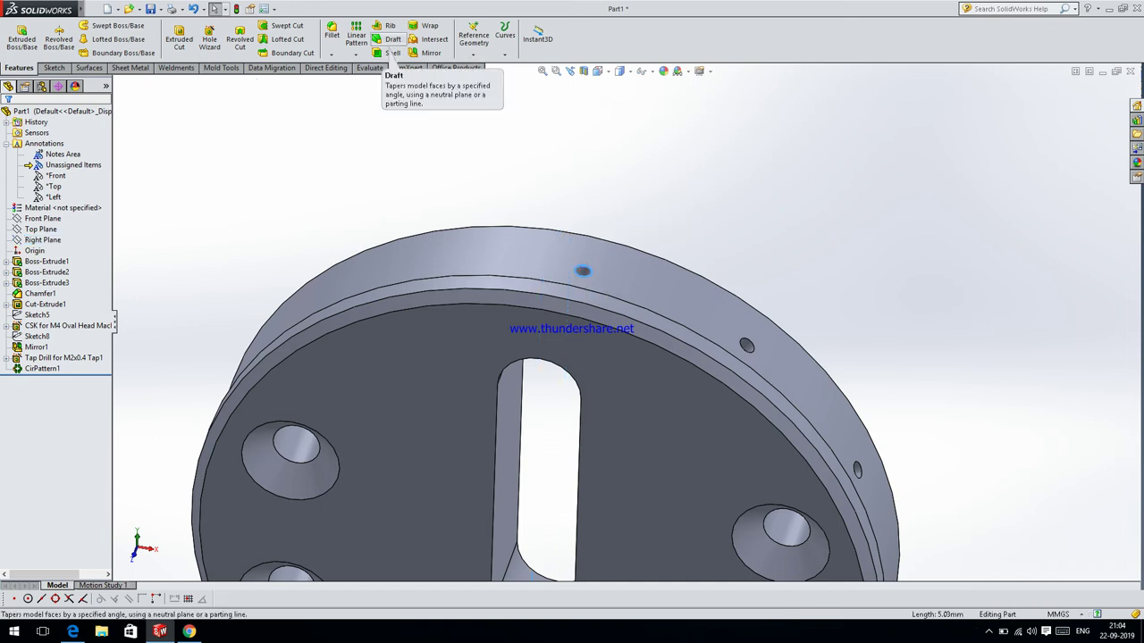
- Set up a mirror of Tap Drill for M2x0.4 Tap1 about Right Plane, then cancel it
left_click(418, 55)
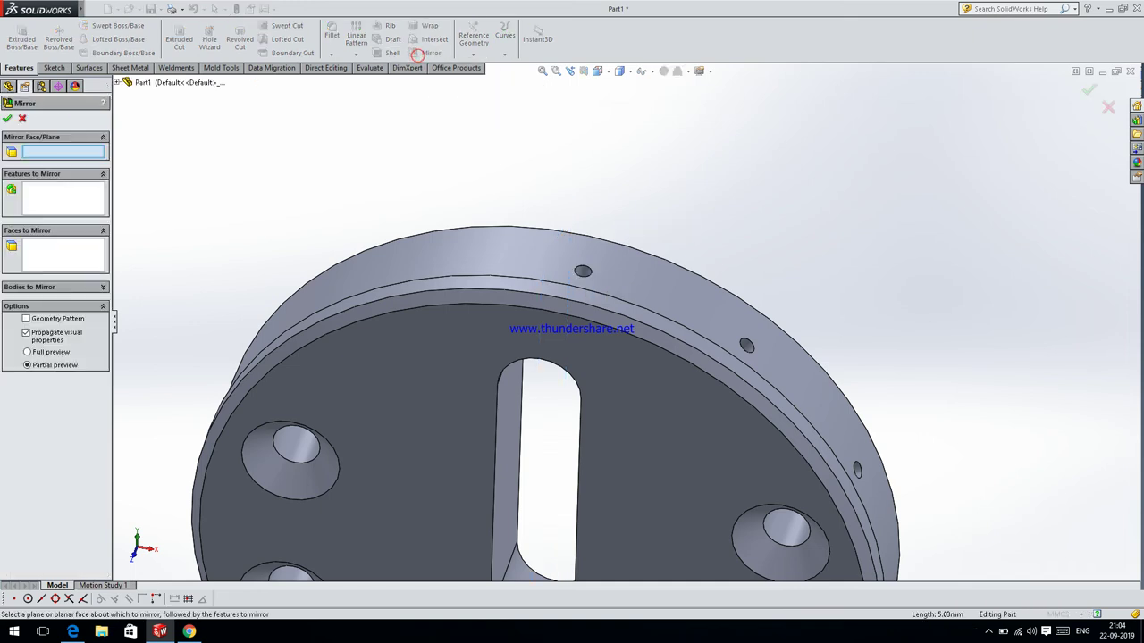
left_click(116, 82)
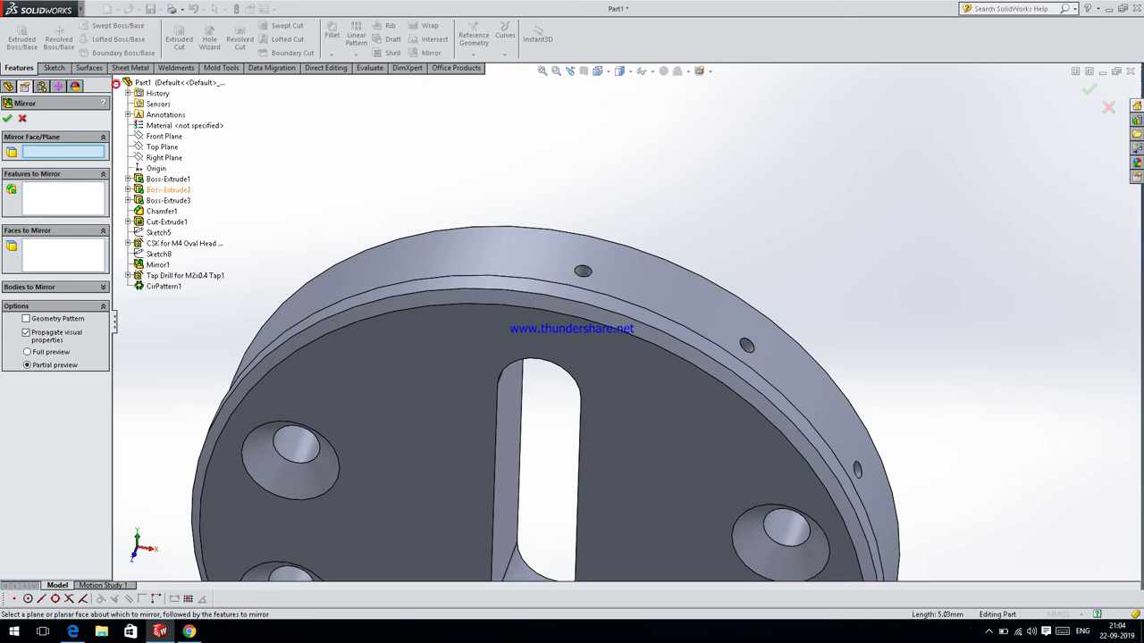
left_click(163, 157)
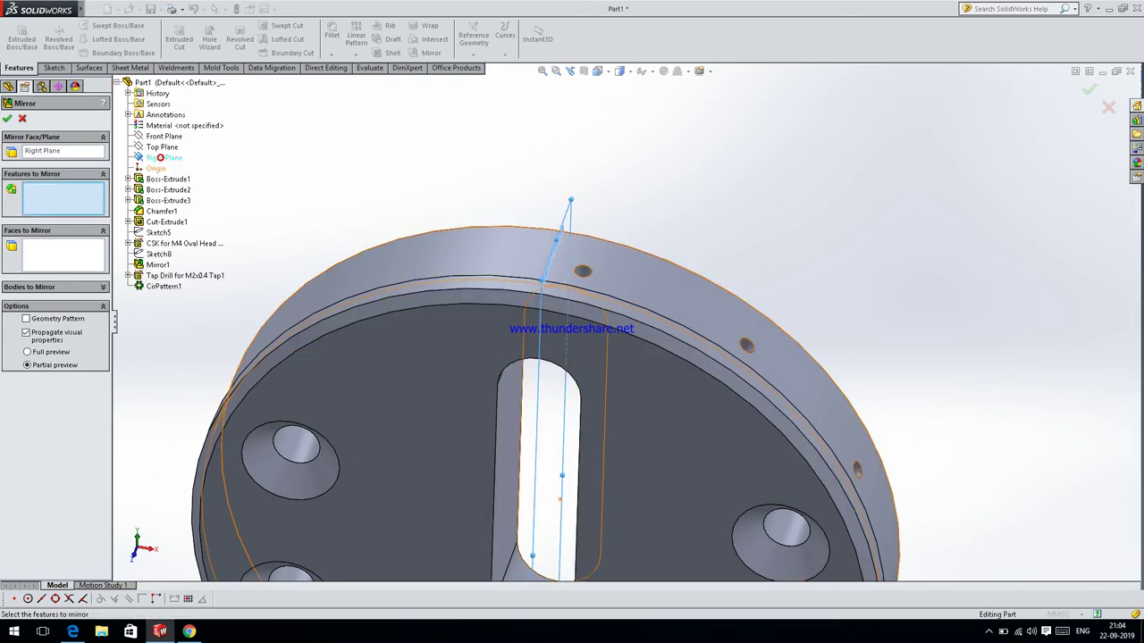
left_click(582, 271)
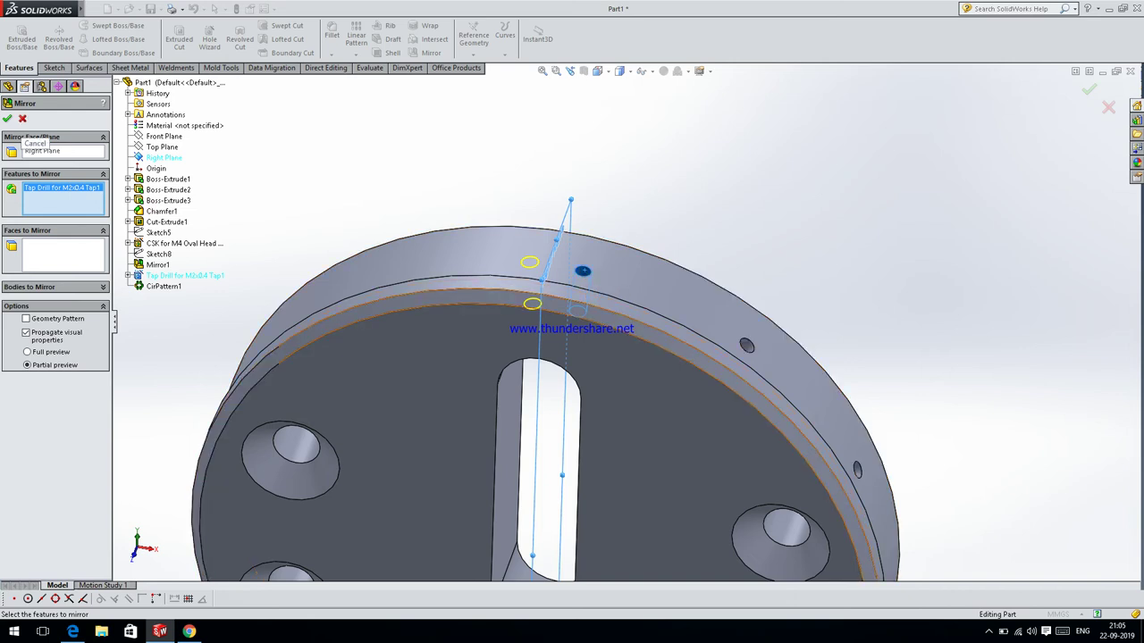
left_click(22, 118)
scroll(724, 339, "down", 5)
right_click(306, 145)
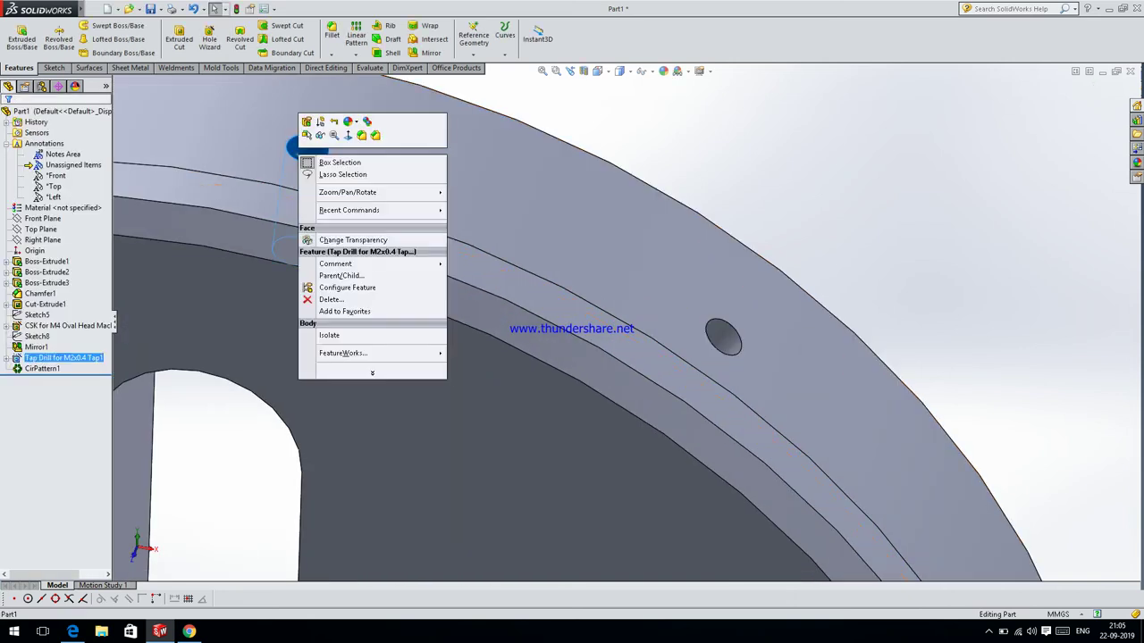
- Reopen the Tap Drill for M2x0.4 Tap1 feature for editing in the Hole Wizard
left_click(308, 125)
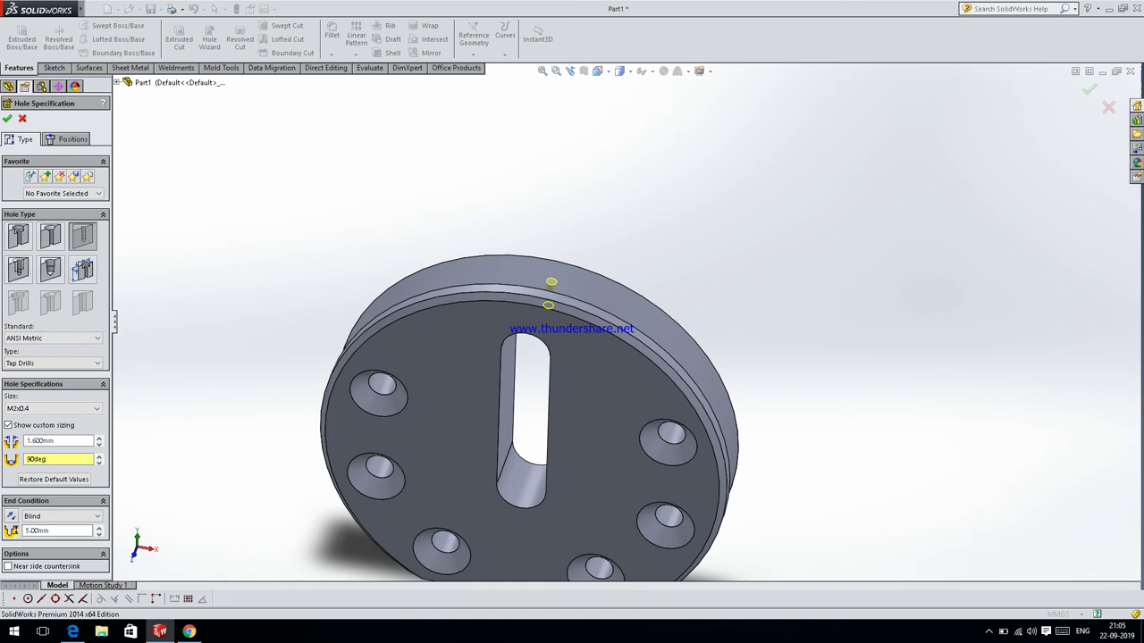
scroll(817, 174, "down", 4)
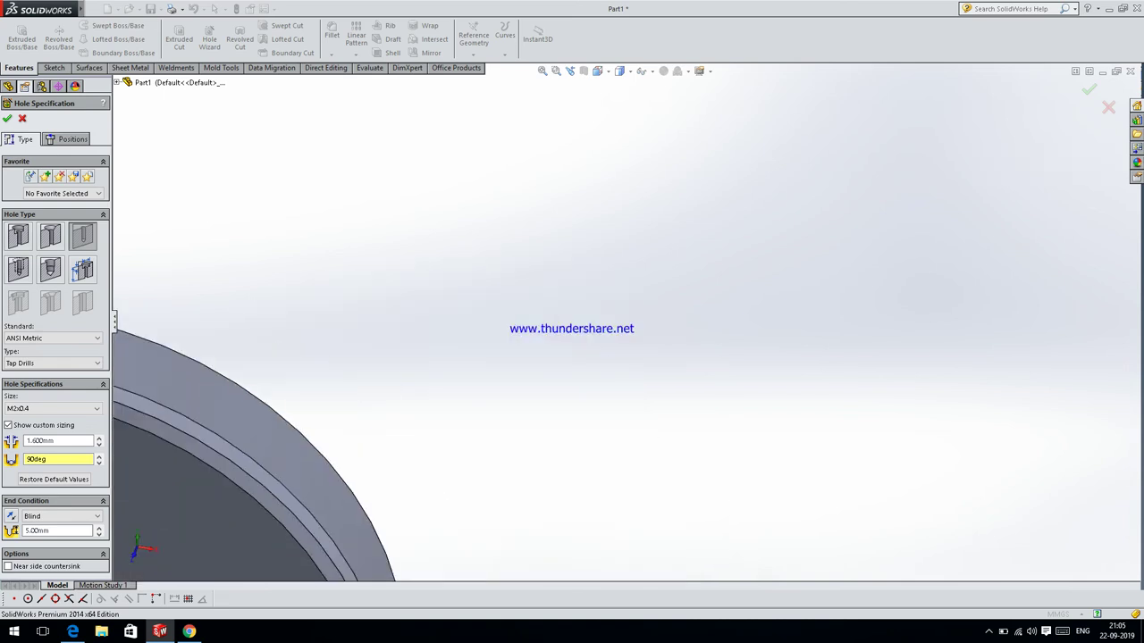
scroll(527, 304, "up", 6)
scroll(420, 335, "down", 3)
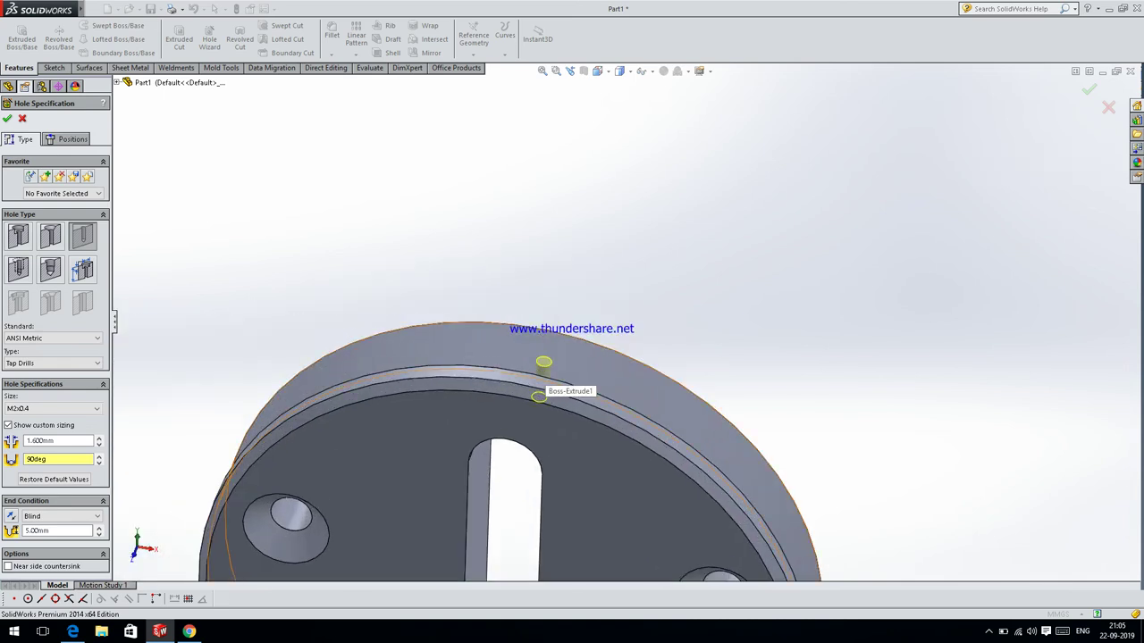
right_click(544, 364)
right_click(545, 360)
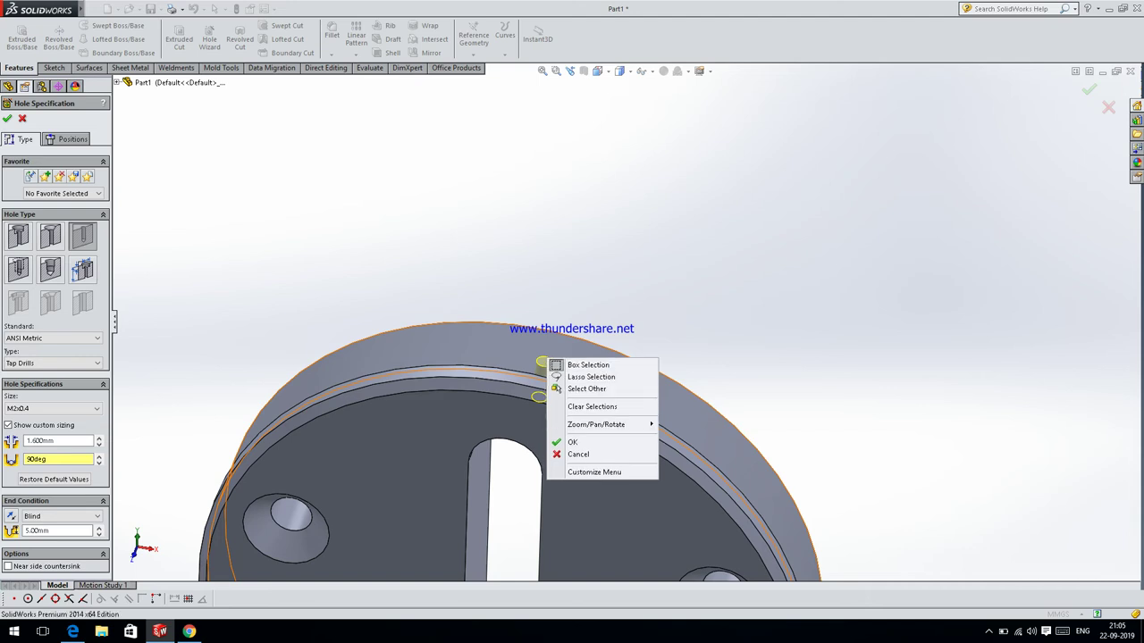
- Restore the tap drill diameter to 1.600mm and accept the hole type to reach Positions
left_click(27, 440)
type("1")
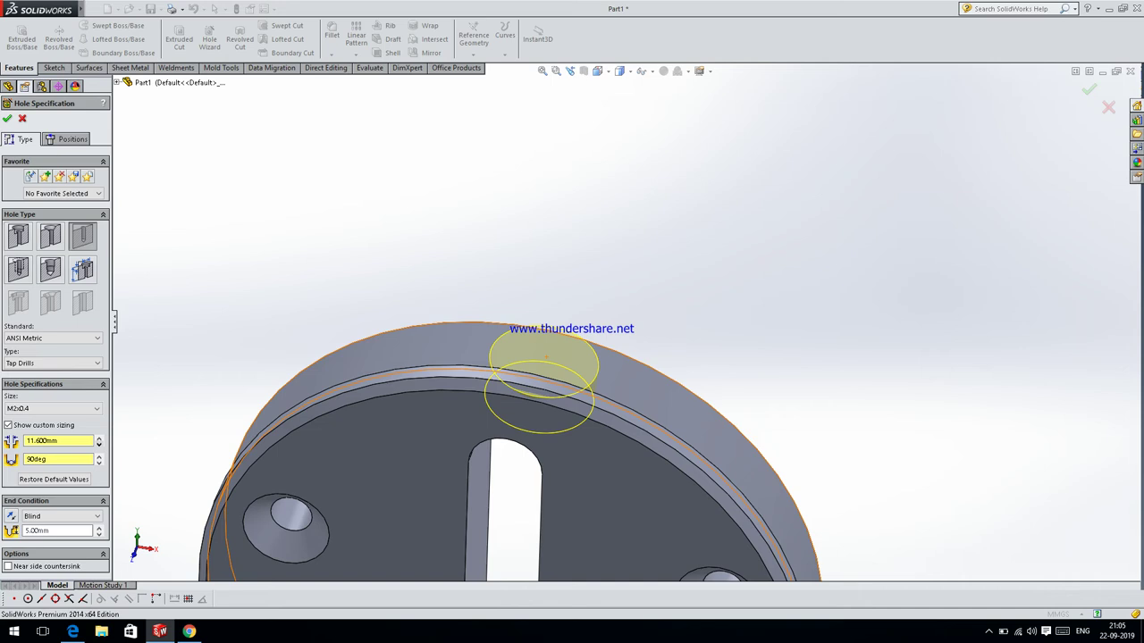
key("BackSpace")
scroll(563, 348, "down", 2)
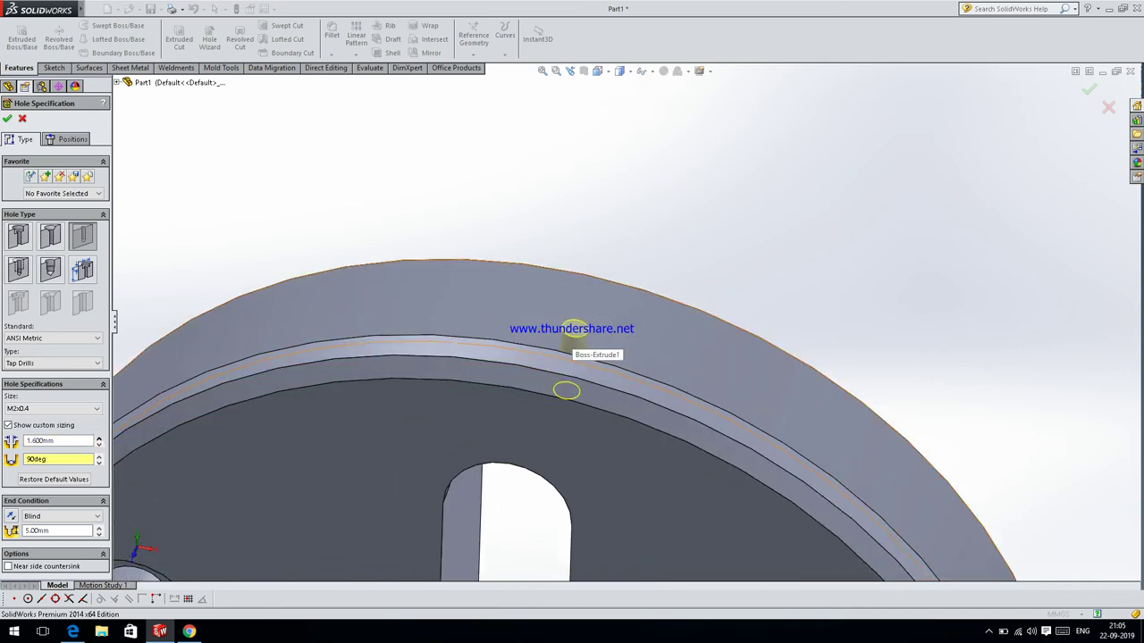
right_click(573, 330)
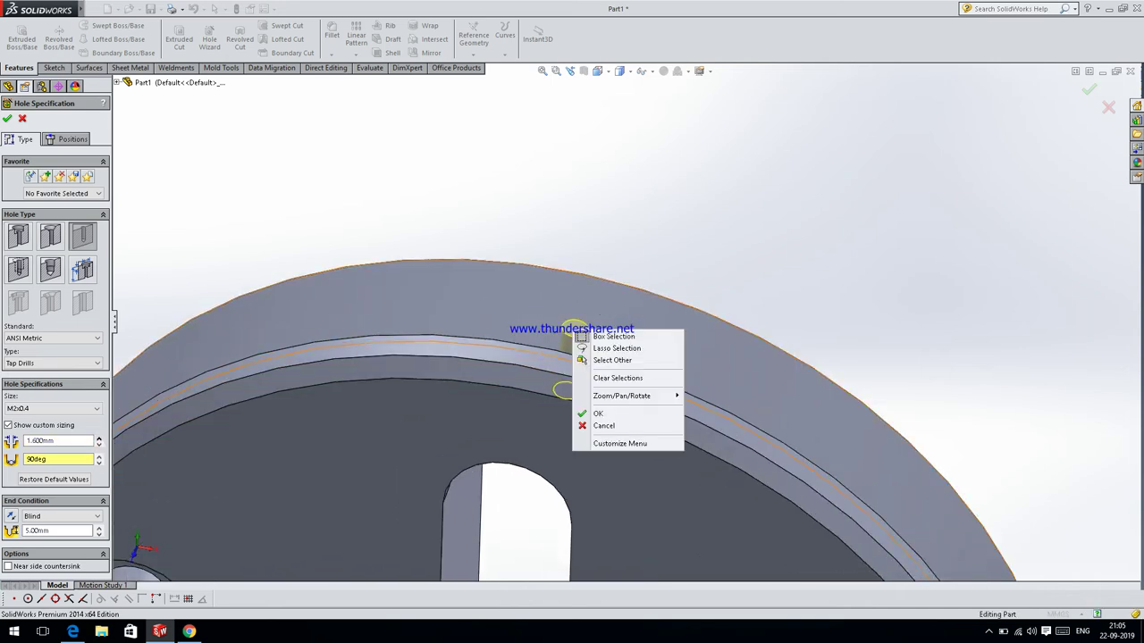
left_click(67, 138)
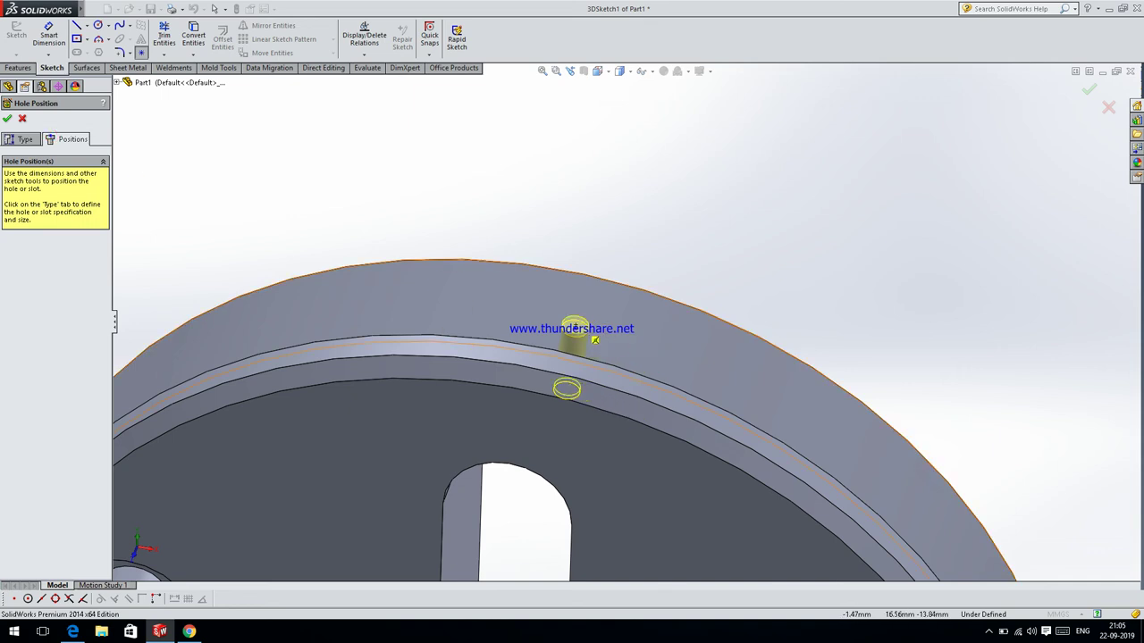
- Select the tap hole's centre point and adjust its X coordinate, leaving it at 2.554
right_click(577, 340)
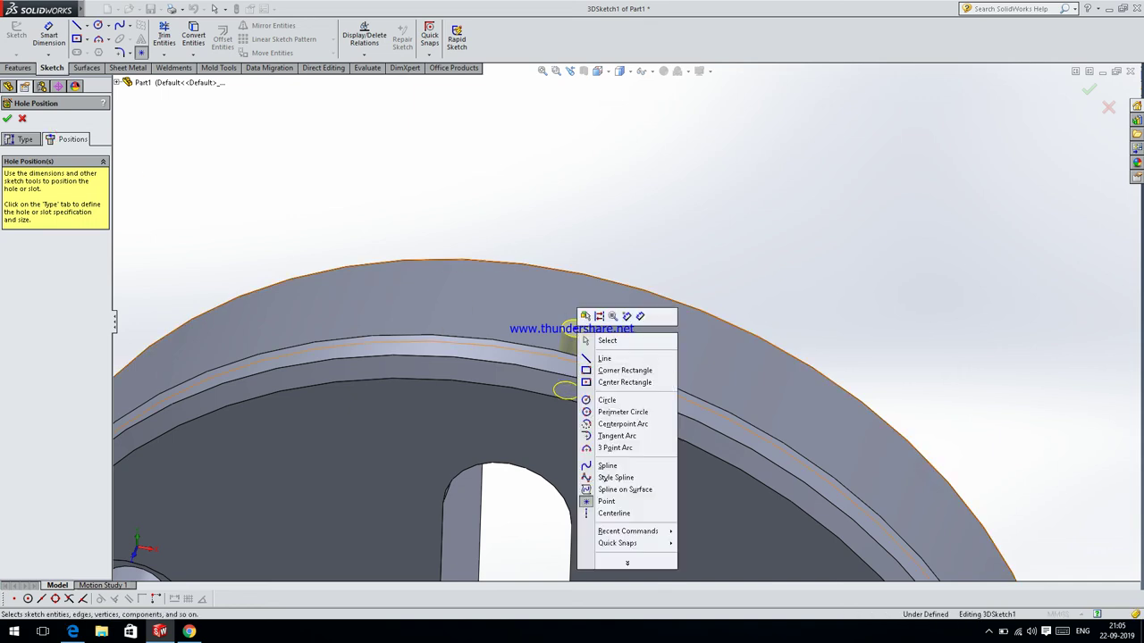
left_click(601, 341)
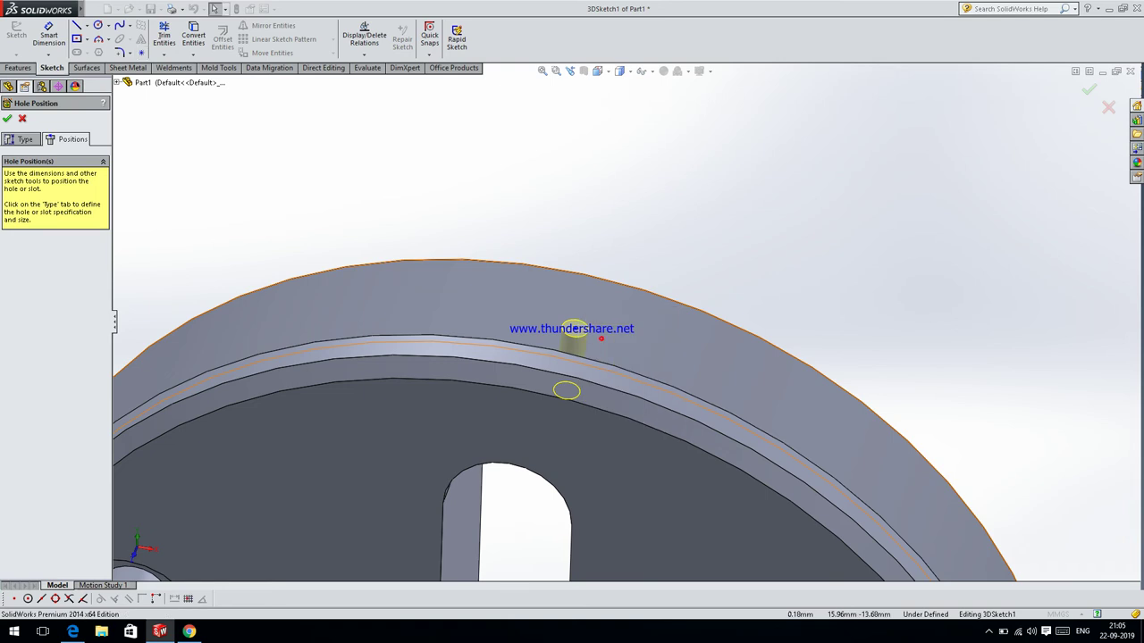
right_click(573, 328)
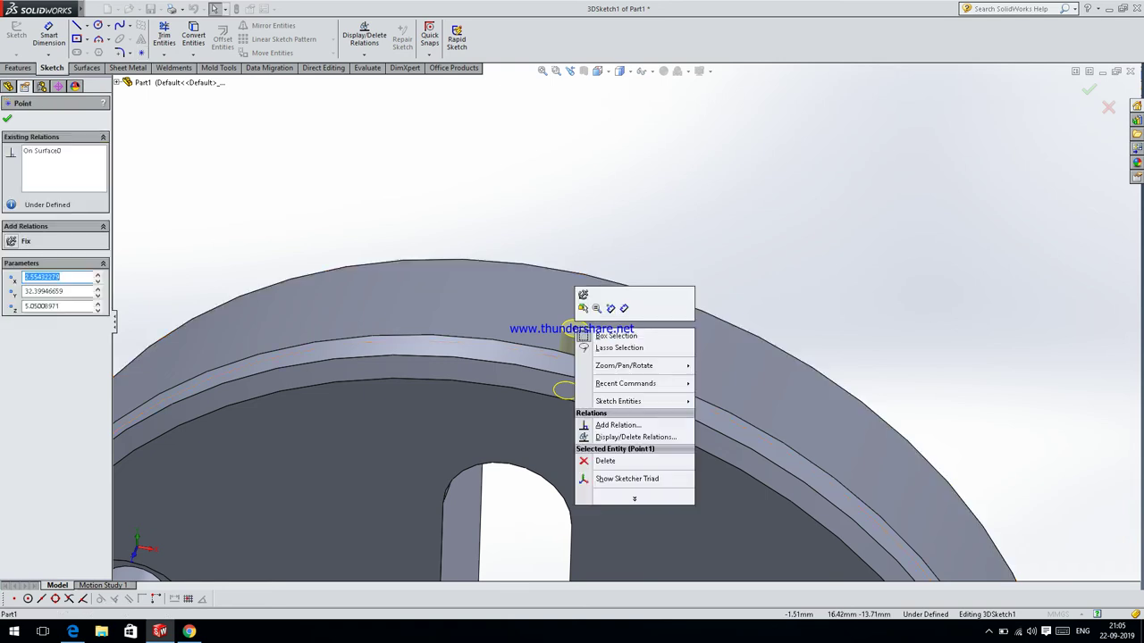
key("Escape")
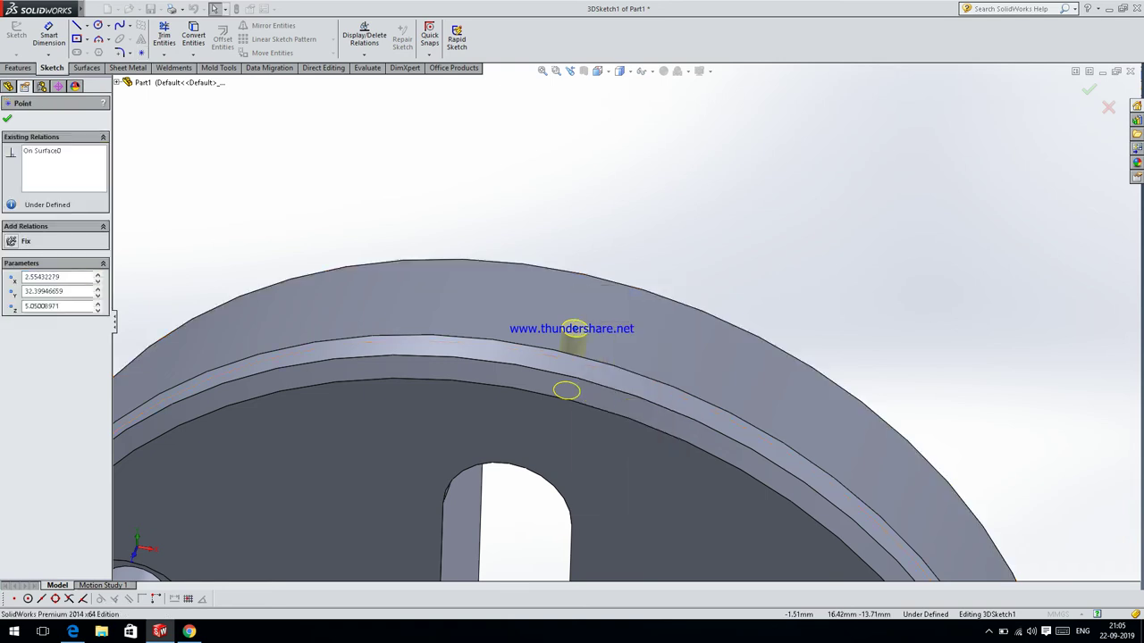
left_click(98, 275)
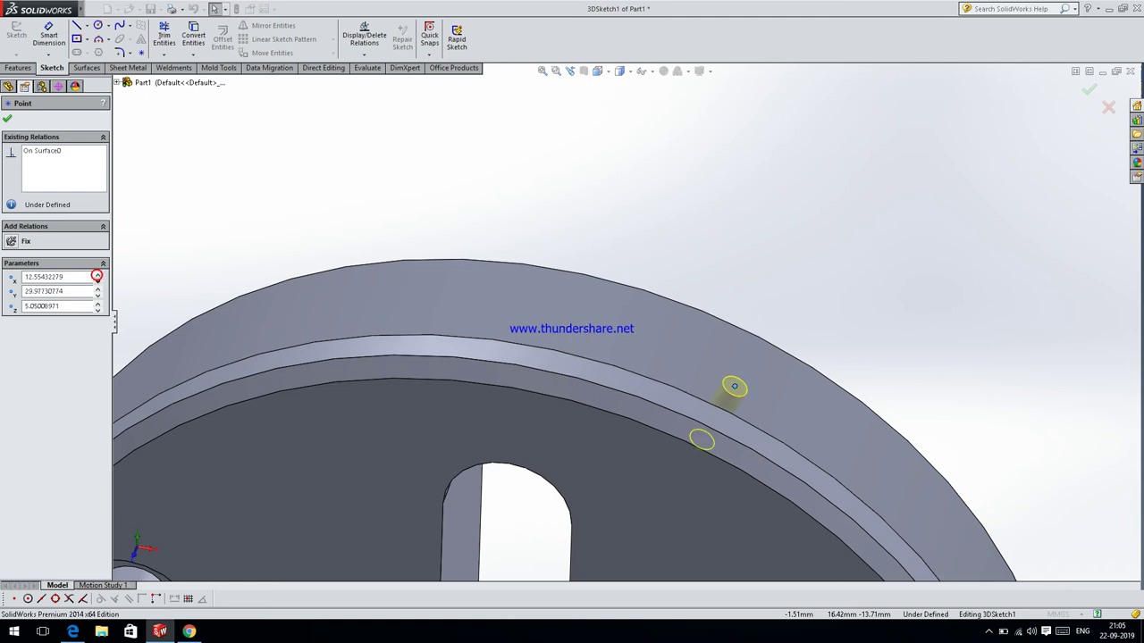
left_click(98, 281)
left_click(97, 280)
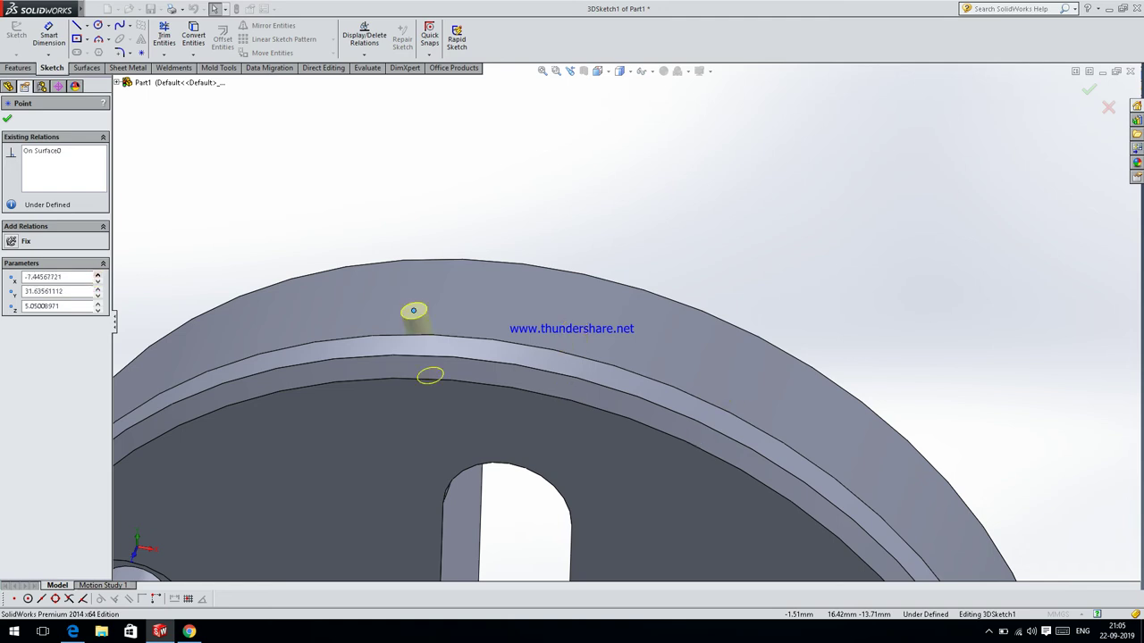
left_click(97, 276)
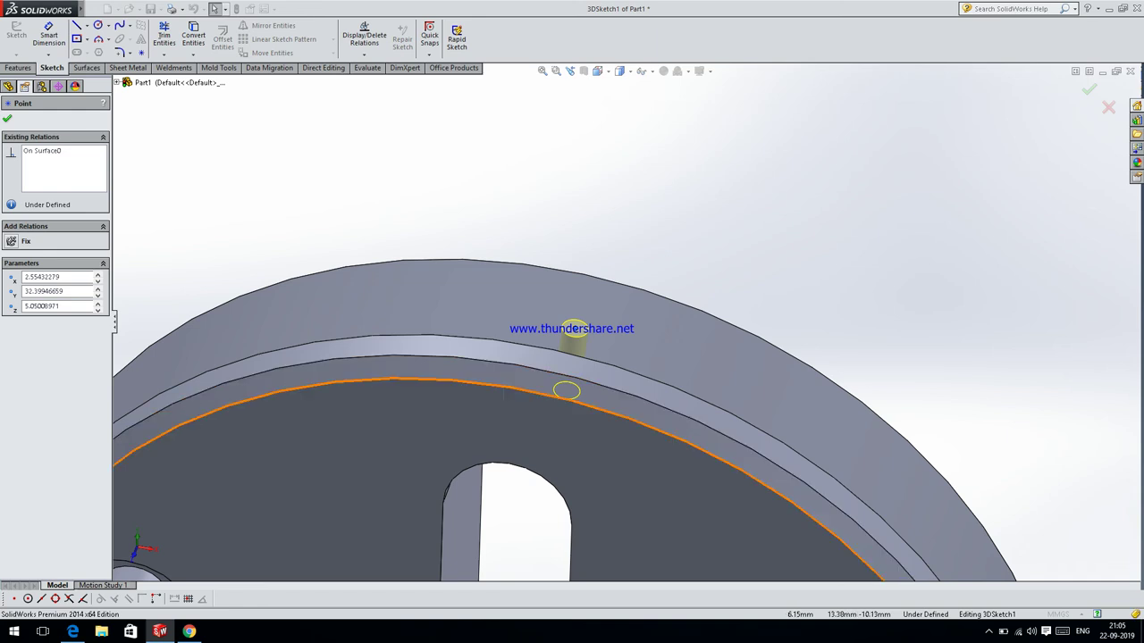
key("f")
mouse_move(590, 402)
middle_mouse_down()
mouse_move(626, 411)
mouse_move(607, 413)
middle_mouse_up()
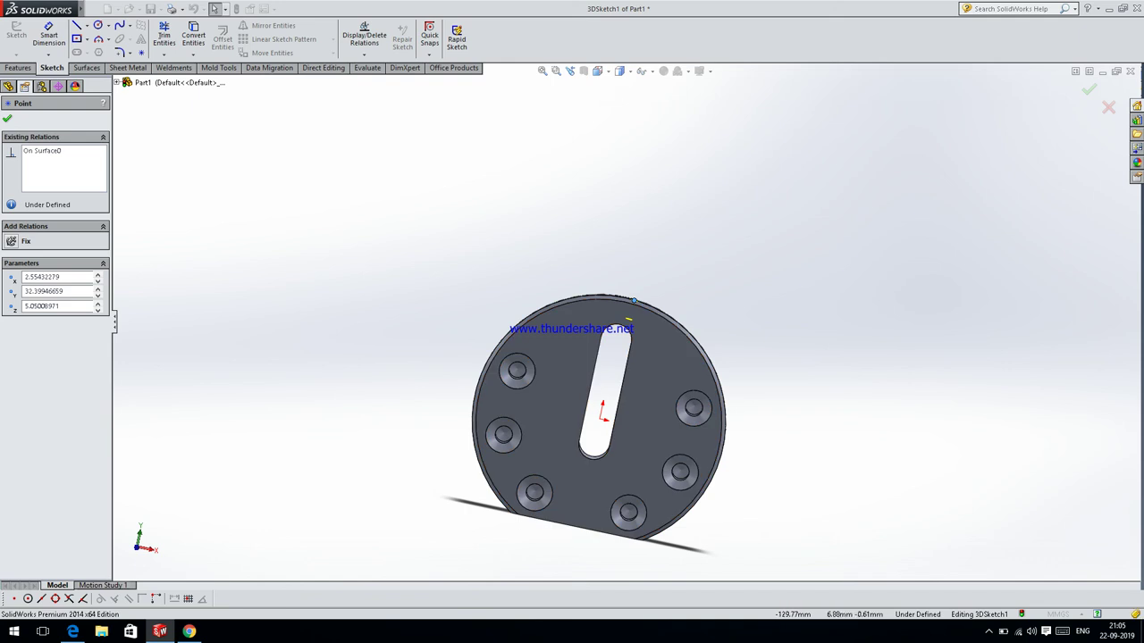
- Step the centre point's Y coordinate to 32.5
left_click(98, 292)
left_click(97, 292)
left_click(97, 292)
left_click(98, 292)
left_click(97, 291)
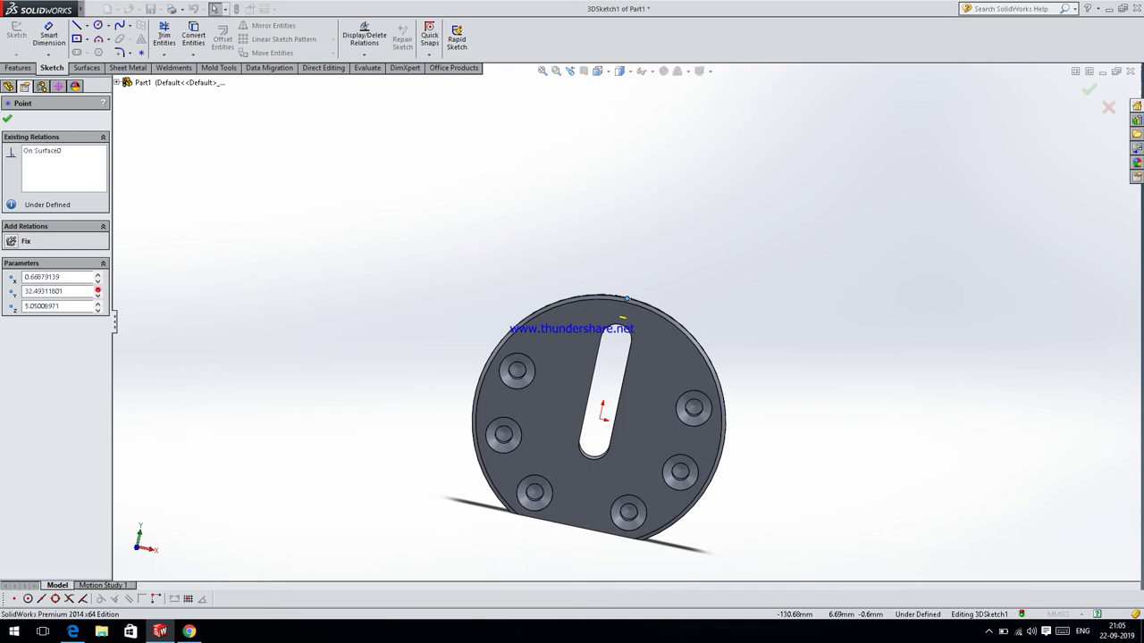
left_click(98, 290)
left_click(97, 291)
left_click(97, 291)
left_click(97, 290)
left_click(97, 290)
left_click(97, 290)
left_click(97, 291)
left_click(98, 290)
left_click(98, 291)
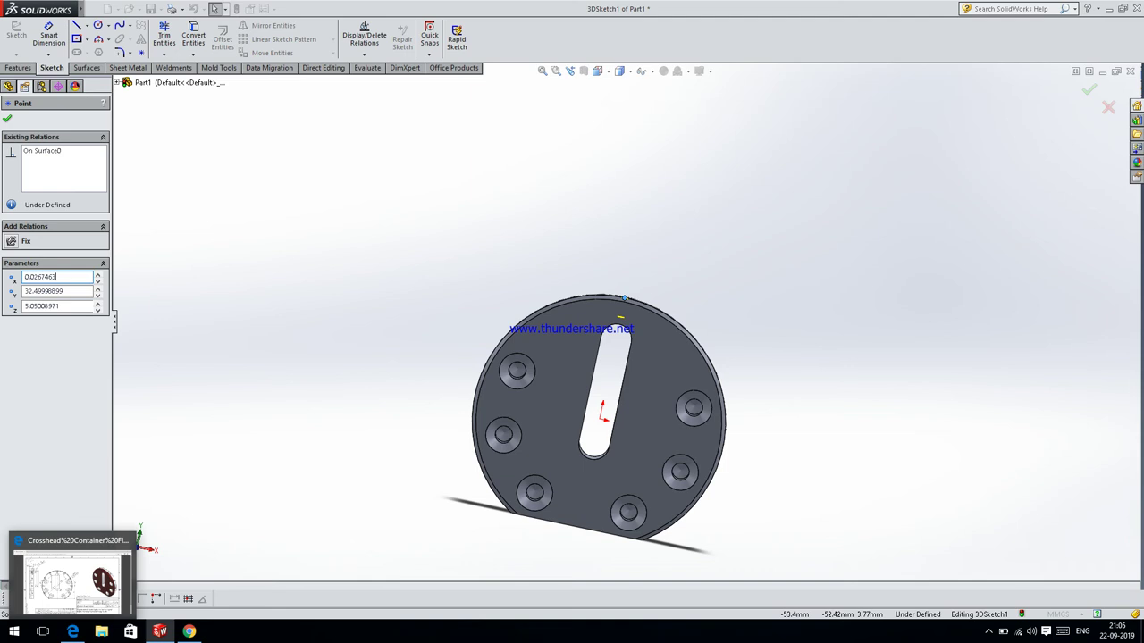
- Set the point's X to 0 and create the M2x0.4 Tap1 tap drill hole
double_click(60, 277)
type("0")
key("Return")
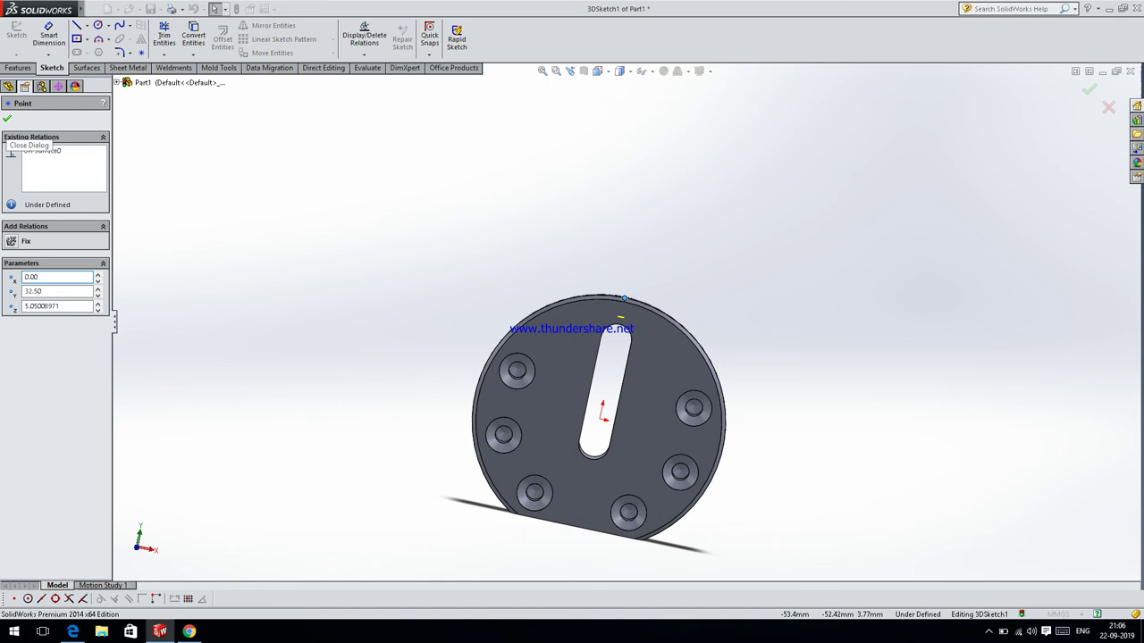
left_click(7, 118)
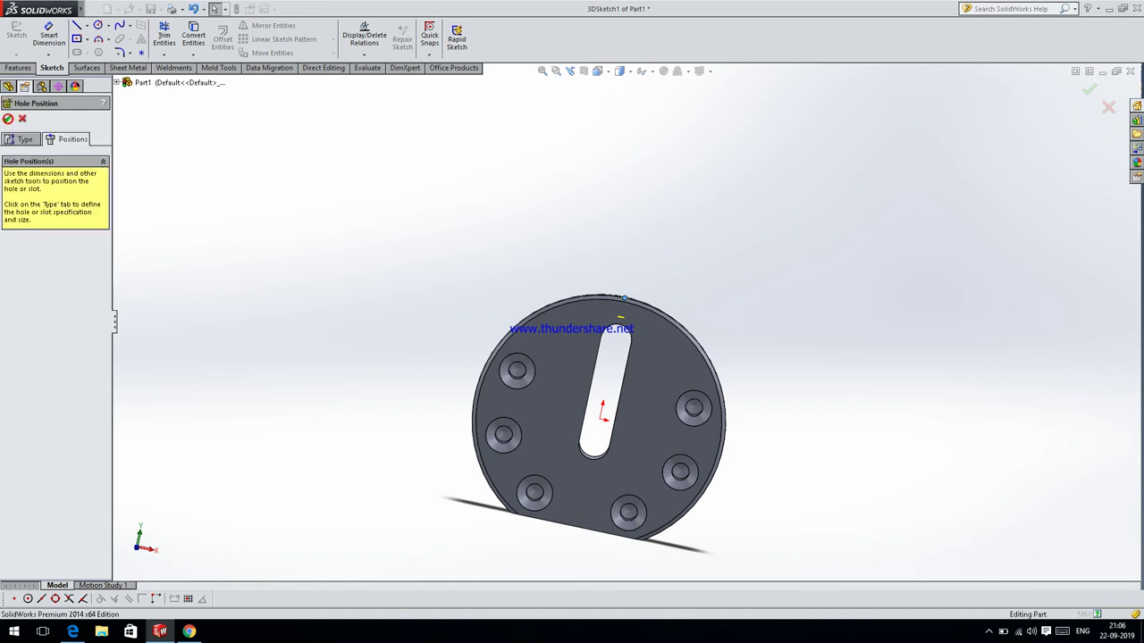
left_click(7, 118)
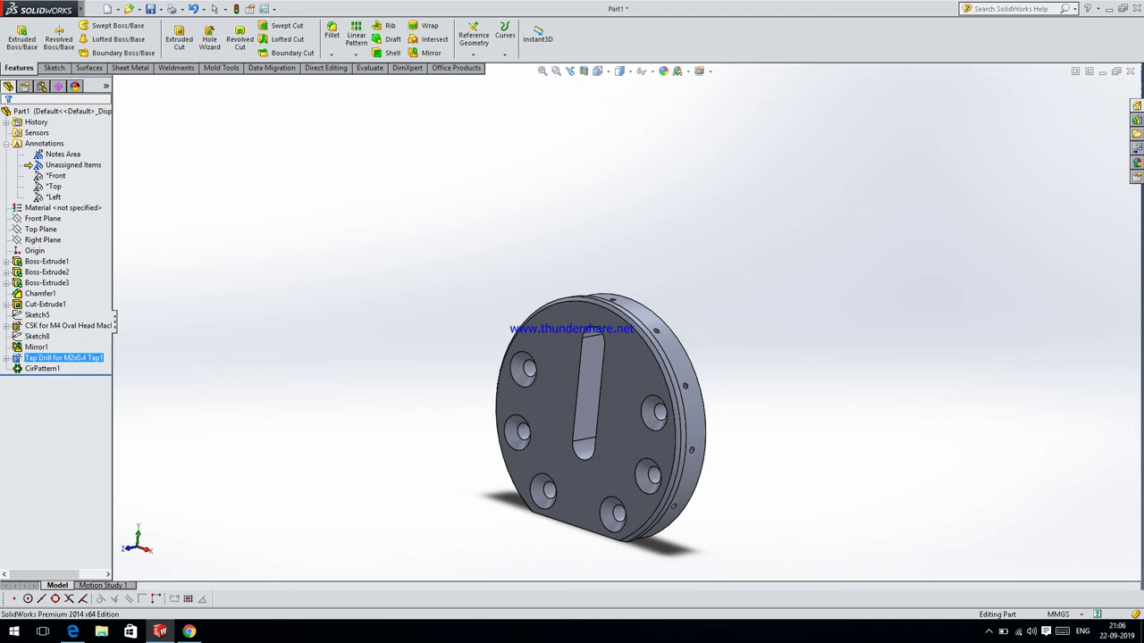
mouse_move(590, 420)
middle_mouse_down()
mouse_move(625, 420)
mouse_move(589, 393)
middle_mouse_up()
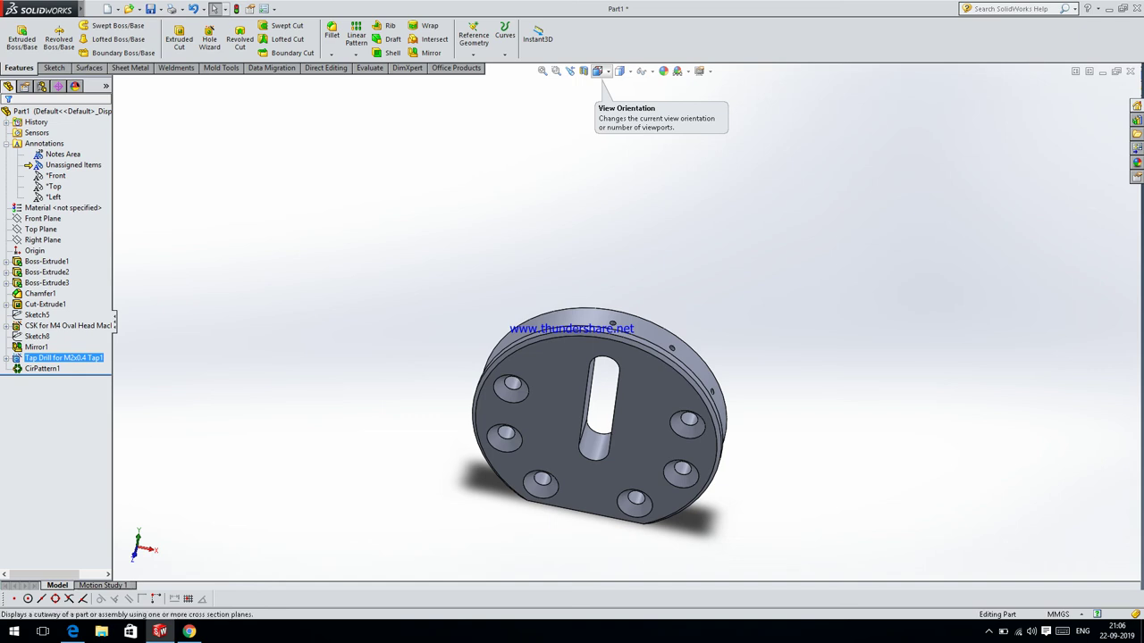
scroll(668, 316, "down", 4)
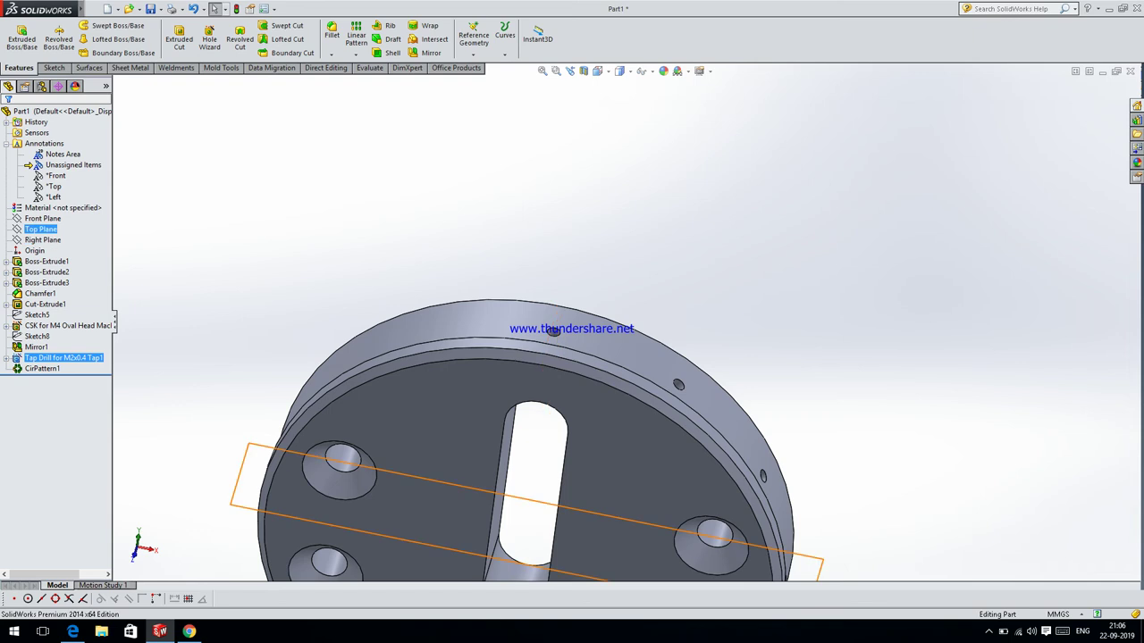
- Mirror CirPattern1 about the Right Plane, creating Mirror3
left_click(43, 239)
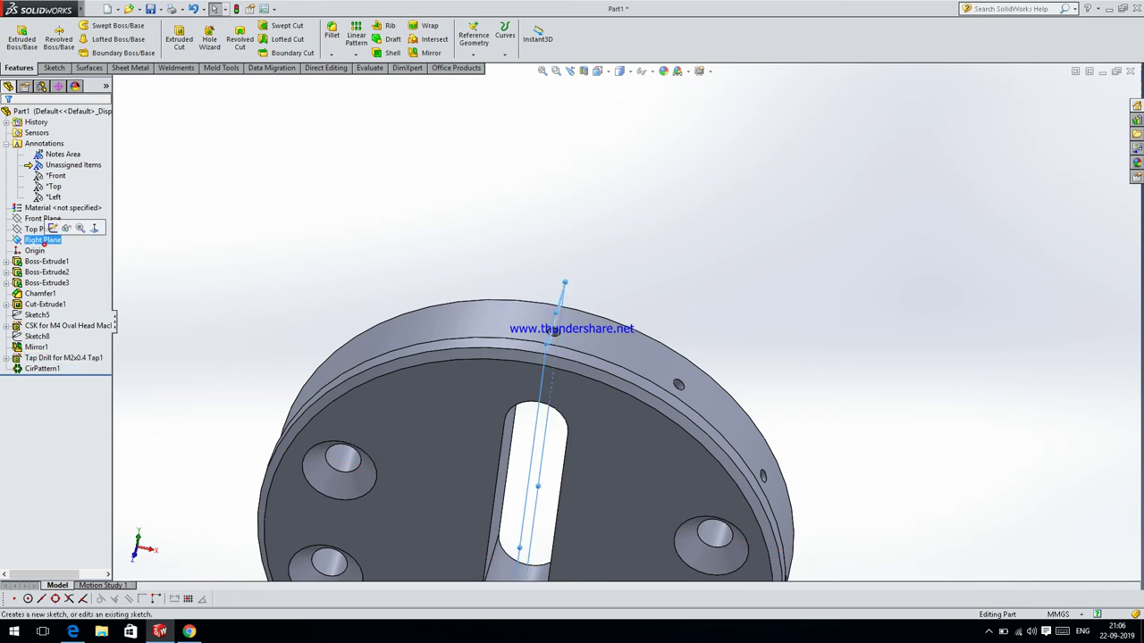
left_click(427, 52)
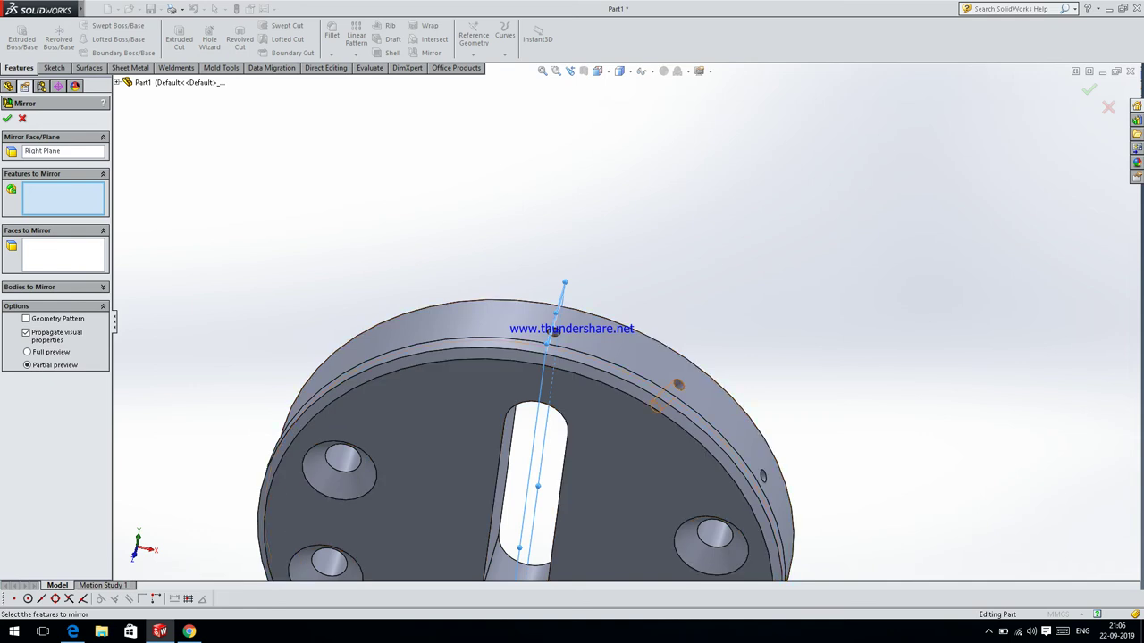
left_click(679, 385)
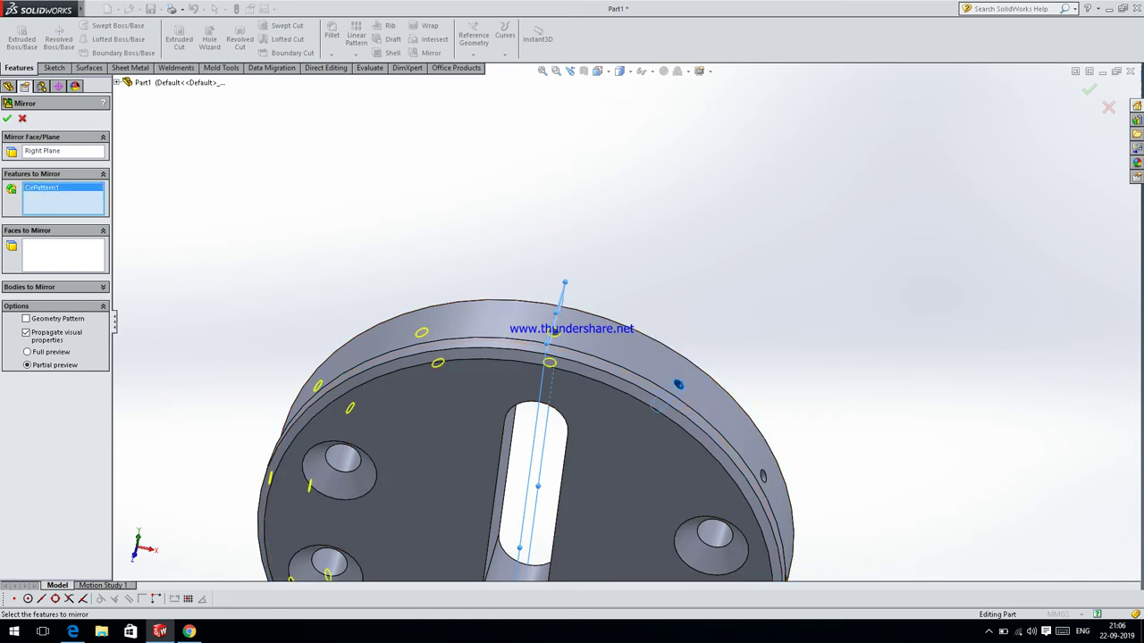
key("Return")
mouse_move(679, 385)
middle_mouse_down()
mouse_move(594, 362)
mouse_move(617, 358)
middle_mouse_up()
scroll(594, 362, "up", 3)
scroll(594, 362, "down", 3)
scroll(594, 361, "up", 4)
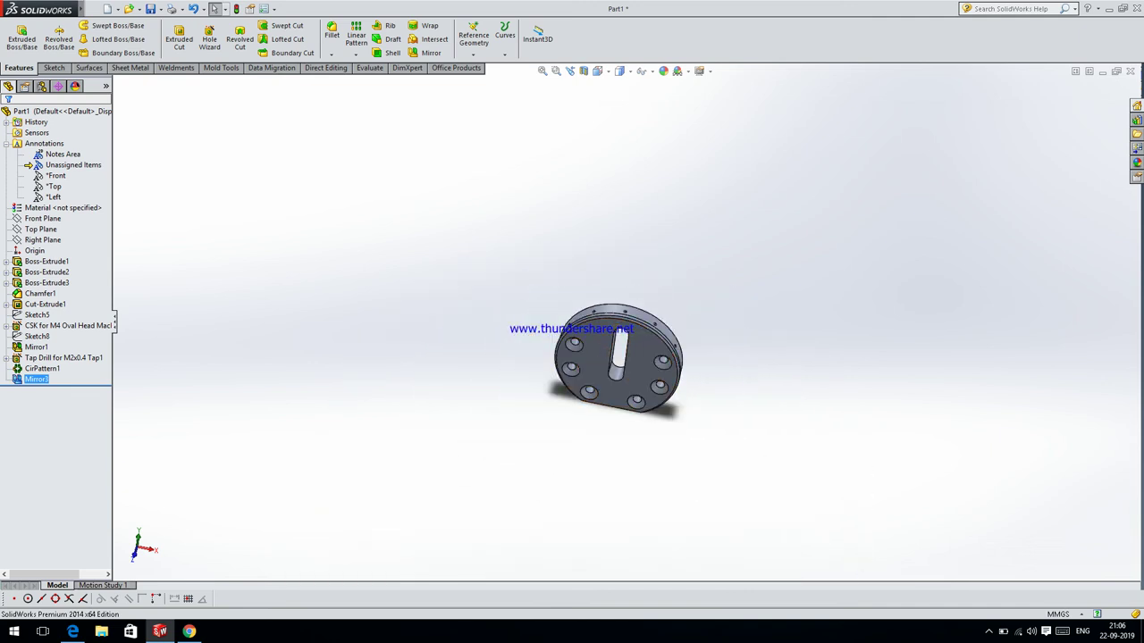
- Check the flange reference drawing PDF, then return to the 3D part
left_click(72, 585)
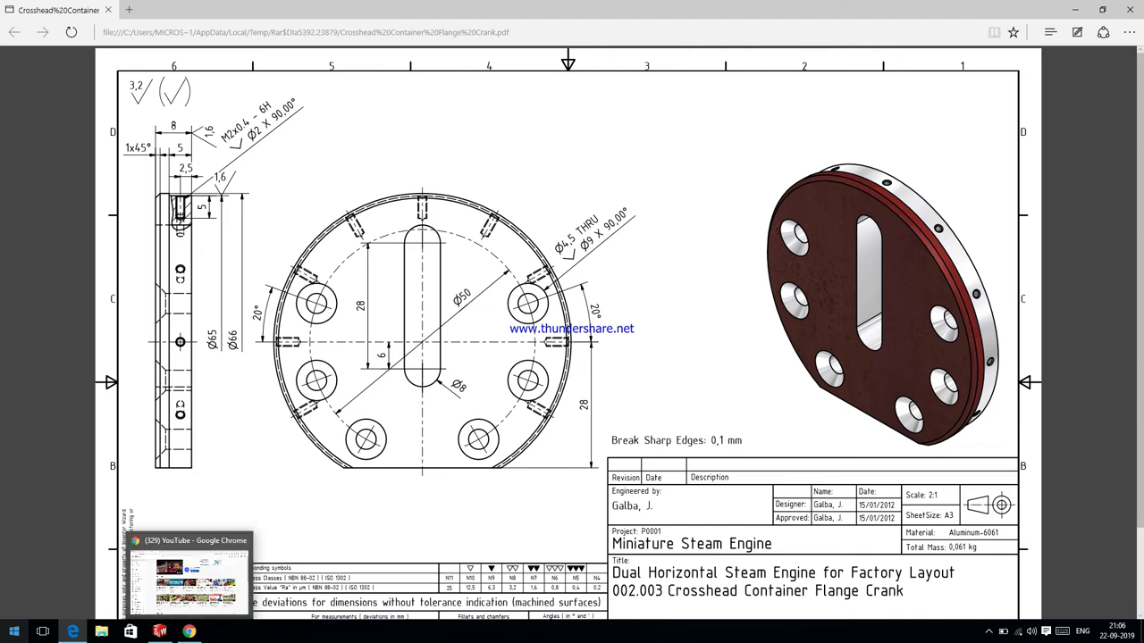
left_click(71, 631)
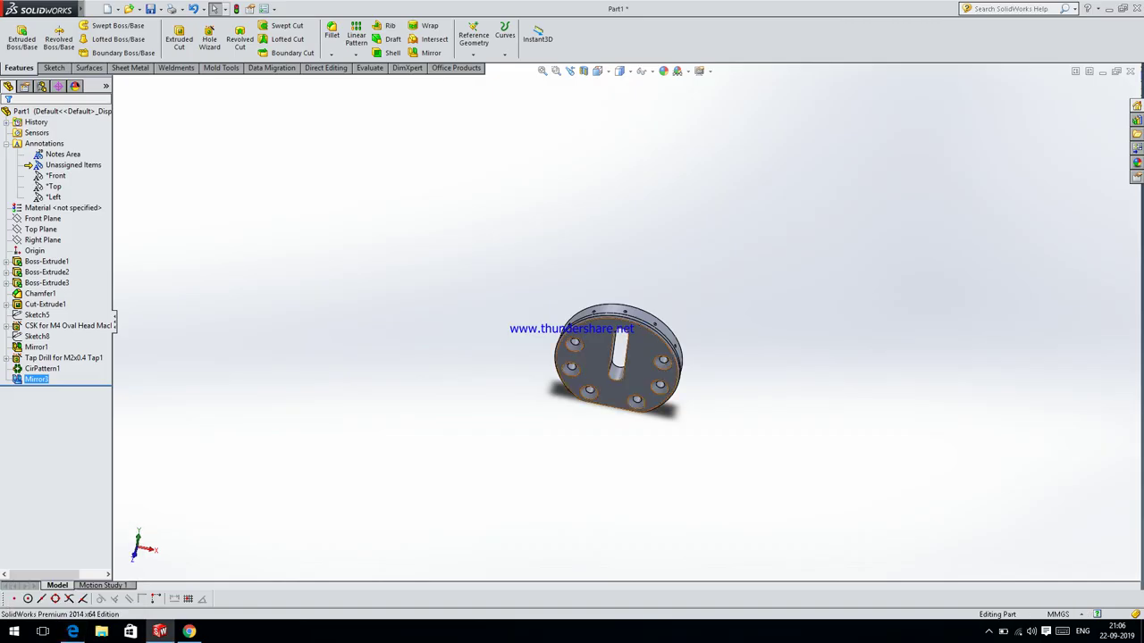
scroll(617, 357, "down", 4)
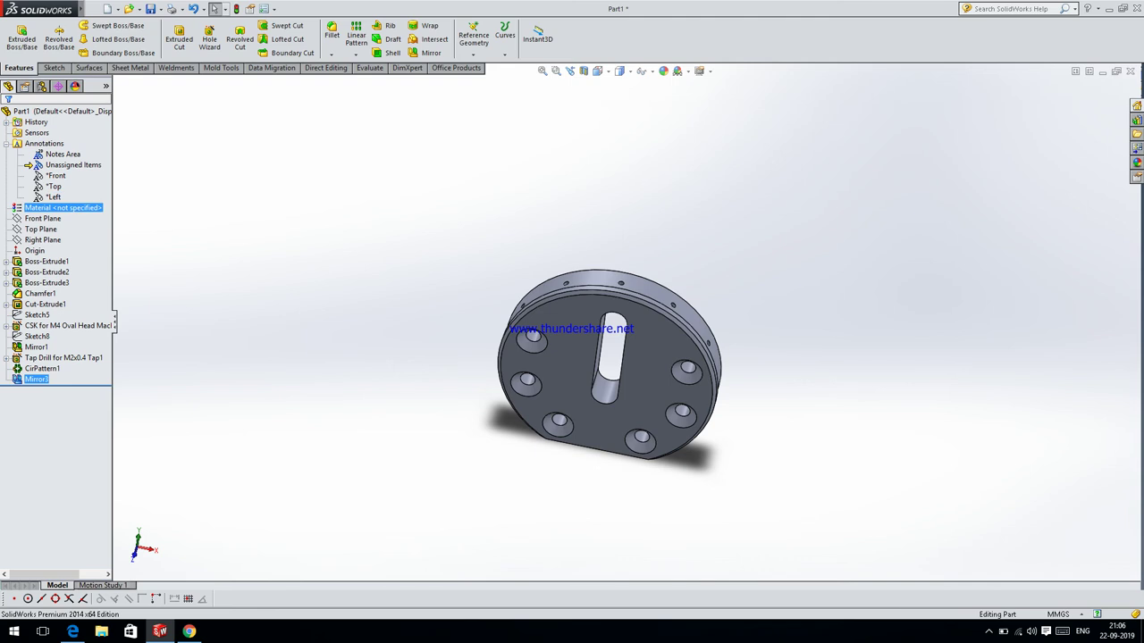
- Apply 356.0-T6 Permanent Mold cast (SS) from Aluminium Alloys as the part's material
right_click(51, 208)
left_click(52, 216)
scroll(437, 313, "down", 3)
scroll(437, 313, "down", 2)
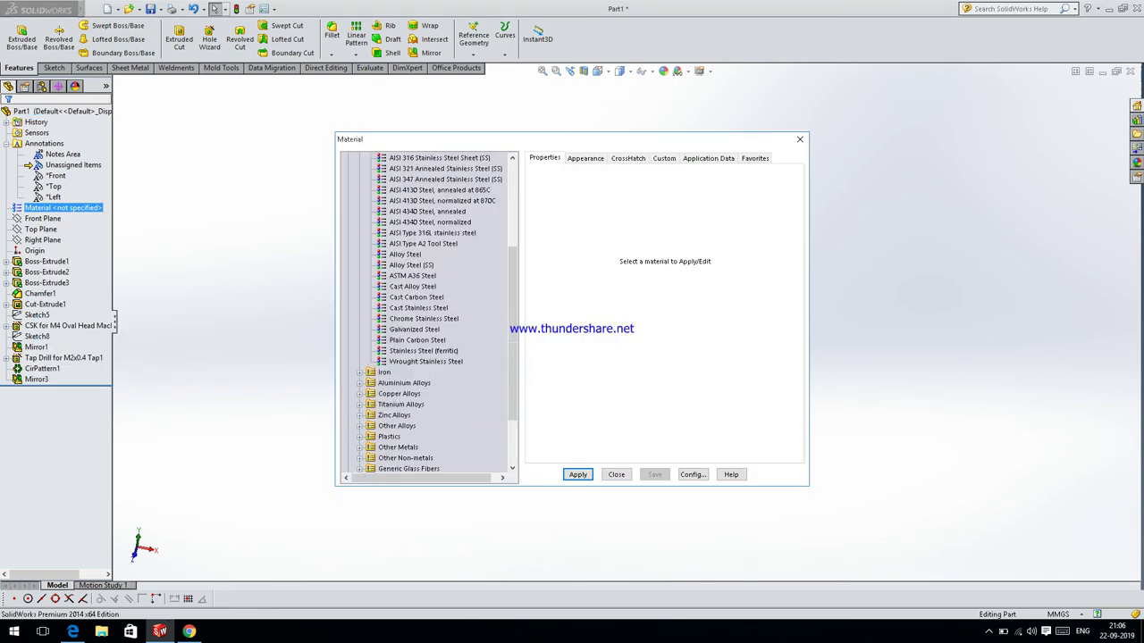
left_click(358, 382)
scroll(359, 382, "down", 2)
scroll(359, 382, "down", 3)
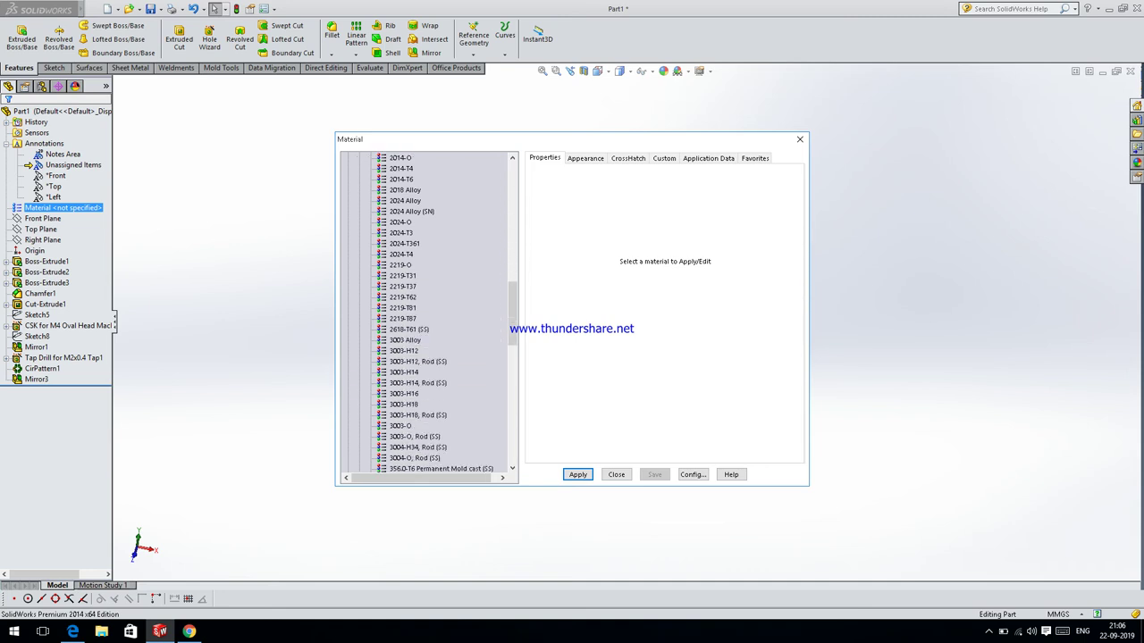
left_click(441, 404)
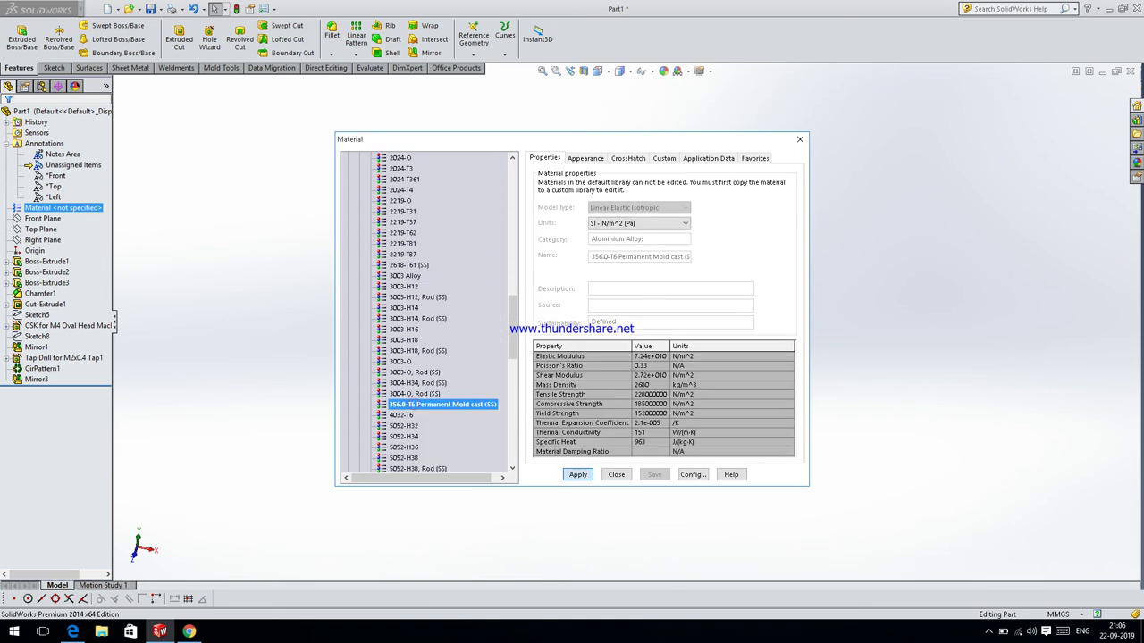
left_click(578, 475)
left_click(615, 474)
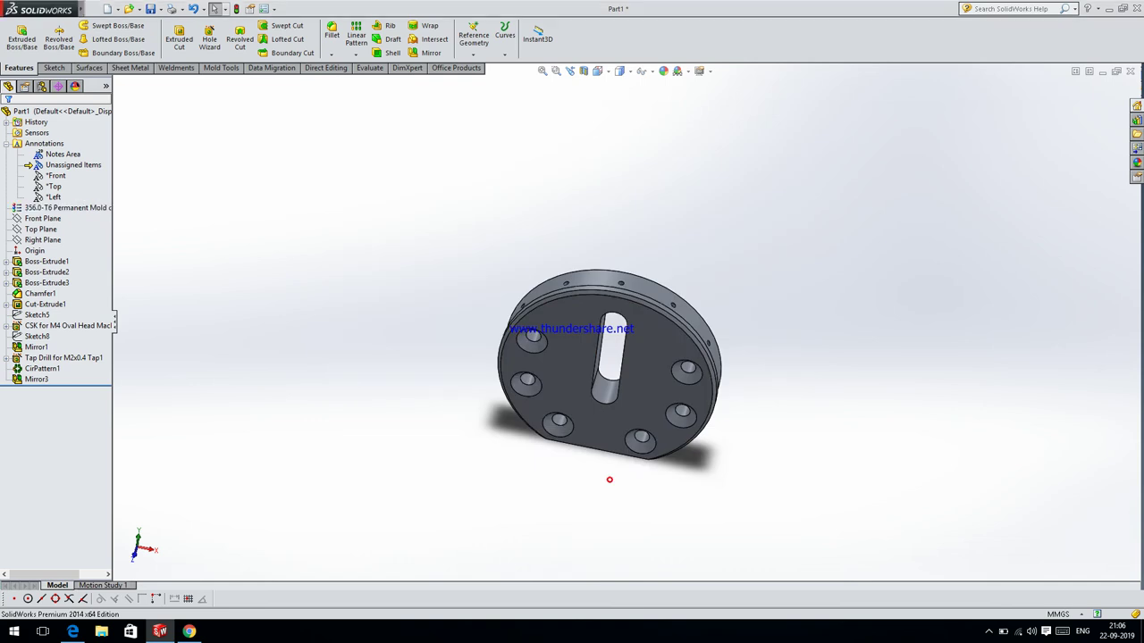
middle_click_drag(610, 480, 643, 482)
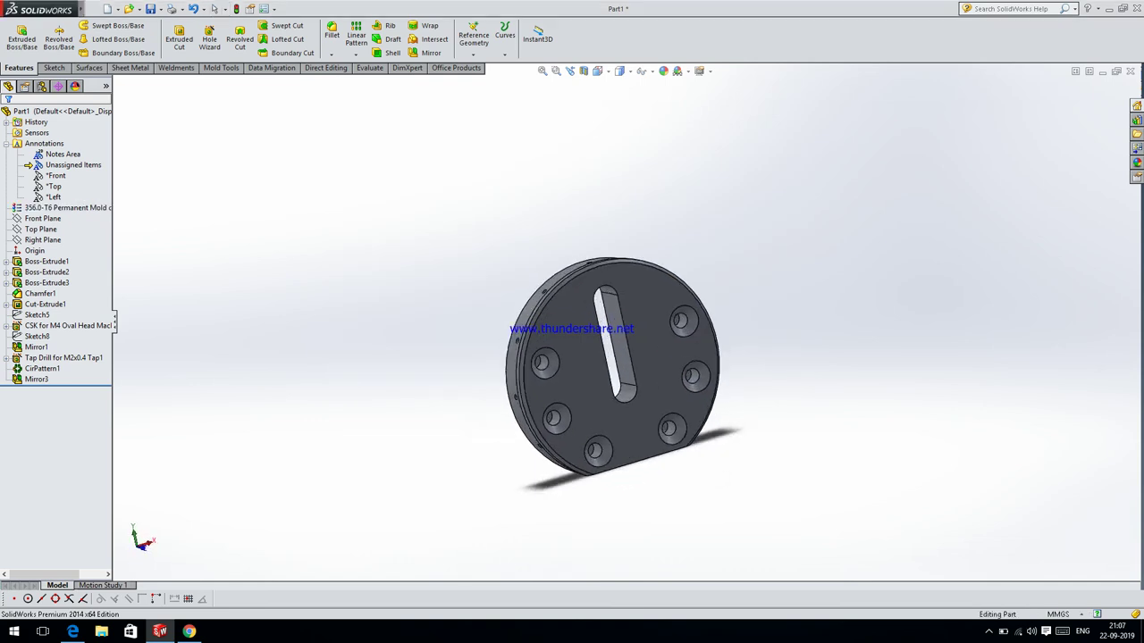
left_click(664, 71)
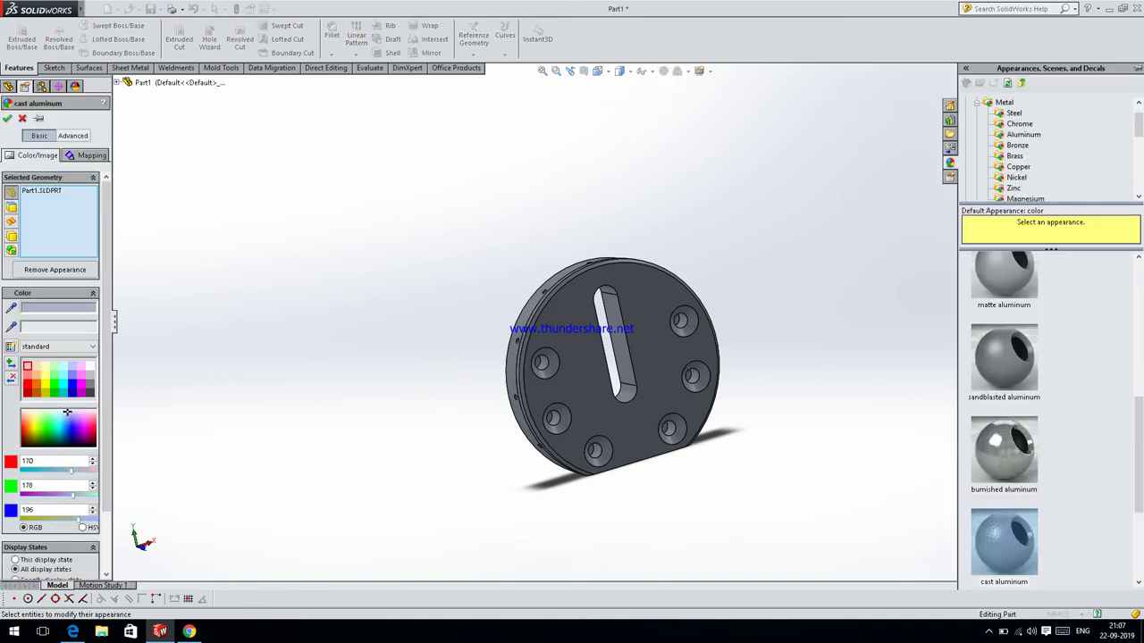
left_click(56, 381)
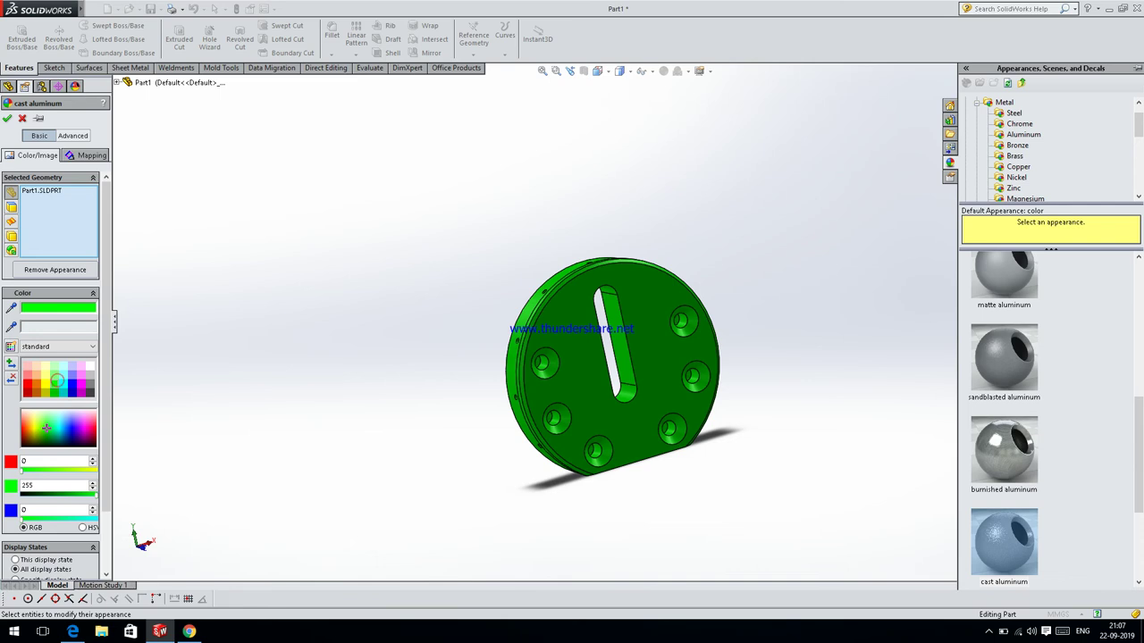
left_click(89, 375)
left_click(89, 383)
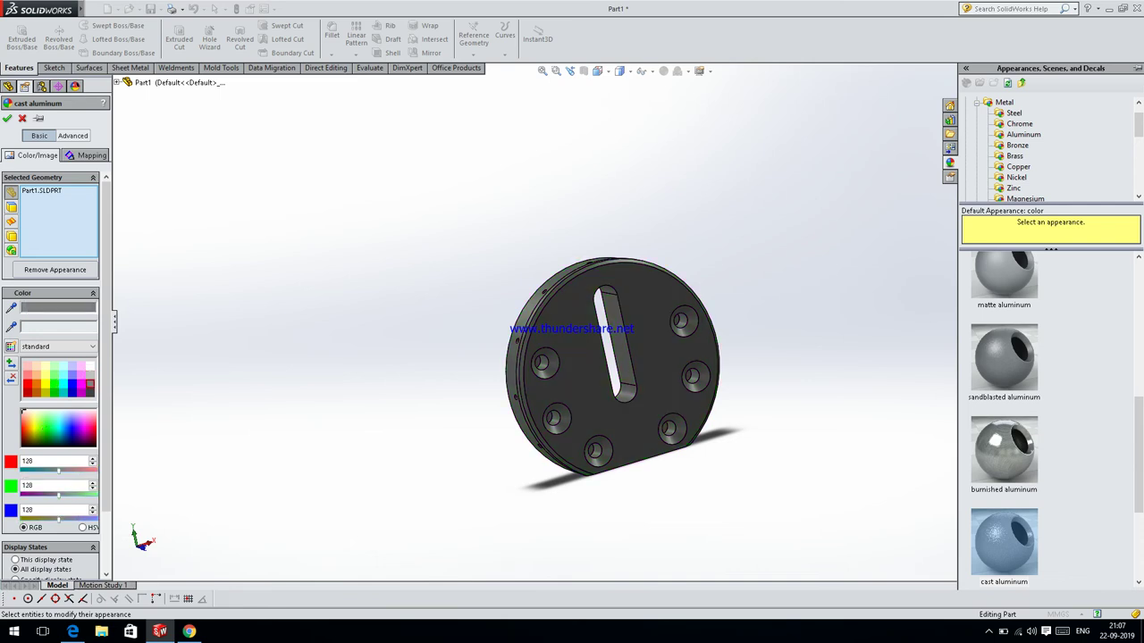
left_click(90, 393)
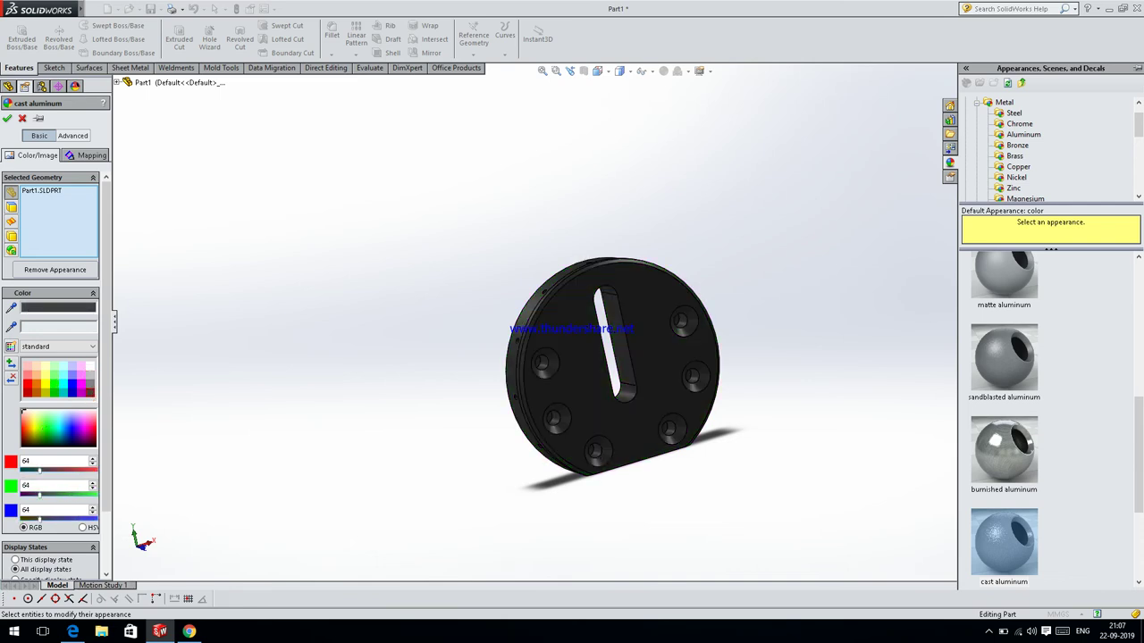
left_click(73, 384)
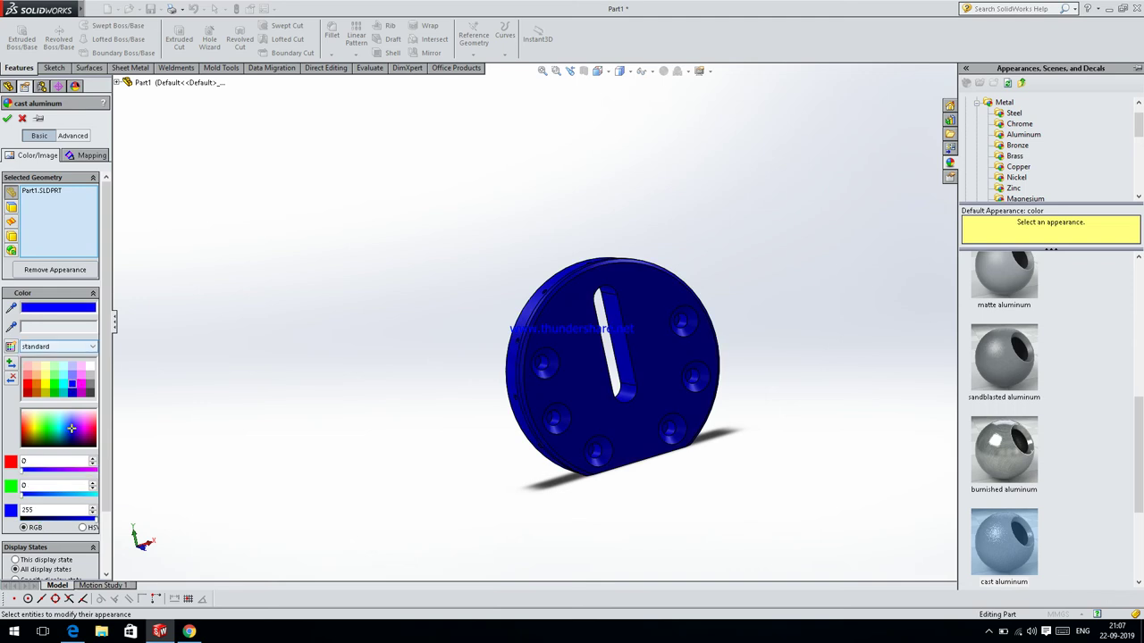
left_click(28, 384)
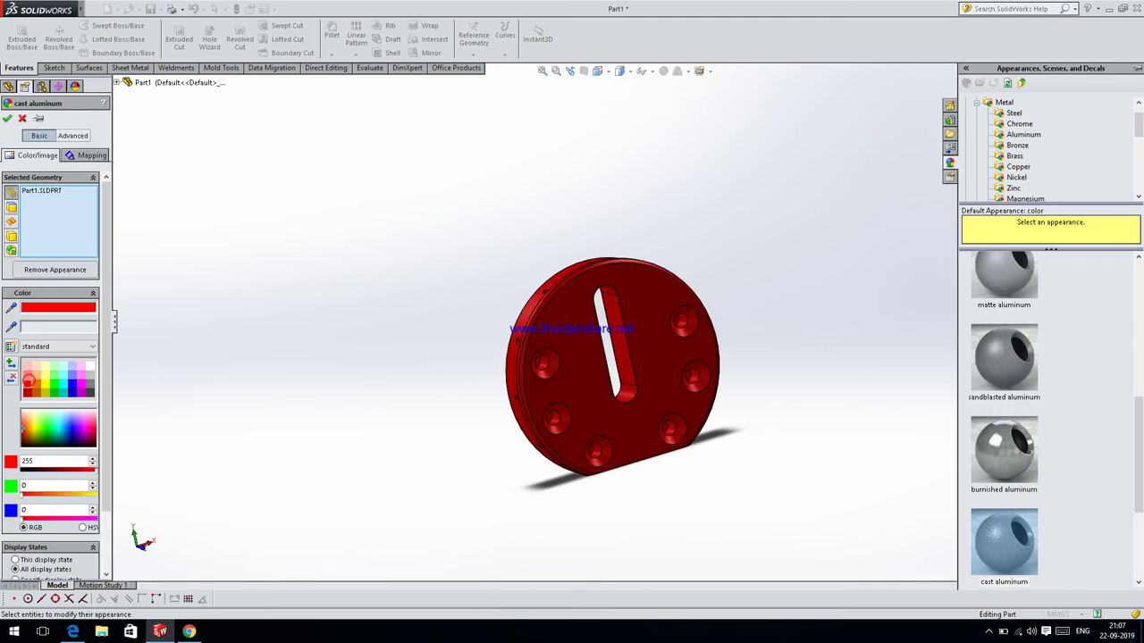
left_click(89, 375)
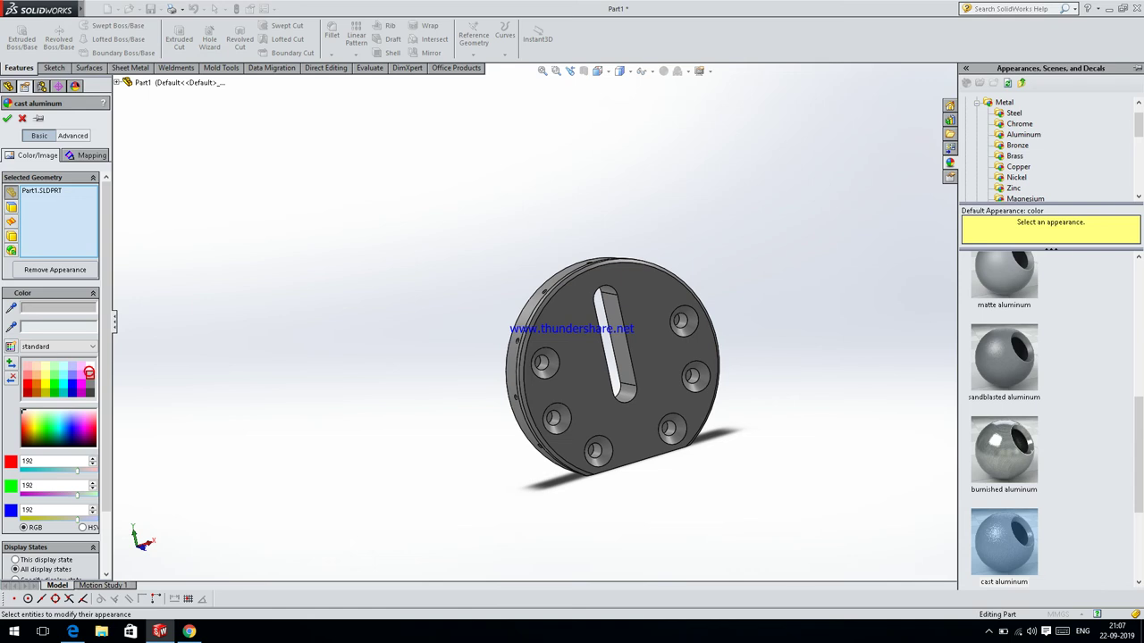
left_click(59, 327)
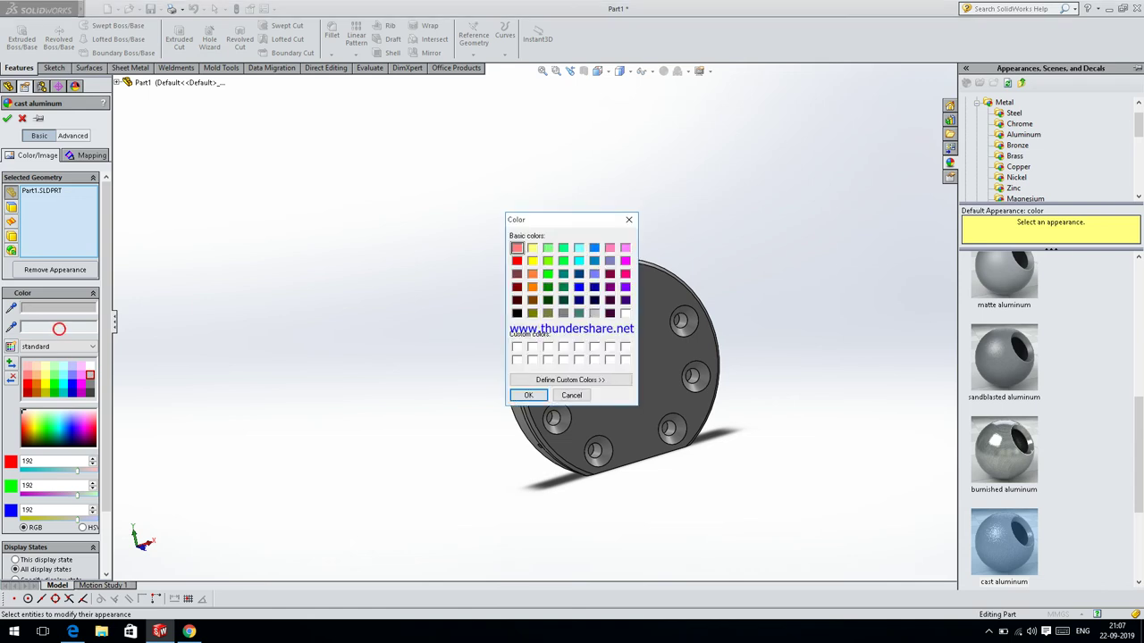
left_click(532, 274)
left_click(570, 380)
left_click(528, 395)
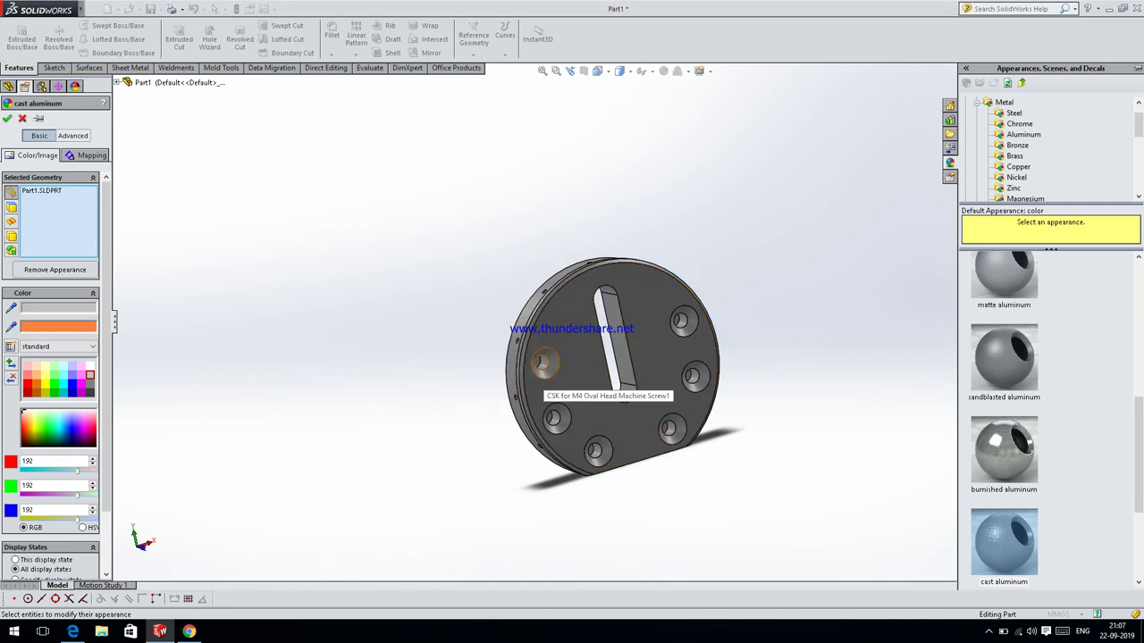
key("Delete")
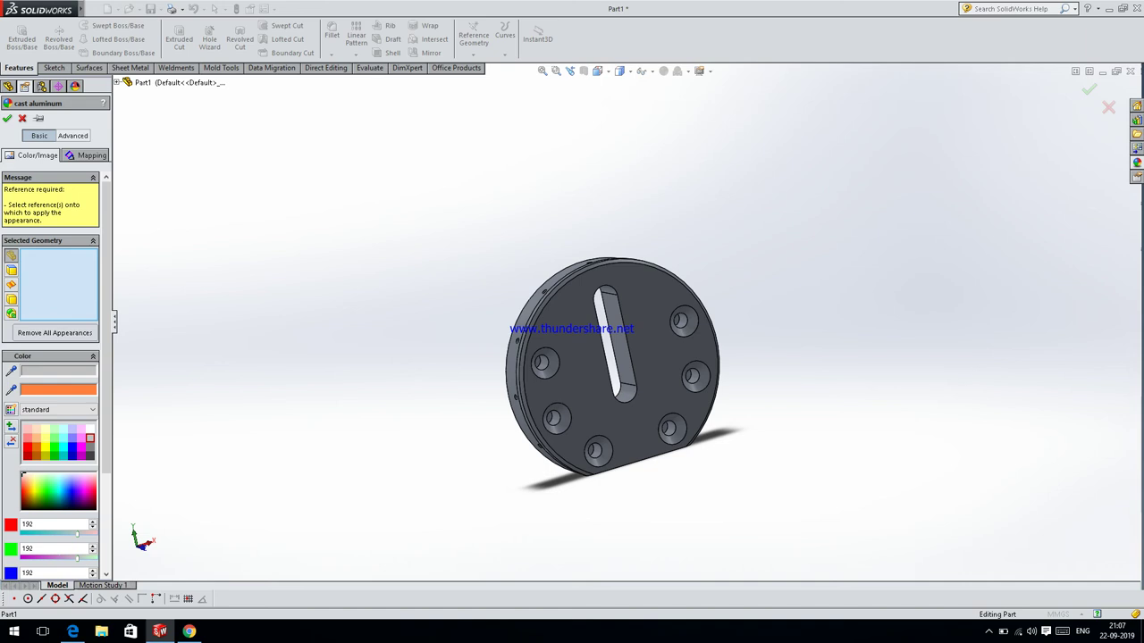
left_click(94, 447)
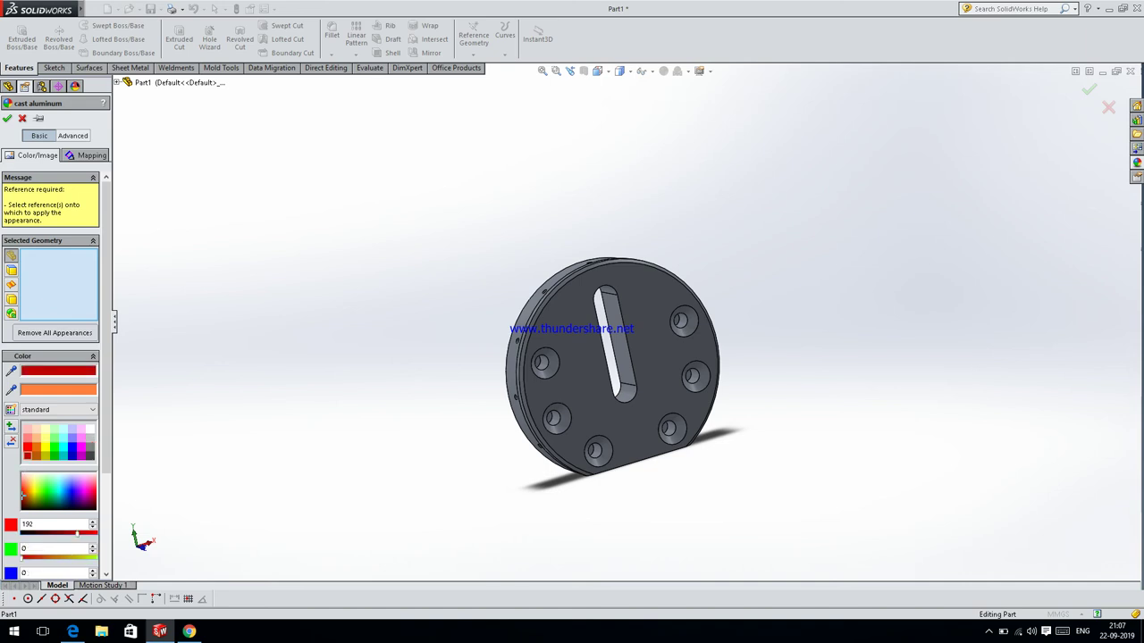
left_click(90, 447)
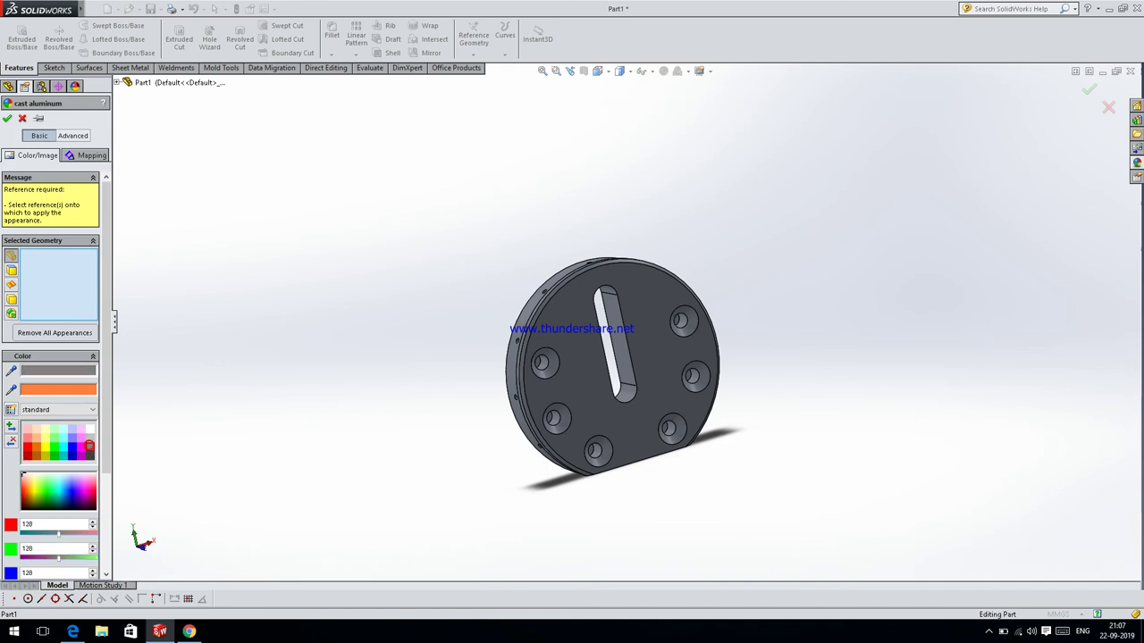
left_click(7, 118)
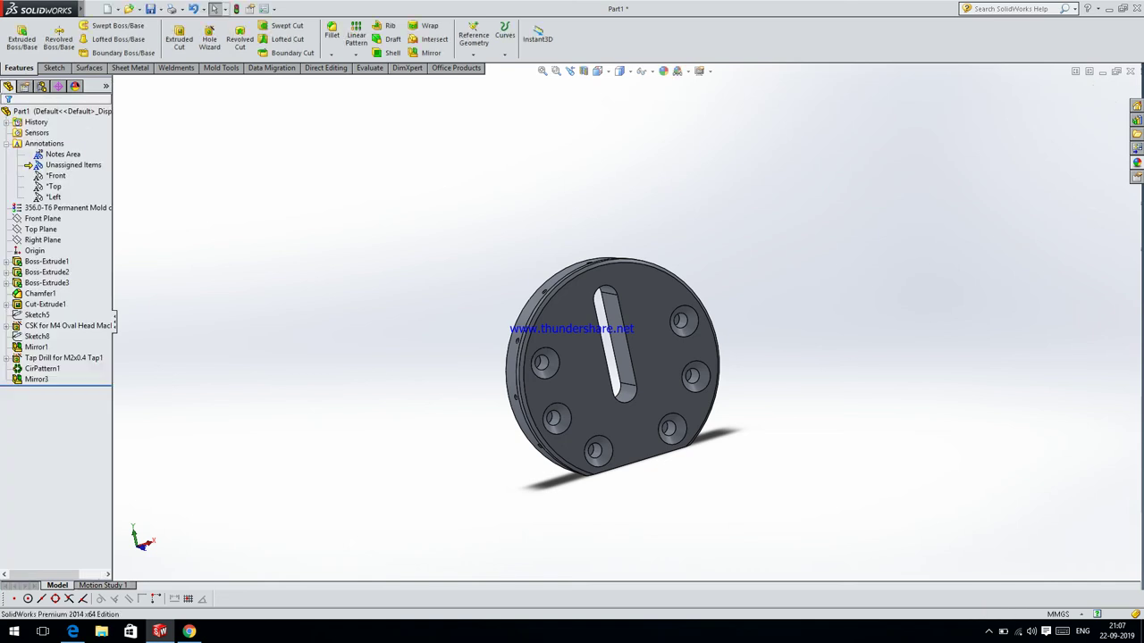
- Zoom out and back in on the flange, then open the File menu
scroll(652, 390, "down", 4)
scroll(654, 390, "up", 4)
scroll(626, 362, "up", 4)
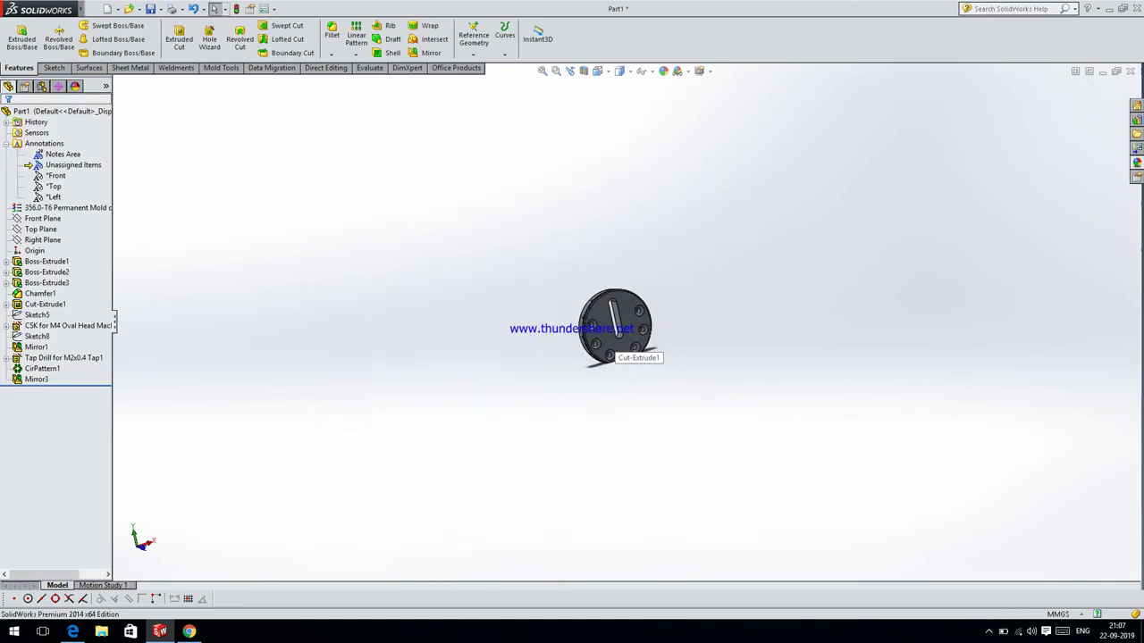
scroll(613, 351, "up", 1)
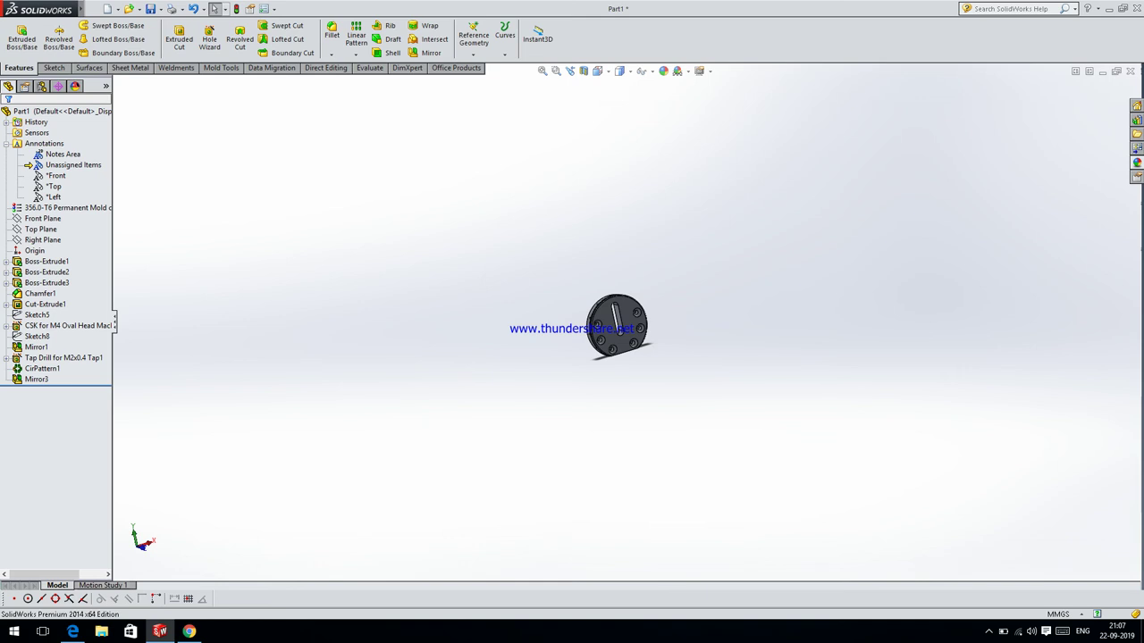
scroll(616, 330, "down", 1)
scroll(616, 330, "down", 3)
scroll(616, 330, "down", 2)
scroll(625, 339, "up", 1)
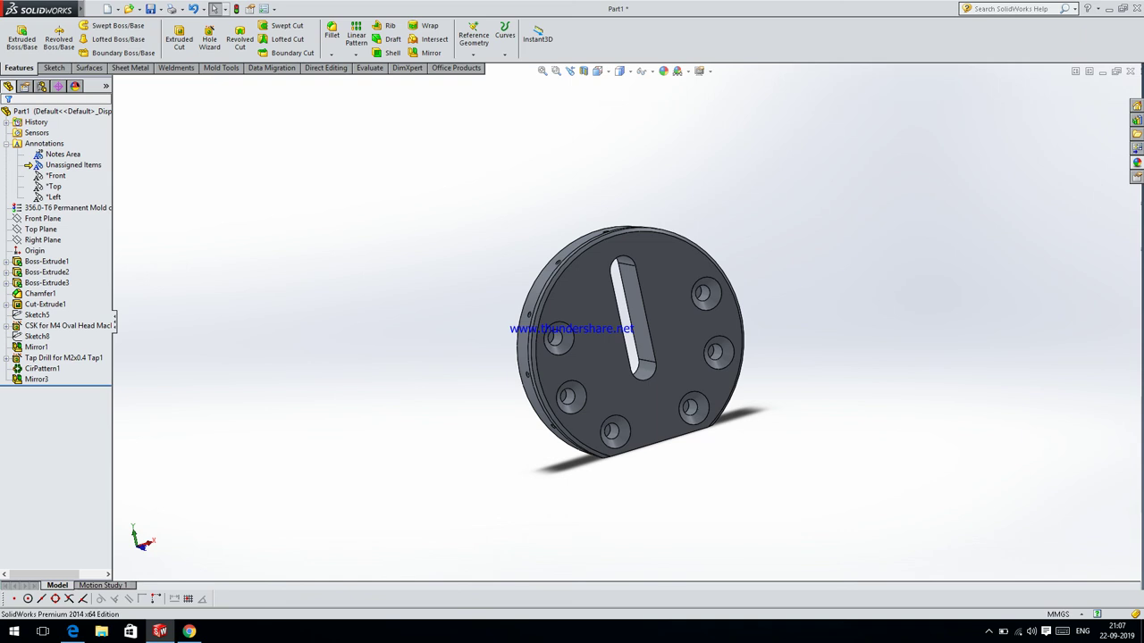
left_click(94, 8)
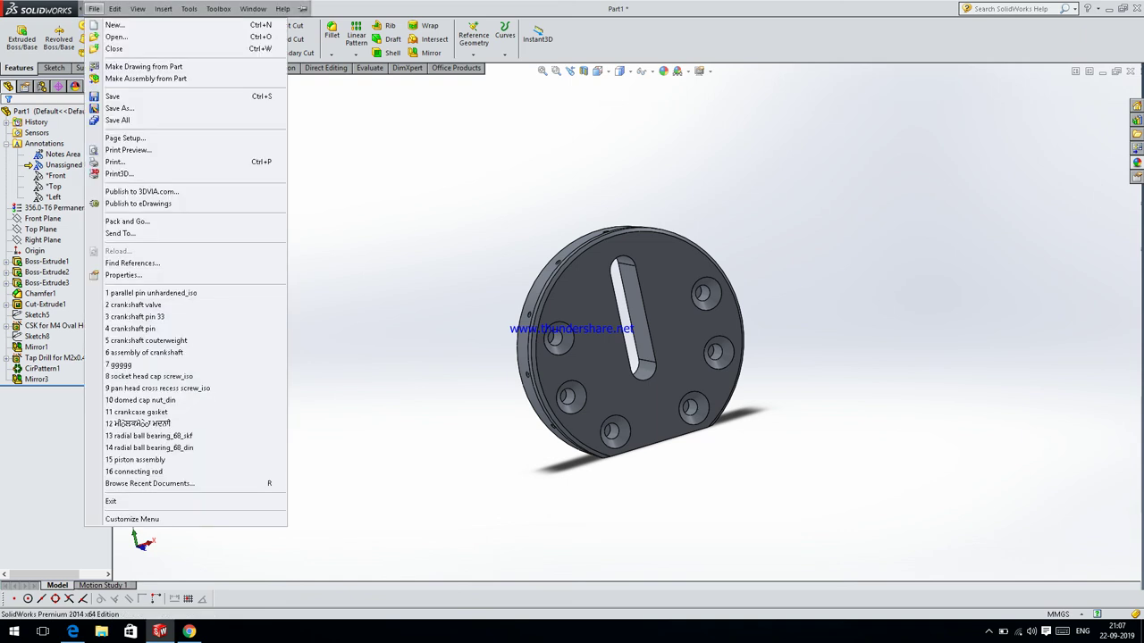
- Create a new part and start a sketch on the Front Plane
left_click(98, 24)
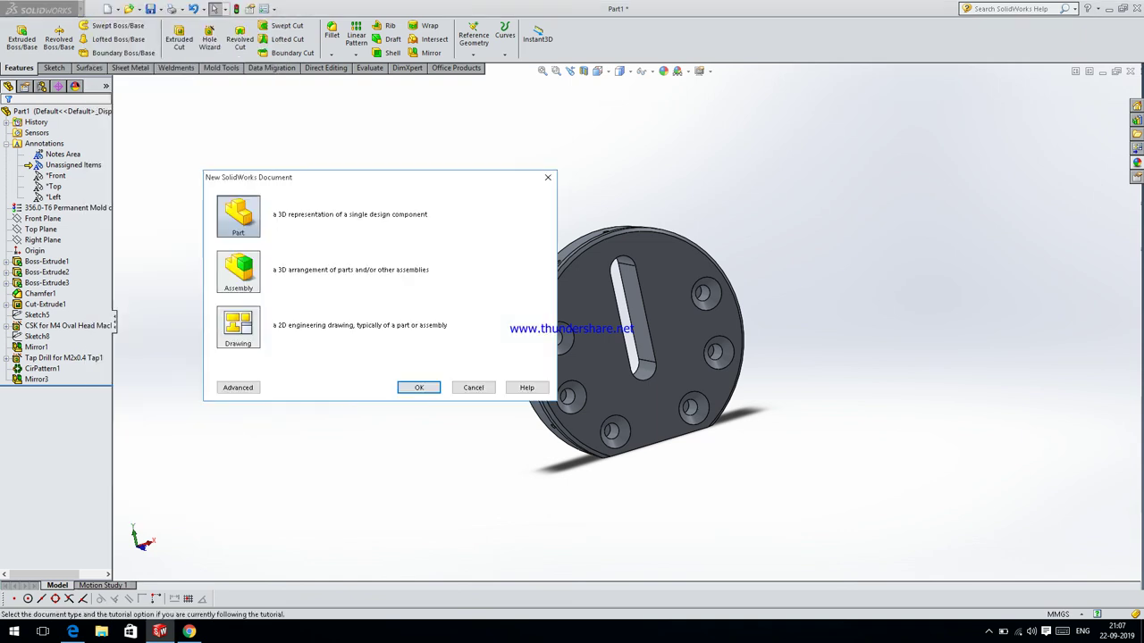
left_click(418, 387)
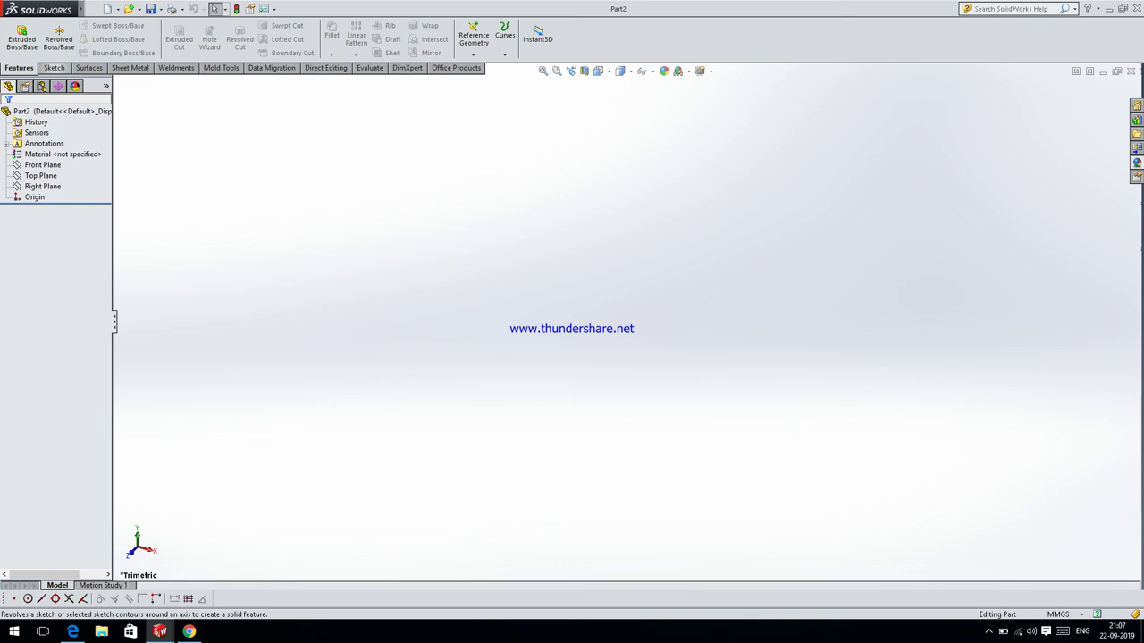
left_click(54, 68)
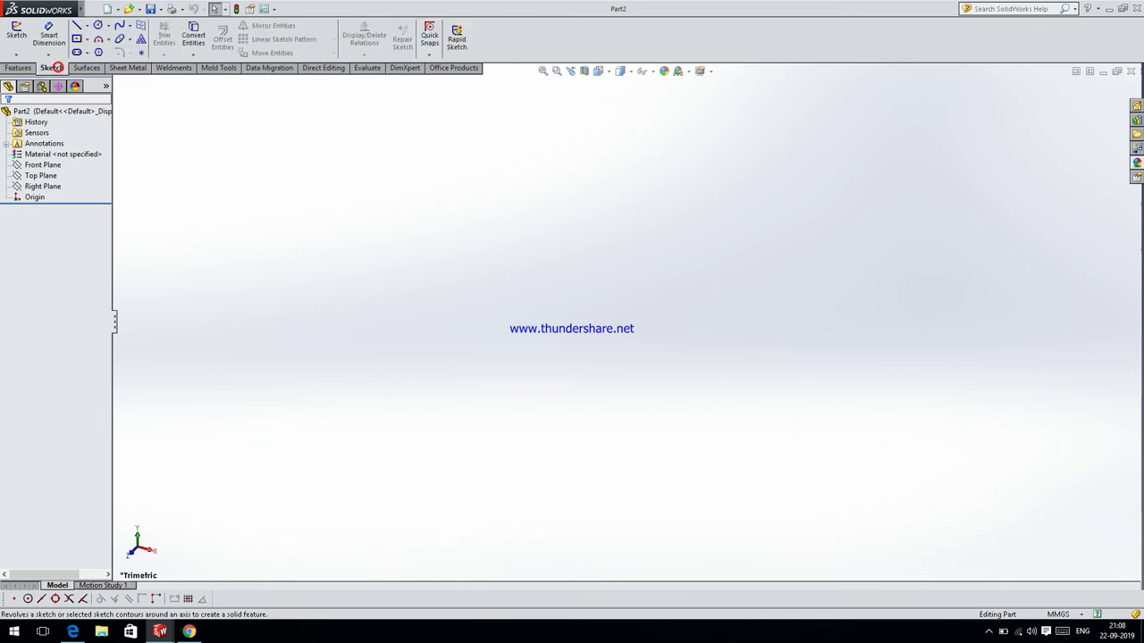
left_click(43, 165)
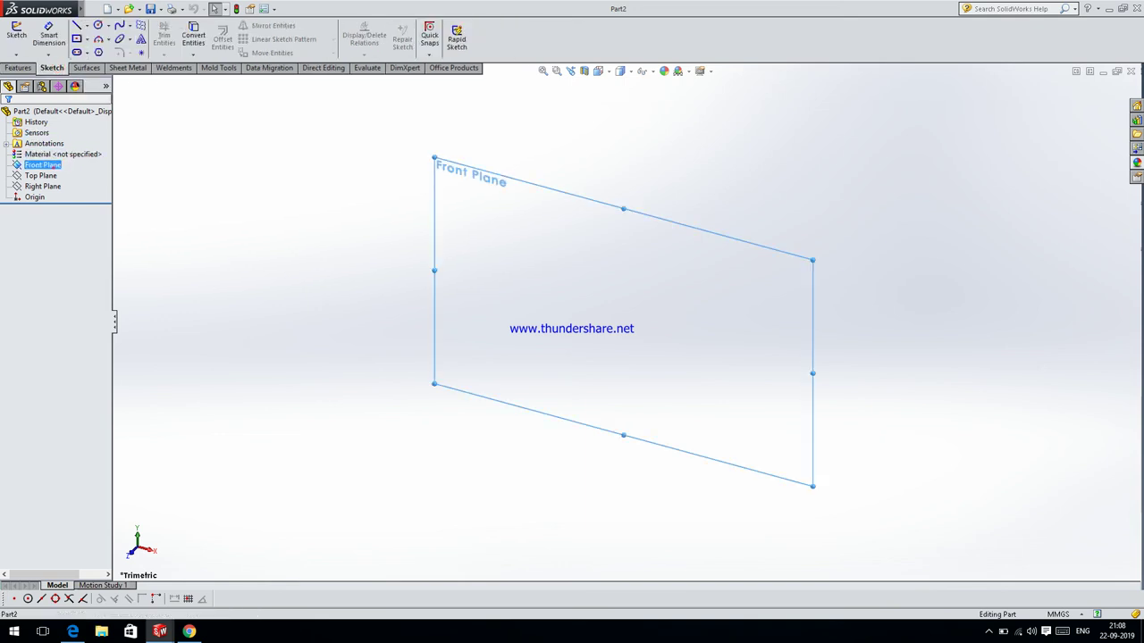
left_click(75, 173)
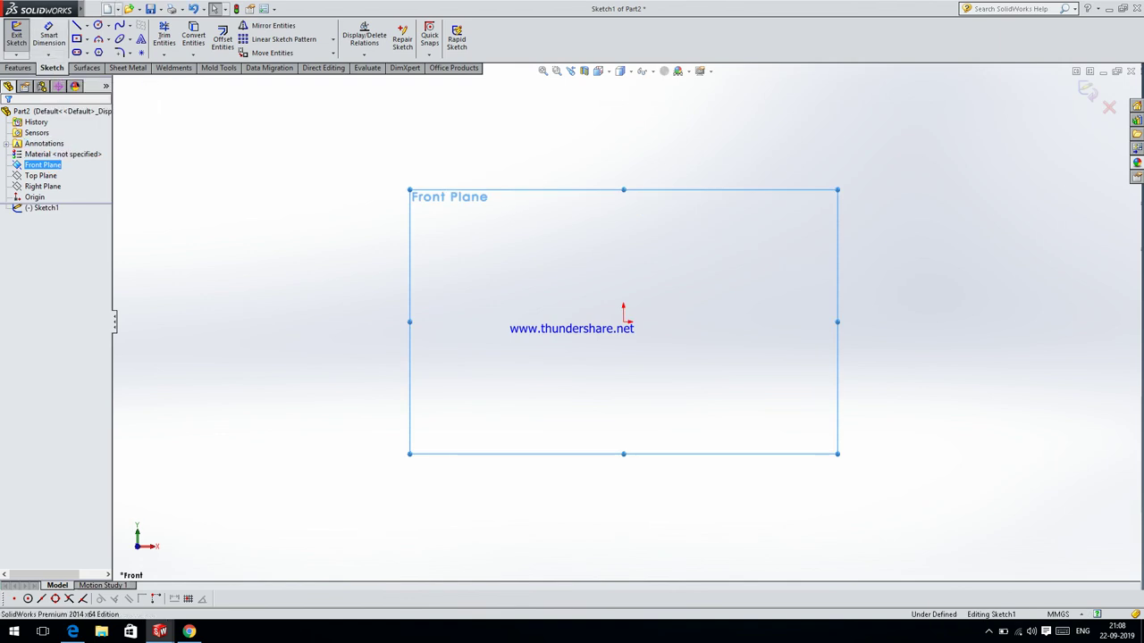
- Draw a long, thin center rectangle centred on the origin
left_click(94, 8)
left_click(93, 8)
left_click(138, 8)
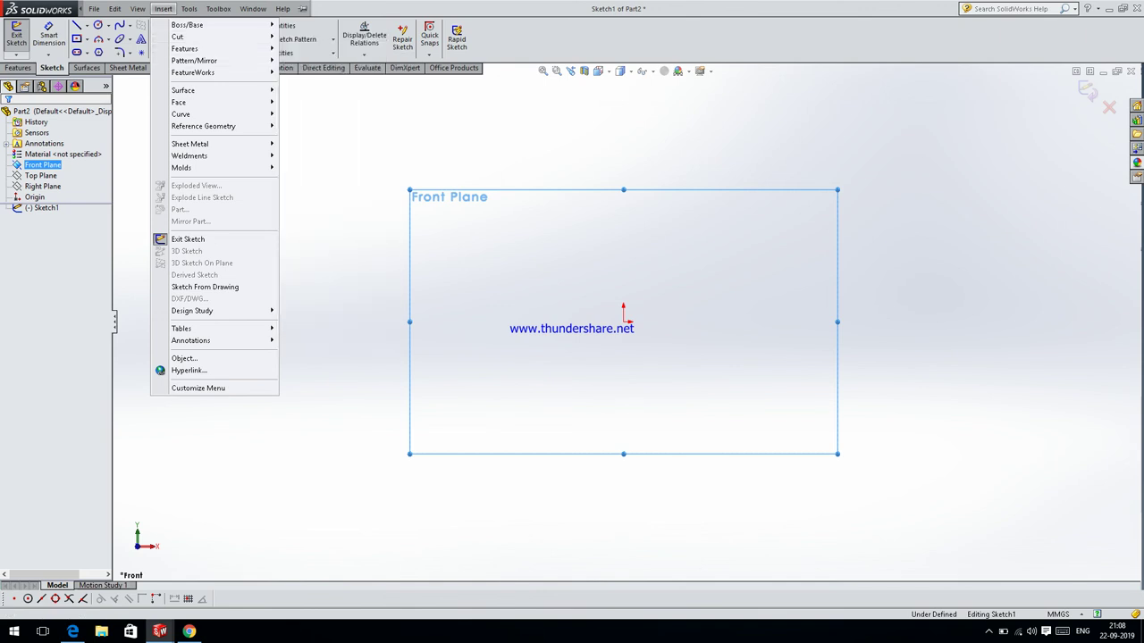
left_click(126, 165)
left_click(87, 40)
left_click(107, 56)
left_click(634, 332)
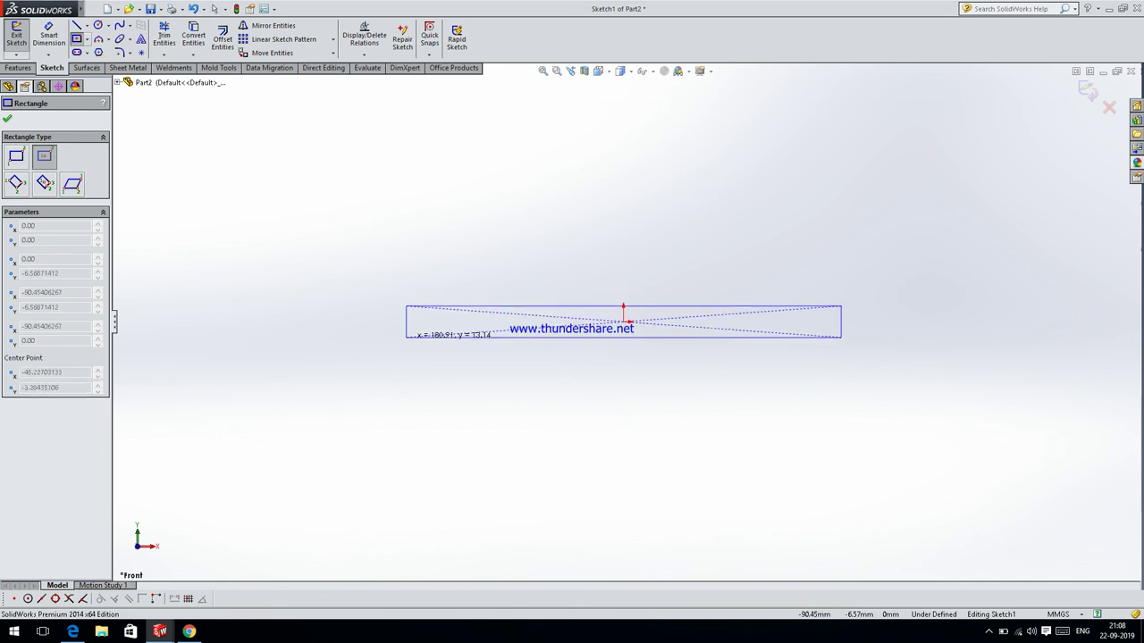
left_click(406, 337)
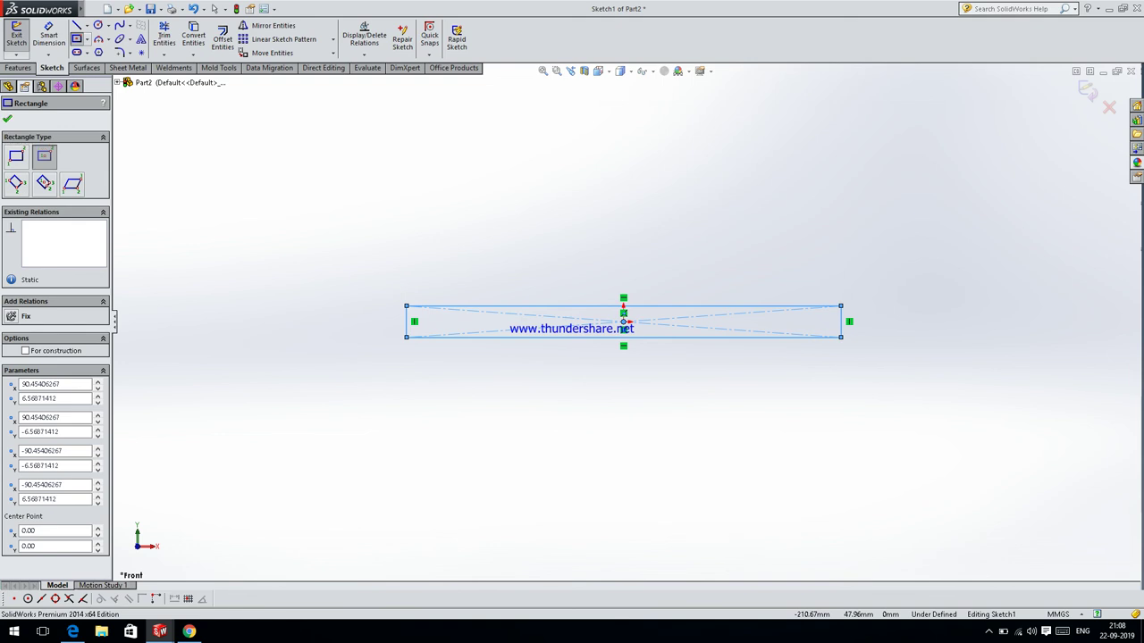
left_click(7, 118)
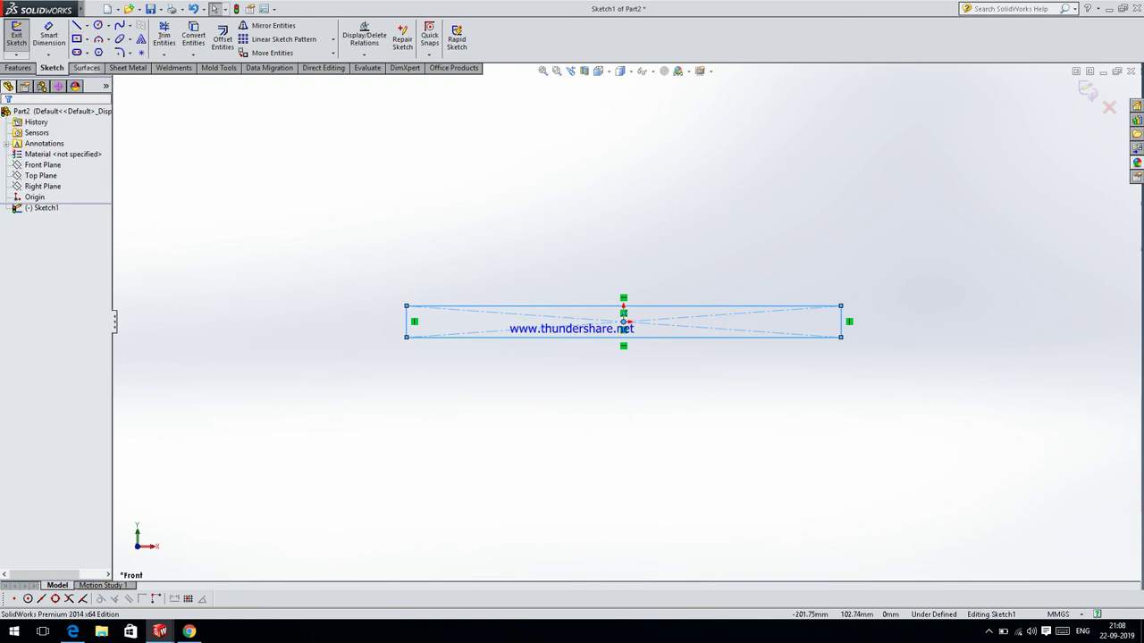
left_click(31, 68)
- Extrude the rectangle 4.00mm into a flat bar as Boss-Extrude1
left_click(21, 38)
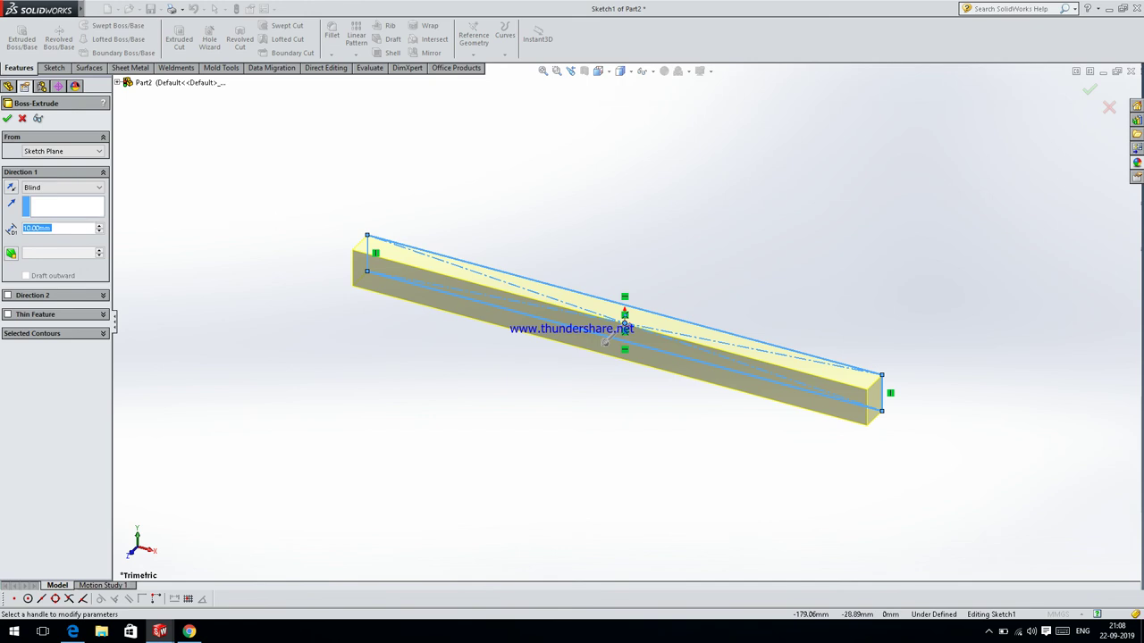
left_click(616, 331)
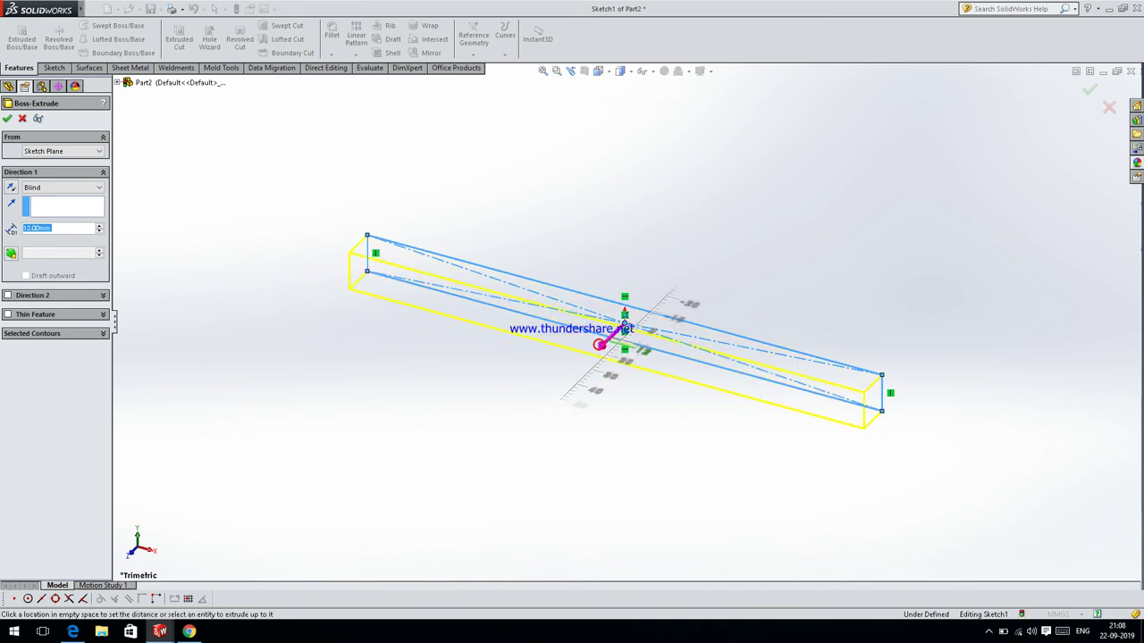
left_click(642, 306)
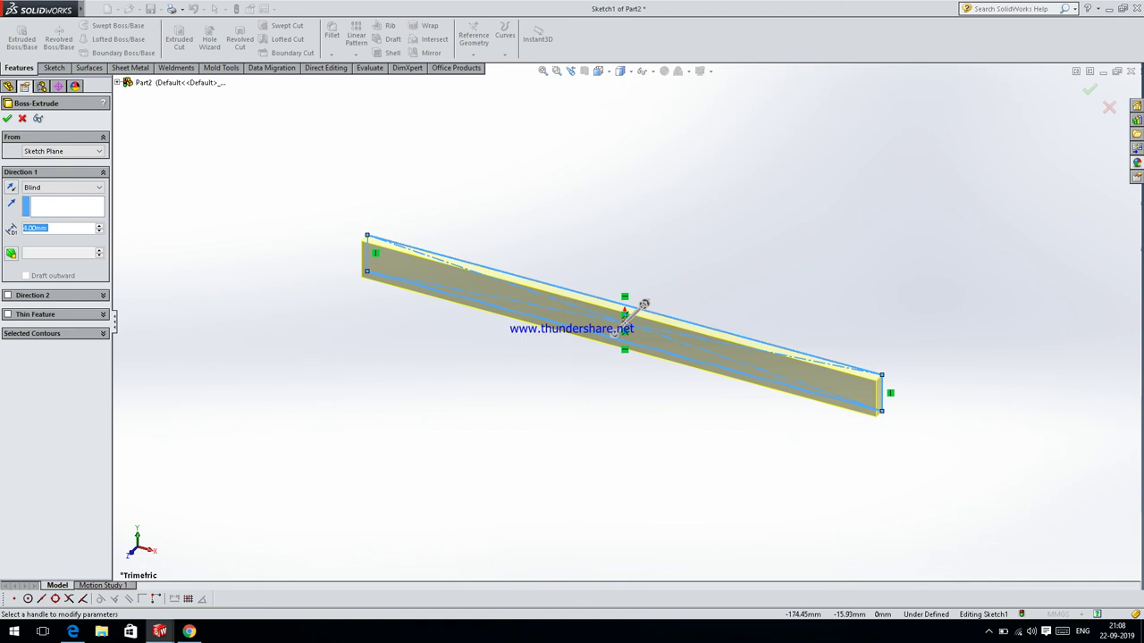
key("Return")
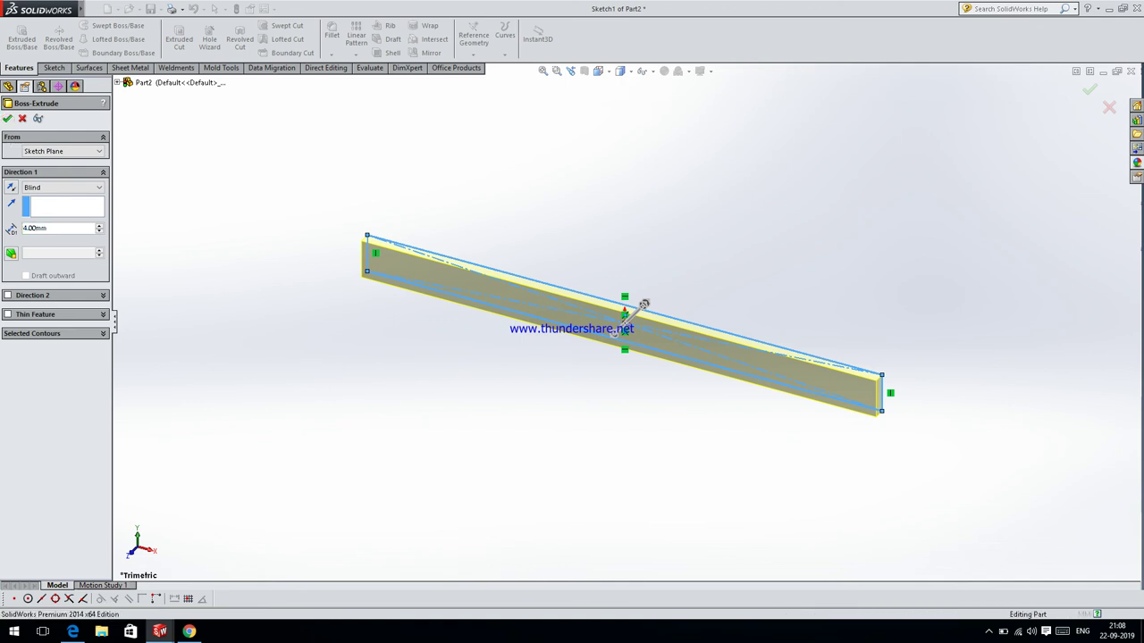
left_click(93, 8)
mouse_move(185, 48)
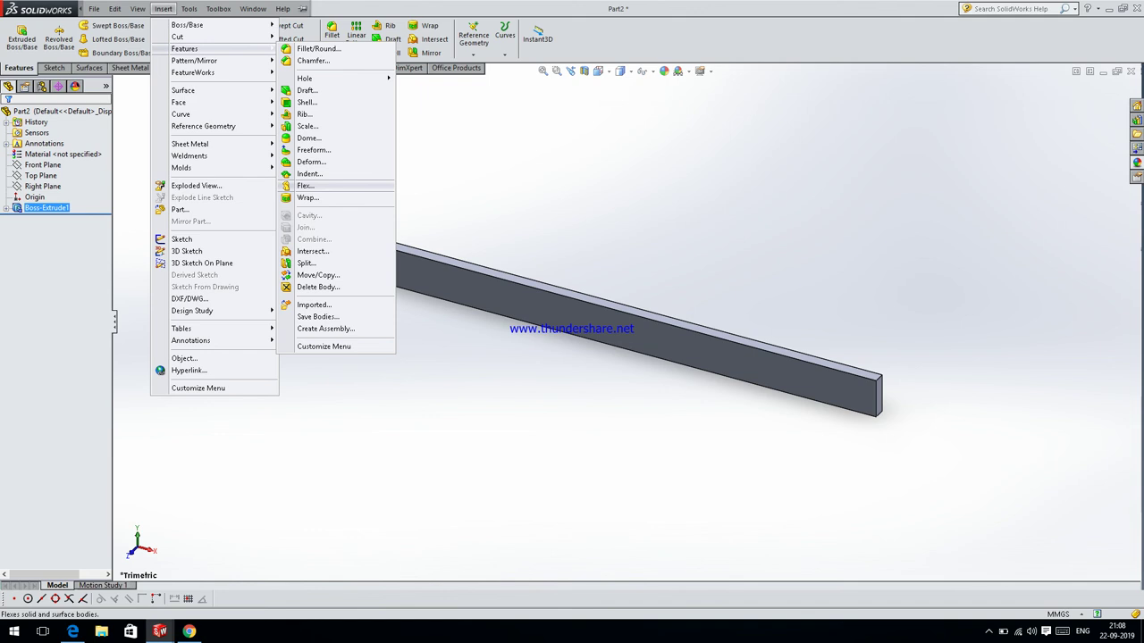
- Start a Twisting Flex on the bar body and drag both trim planes inward from the ends
left_click(325, 186)
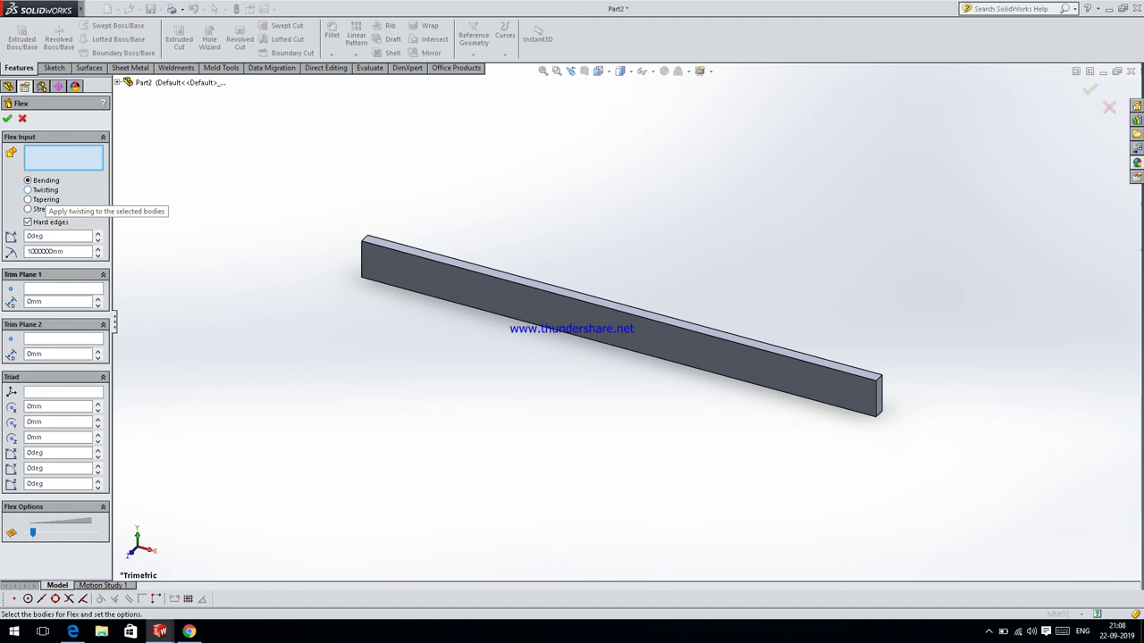
left_click(27, 190)
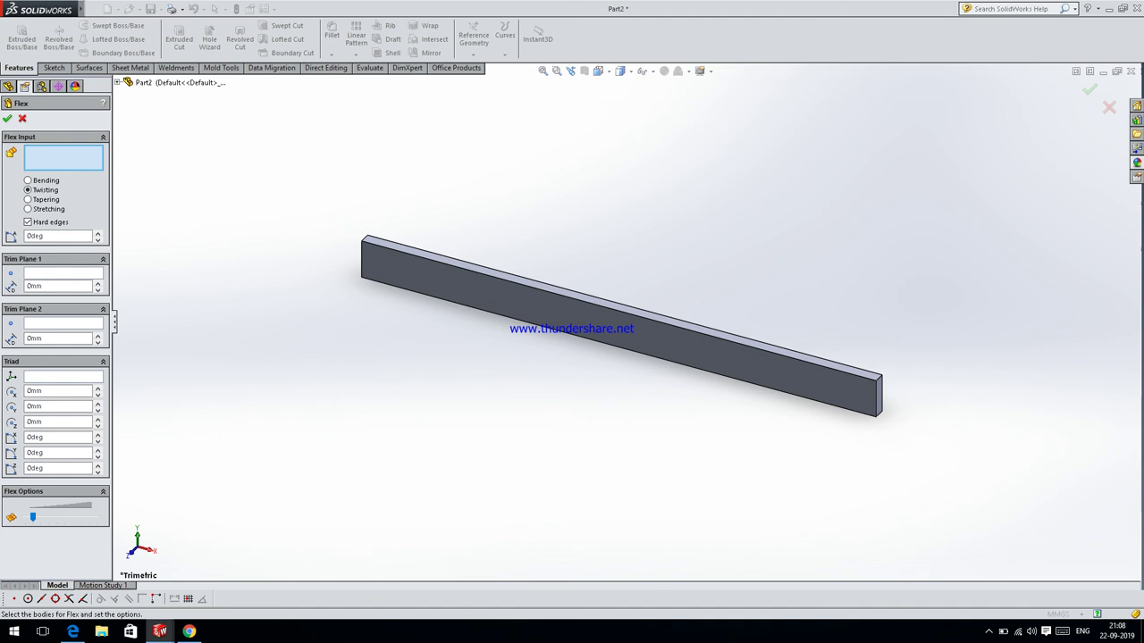
left_click(487, 290)
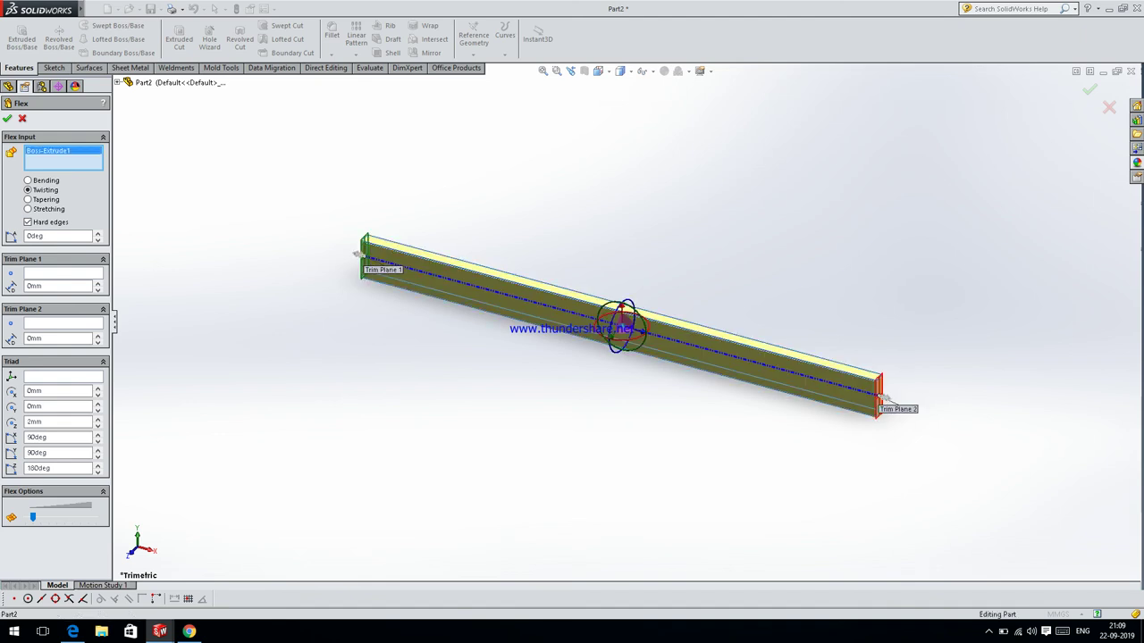
left_click_drag(357, 253, 379, 260)
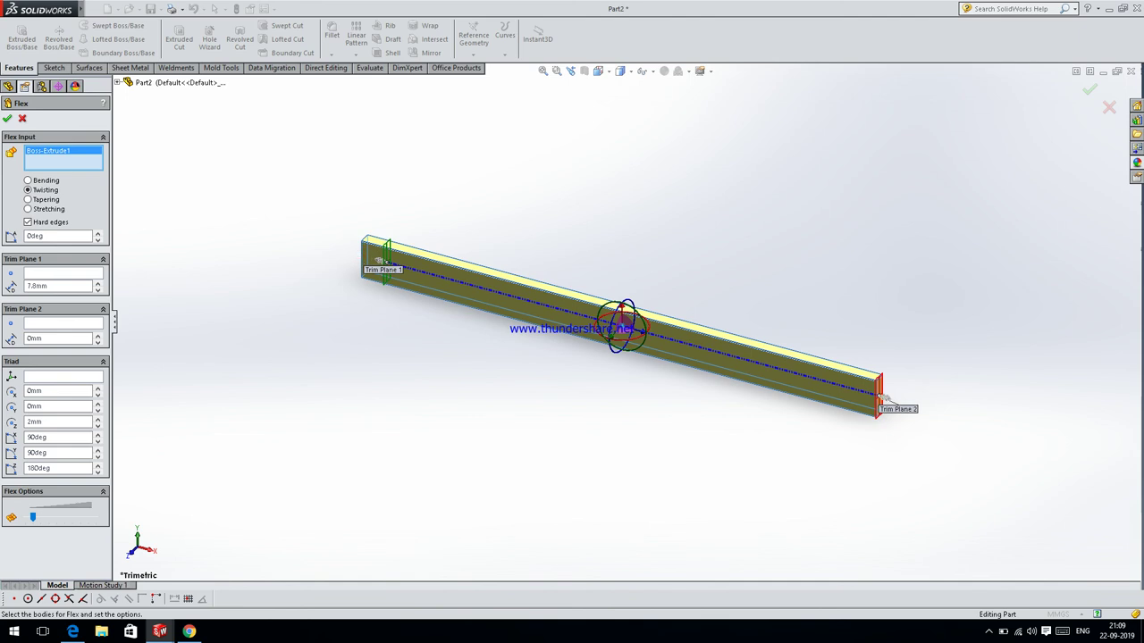
left_click_drag(883, 397, 800, 374)
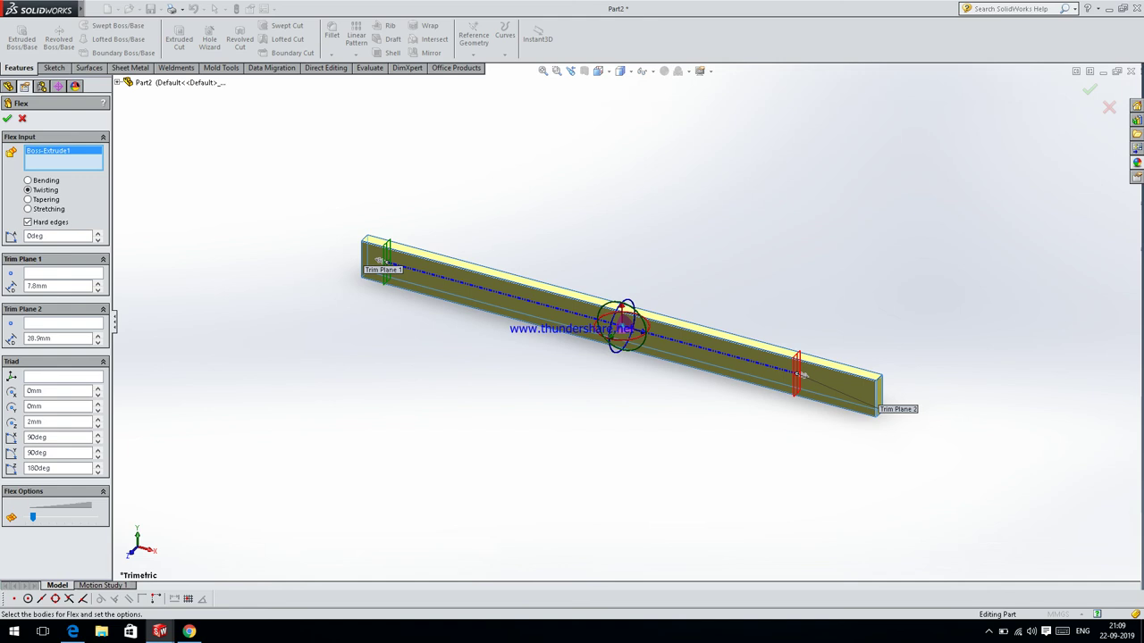
left_click_drag(378, 260, 437, 275)
- Set Trim Plane 1 to 17.62mm and the twist angle to 400deg
left_click(97, 290)
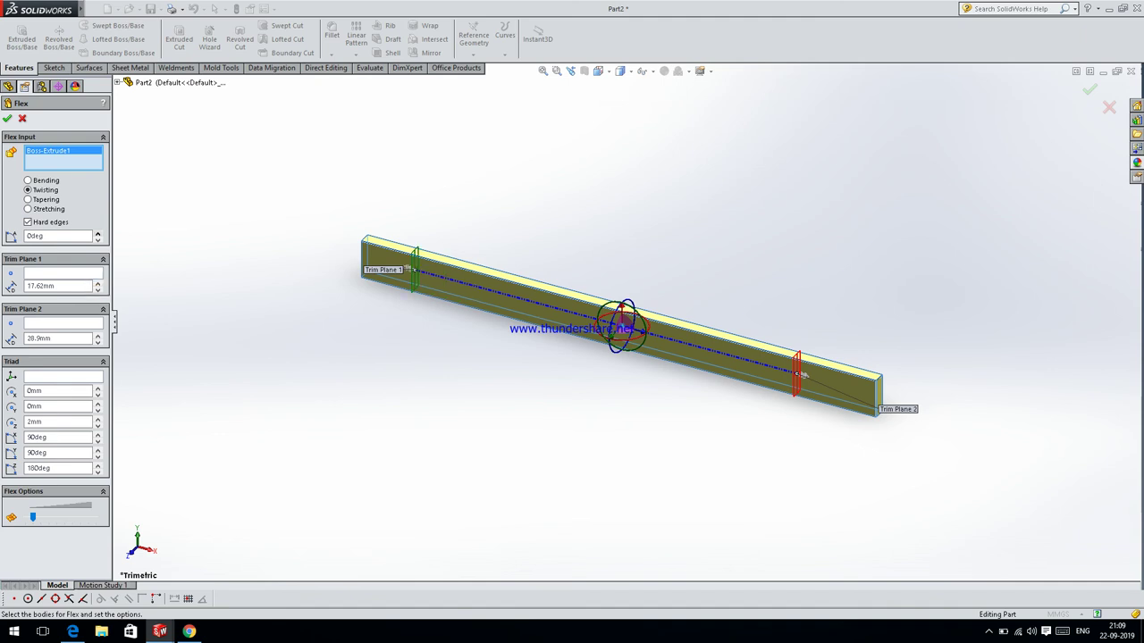
left_click_drag(99, 233, 99, 233)
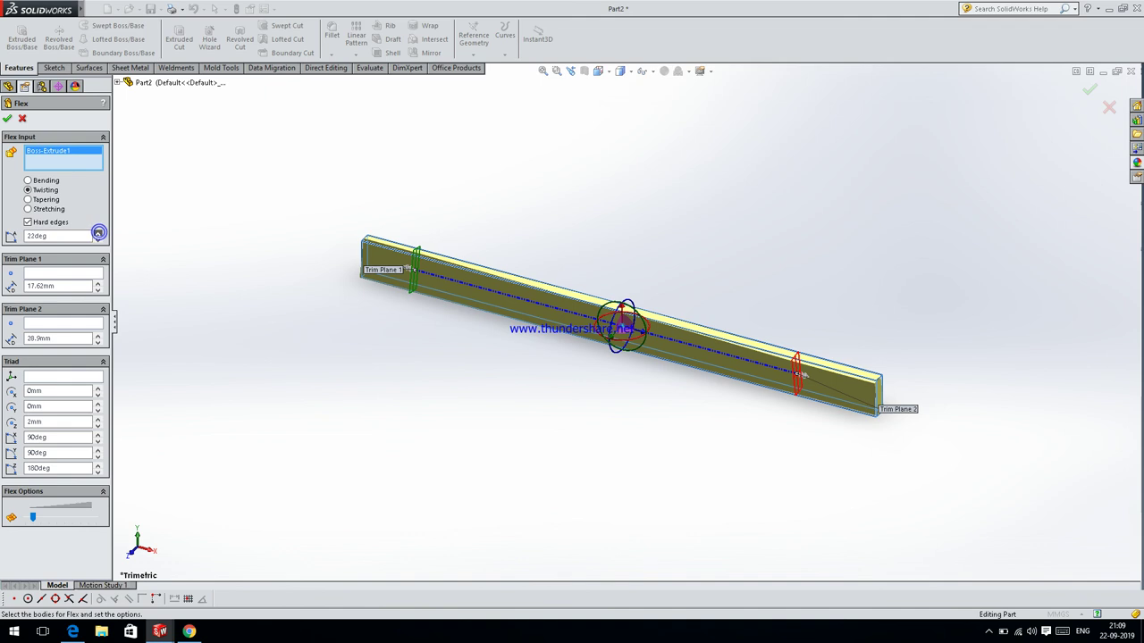
left_click_drag(99, 232, 98, 235)
double_click(71, 238)
type("4")
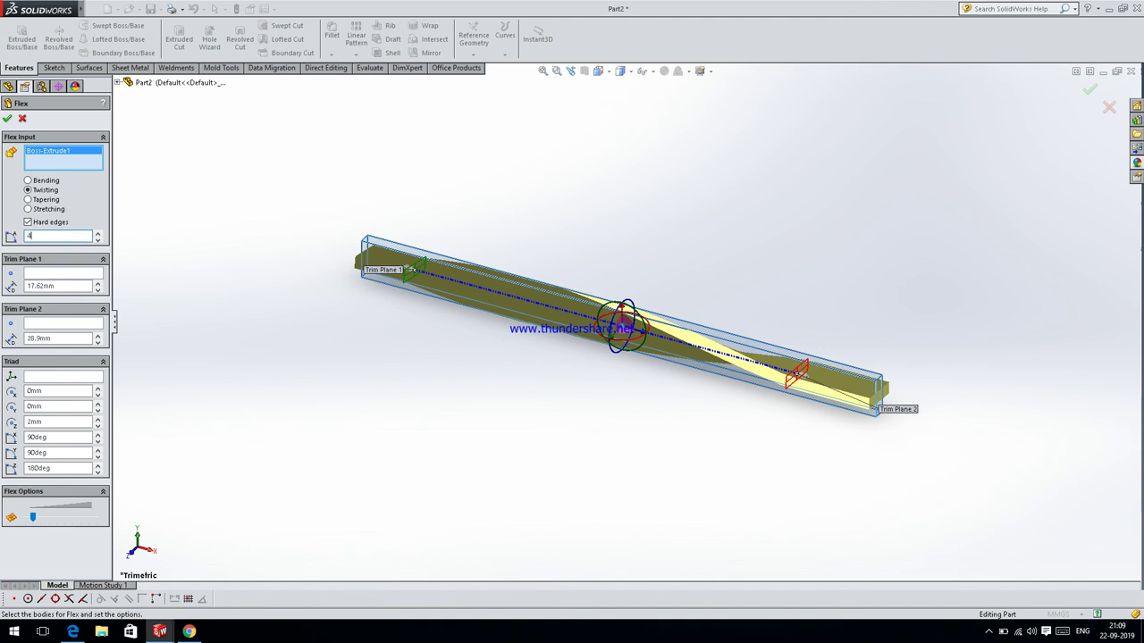
type("00")
key("Return")
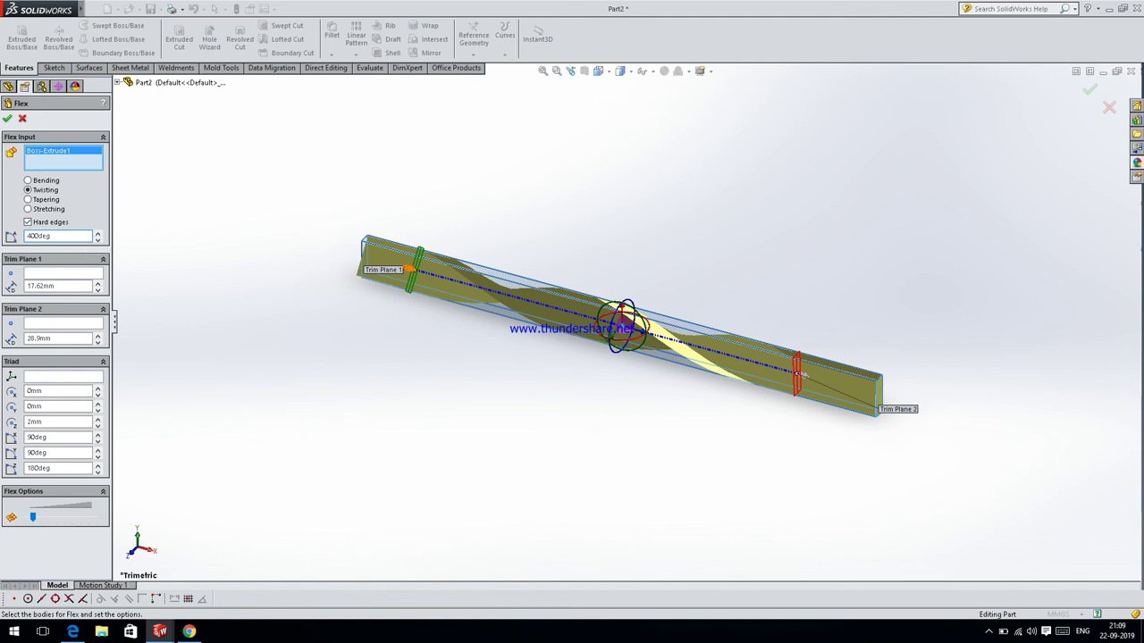
- Move the trim planes to 35.39mm and 70.81mm and accept Flex1
left_click_drag(411, 269, 458, 283)
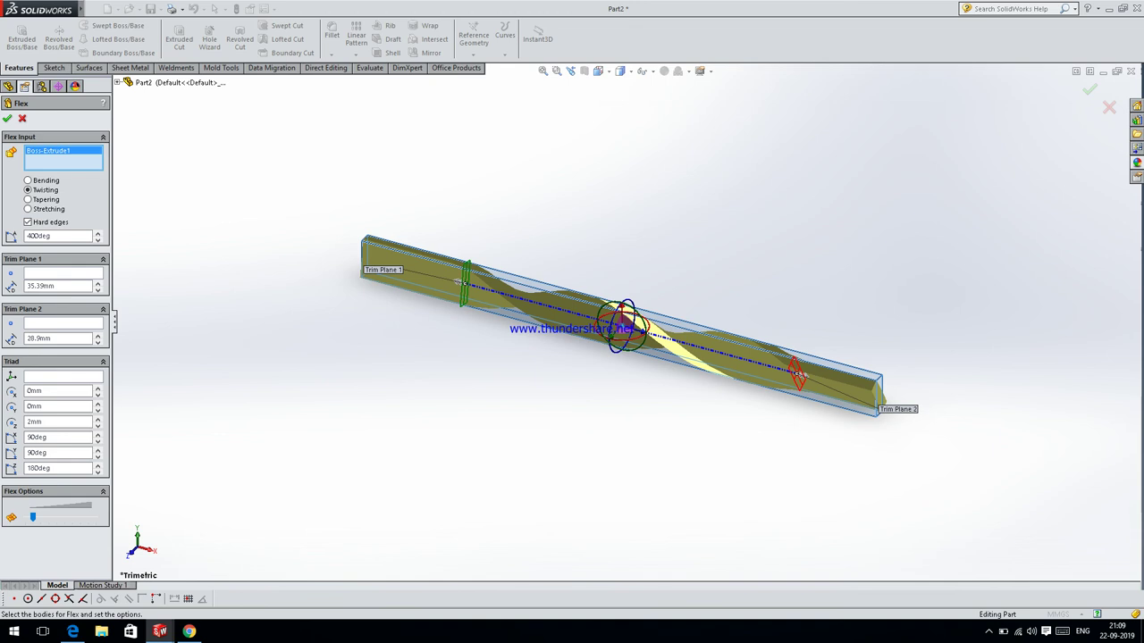
left_click_drag(799, 375, 683, 341)
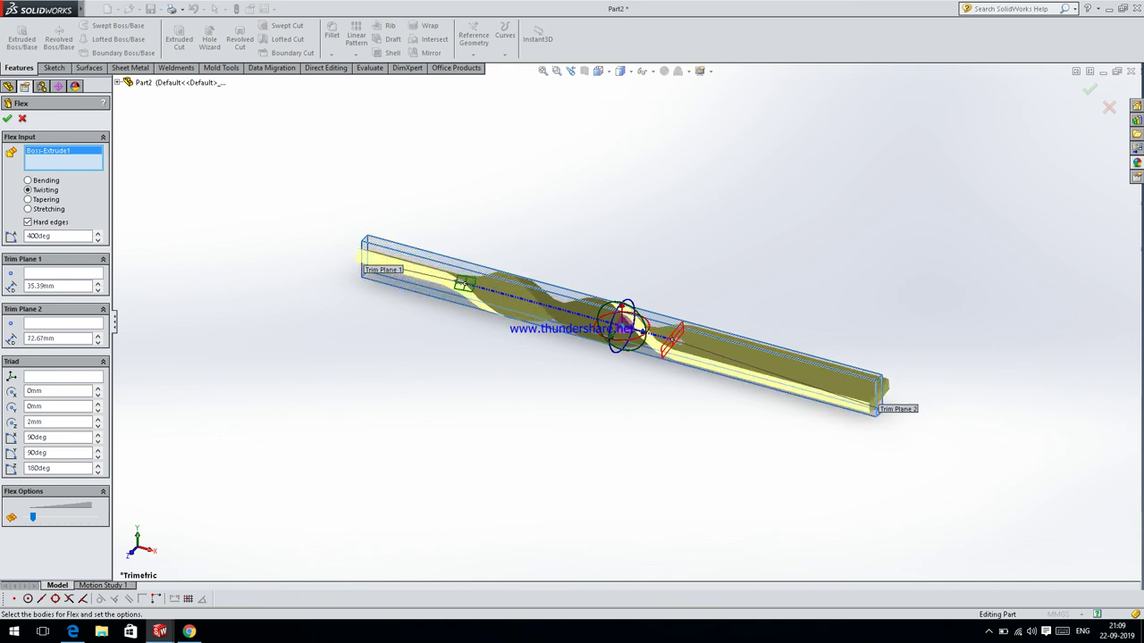
left_click_drag(683, 340, 683, 340)
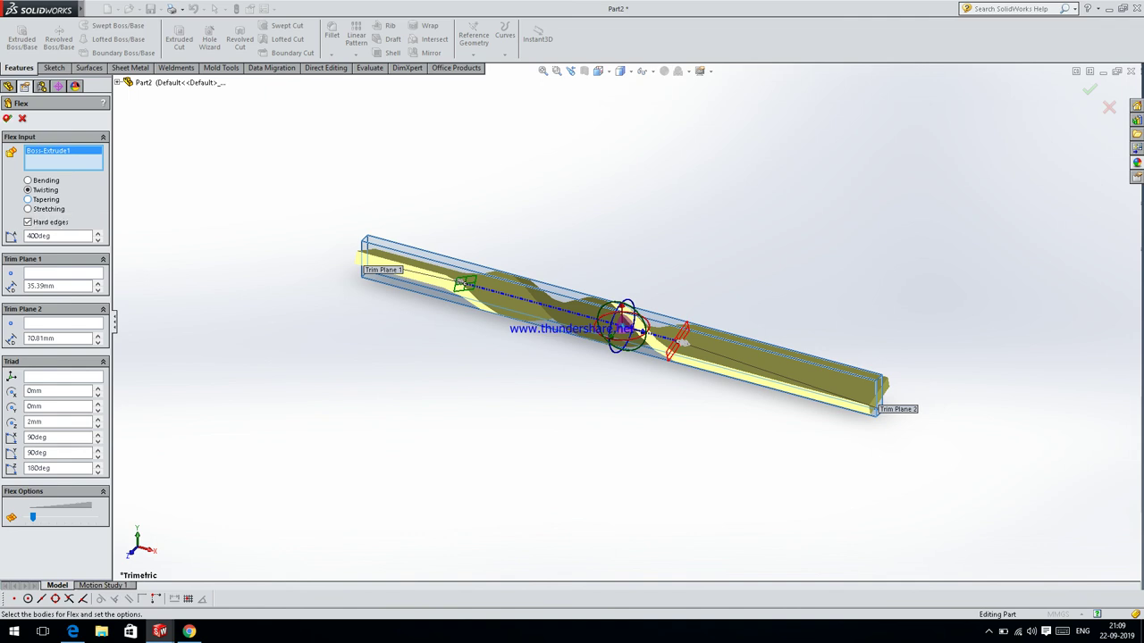
left_click(7, 118)
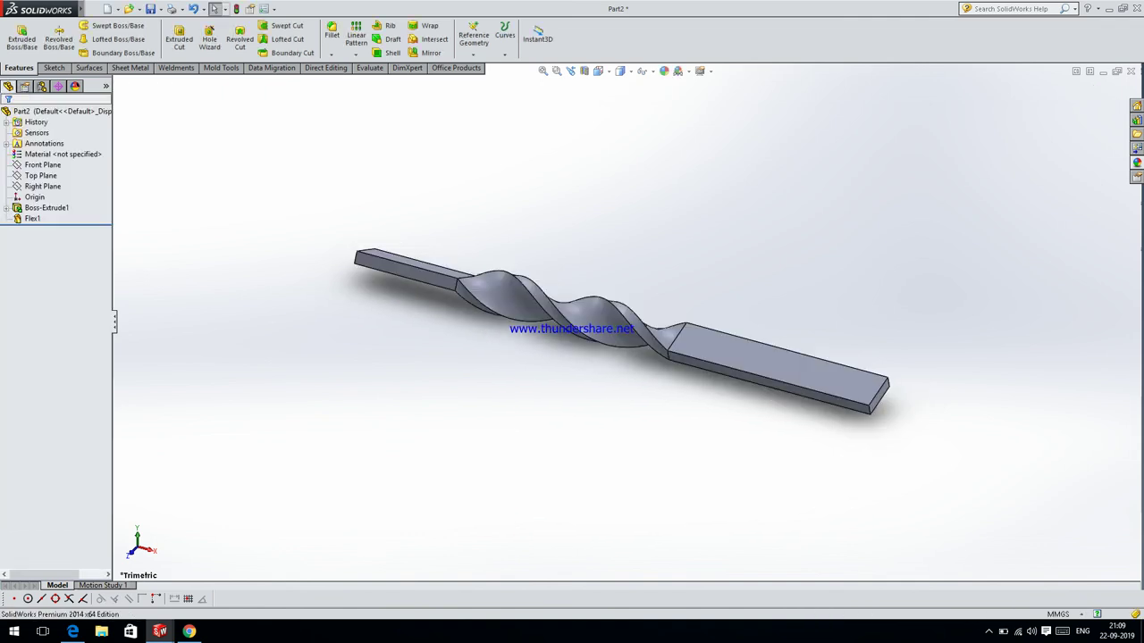
- Inspect the twisted bar from a diagonal and the Front view, then undo Flex1
middle_click_drag(625, 375, 640, 341)
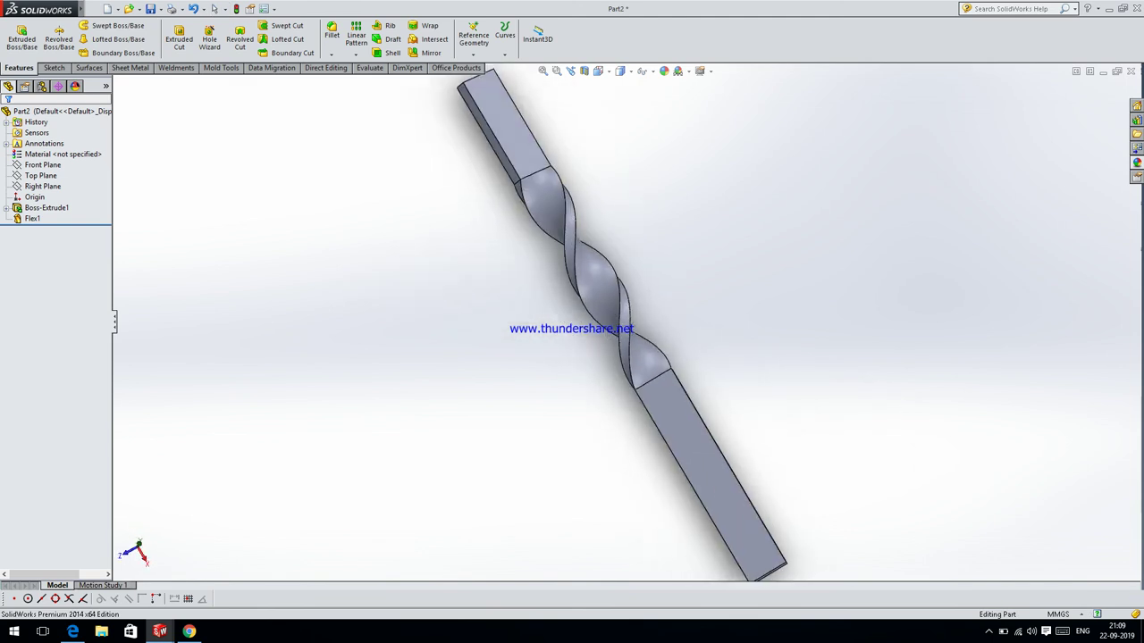
key("ctrl+1")
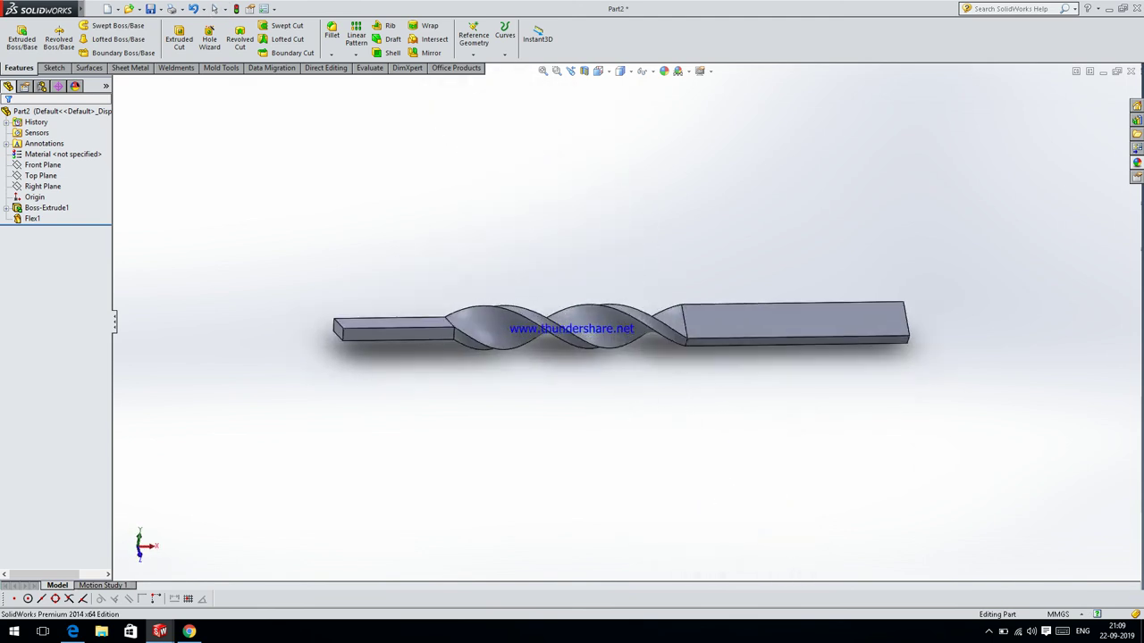
mouse_move(626, 375)
middle_mouse_down()
mouse_move(643, 358)
mouse_move(626, 322)
middle_mouse_up()
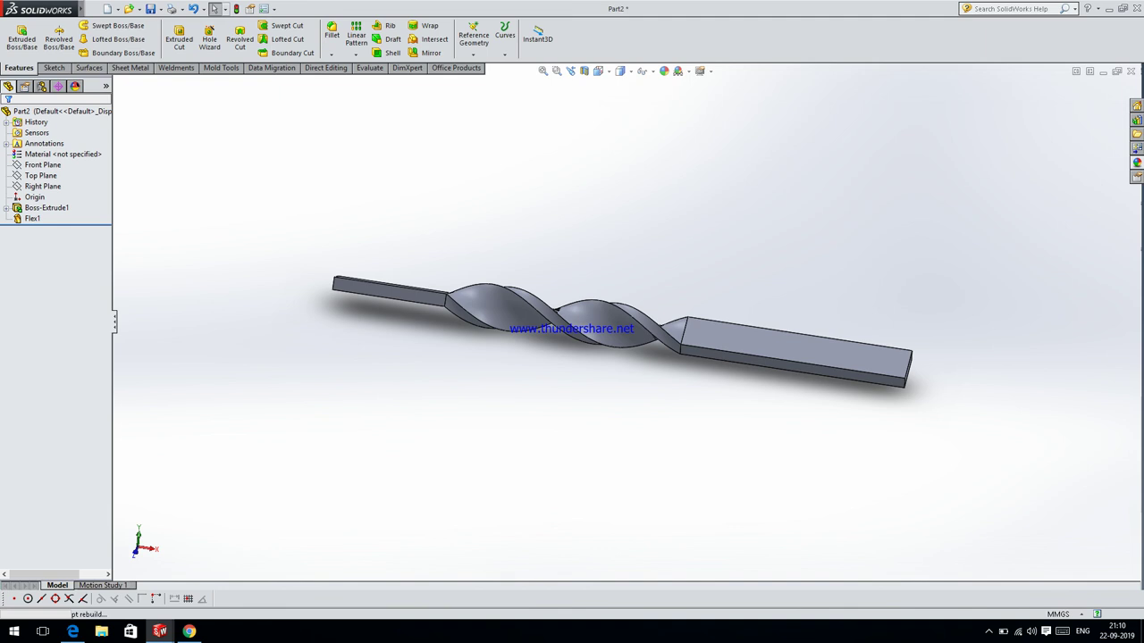
key("ctrl+z")
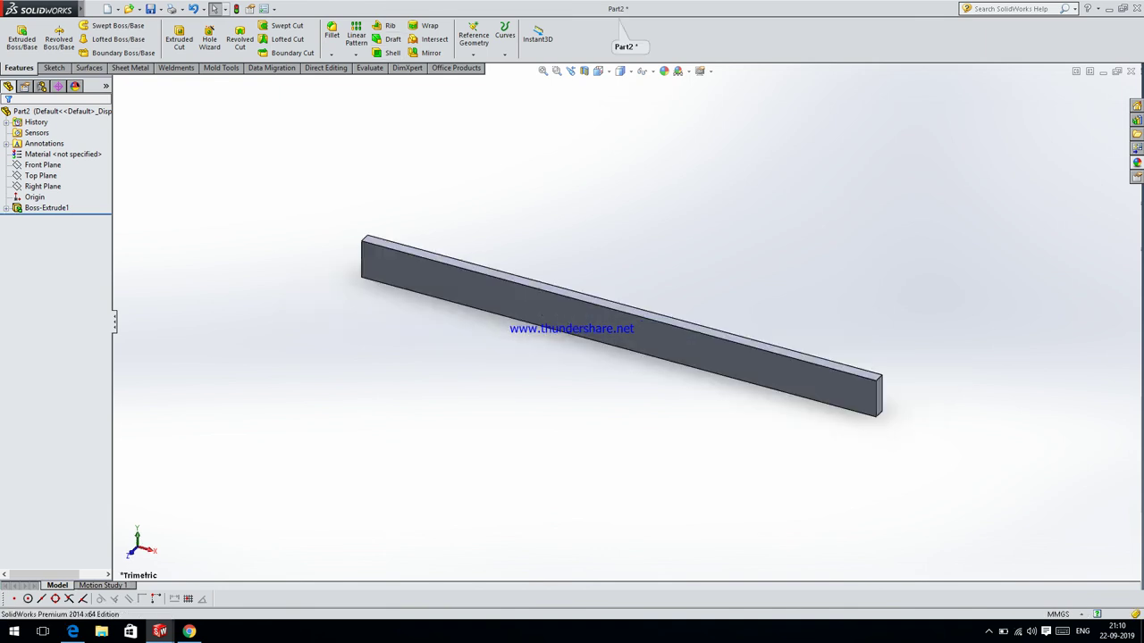
- Stretch the bar 50mm lengthwise with a Stretching Flex as Flex2, then undo it
left_click(114, 9)
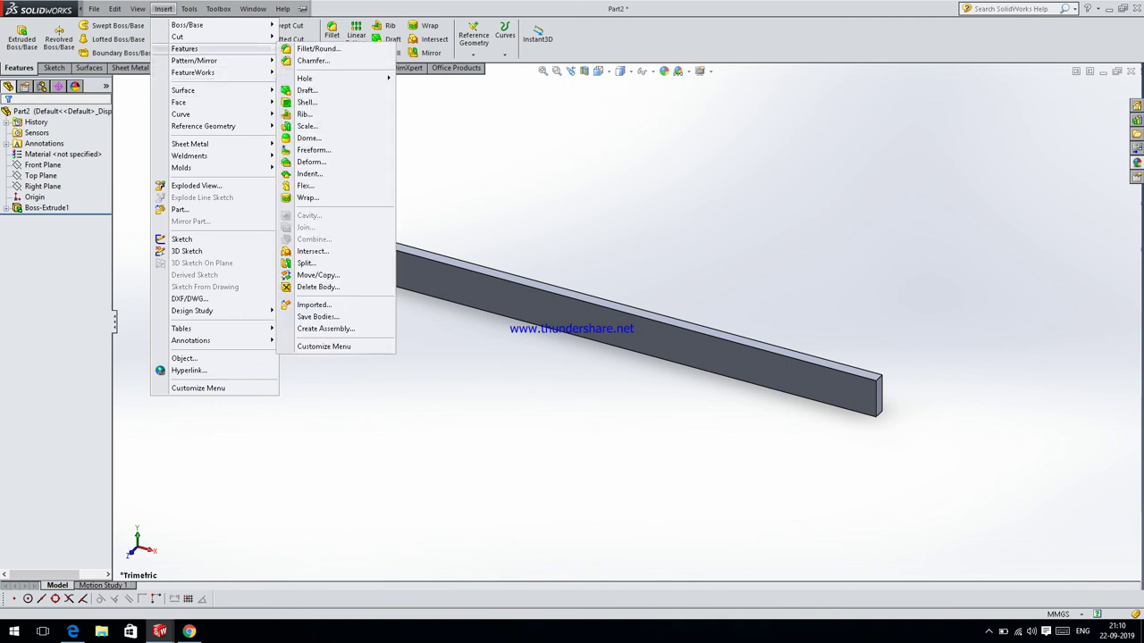
left_click(311, 185)
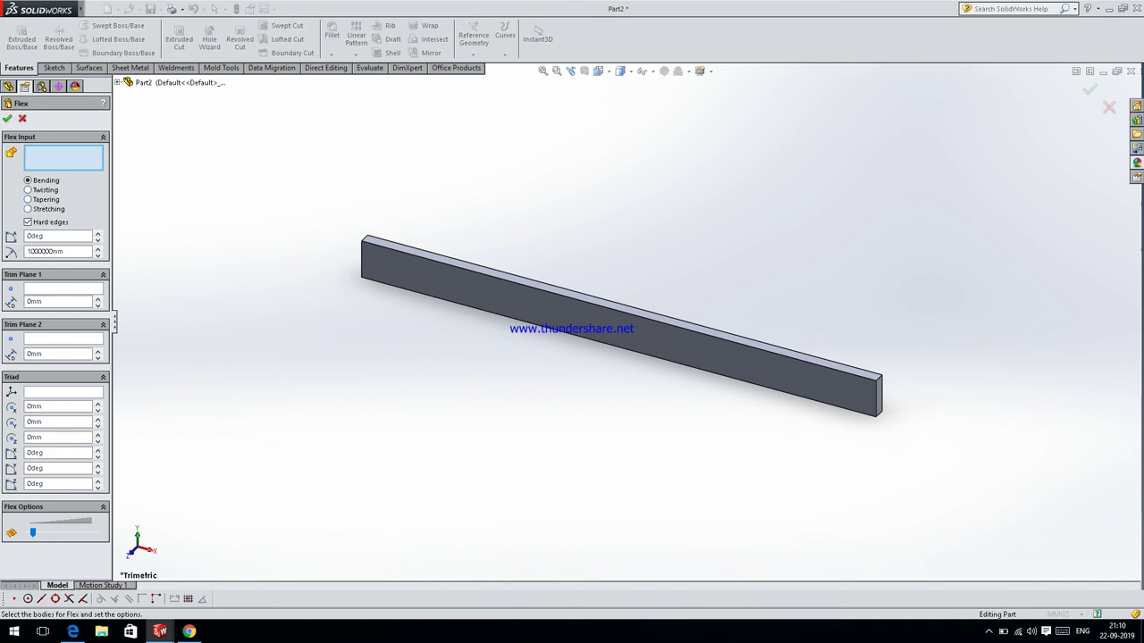
left_click(46, 209)
left_click(410, 280)
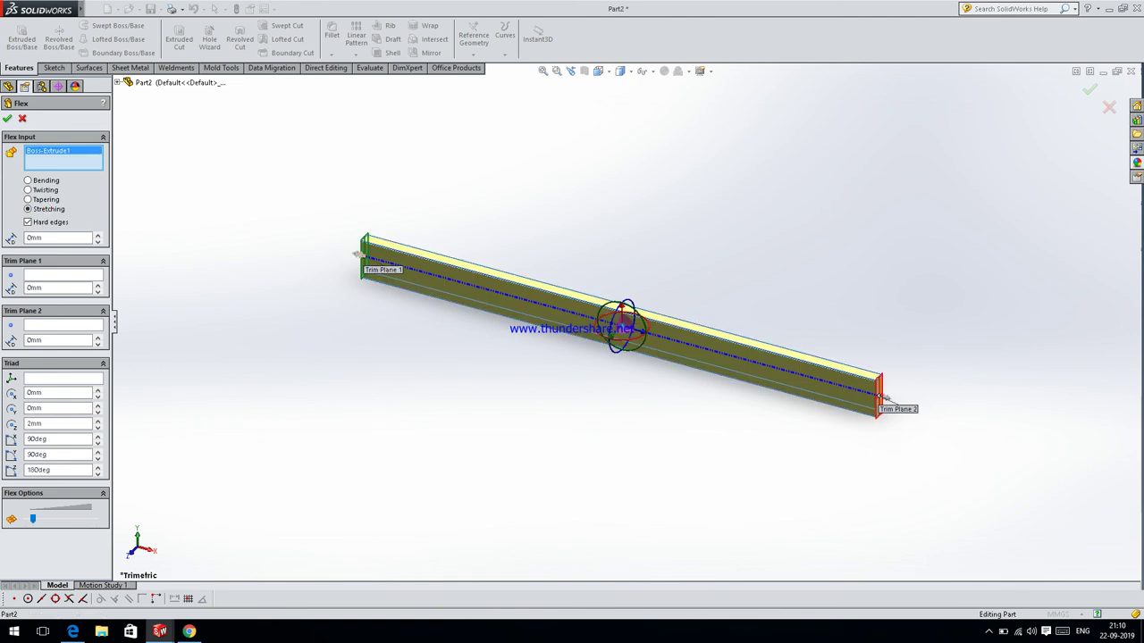
left_click_drag(885, 396, 956, 416)
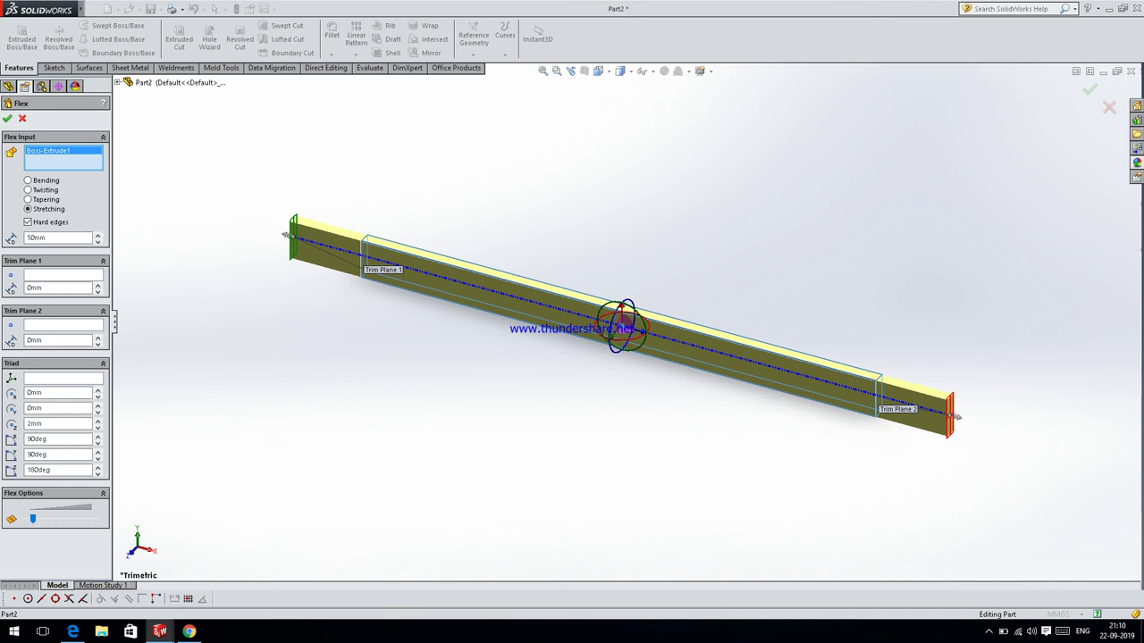
left_click(7, 118)
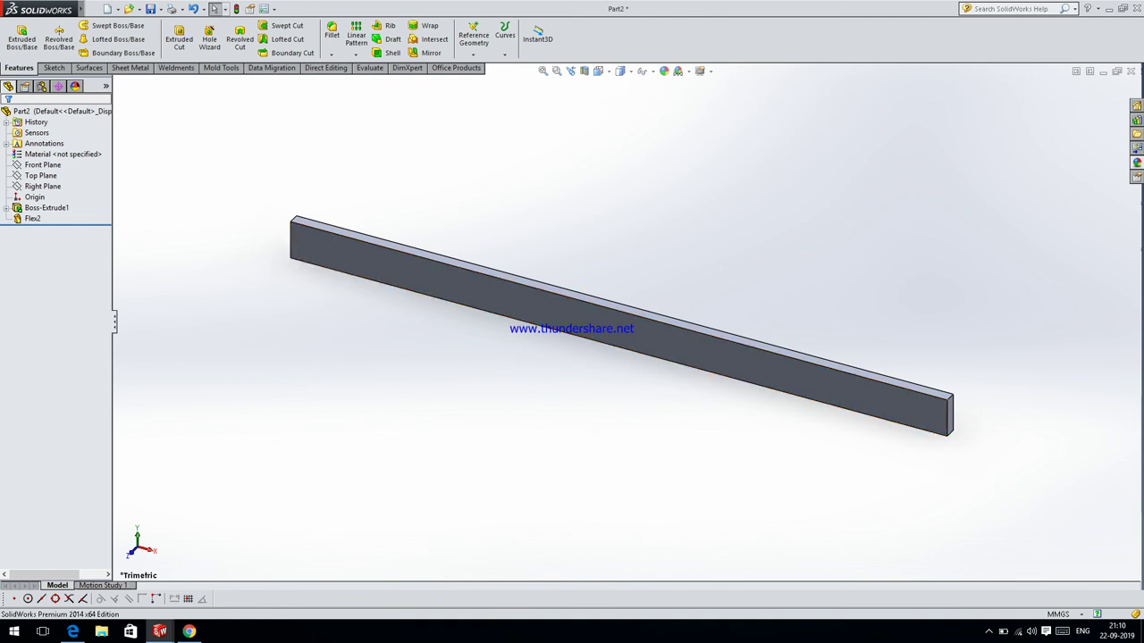
key("ctrl+z")
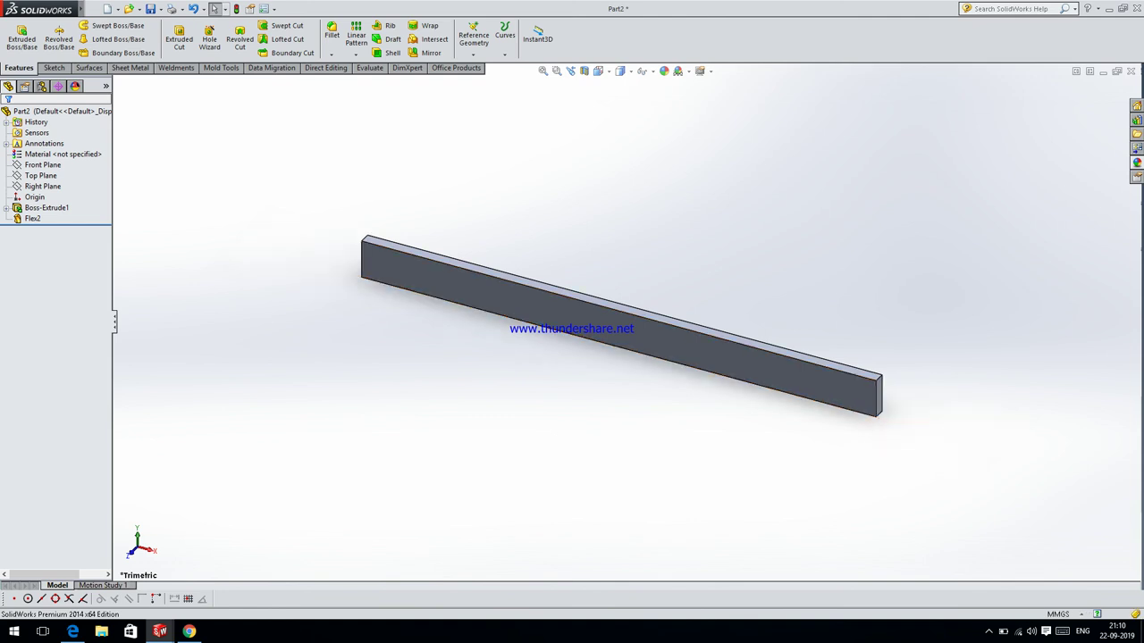
mouse_move(37, 9)
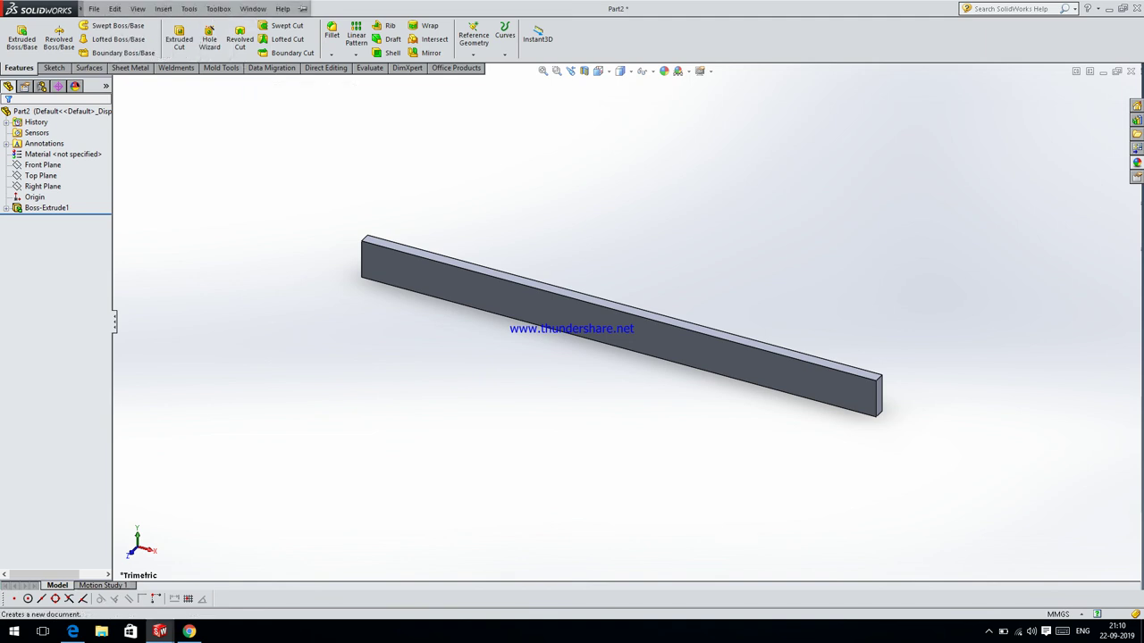
- Add a bending Flex3 to the bar with the first trim plane at 11.43 mm, curling it into a 204° arc
left_click(94, 8)
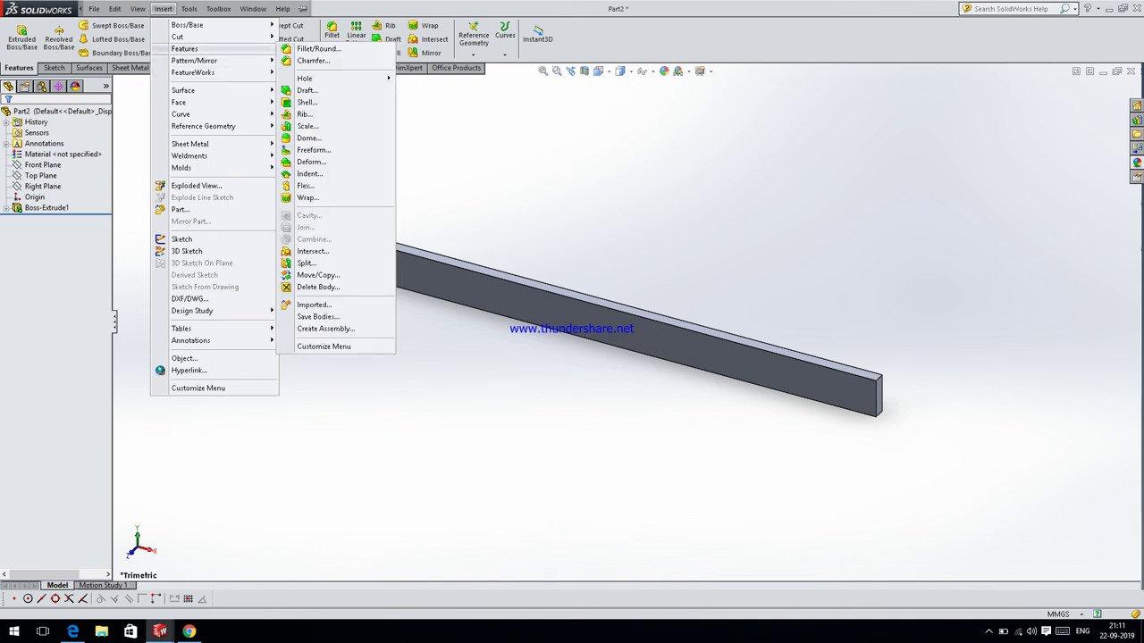
left_click(305, 185)
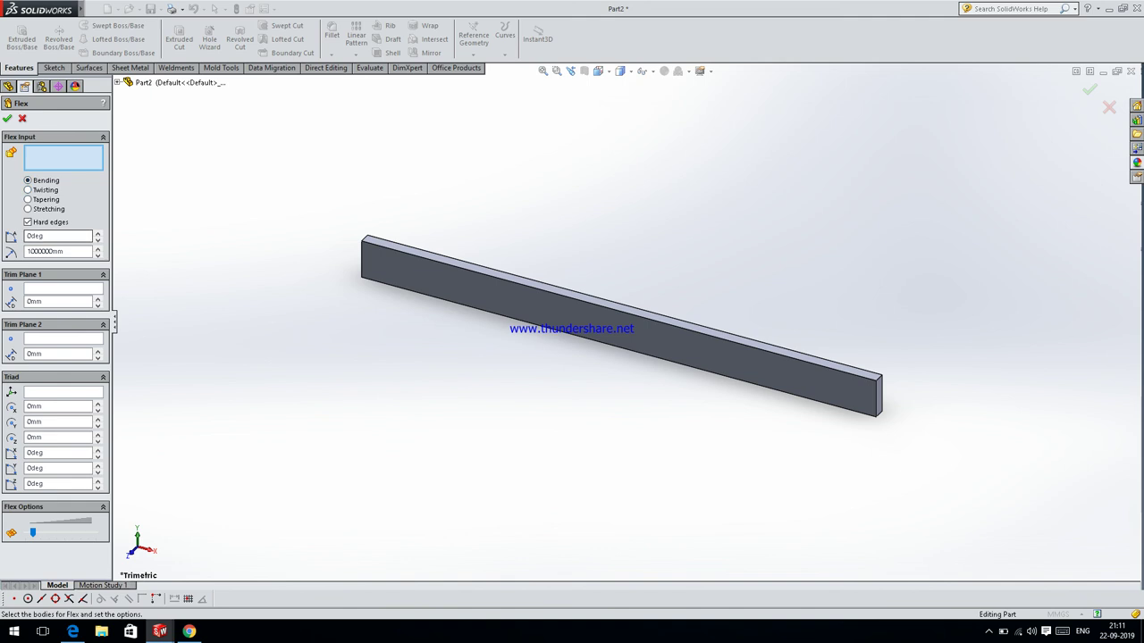
left_click(439, 275)
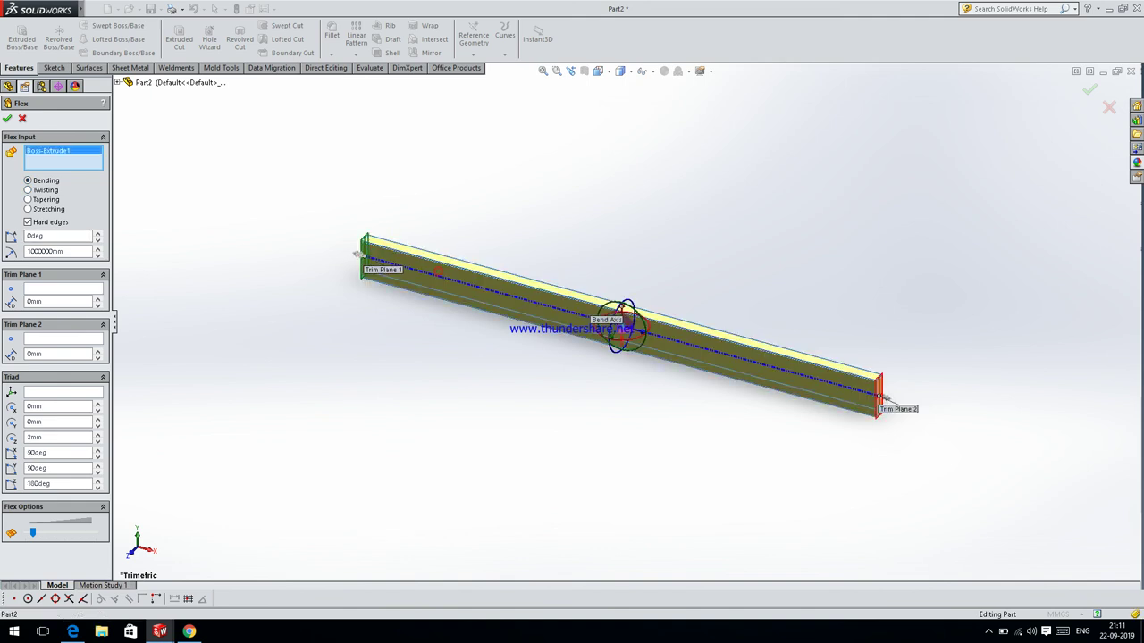
left_click_drag(361, 256, 390, 264)
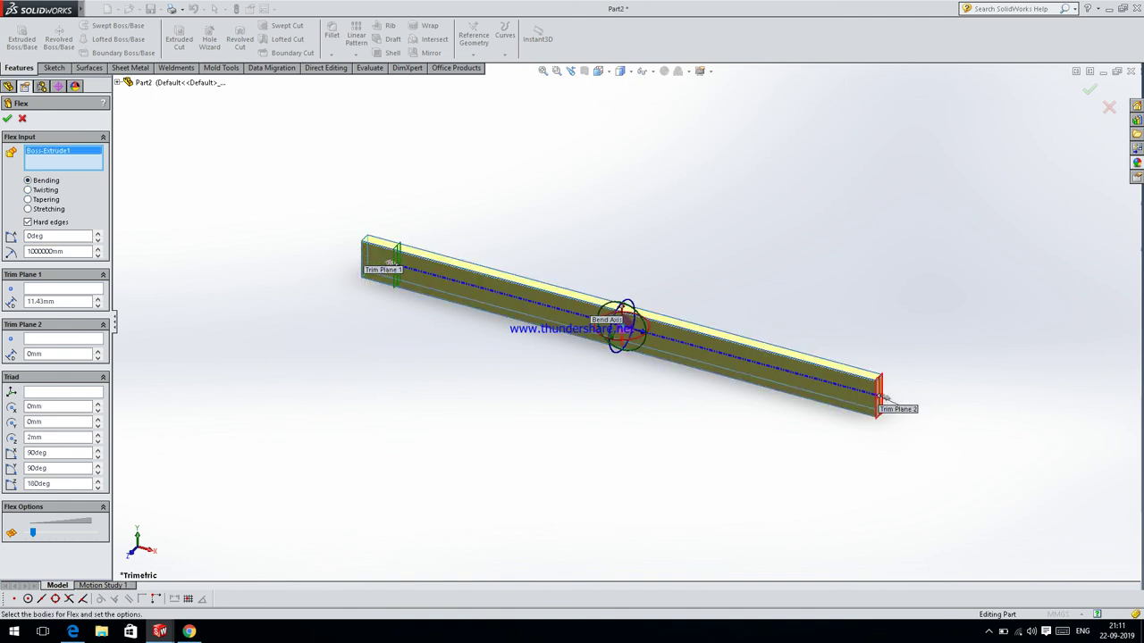
mouse_move(887, 399)
left_mouse_down()
mouse_move(907, 323)
mouse_move(881, 259)
mouse_move(873, 284)
mouse_move(843, 267)
left_mouse_up()
key("Return")
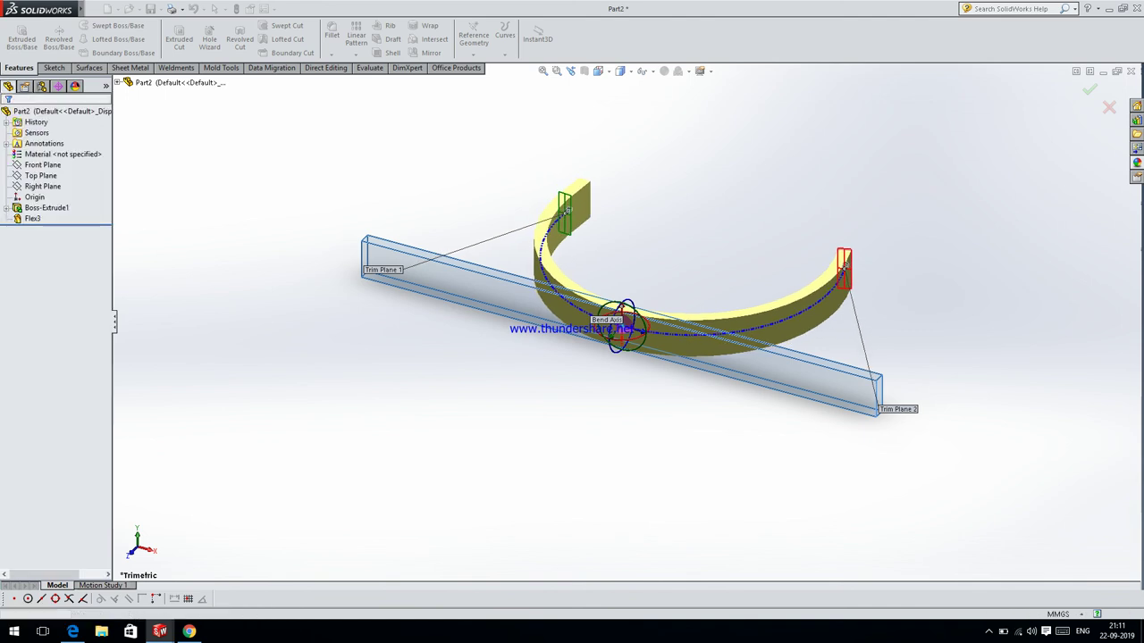